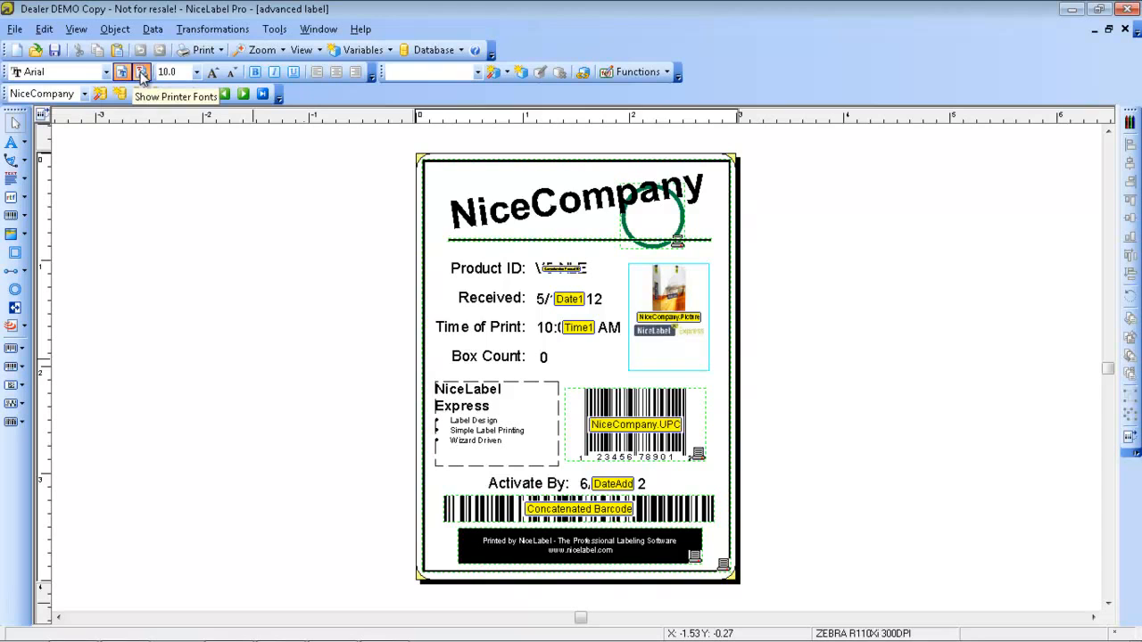
Step: Switch the advanced label's display to Normal view and back to Data view
left_click(141, 77)
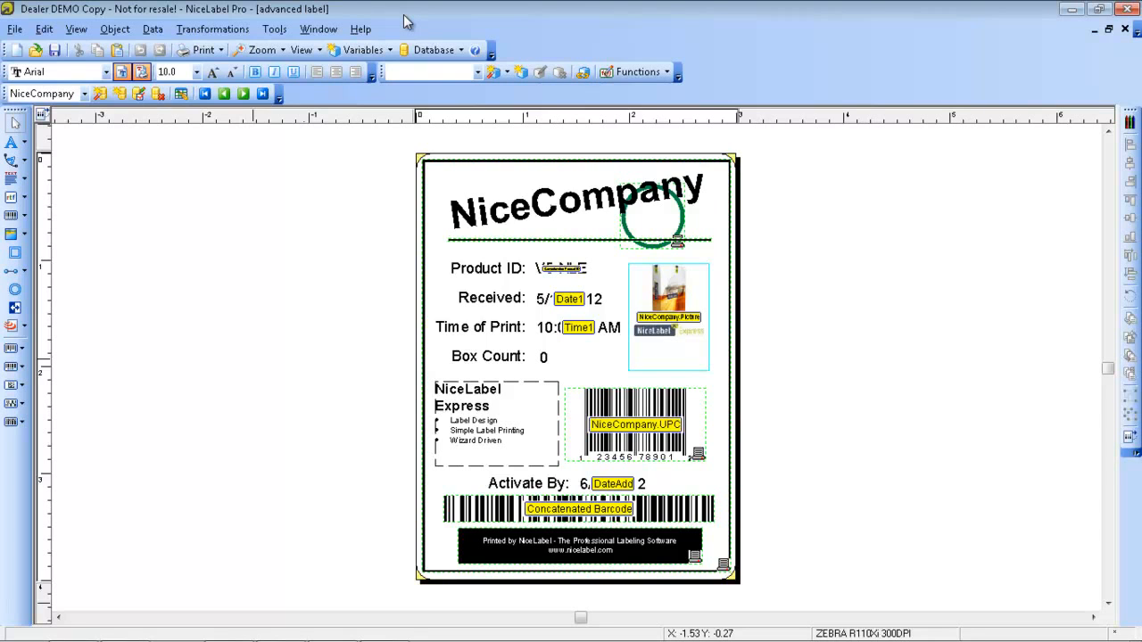
left_click(323, 50)
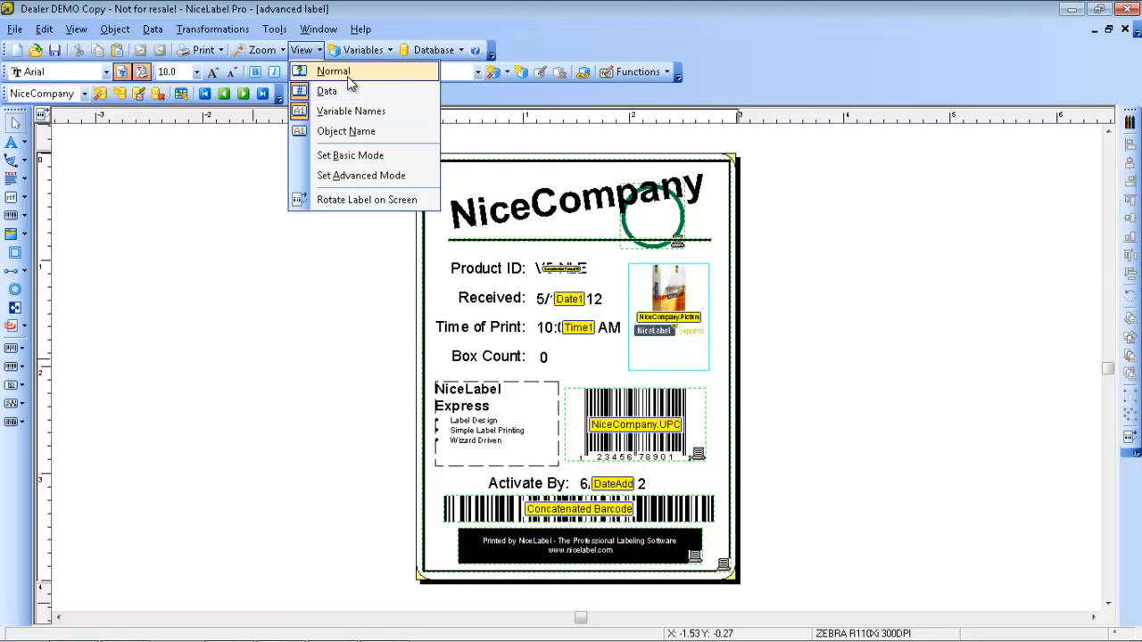
left_click(348, 75)
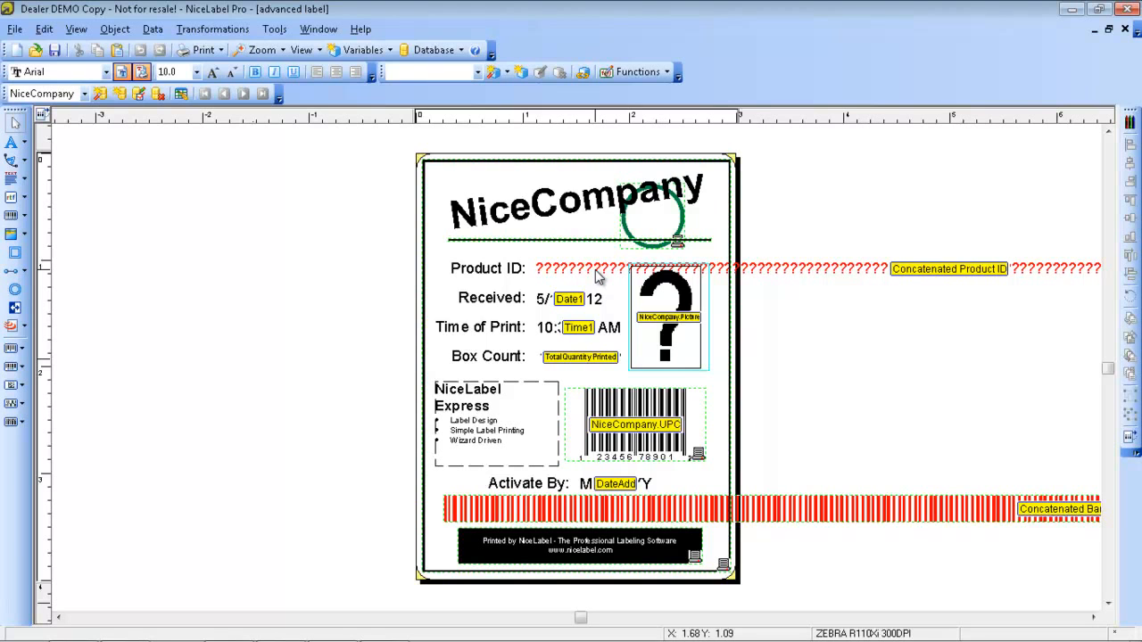
left_click(303, 50)
left_click(327, 92)
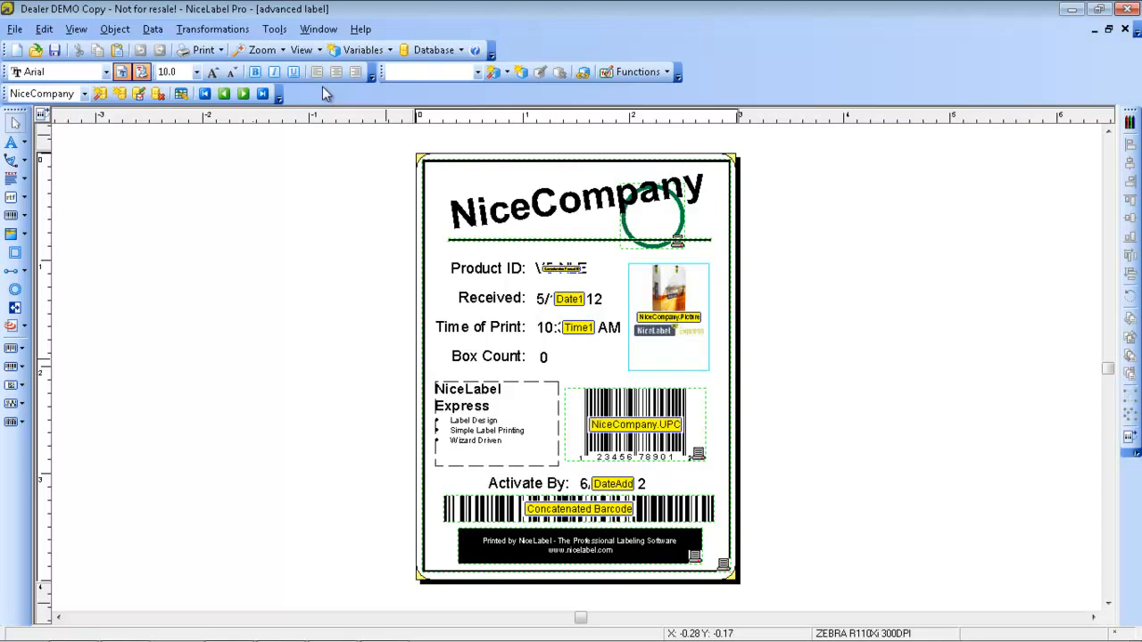
Step: Create a new blank label and tile its window beside the advanced label
left_click(17, 51)
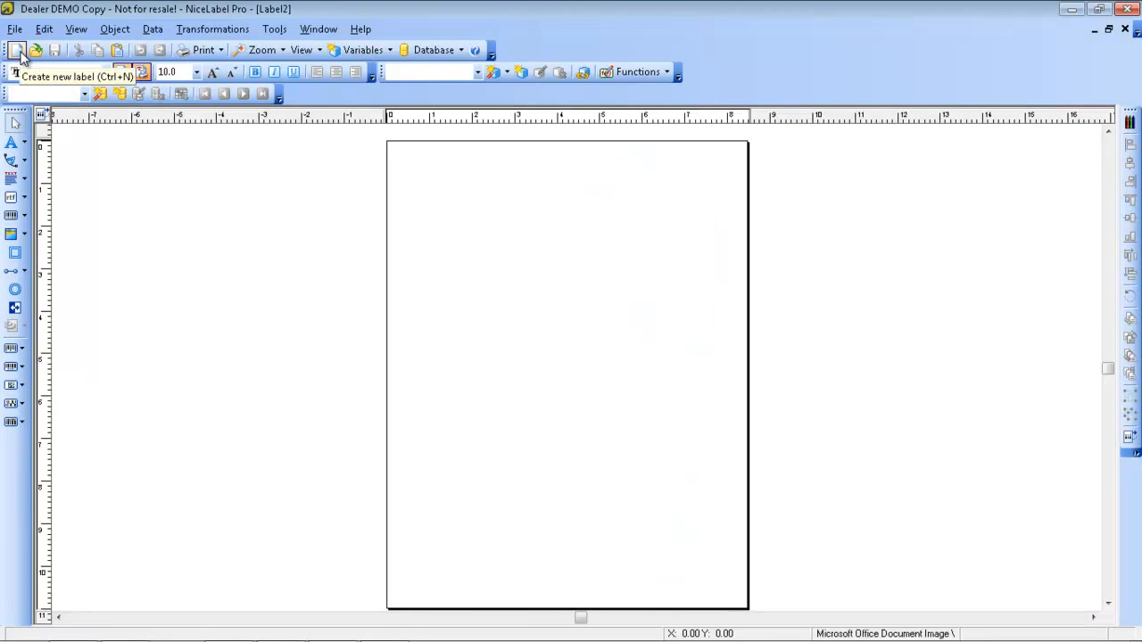
left_click(327, 32)
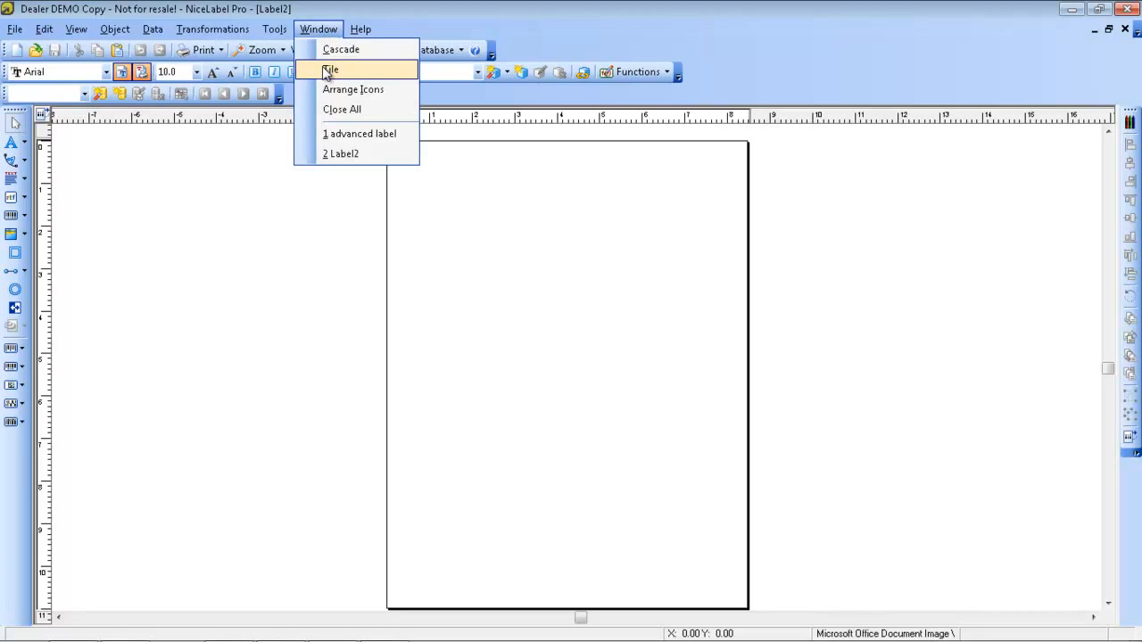
left_click(328, 71)
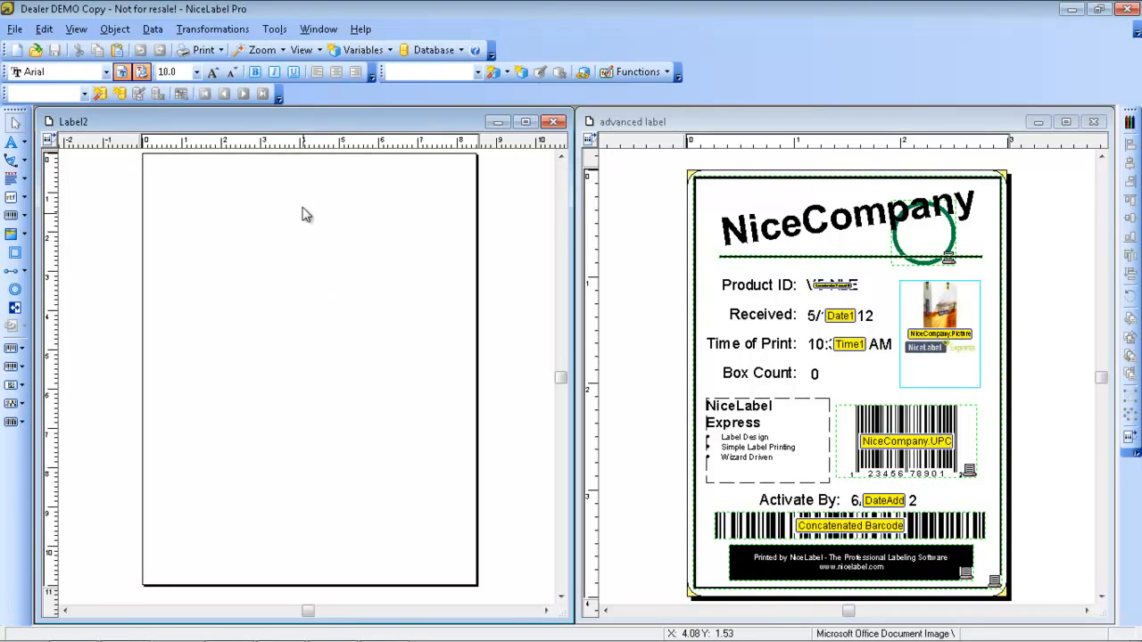
Step: Switch the user interface to Basic Mode and back to Advanced Mode
left_click(284, 35)
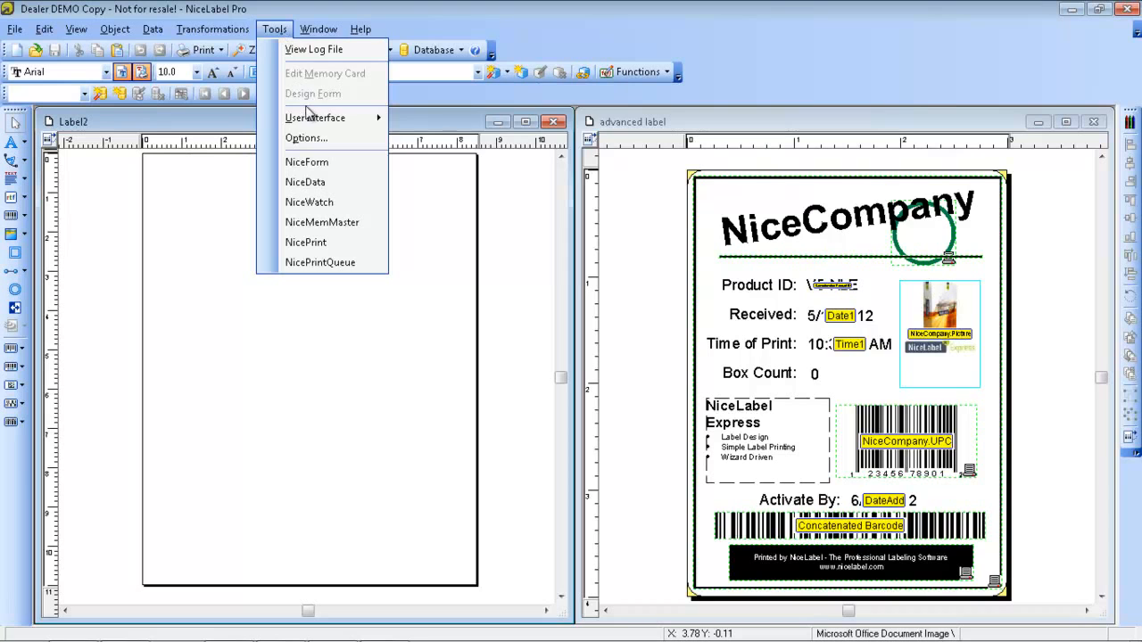
mouse_move(321, 115)
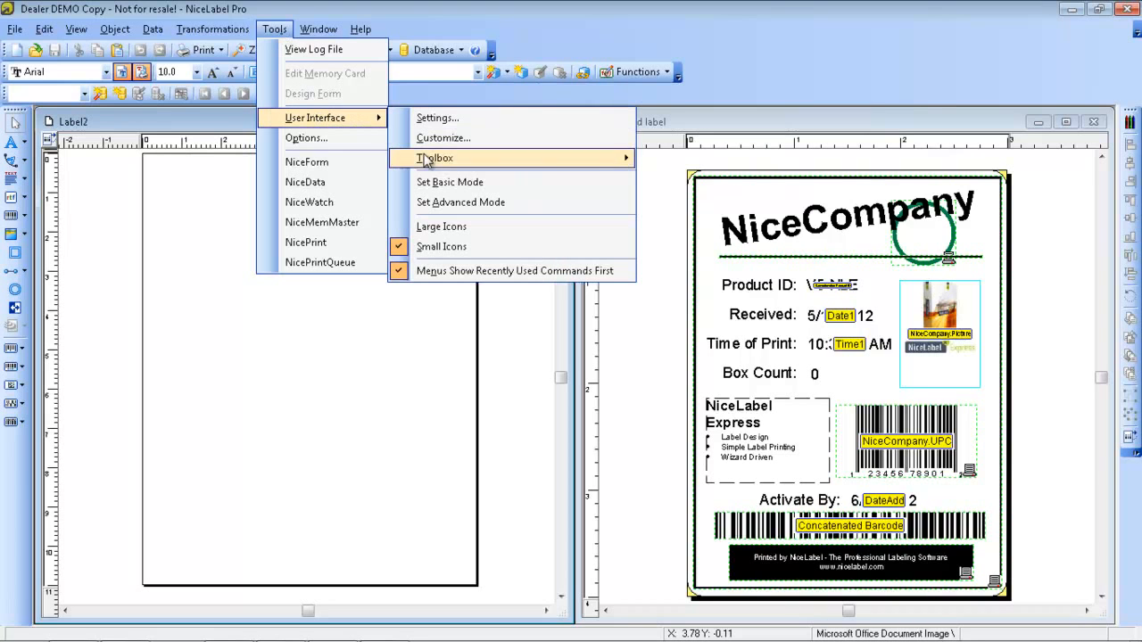
left_click(447, 203)
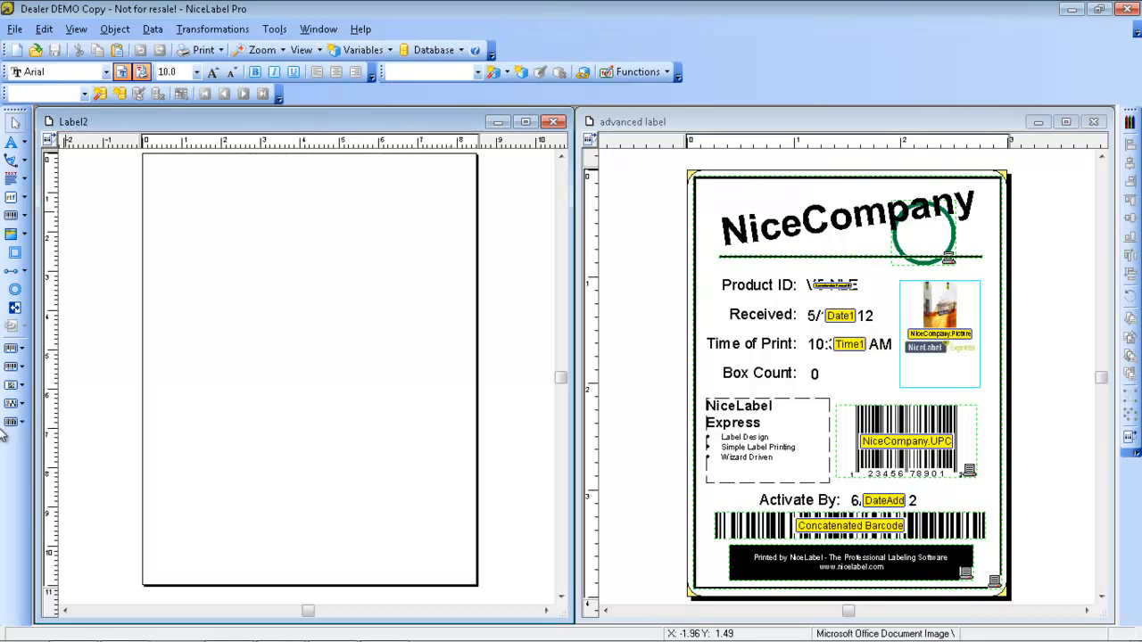
left_click(280, 32)
mouse_move(344, 120)
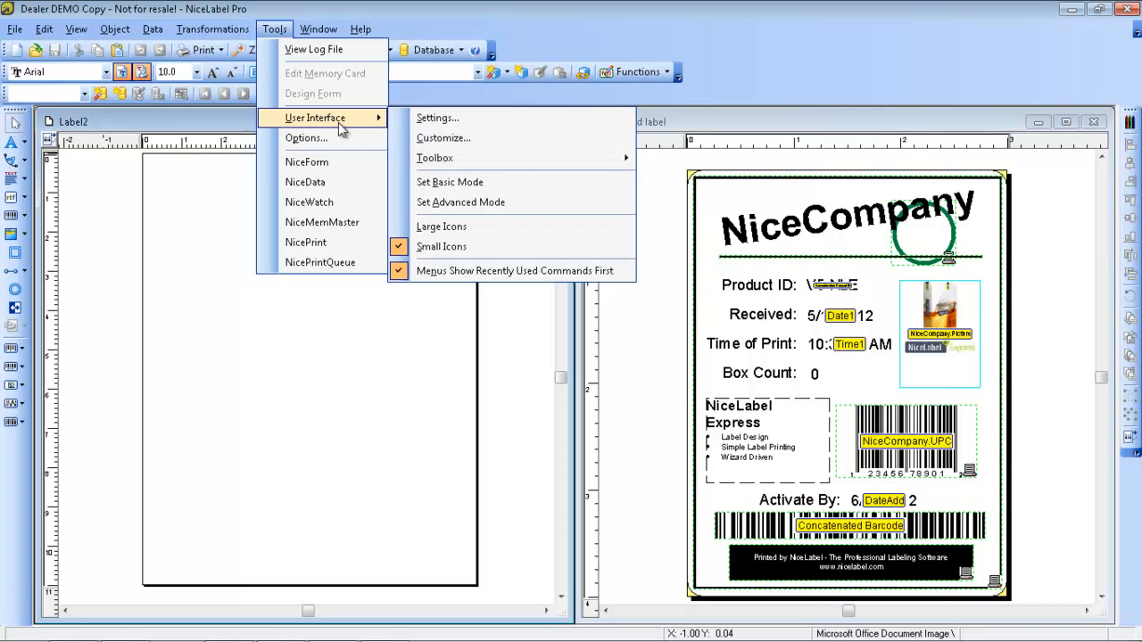
left_click(446, 182)
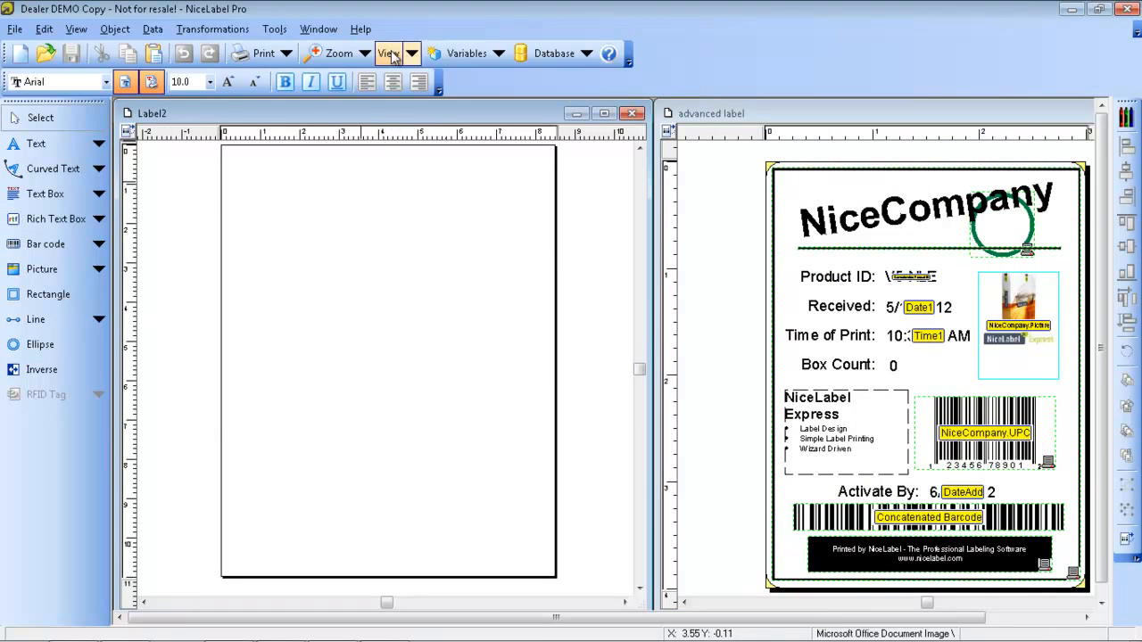
left_click(276, 30)
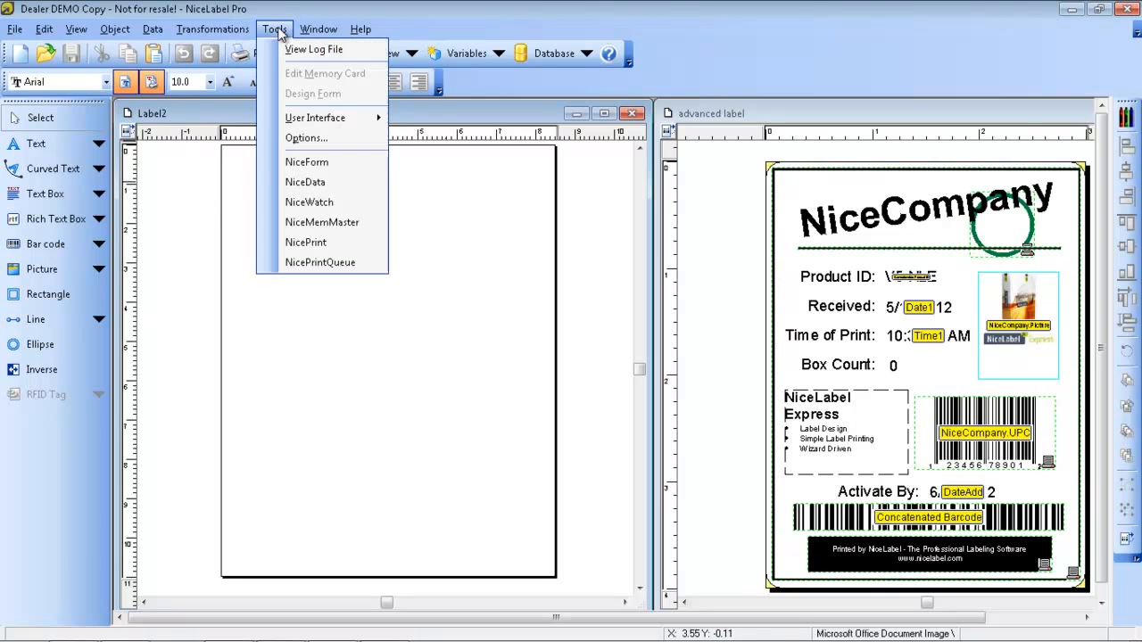
mouse_move(352, 120)
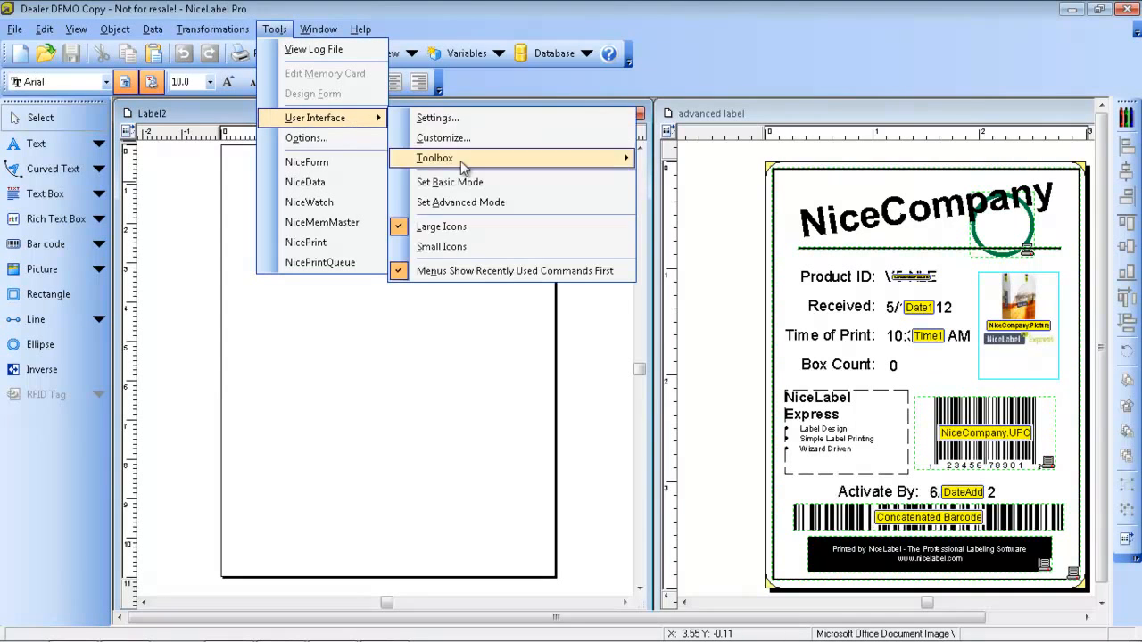
left_click(471, 201)
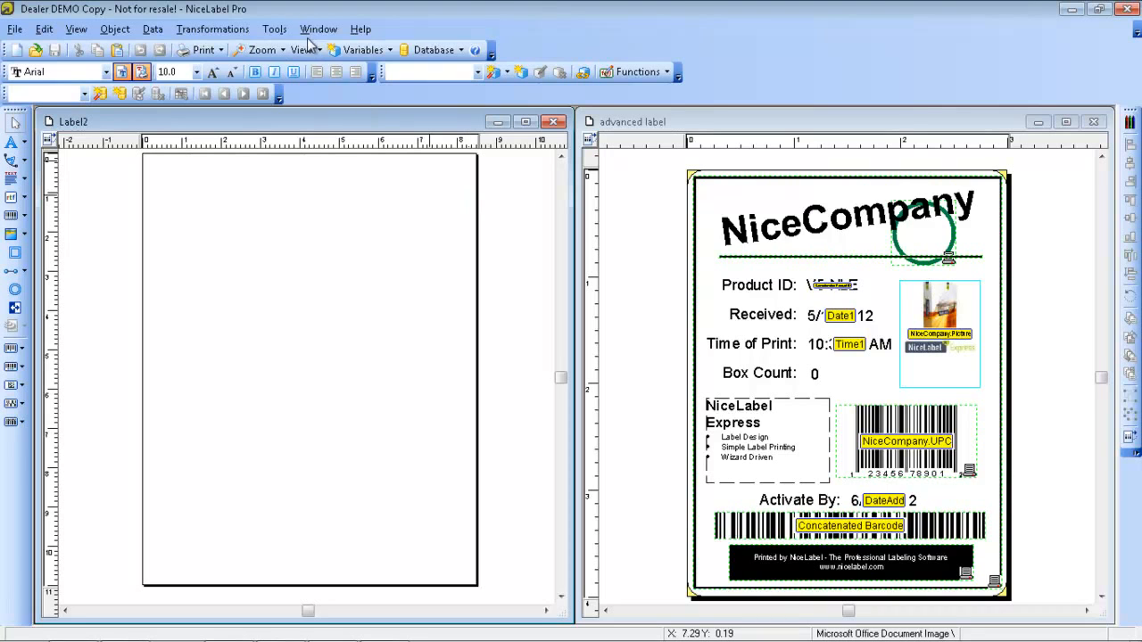
Step: View the print log with the date filter set to All, and close it
left_click(281, 31)
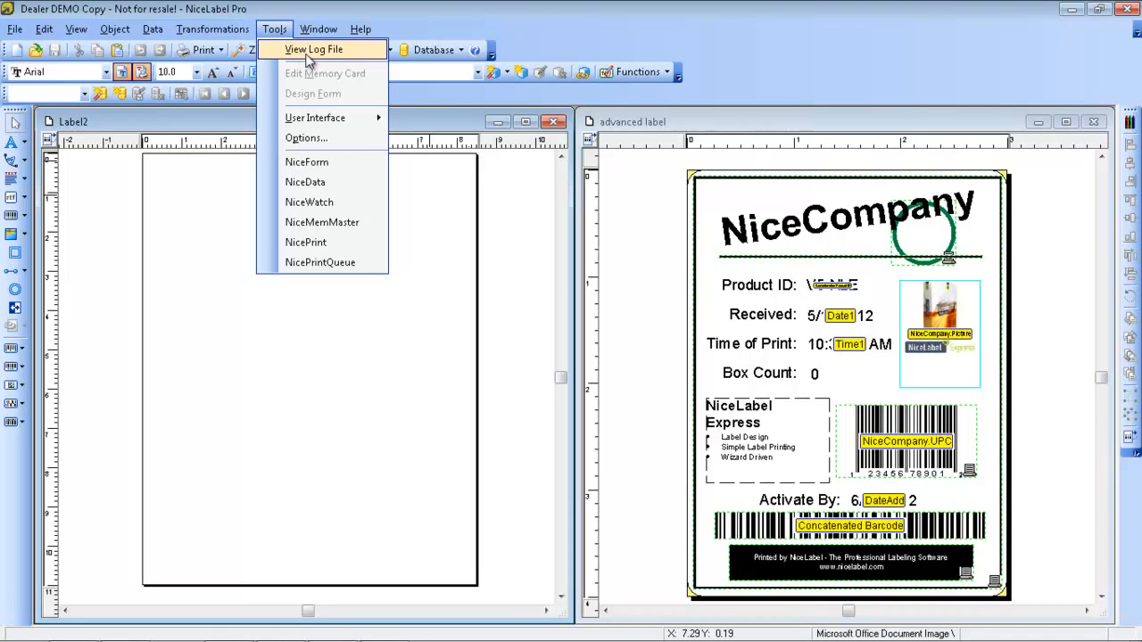
left_click(310, 54)
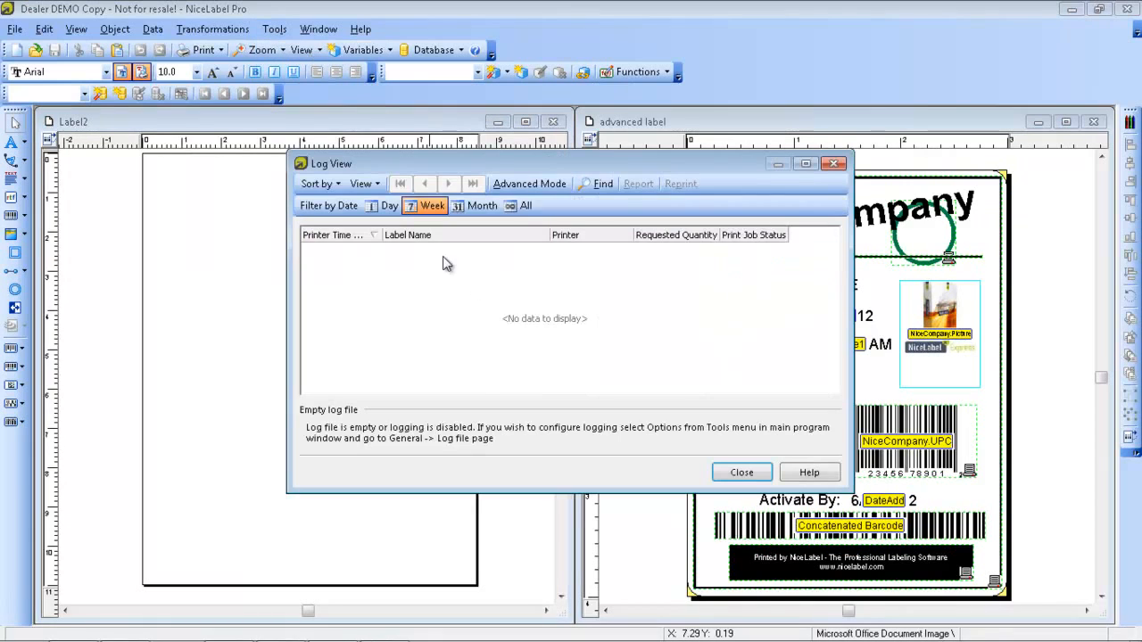
left_click(519, 207)
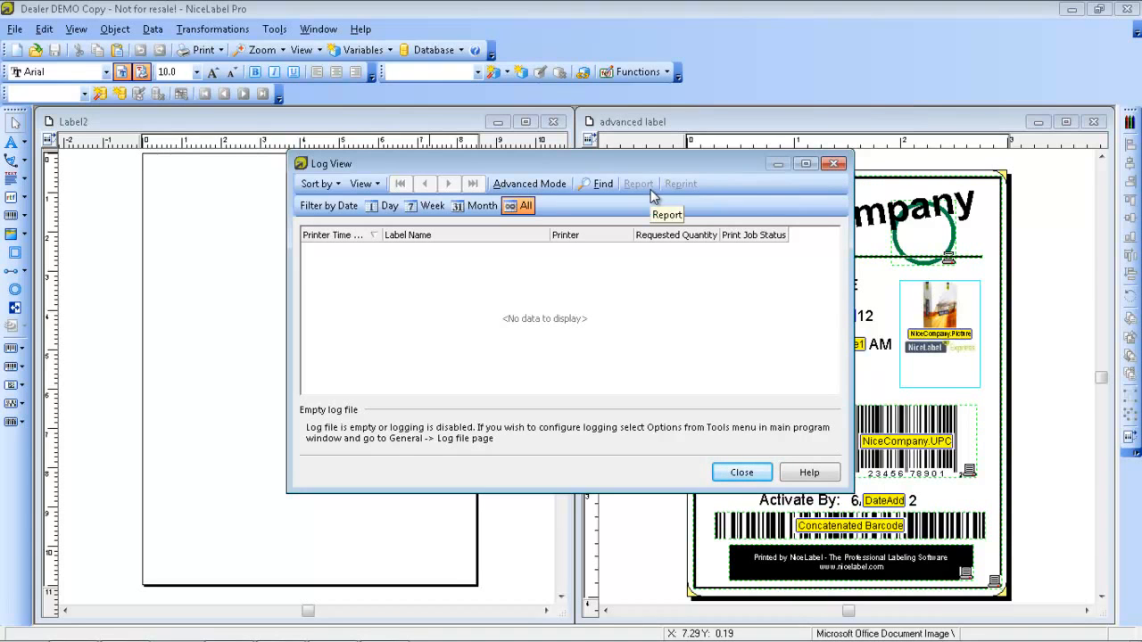
left_click(833, 165)
Step: Enable logging to a local MS Access database in the program options and apply the change
left_click(275, 28)
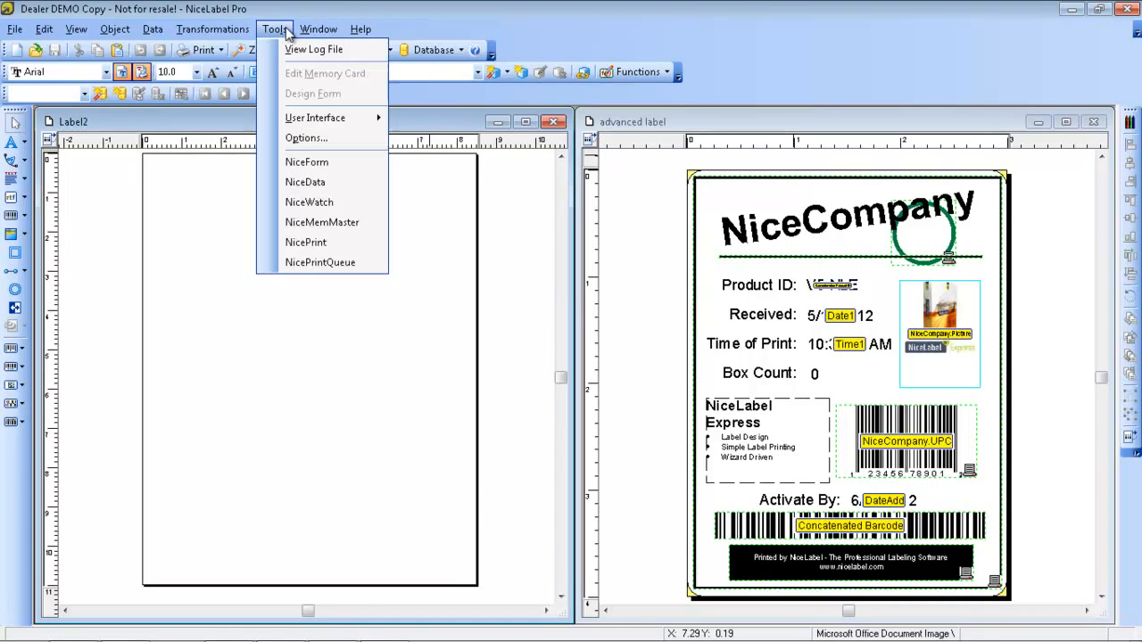
left_click(304, 141)
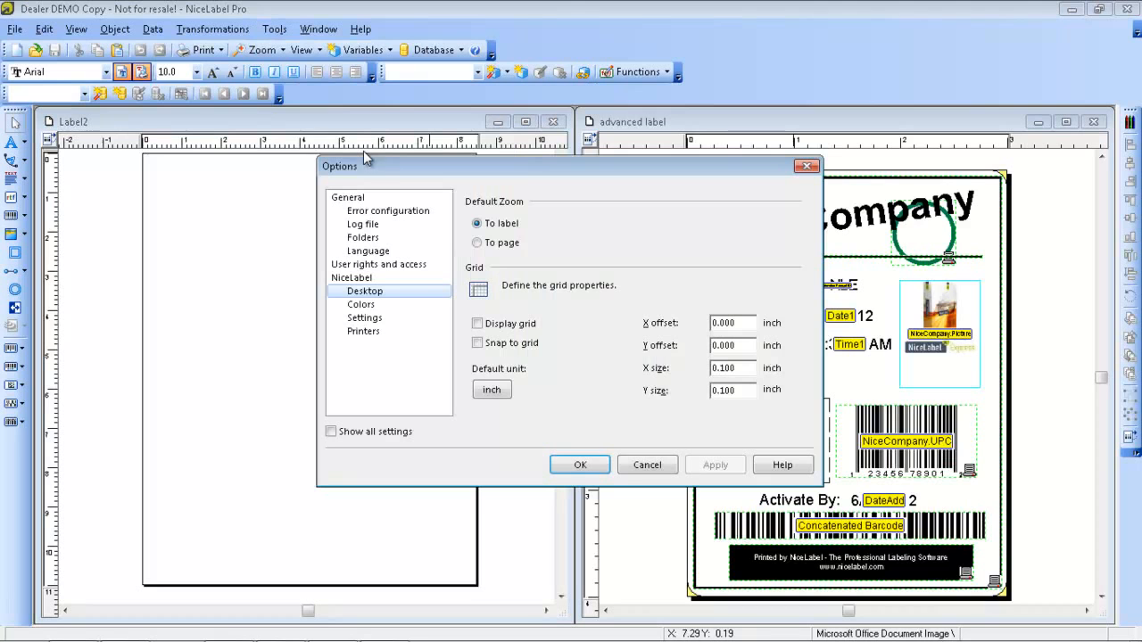
left_click(368, 226)
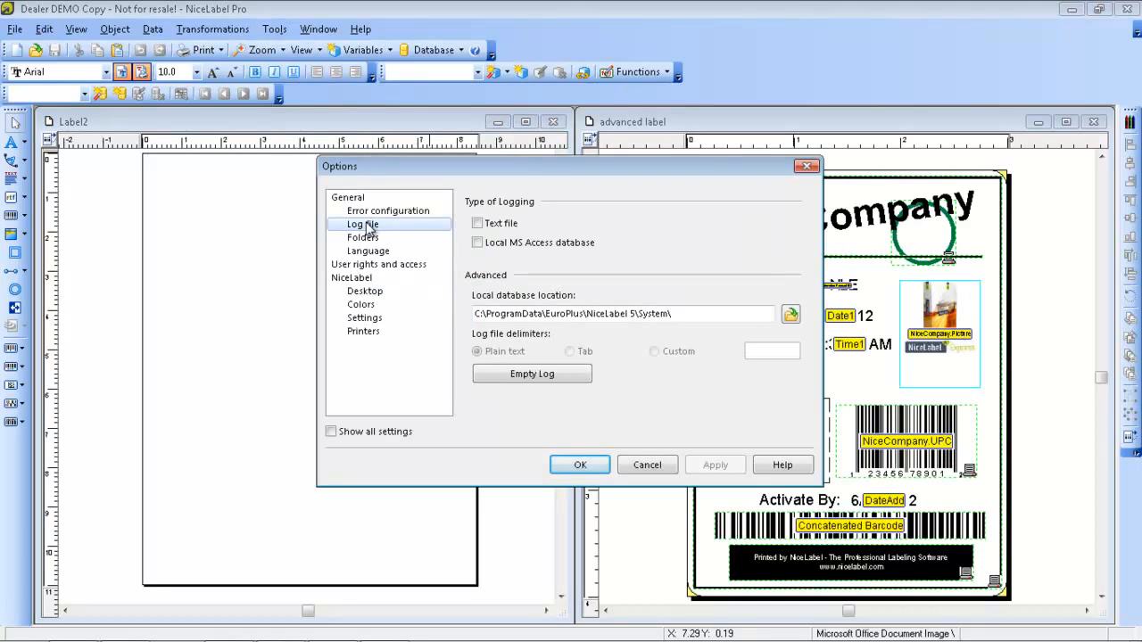
left_click(478, 242)
left_click(726, 467)
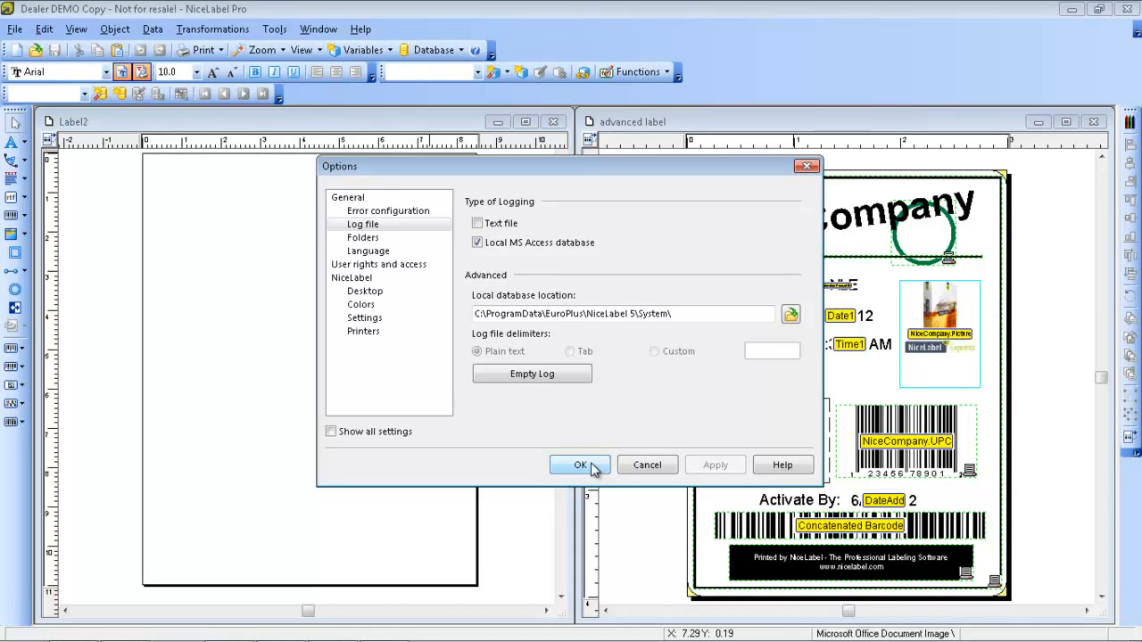
Step: Review the default folder locations and the user rights and access settings, and close the options
left_click(364, 237)
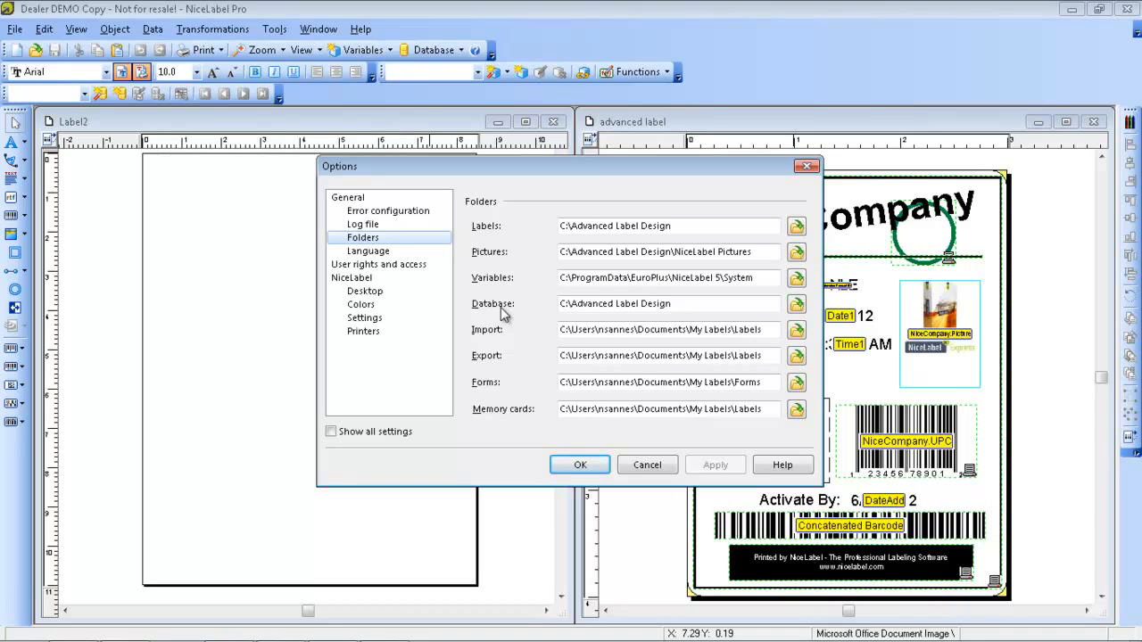
left_click(373, 269)
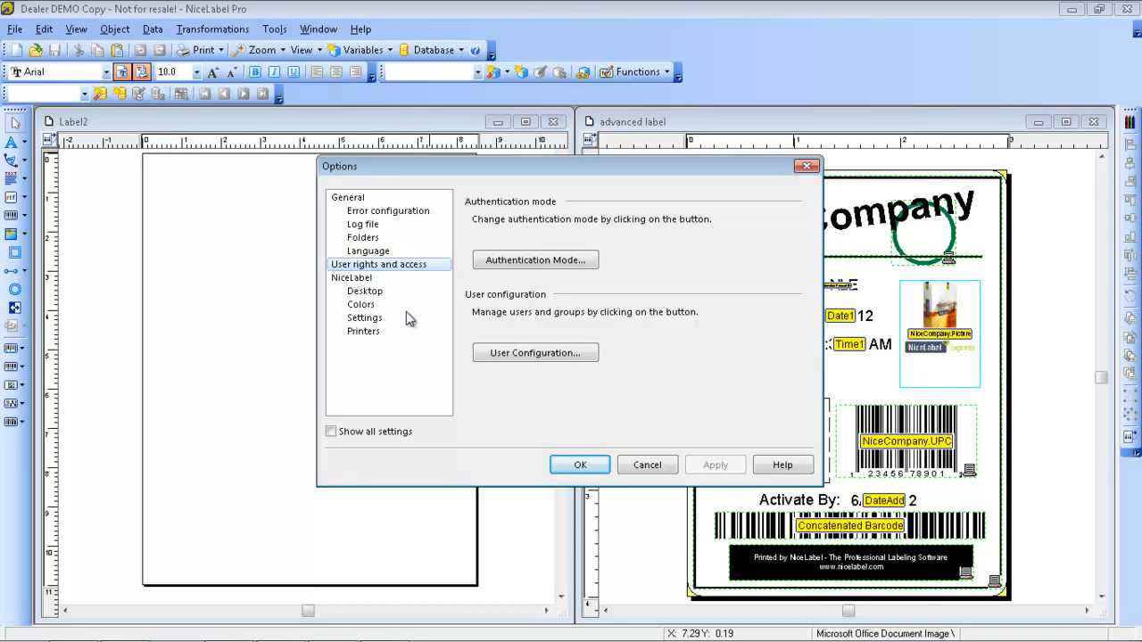
left_click(589, 466)
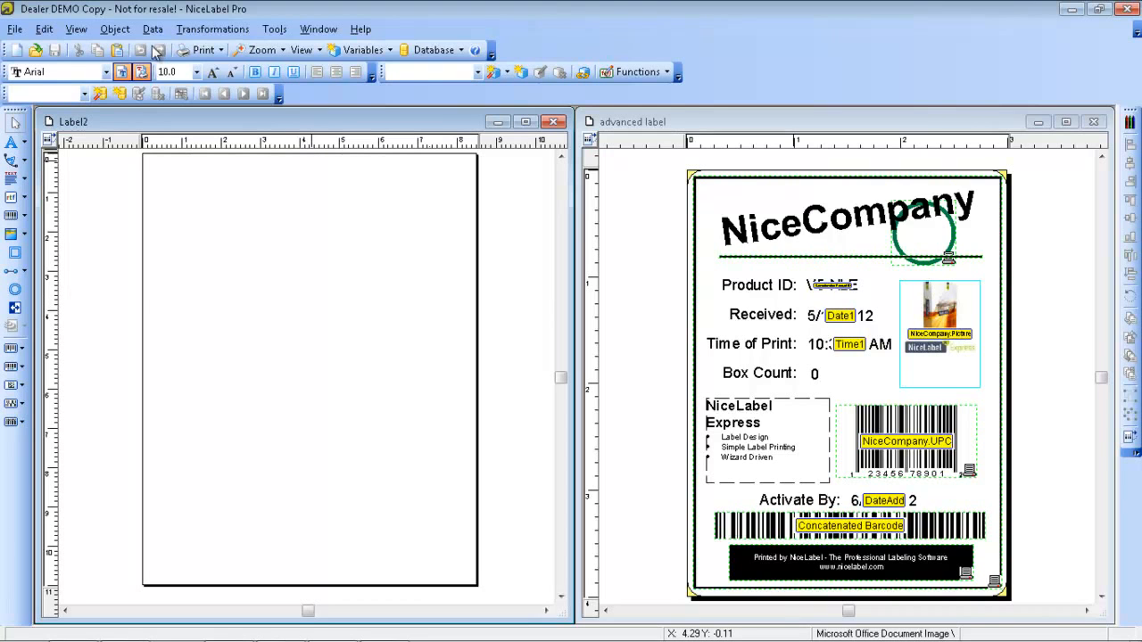
left_click(46, 31)
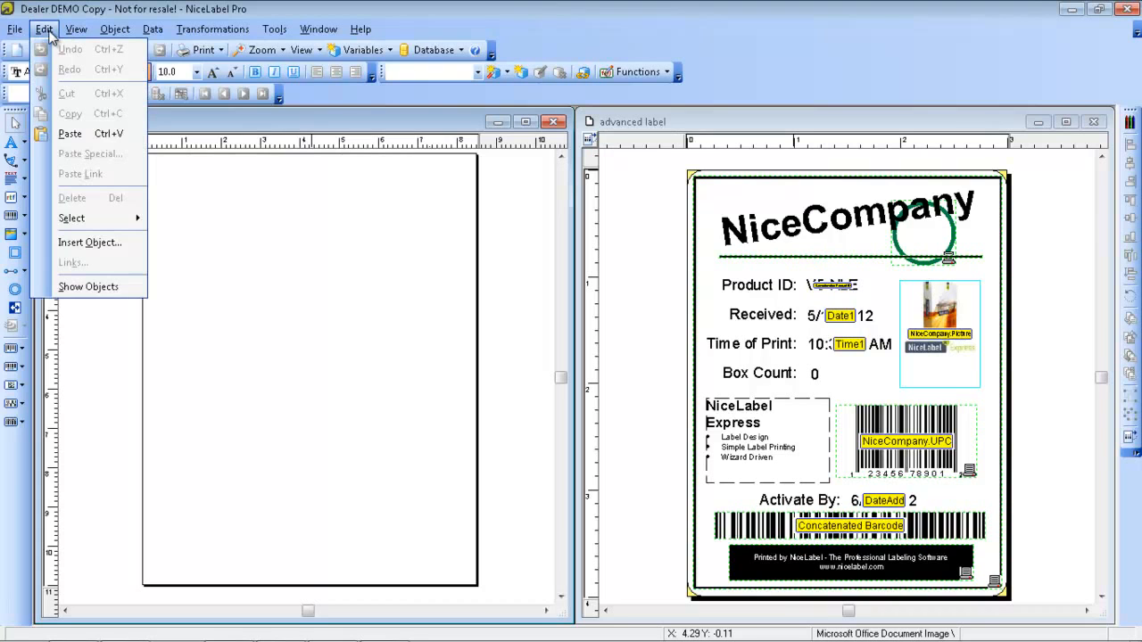
mouse_move(18, 30)
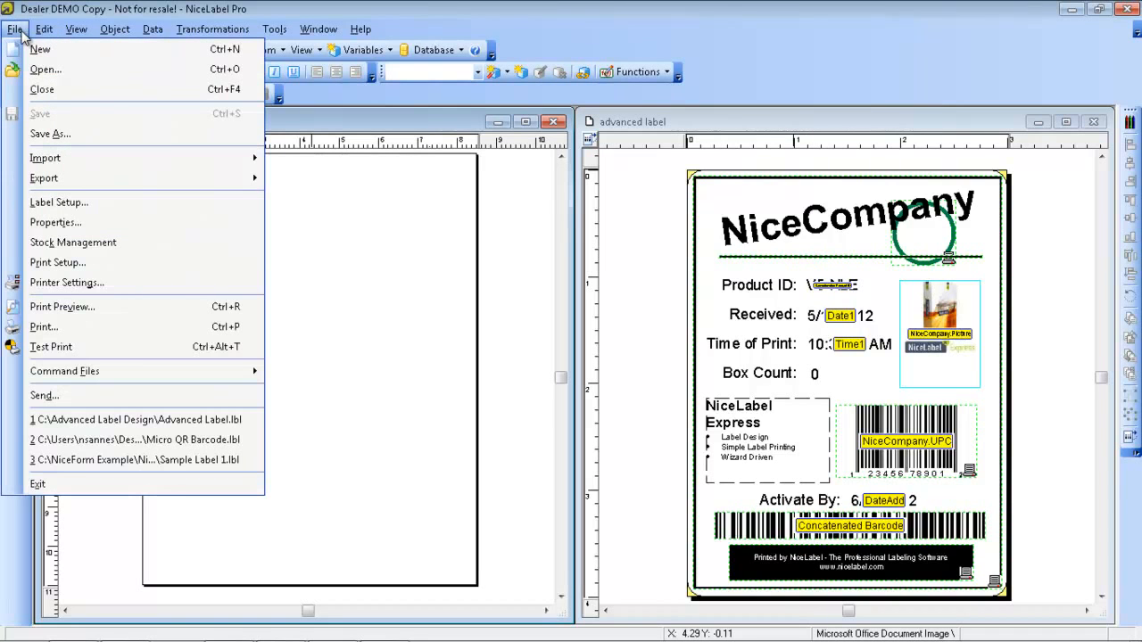
mouse_move(47, 176)
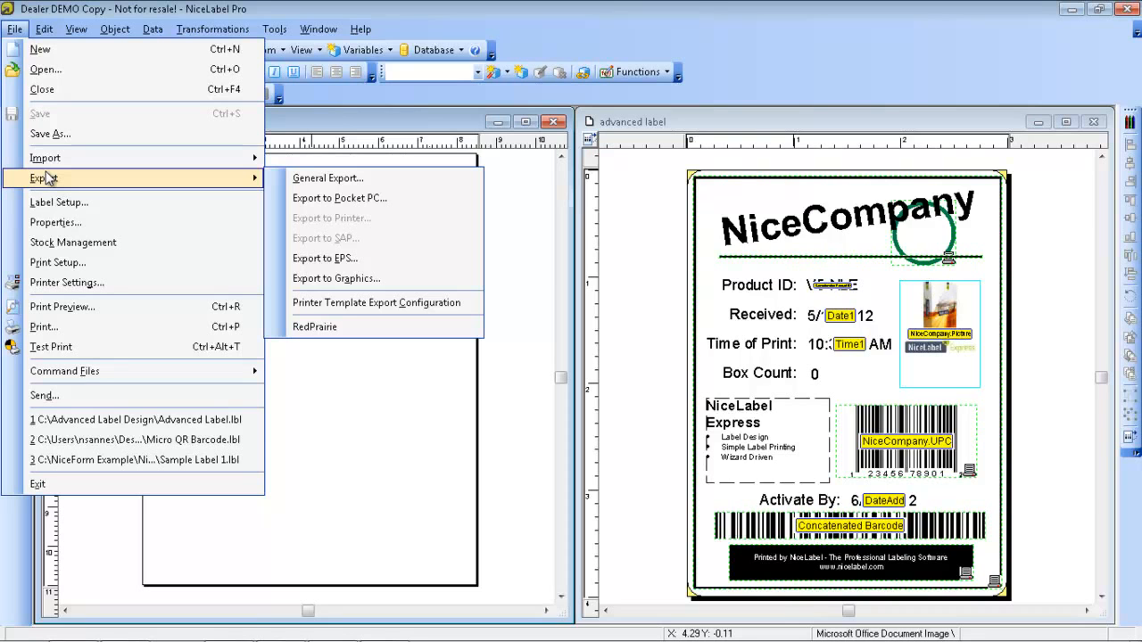
left_click(170, 8)
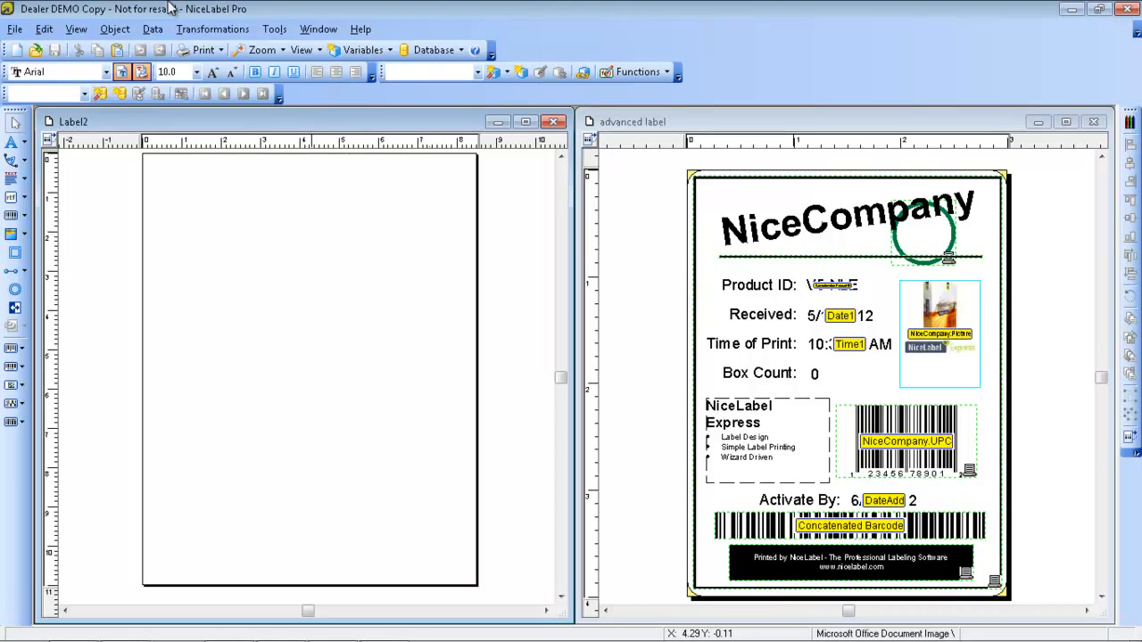
double_click(145, 11)
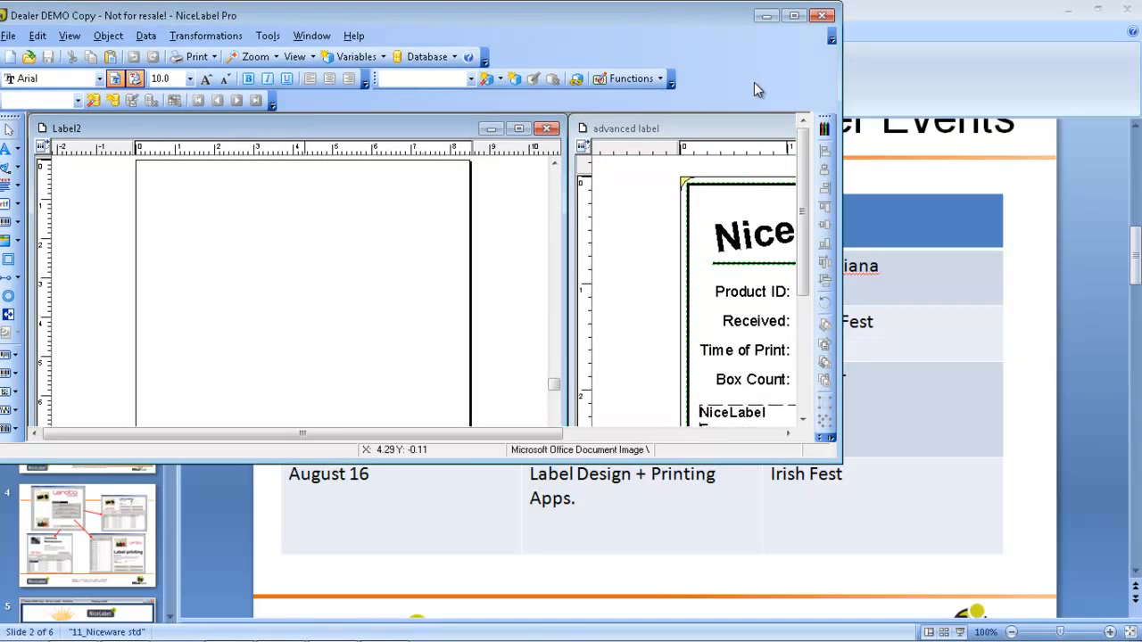
left_click(793, 15)
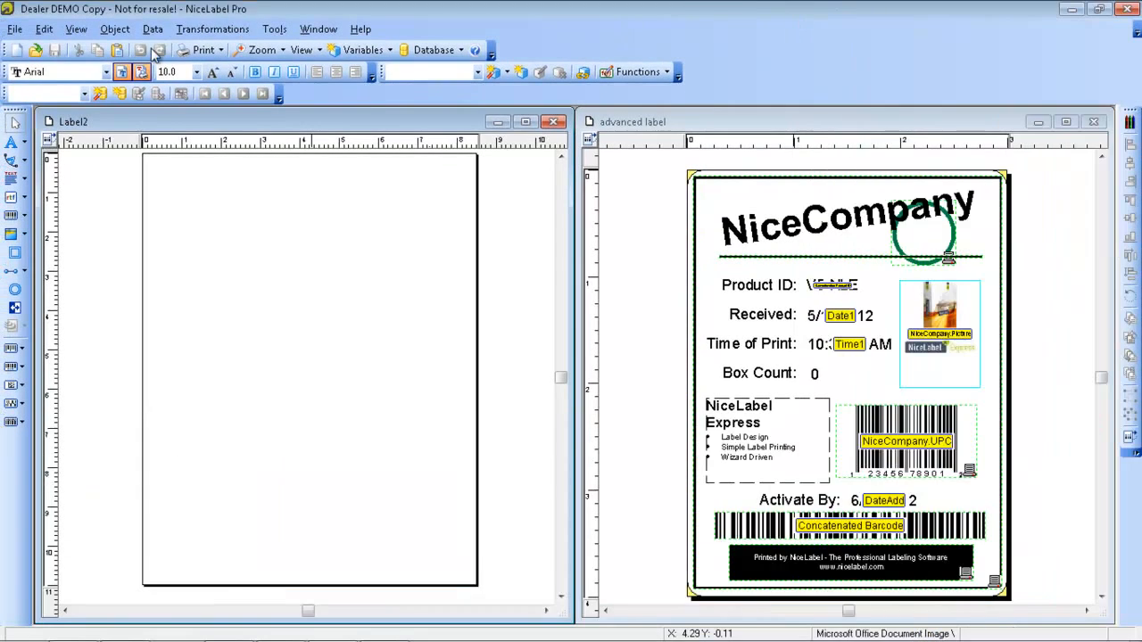
left_click(119, 30)
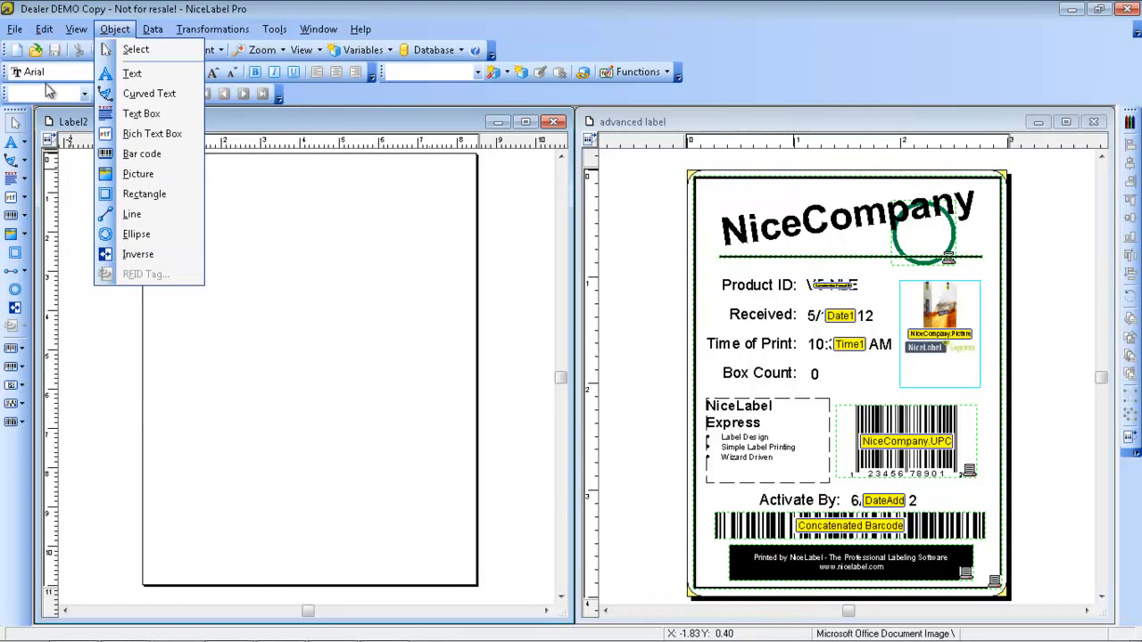
mouse_move(153, 36)
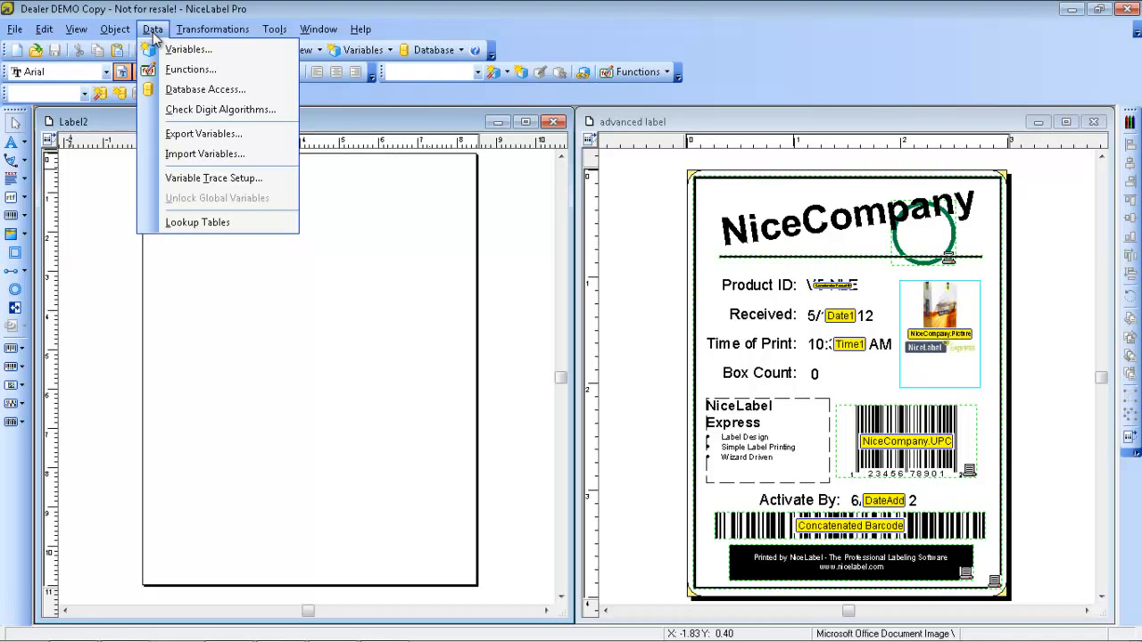
mouse_move(223, 33)
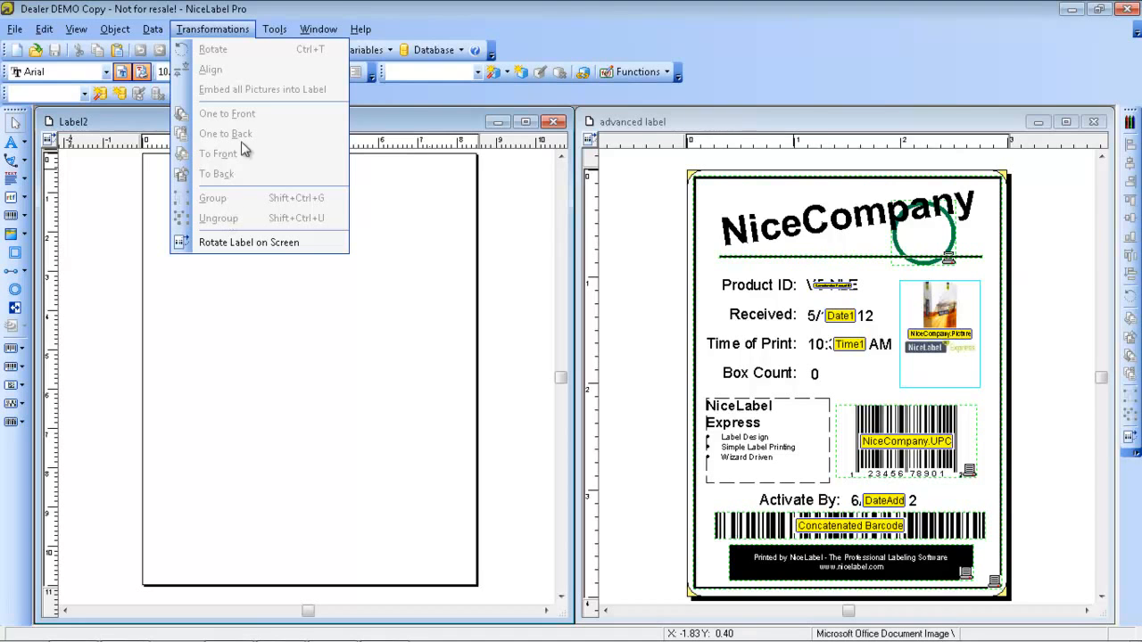
left_click(245, 9)
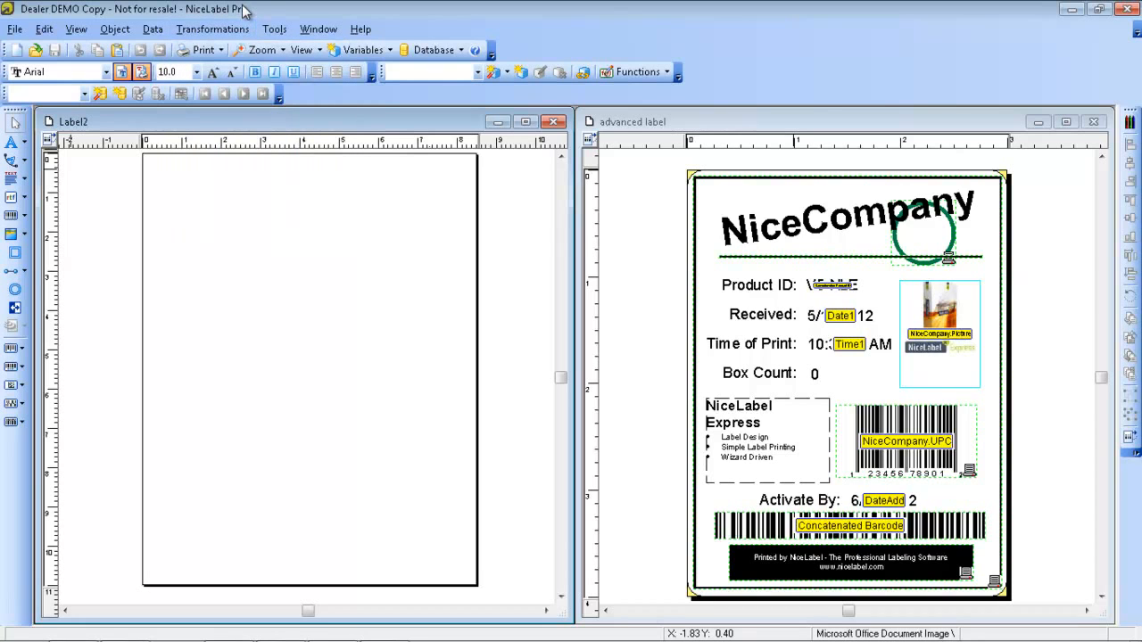
Step: Open the setup of the blank label and choose the ZEBRA R110Xi 300DPI printer with custom printer settings saved in the label
double_click(272, 248)
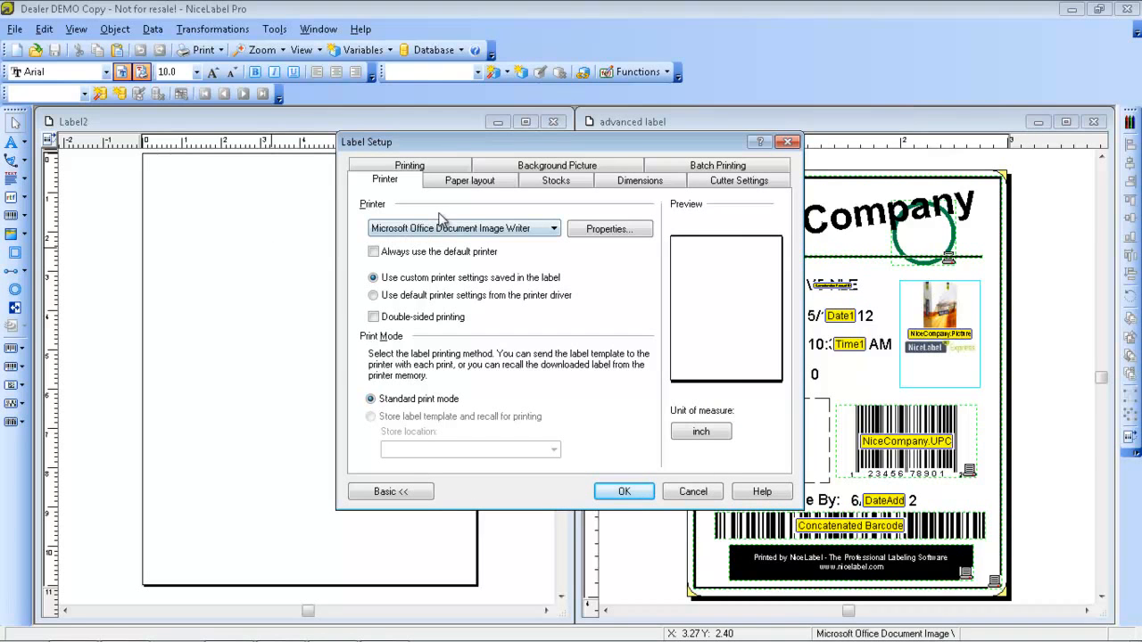
left_click(486, 231)
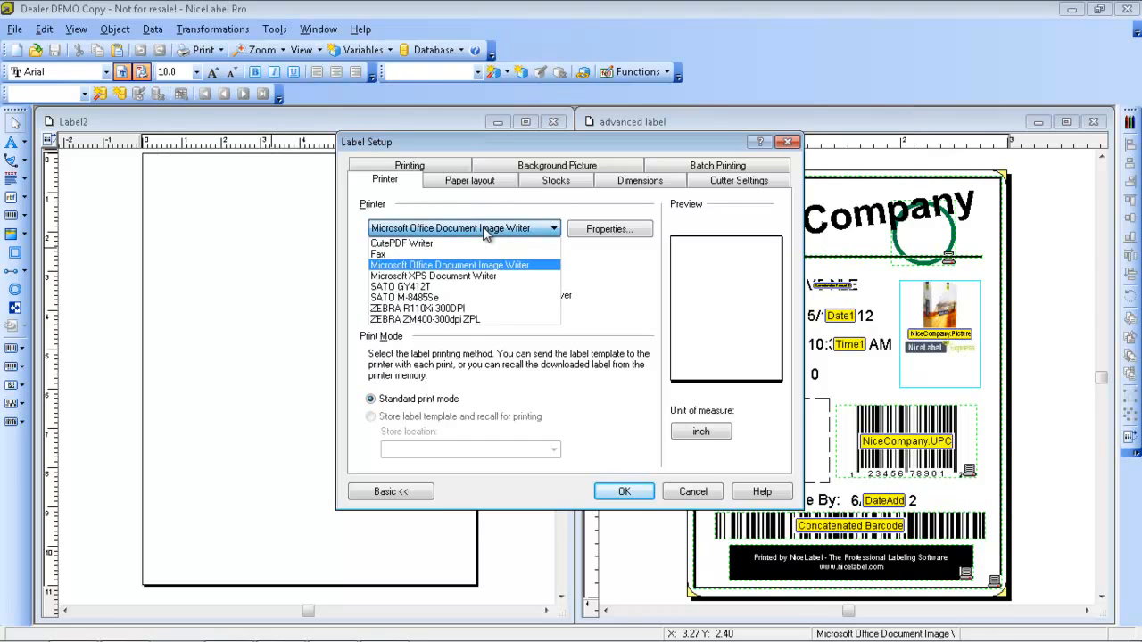
left_click(455, 309)
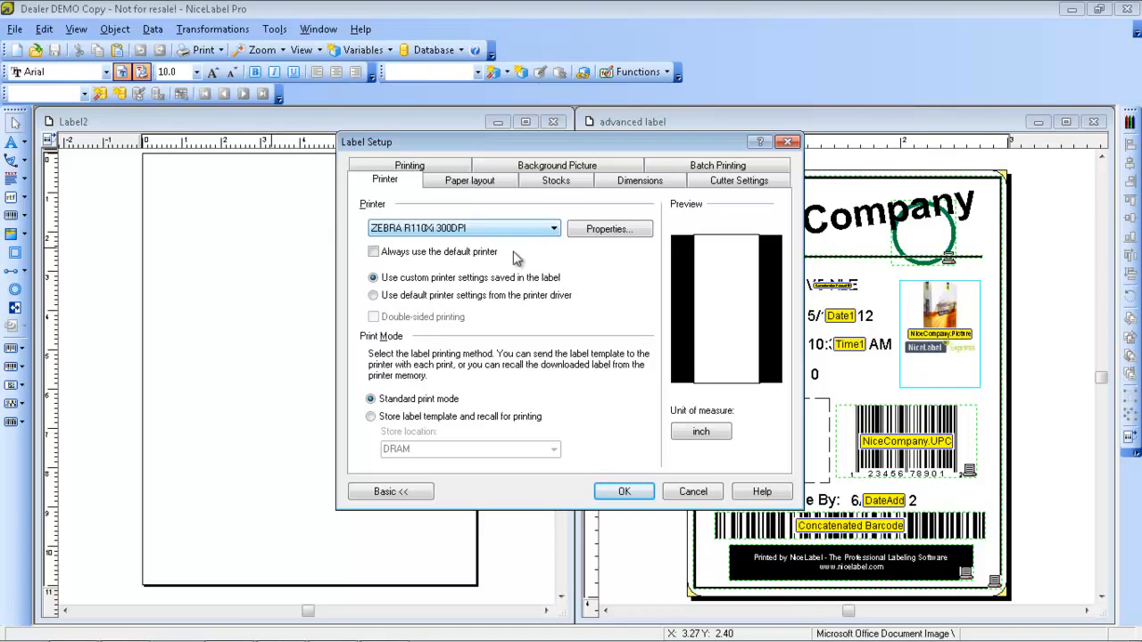
left_click(373, 277)
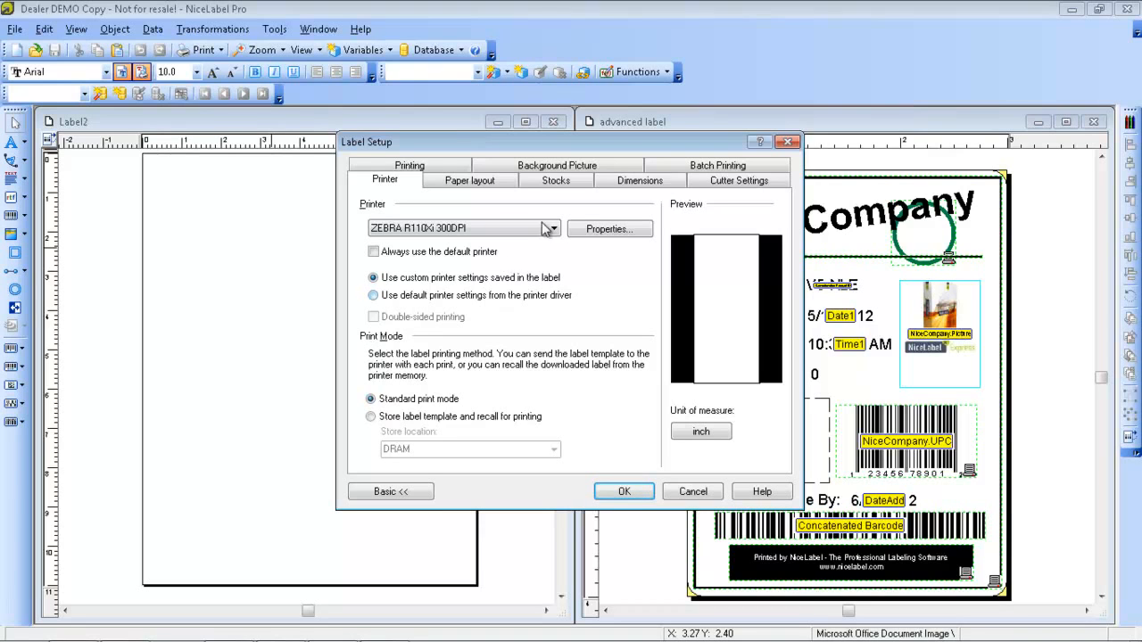
Step: Review the label's paper layout settings and the available stock types, keeping the stock type at none
left_click(502, 182)
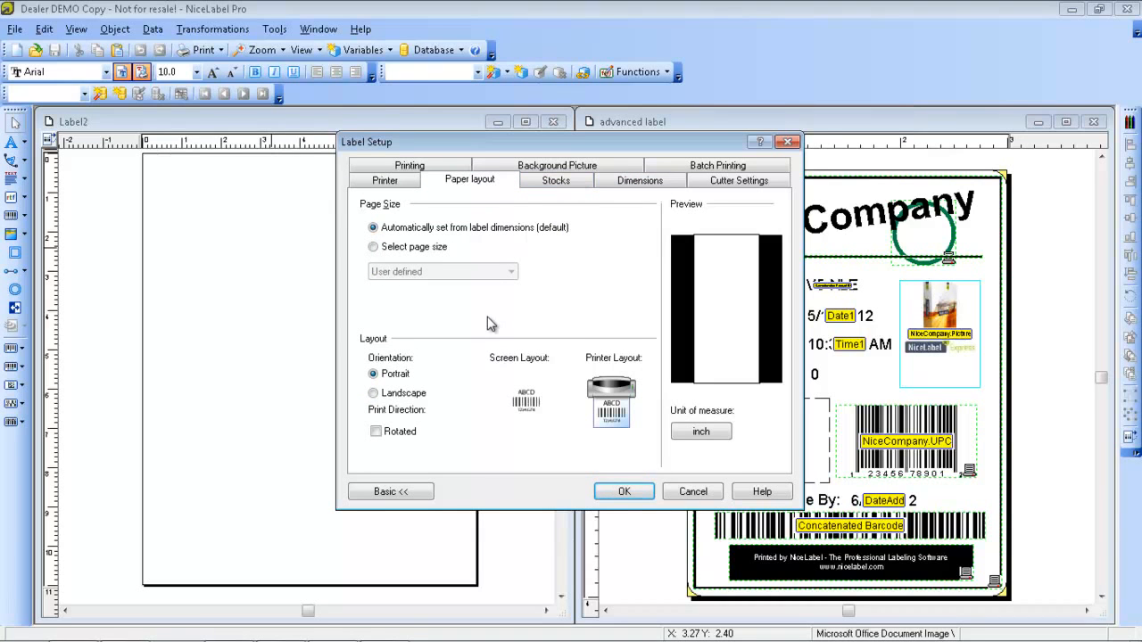
left_click(564, 185)
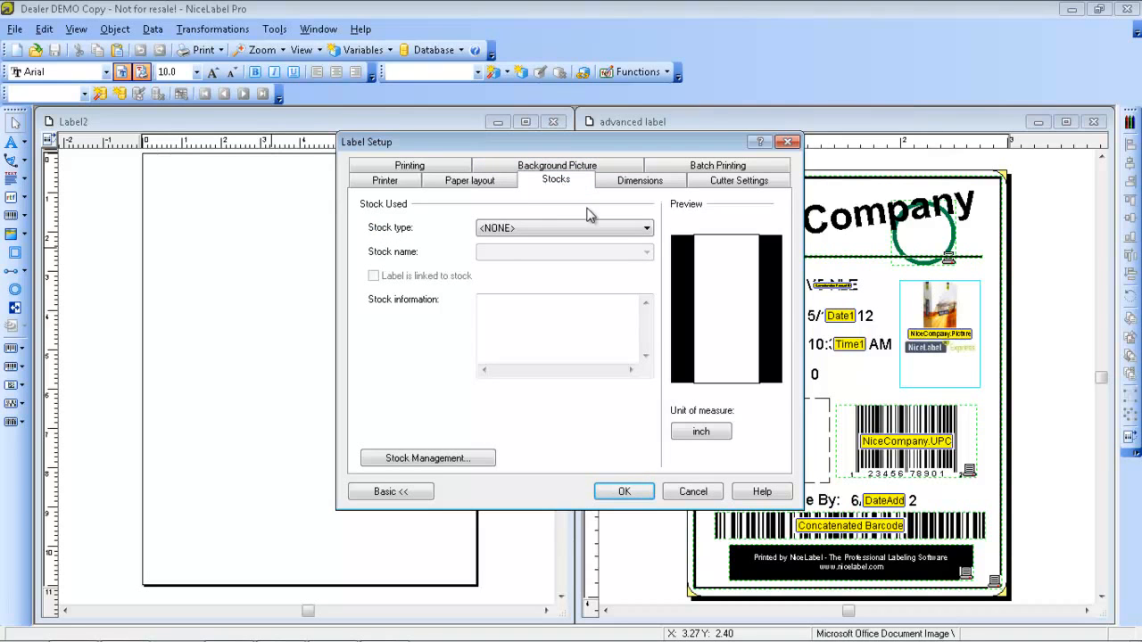
left_click(638, 234)
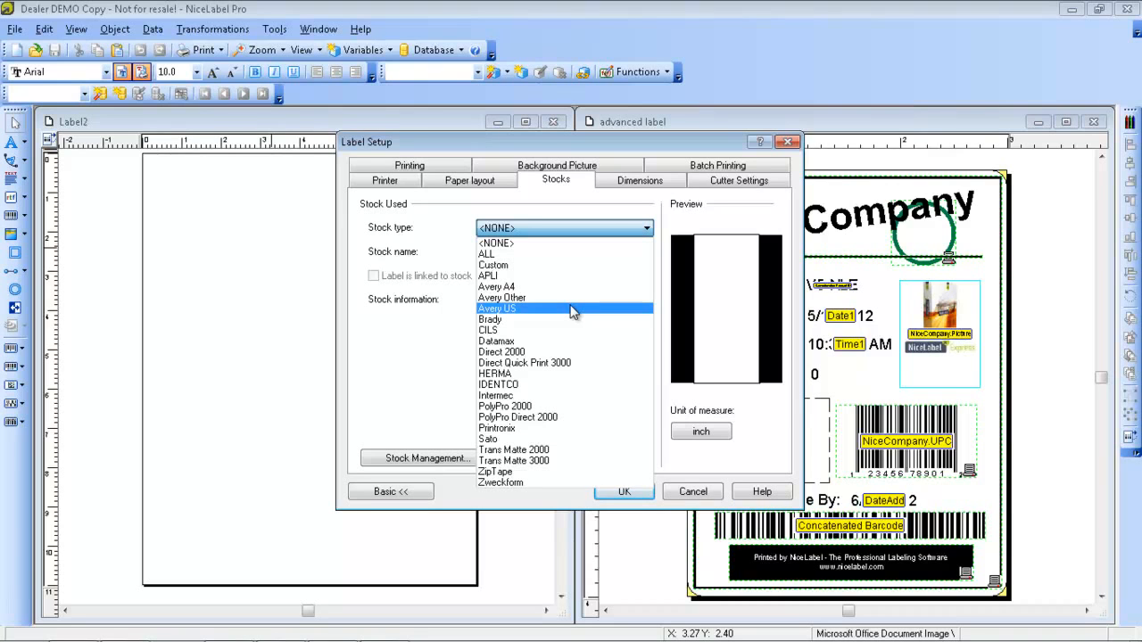
left_click(627, 183)
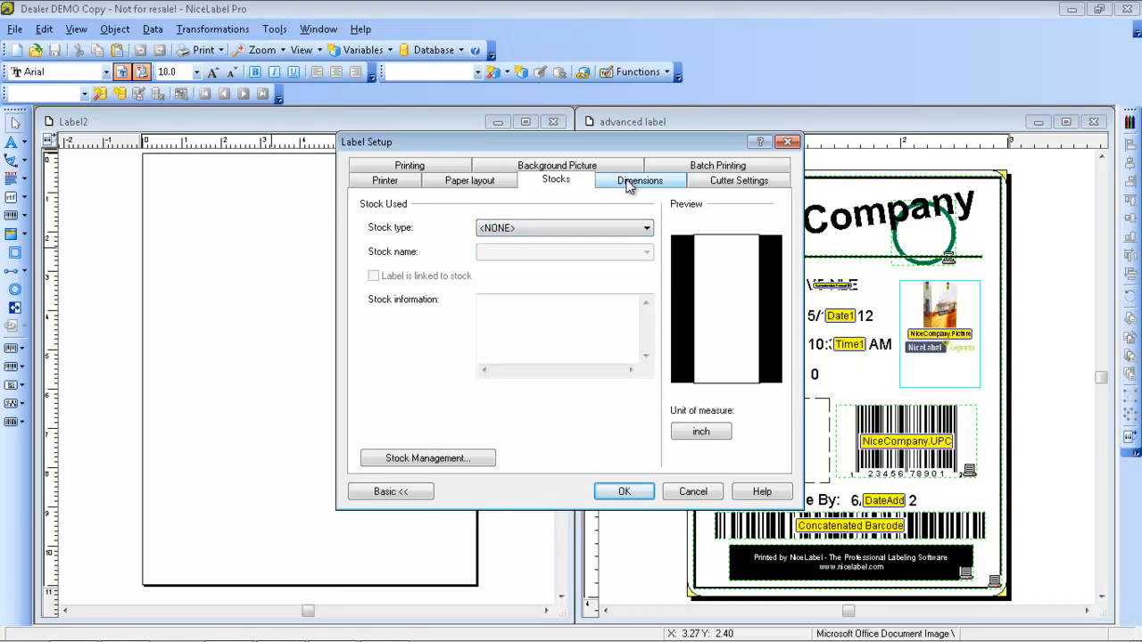
Step: Set the label dimensions to 3 inches wide and 4 inches high
left_click(629, 182)
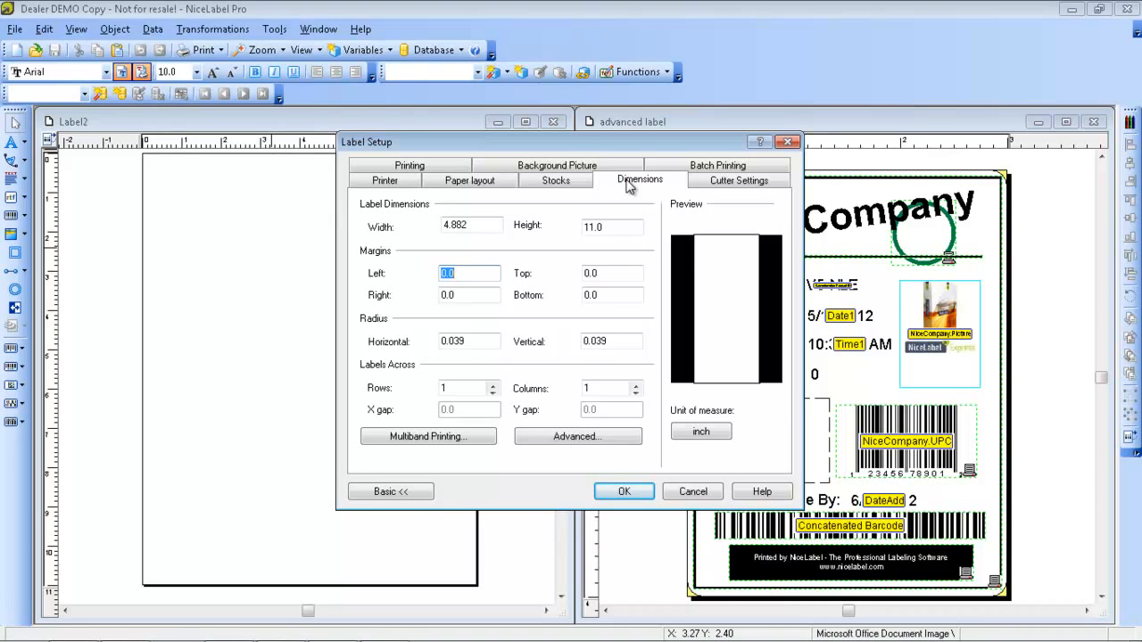
double_click(490, 225)
type("3")
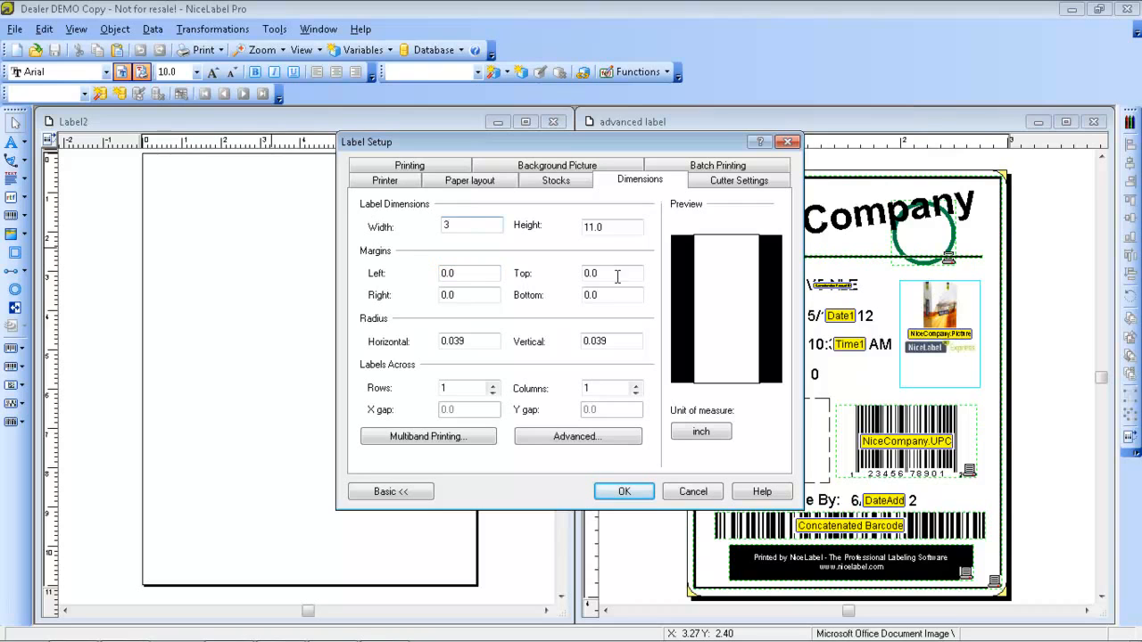
left_click(620, 228)
double_click(620, 228)
type("4")
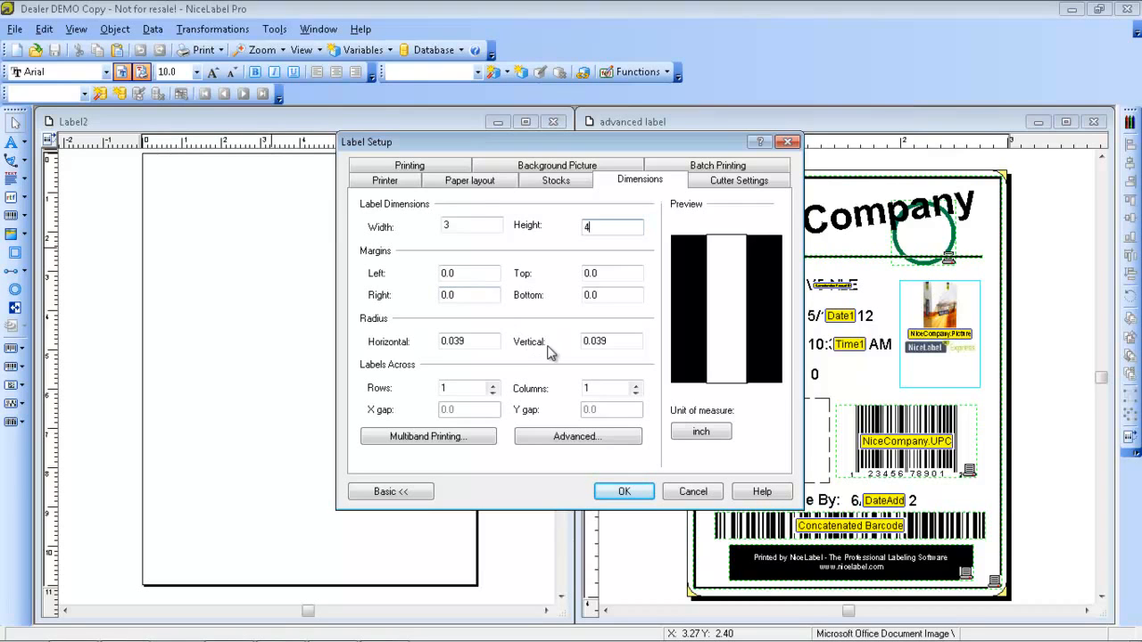
Step: Set the label's horizontal and vertical corner radius to 0.15 inch
left_click_drag(481, 343, 452, 344)
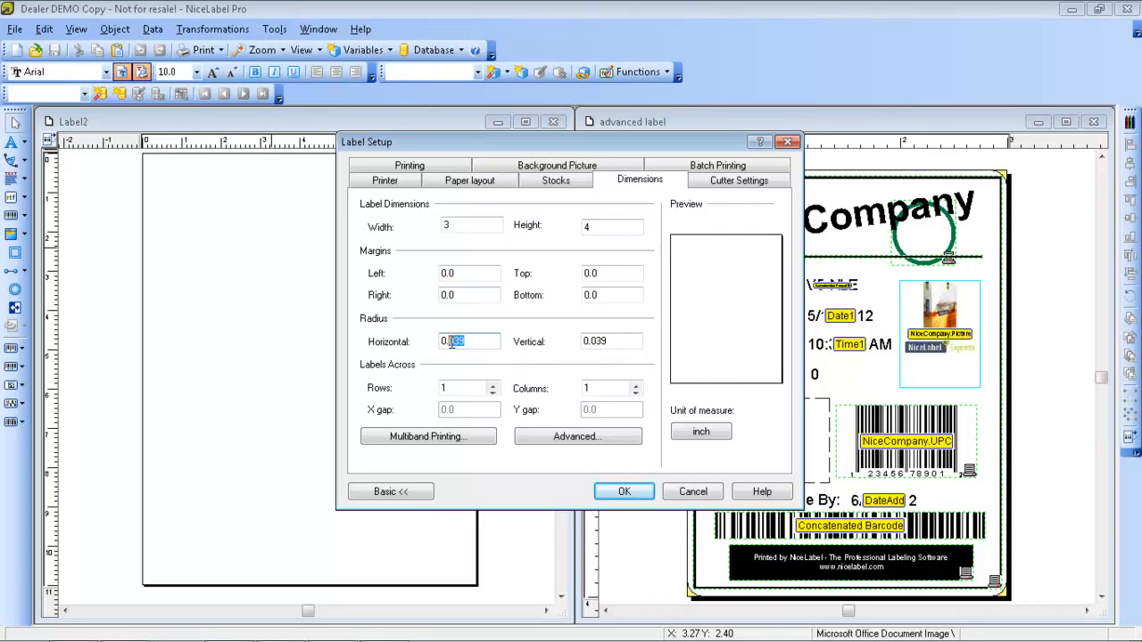
type("15")
left_click_drag(611, 341, 594, 341)
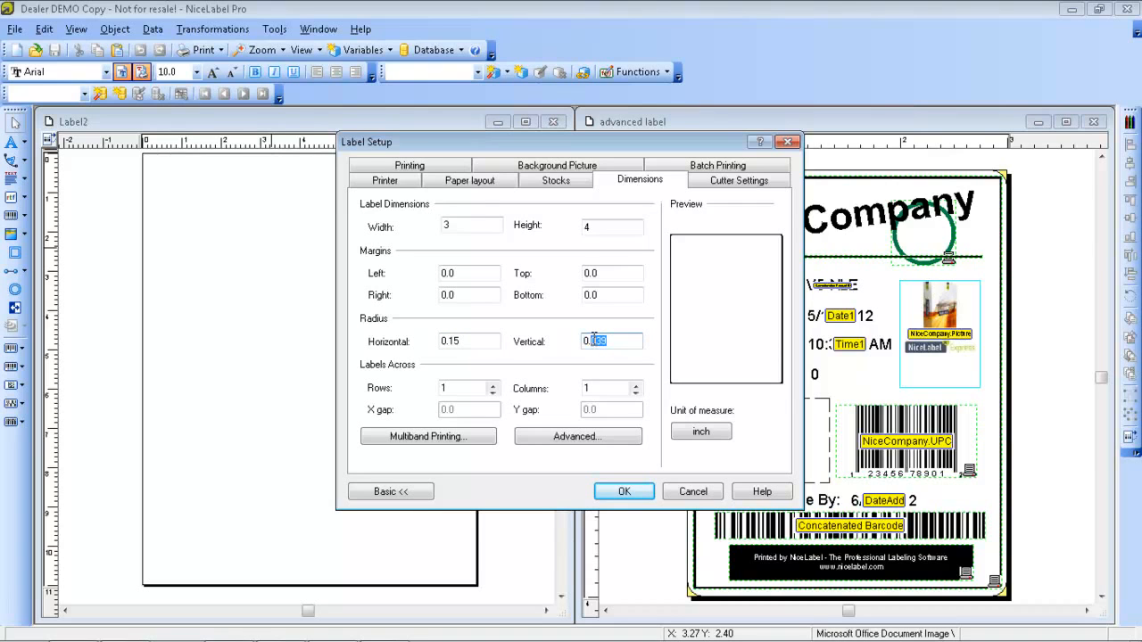
type("15")
left_click(617, 295)
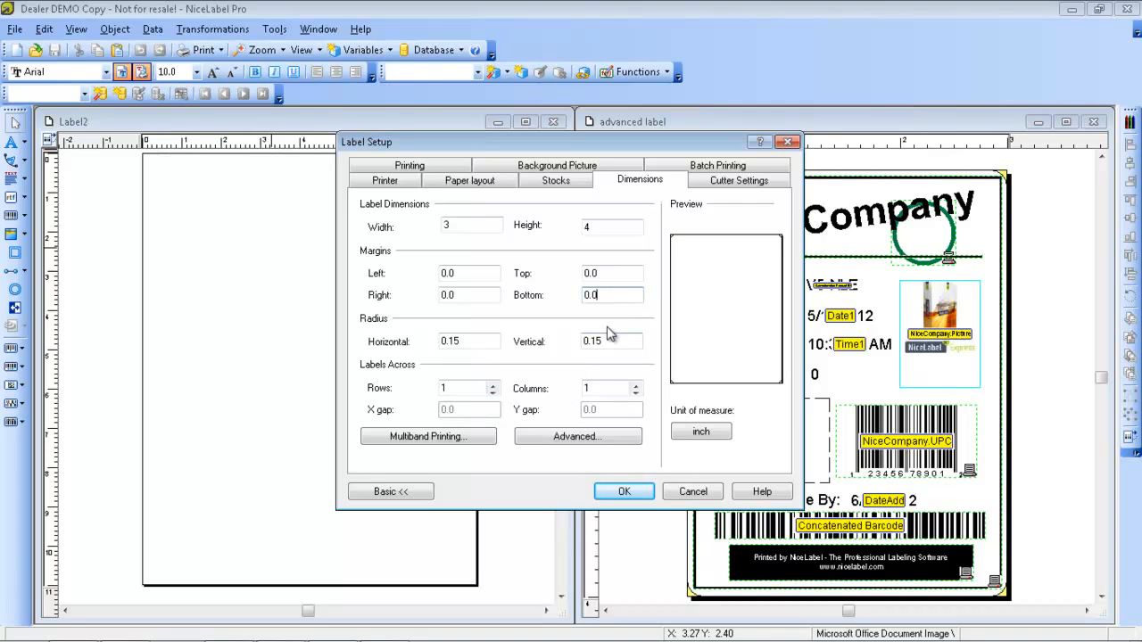
Step: Review the cutter, background picture and batch printing settings, and apply the label setup
left_click(728, 179)
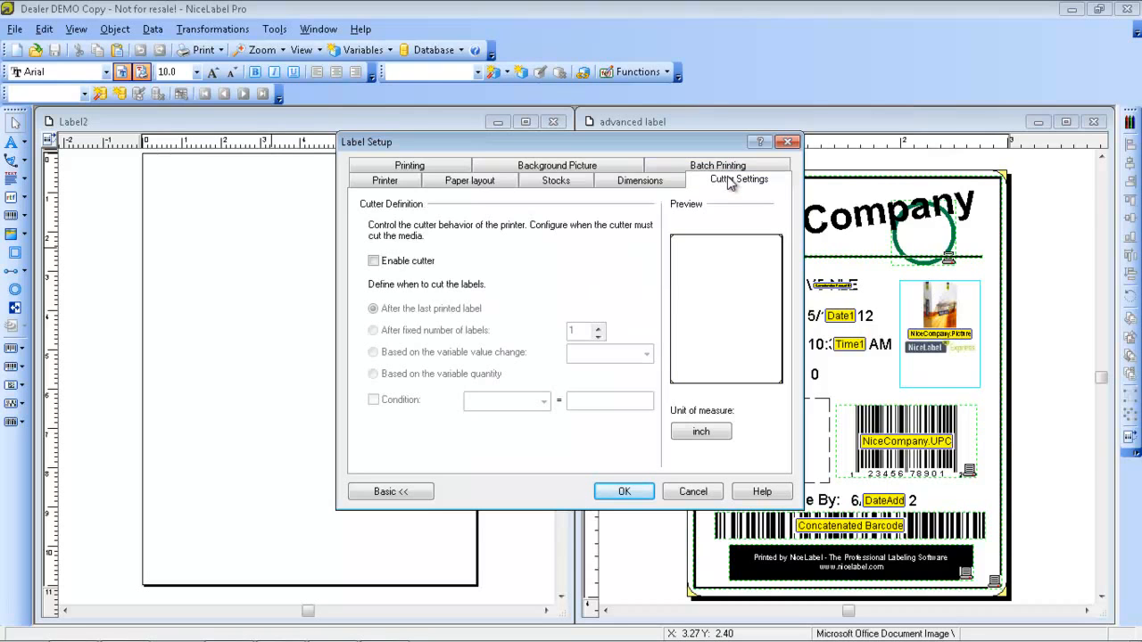
left_click(623, 167)
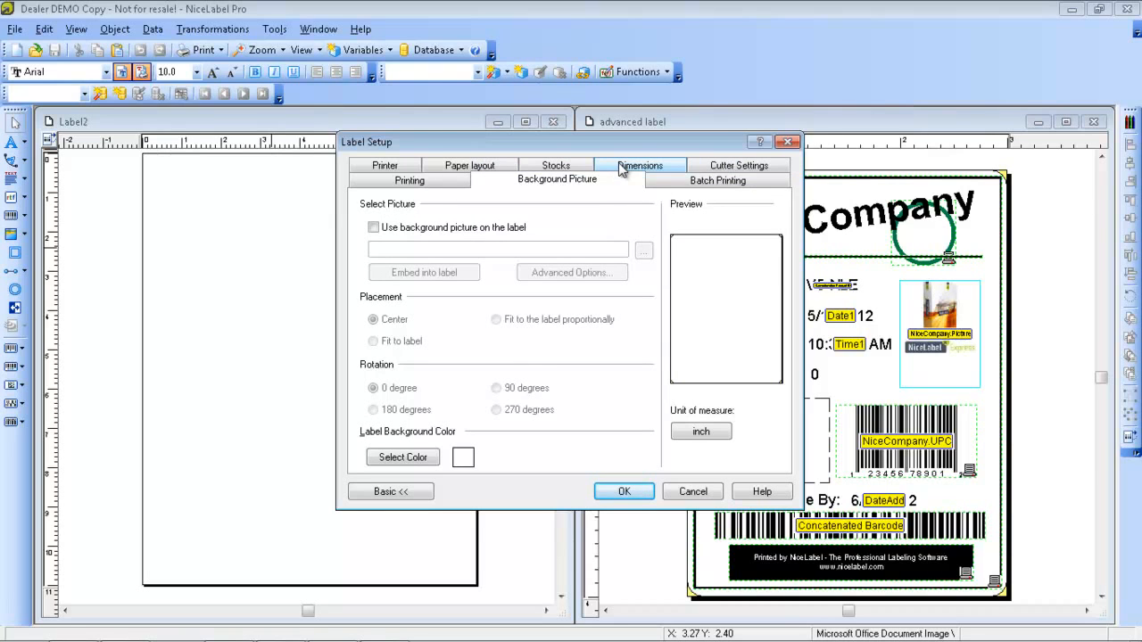
left_click(716, 184)
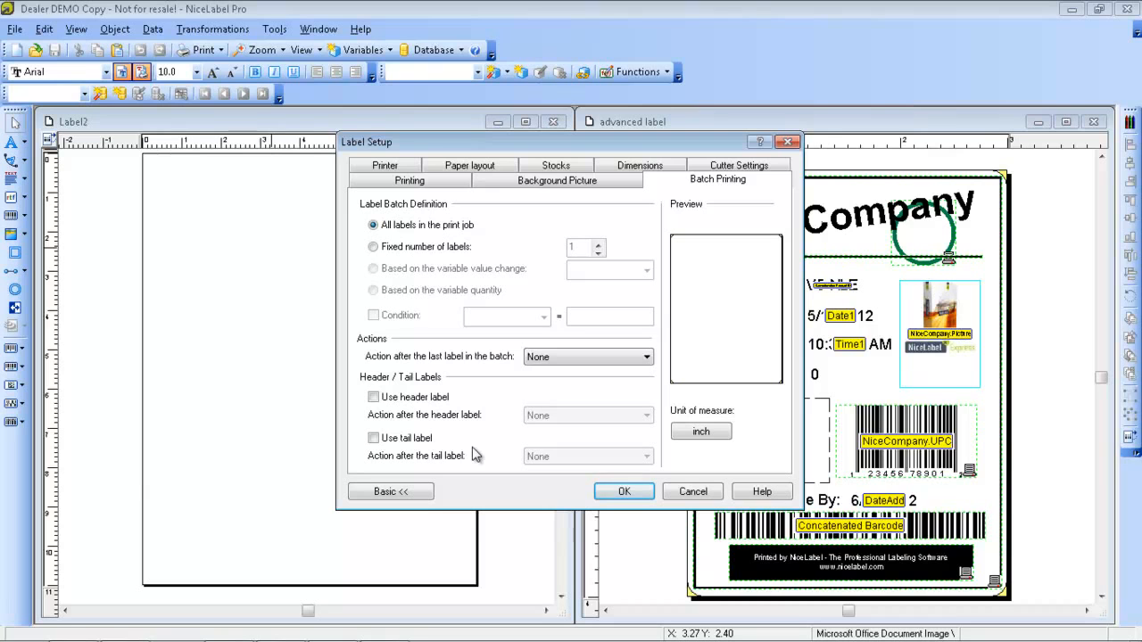
left_click(634, 493)
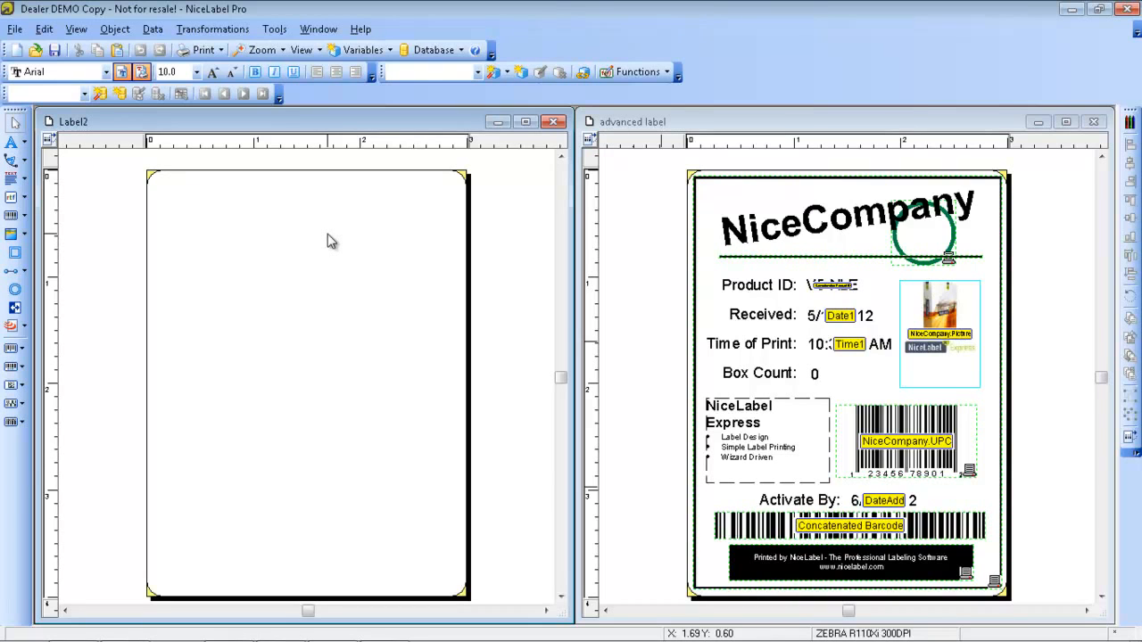
Step: Add a fixed text object reading "NiceCompany" near the top of the blank label
left_click(12, 146)
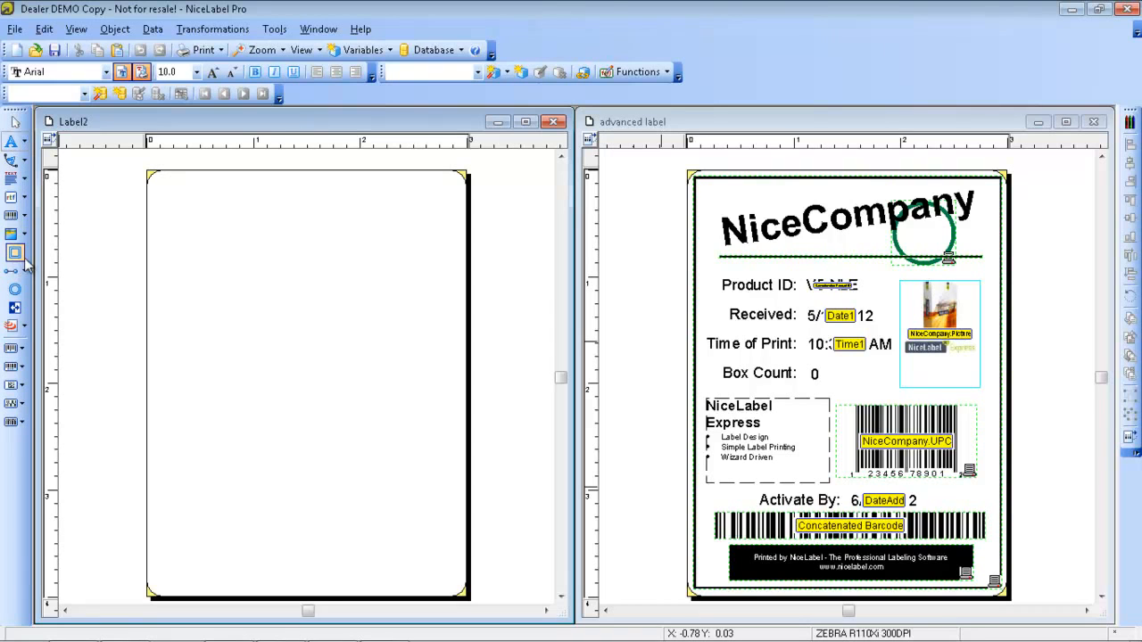
left_click(230, 206)
type("NiceCompany")
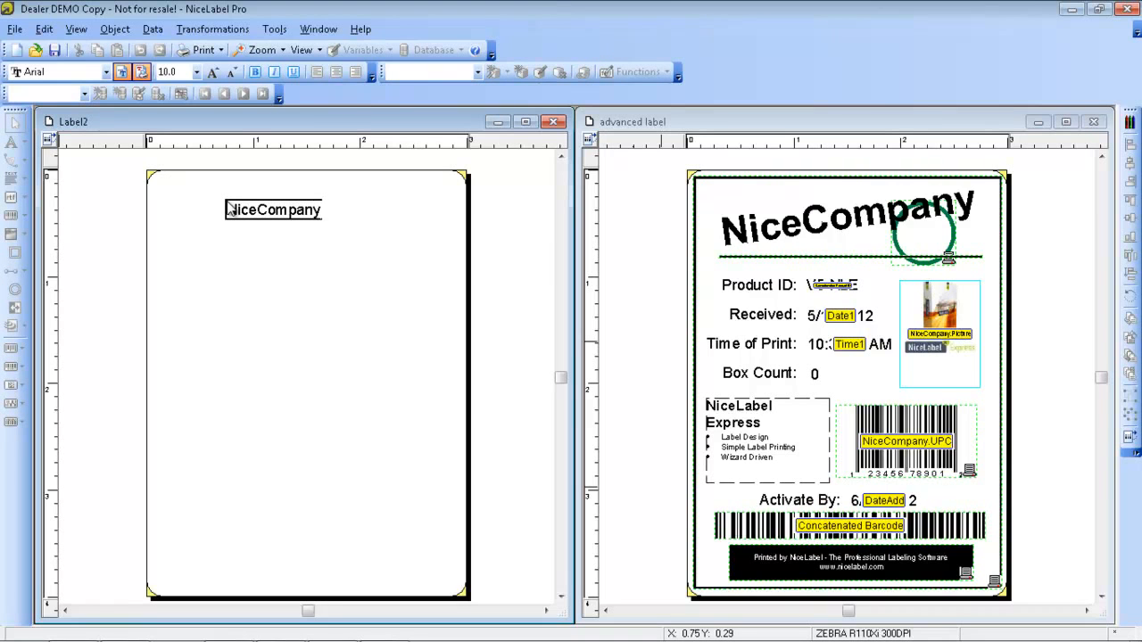
key("Escape")
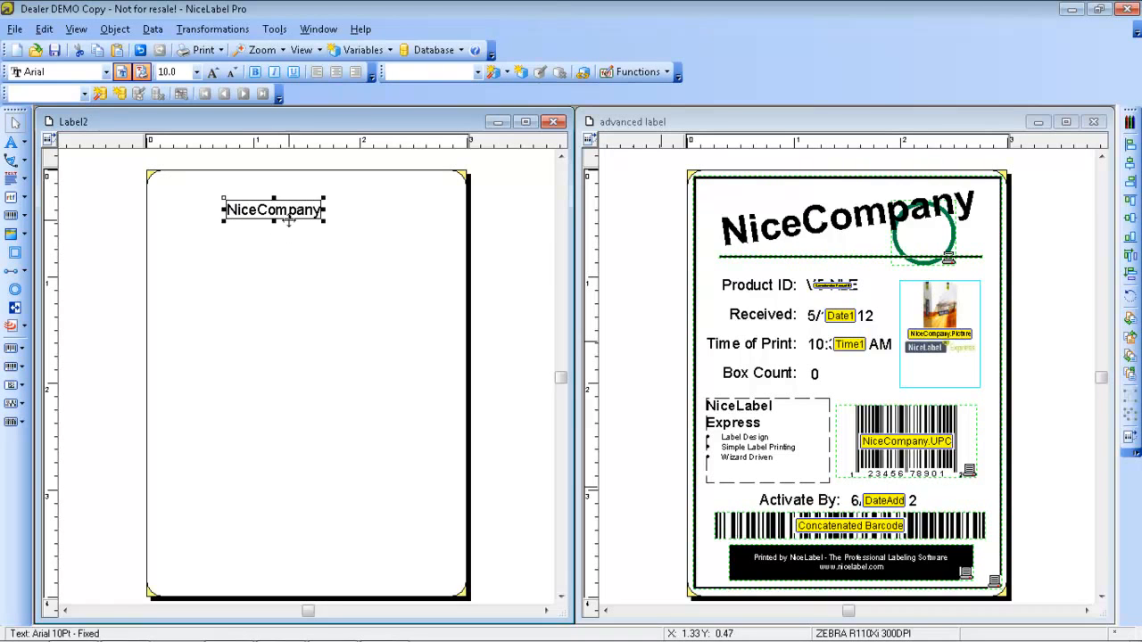
Step: Format the NiceCompany text as Arial Bold 28 pt and move it inside the label, near the upper edge
double_click(297, 208)
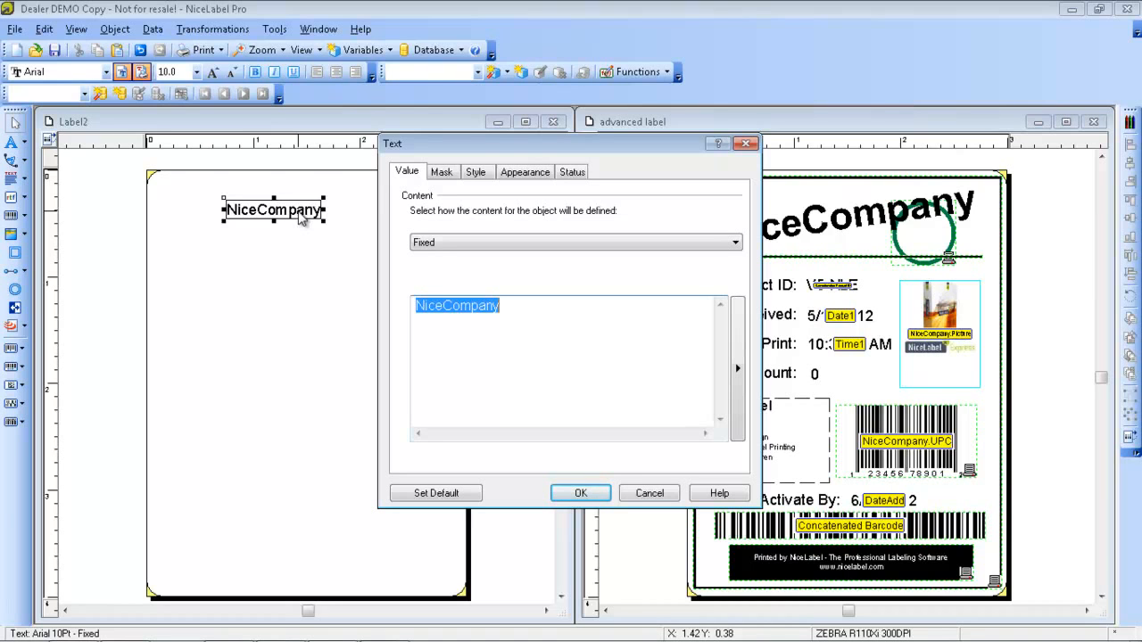
left_click(477, 173)
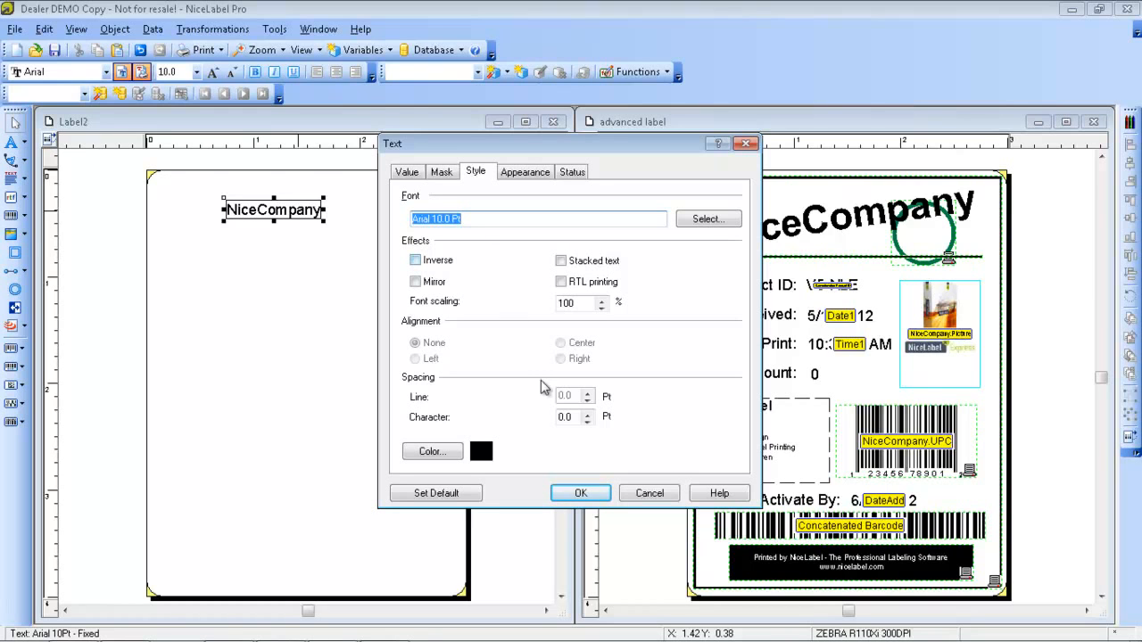
left_click(708, 221)
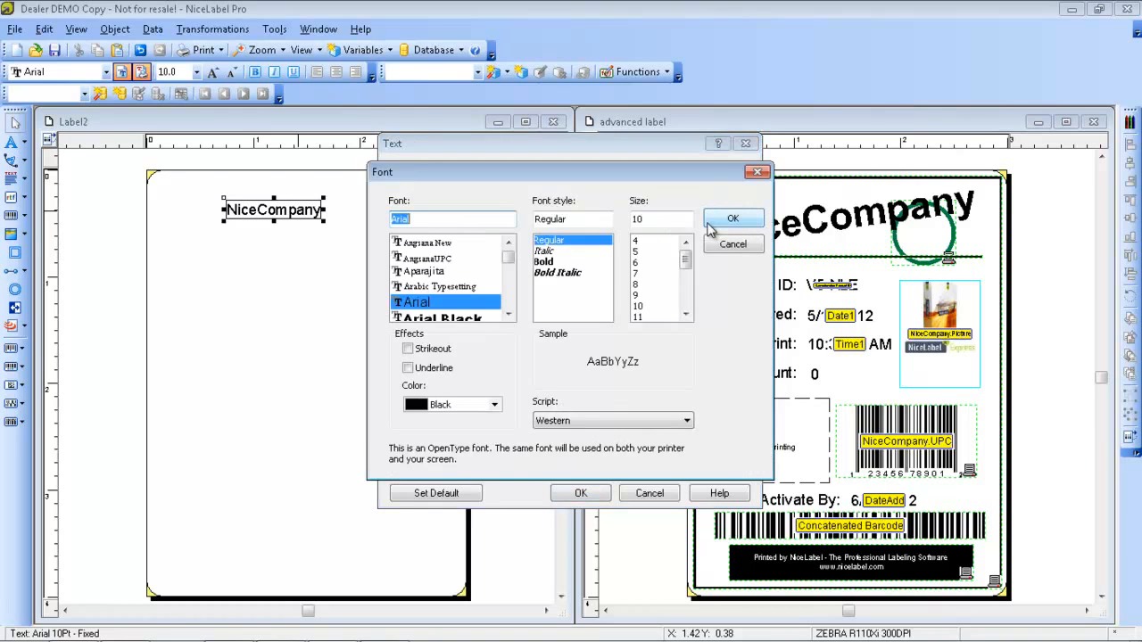
left_click_drag(689, 268, 686, 301)
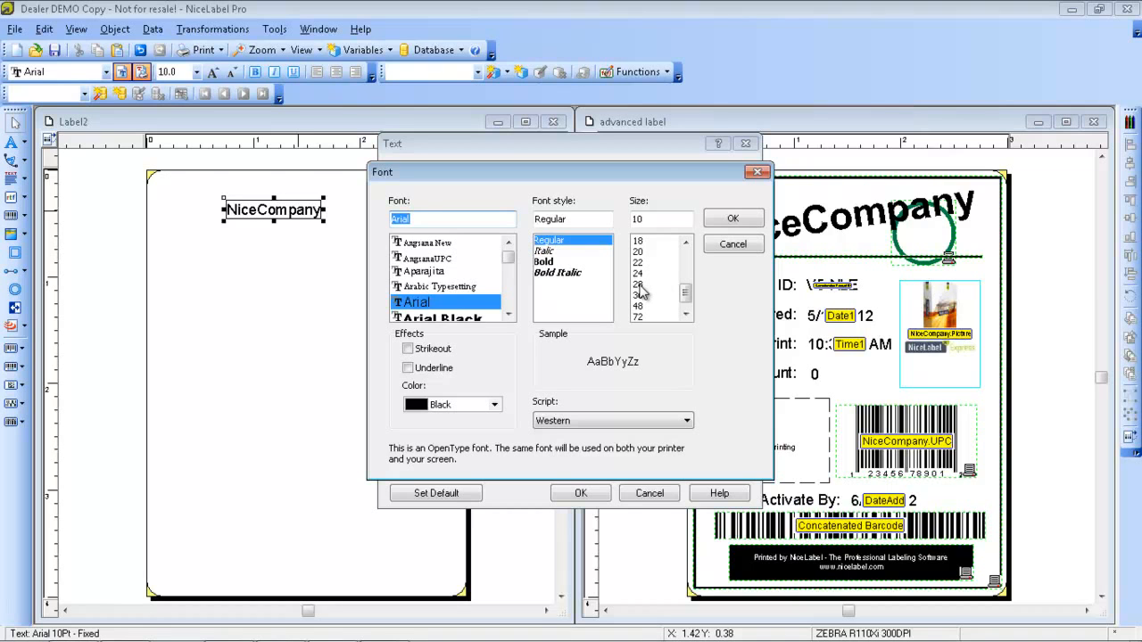
left_click(555, 261)
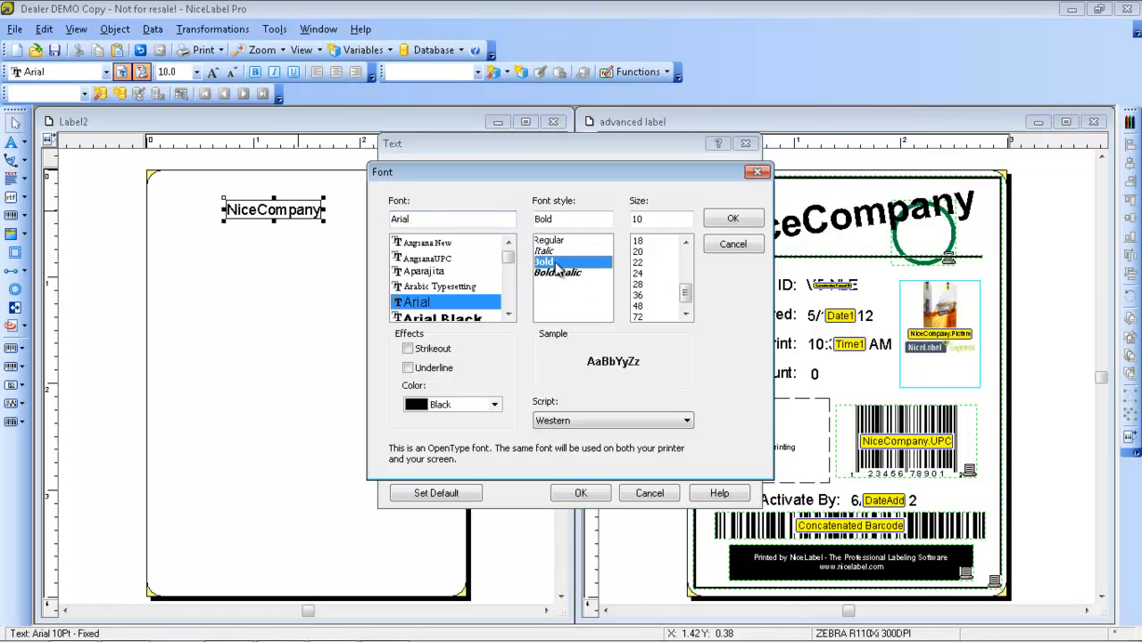
left_click(640, 284)
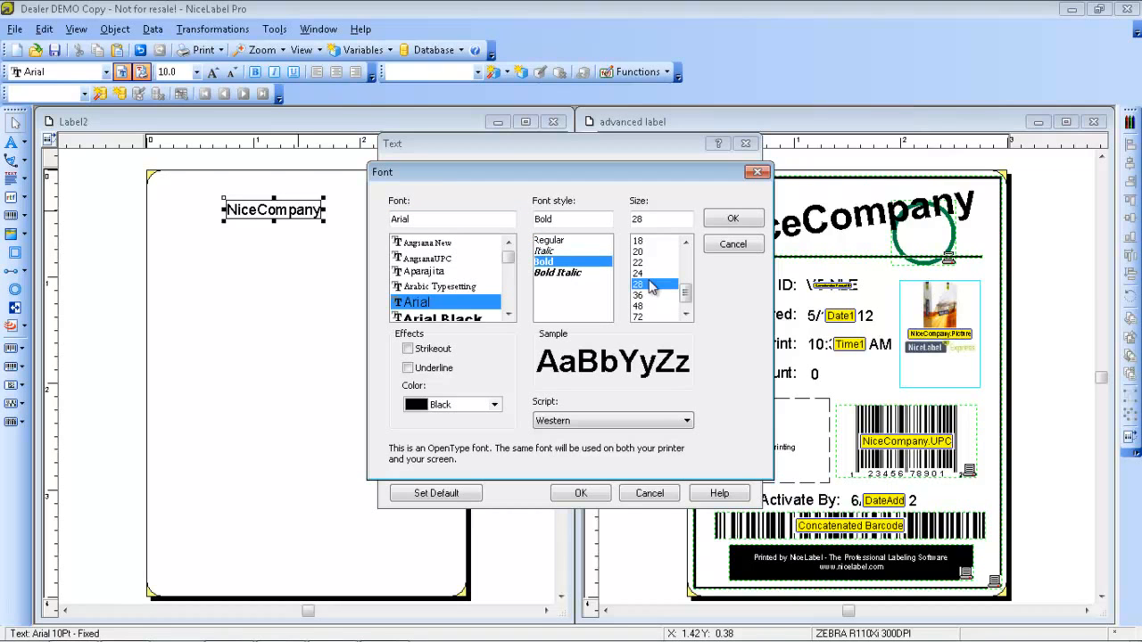
left_click(747, 222)
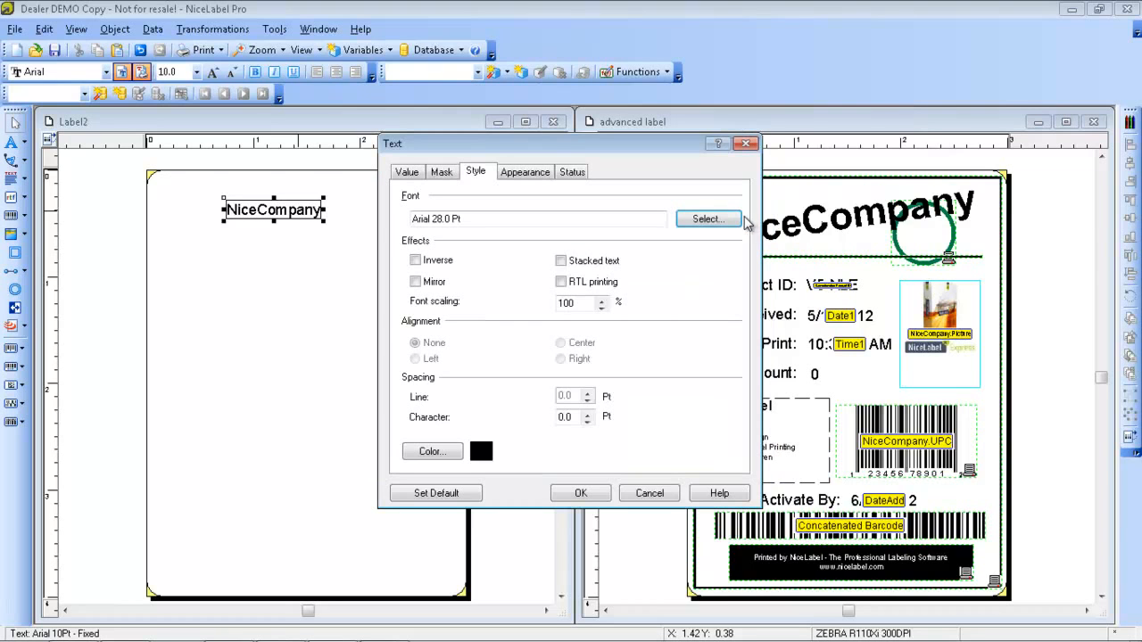
left_click(581, 494)
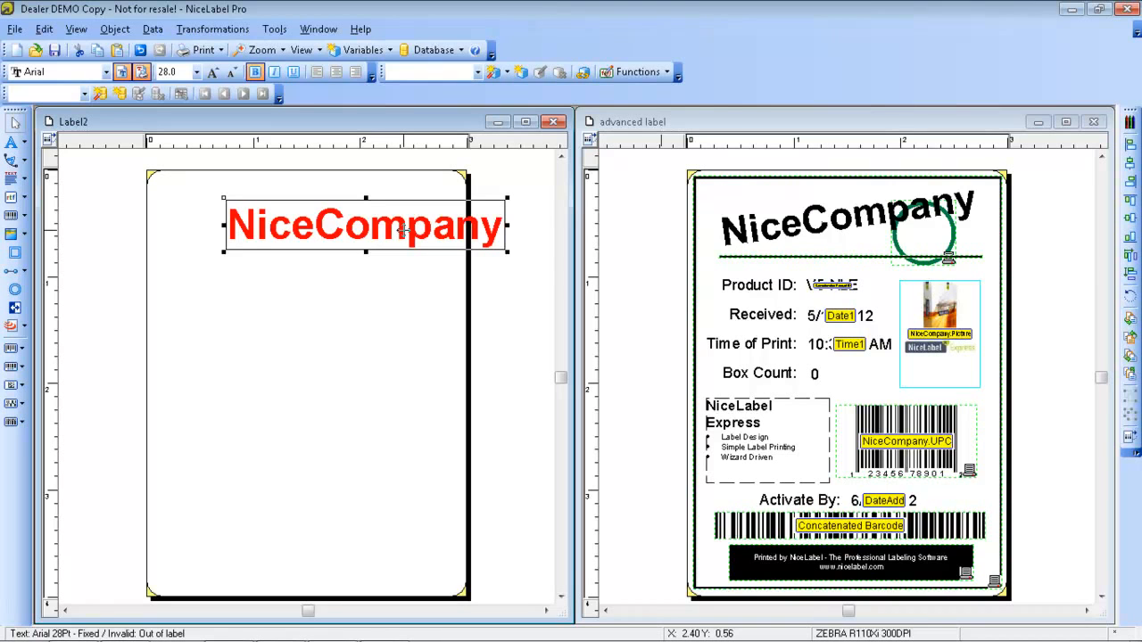
left_click_drag(402, 230, 346, 205)
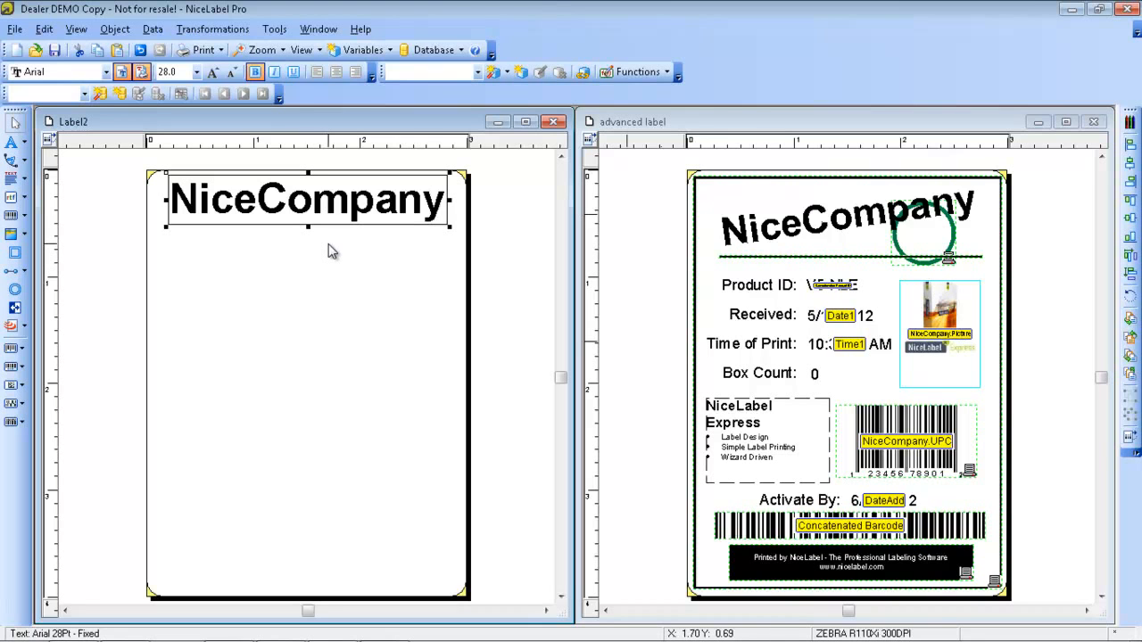
Step: Rotate the NiceCompany text 8 degrees, keeping its anchoring point at the upper-left corner
double_click(326, 212)
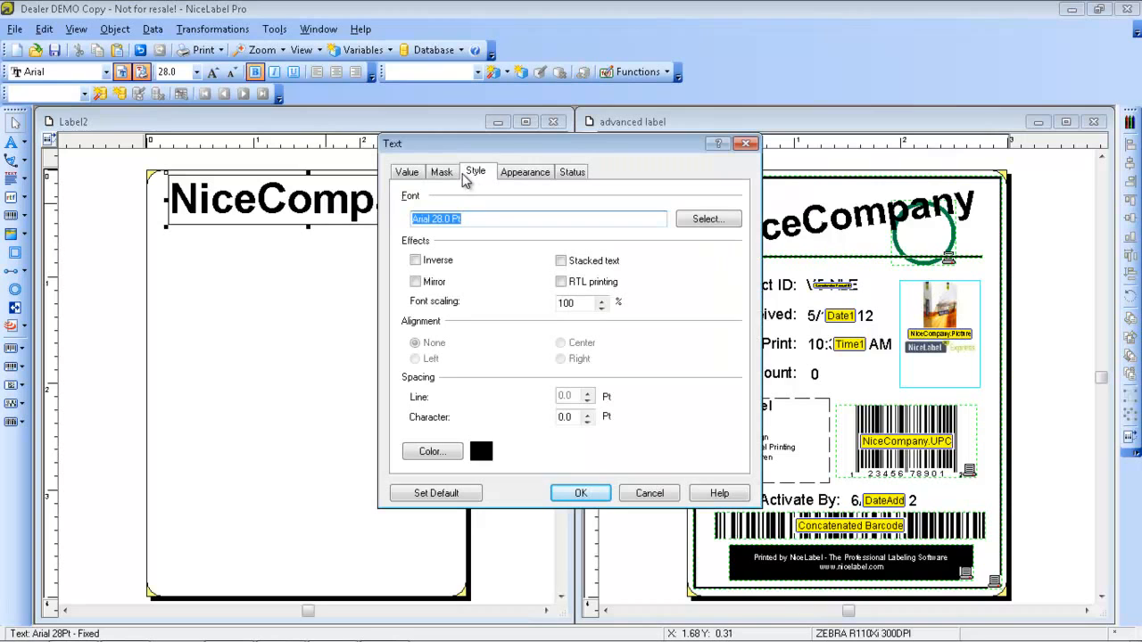
left_click(442, 172)
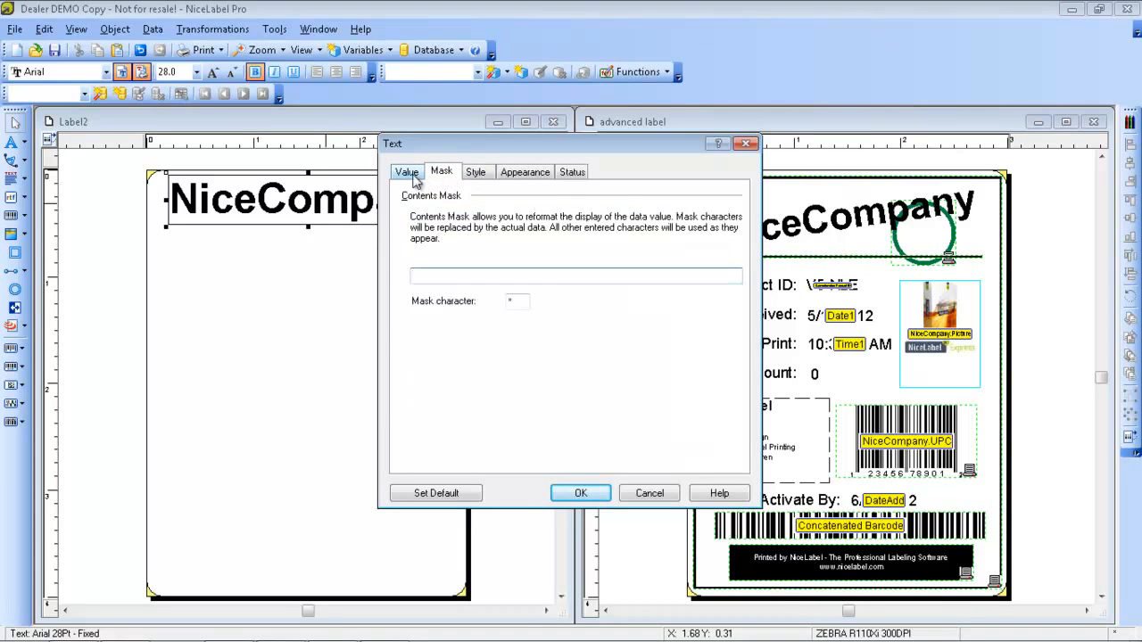
left_click(406, 172)
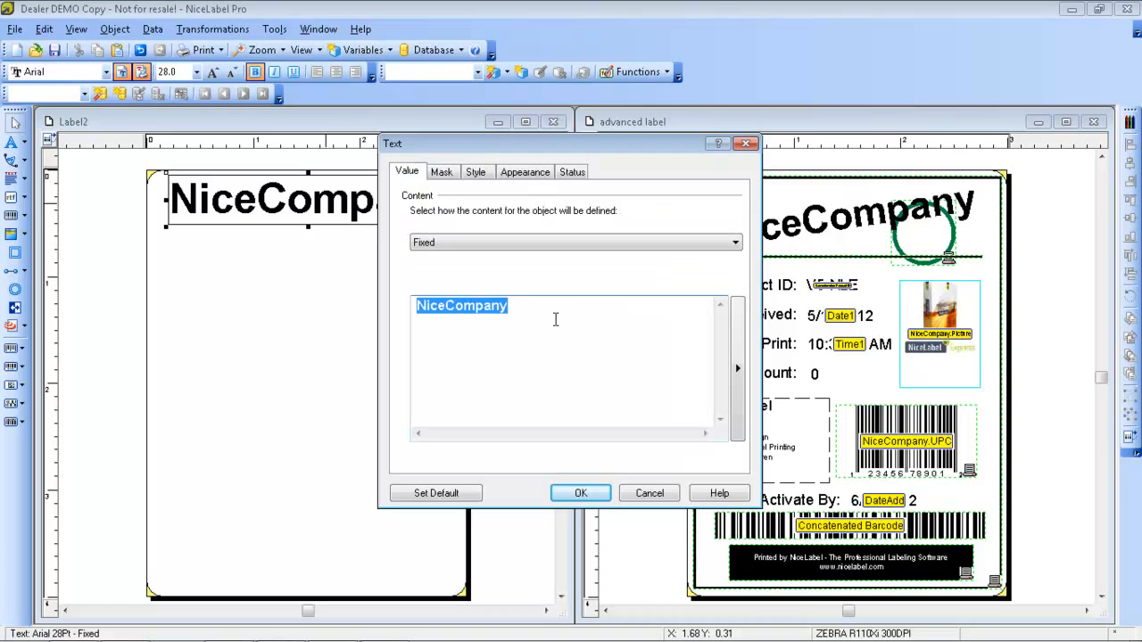
left_click(526, 172)
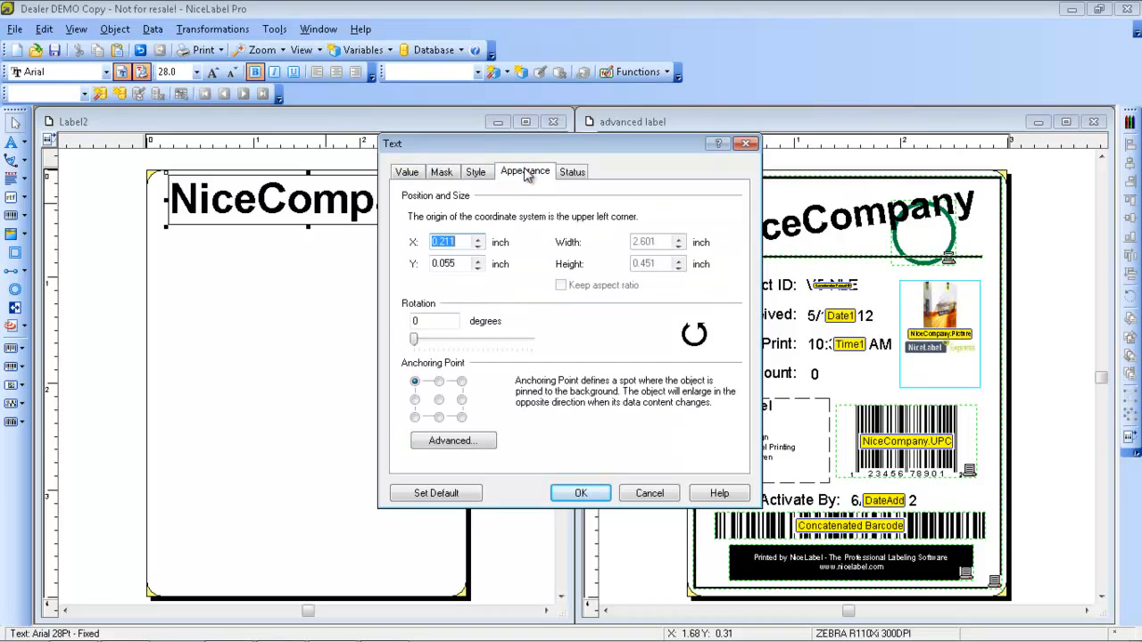
left_click(414, 321)
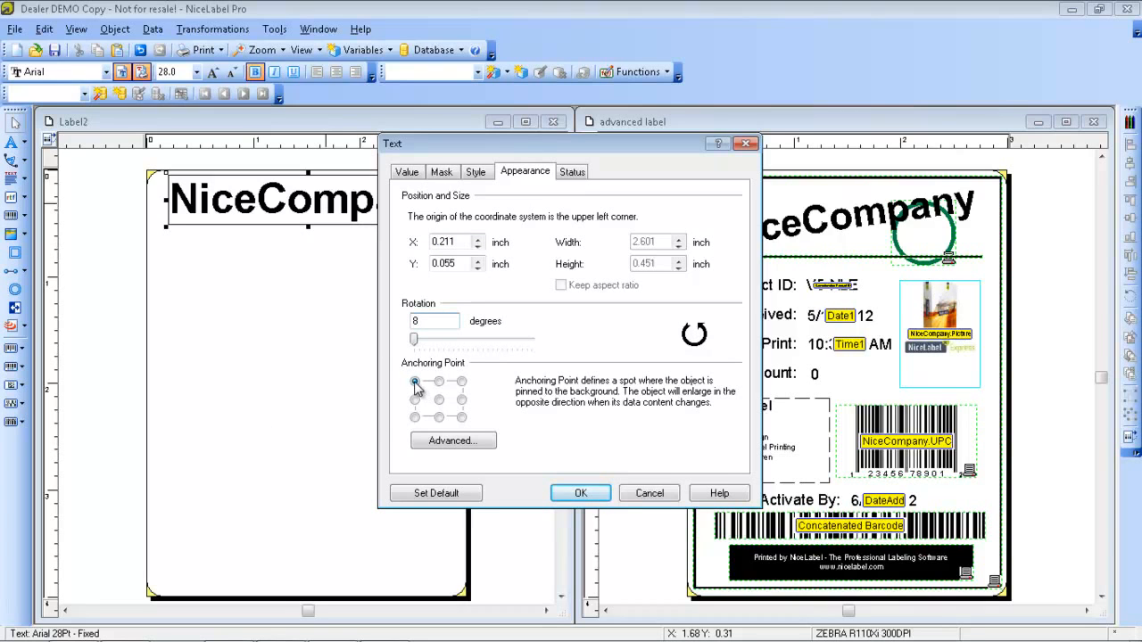
left_click(581, 494)
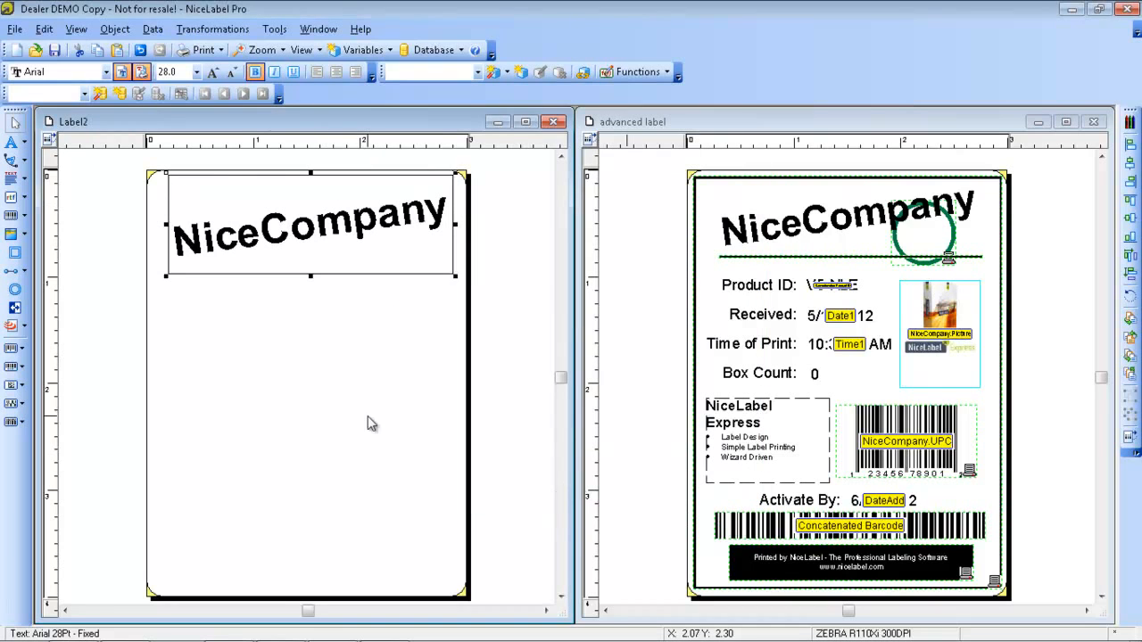
Step: Set the font size of the rotated NiceCompany text to 26 pt and deselect it
left_click(169, 72)
left_click(171, 71)
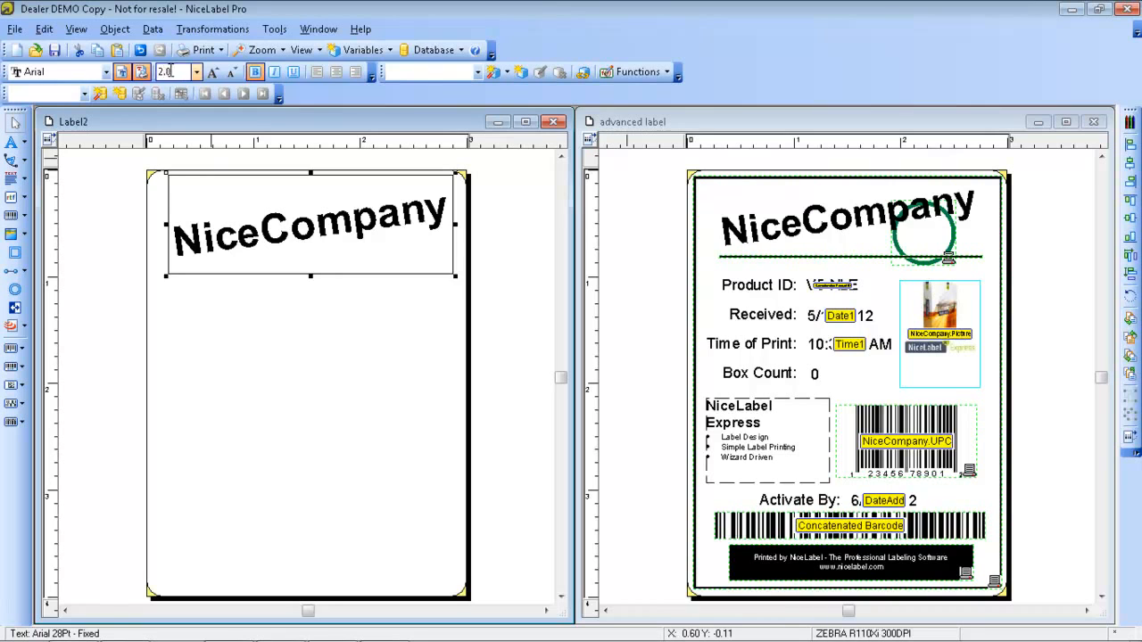
key("Return")
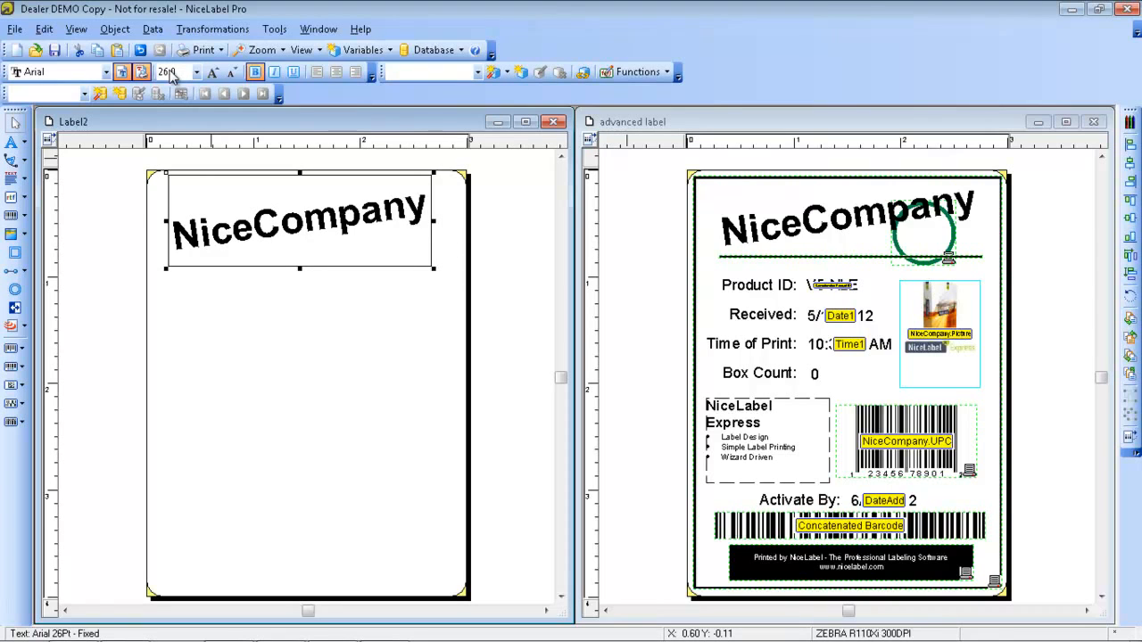
left_click(247, 334)
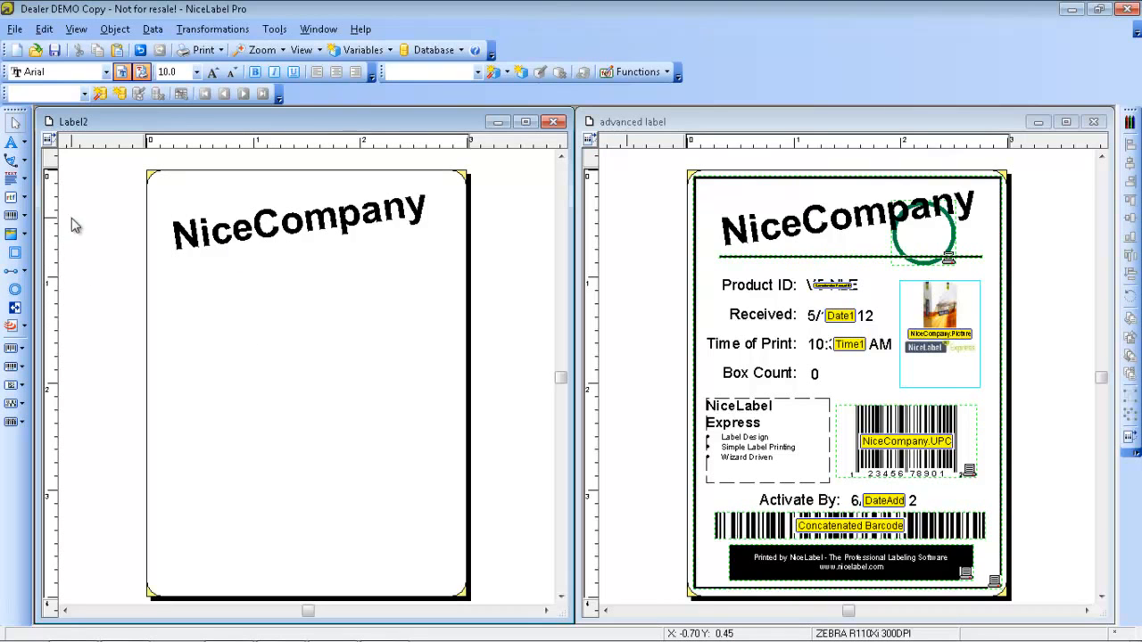
Step: Draw a horizontal line about 2.33 inches long just under the NiceCompany text and set its thickness to 0.019 inch
left_click(11, 270)
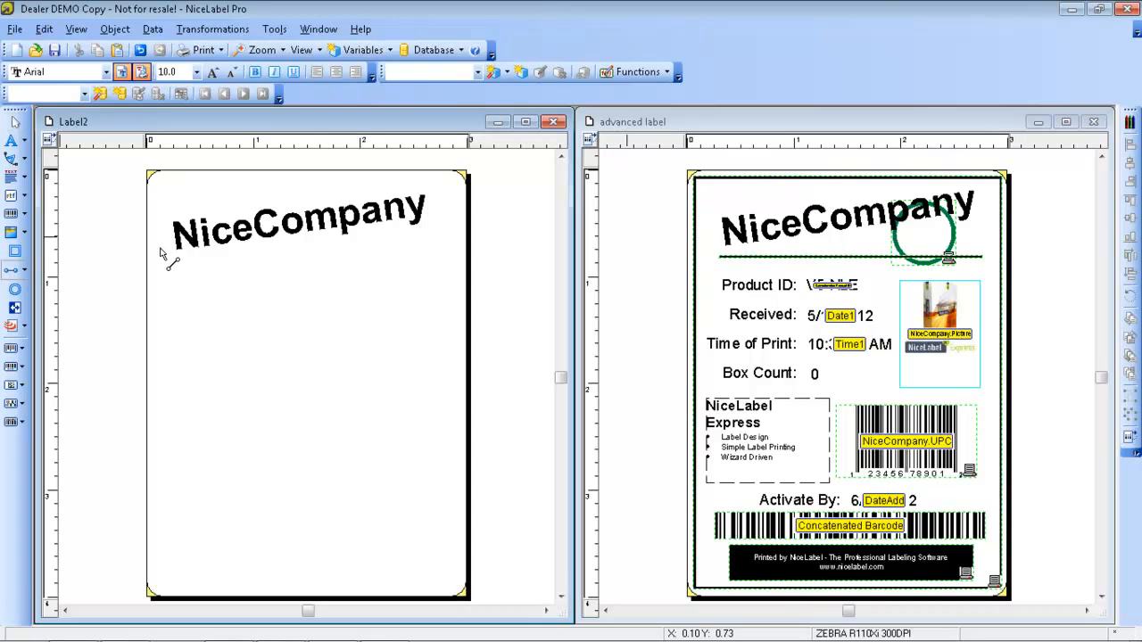
mouse_move(174, 259)
left_mouse_down()
mouse_move(455, 259)
mouse_move(430, 258)
left_mouse_up()
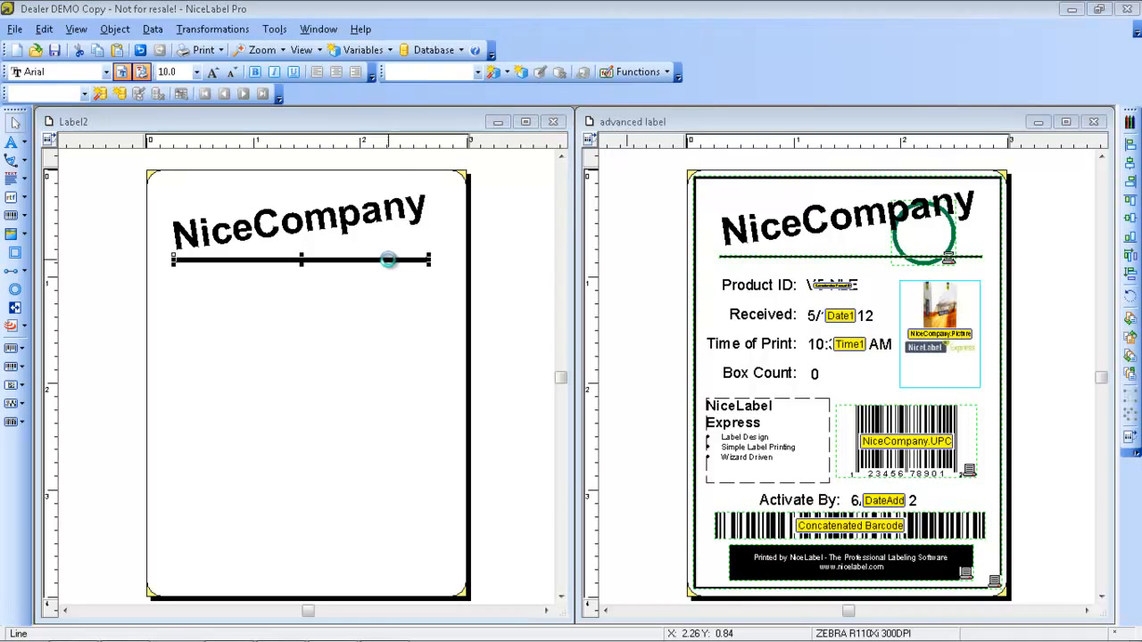
double_click(388, 260)
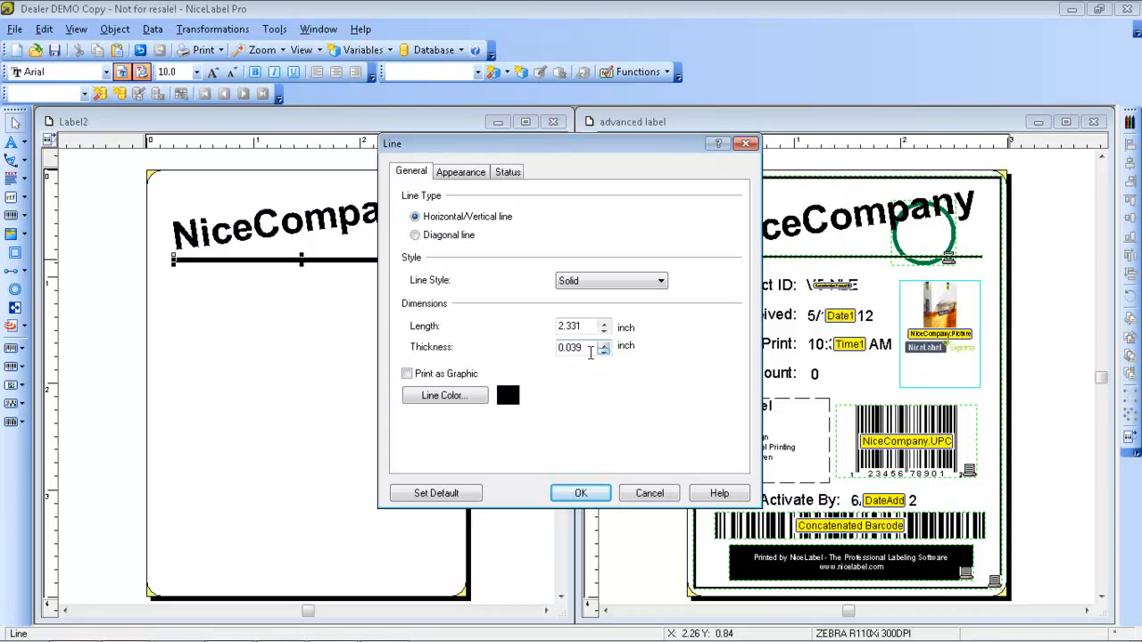
left_click(587, 348)
key("BackSpace")
key("BackSpace")
type("19")
left_click(582, 493)
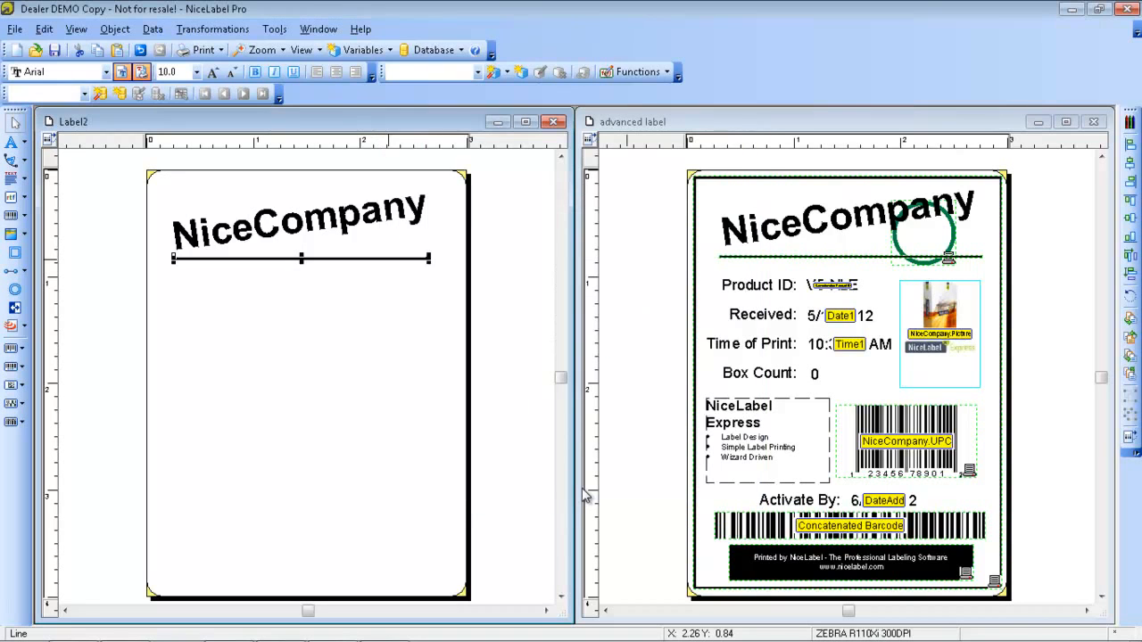
left_click_drag(359, 260, 359, 257)
left_click(358, 325)
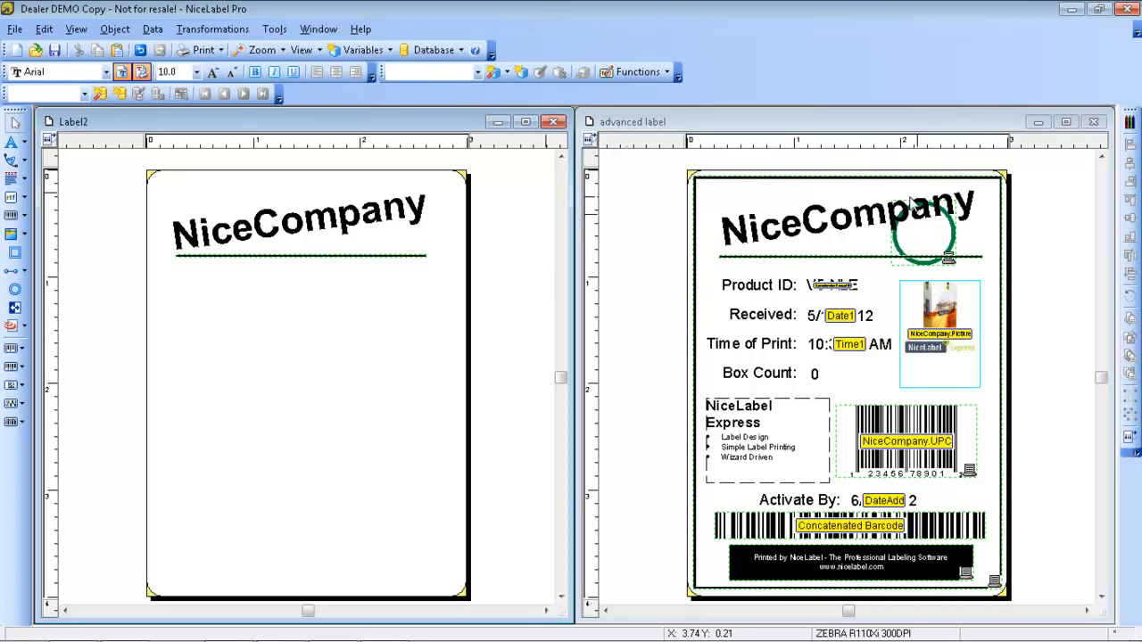
Step: Draw a circle around the "pan" letters of NiceCompany, reaching down to the horizontal line
left_click(14, 288)
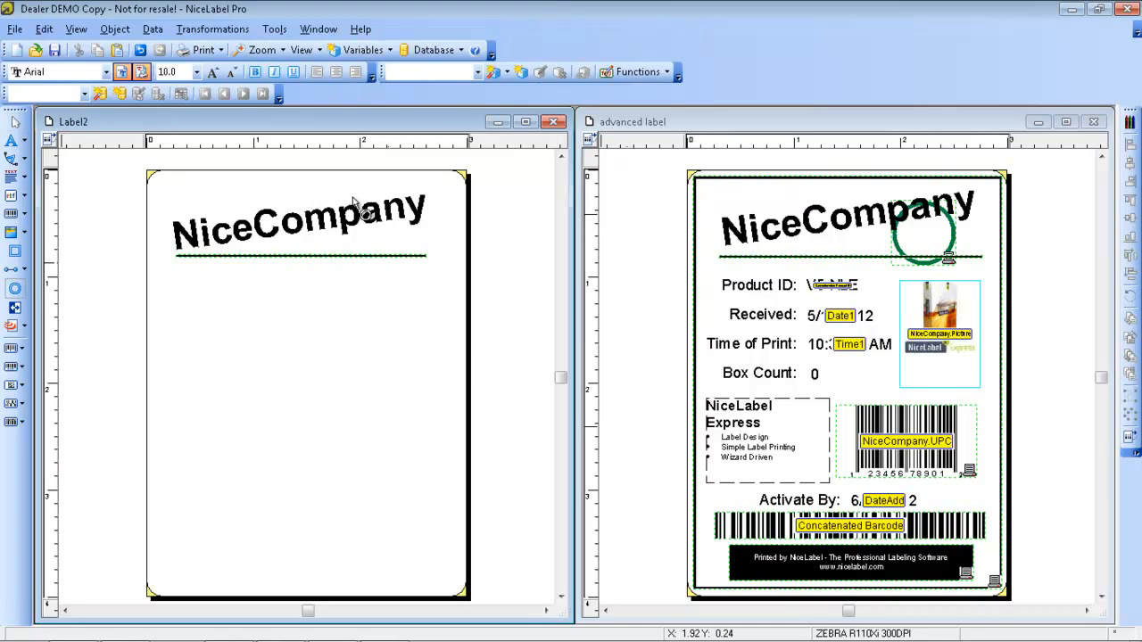
left_click_drag(334, 195, 407, 262)
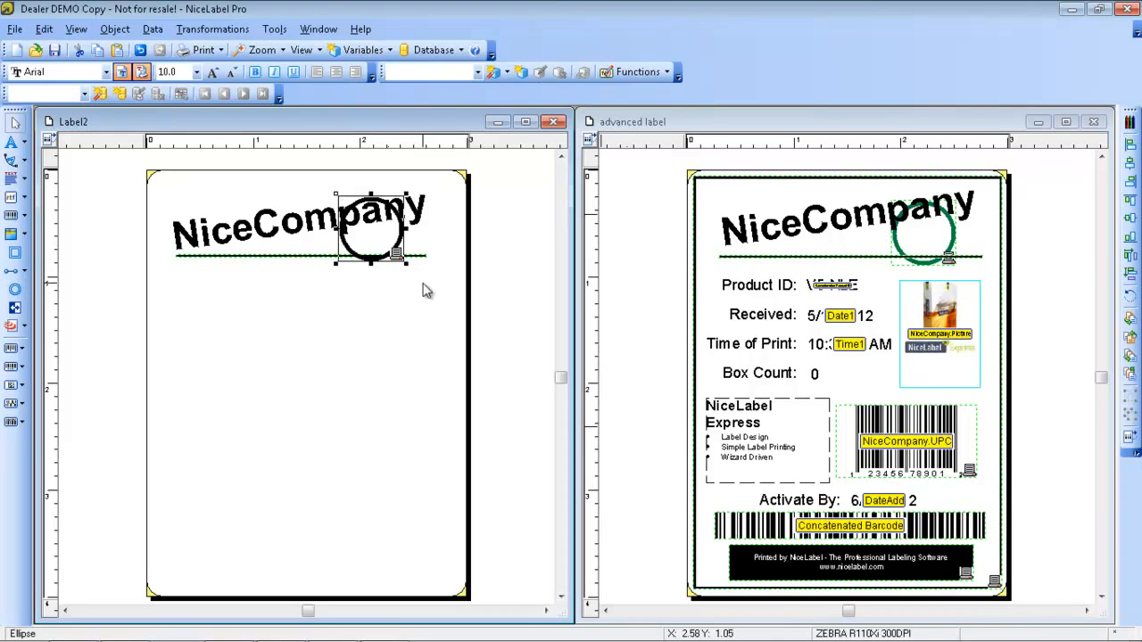
left_click(381, 314)
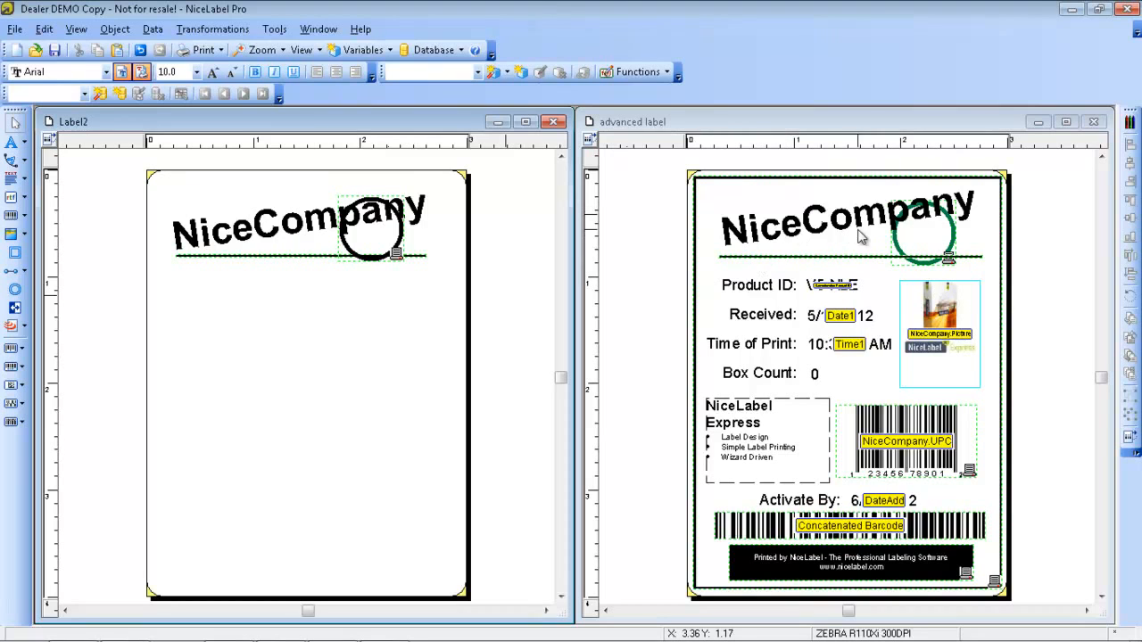
Step: Set the circle's line color to dark green from the basic colors
double_click(378, 258)
left_click(651, 495)
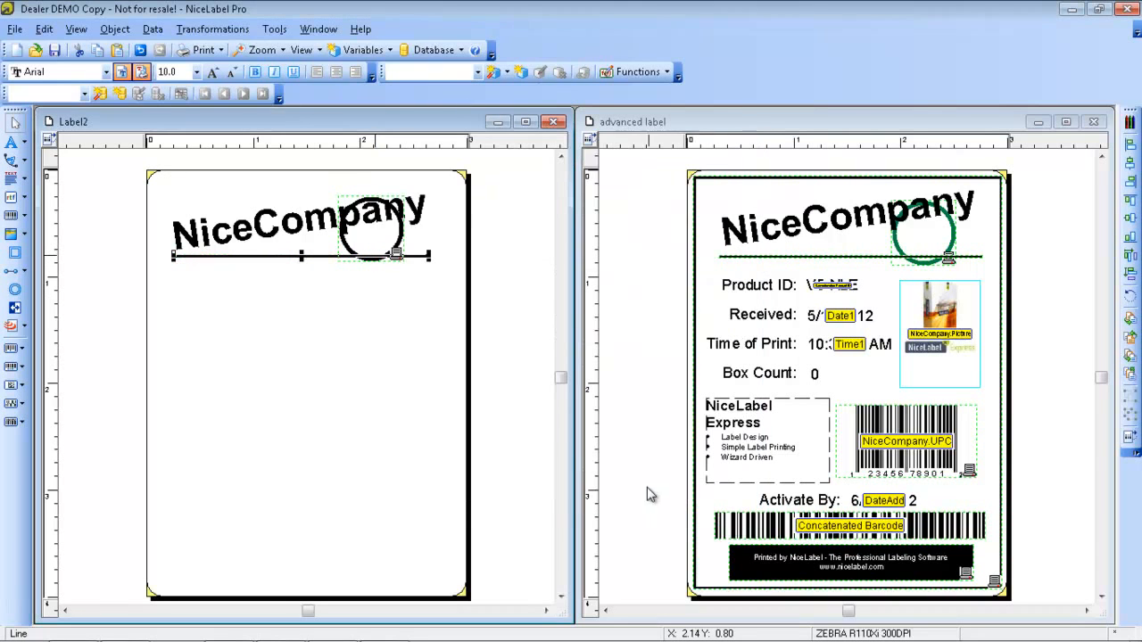
double_click(400, 249)
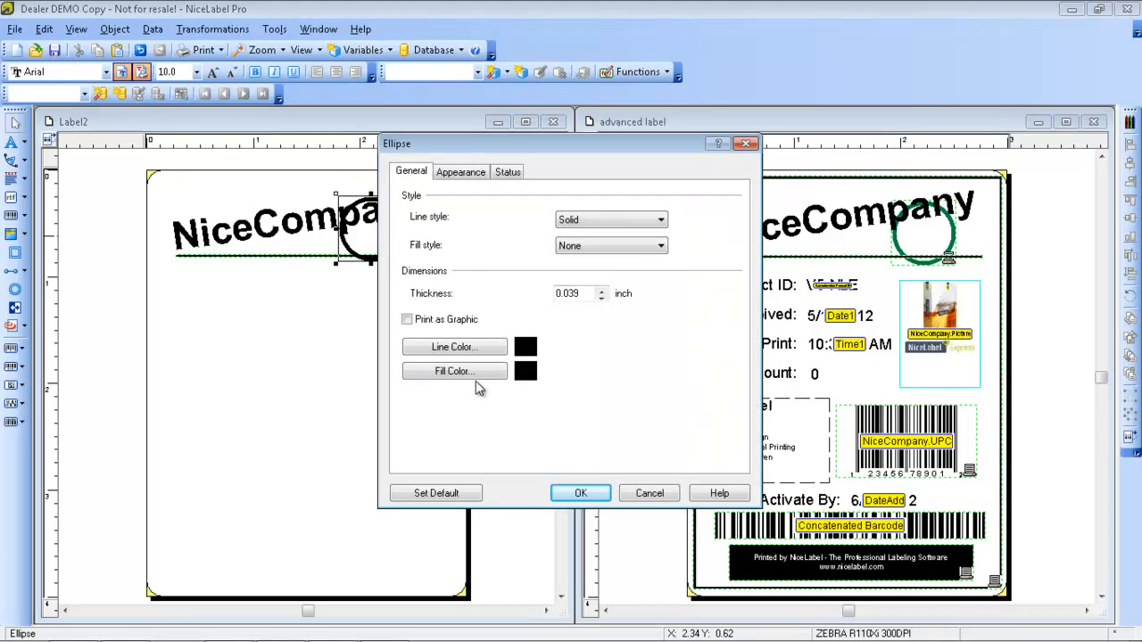
left_click(479, 353)
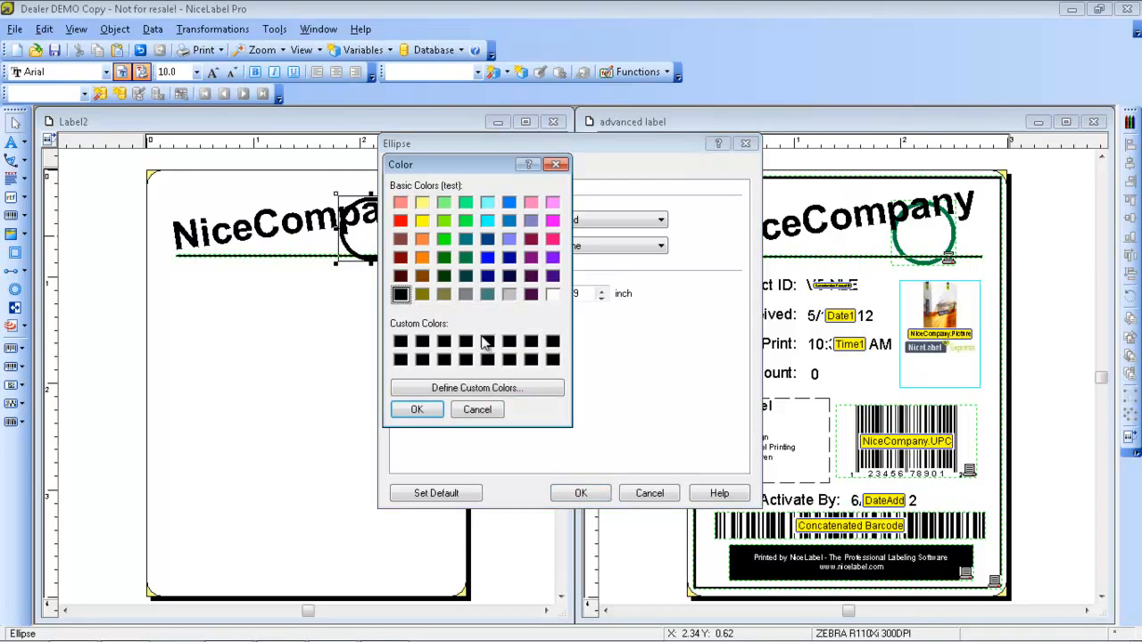
left_click(443, 257)
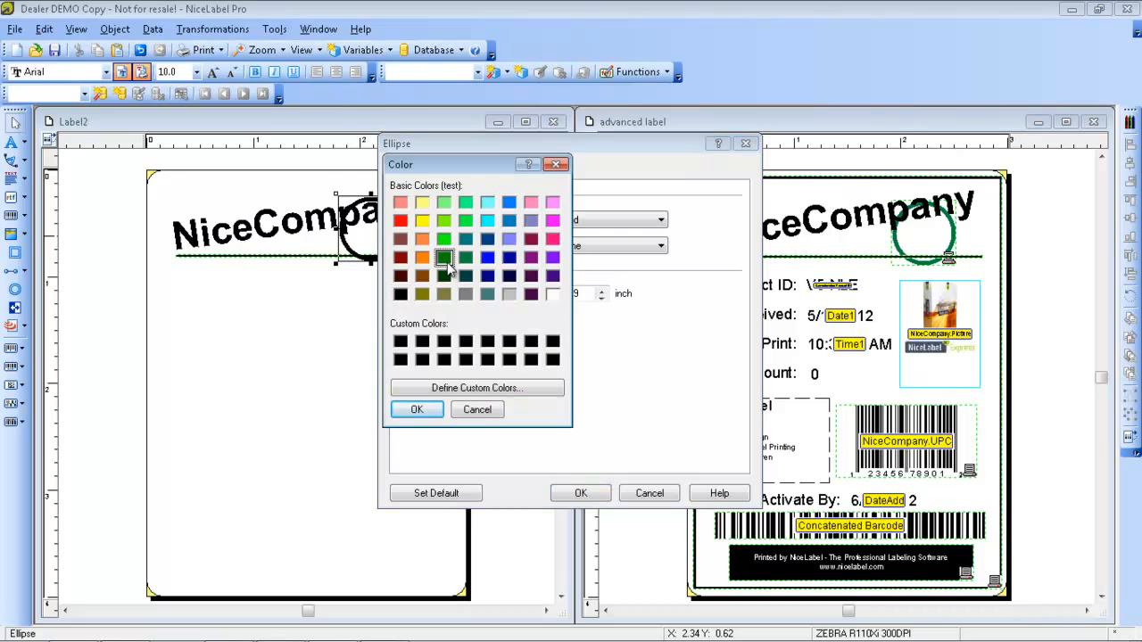
left_click(417, 410)
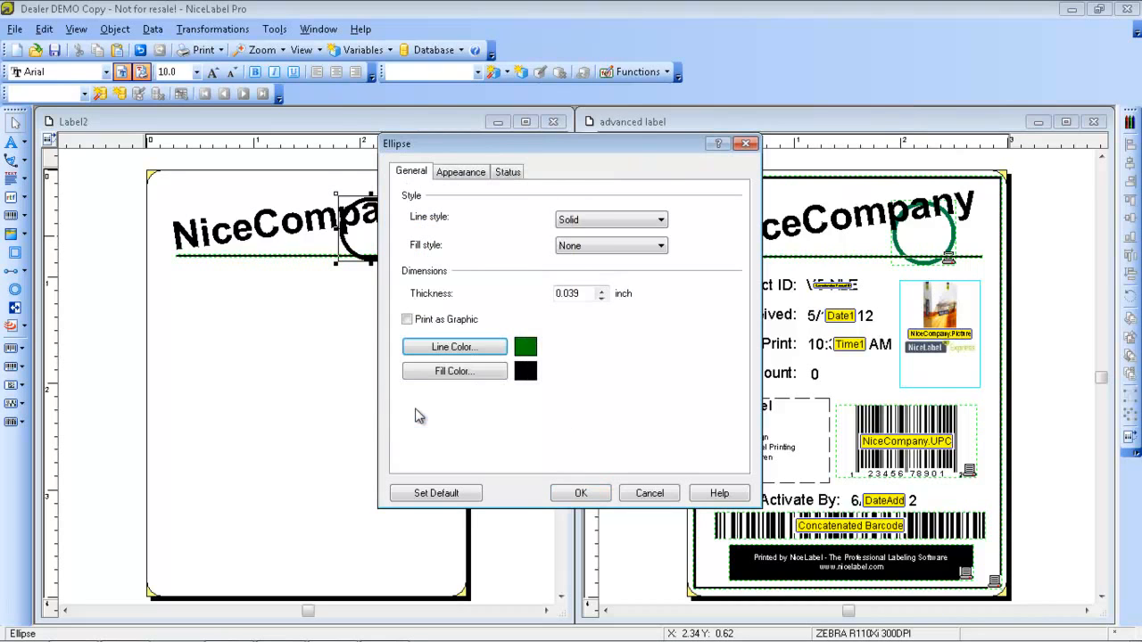
left_click(571, 496)
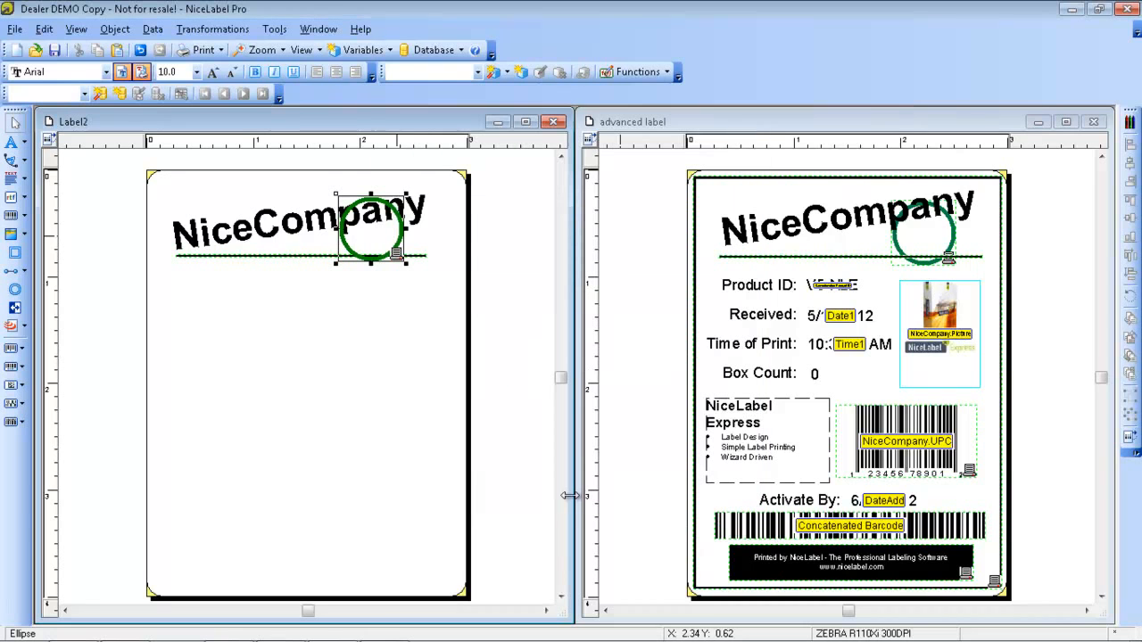
Step: Send the green circle to the back, behind the NiceCompany text and the line
right_click(398, 252)
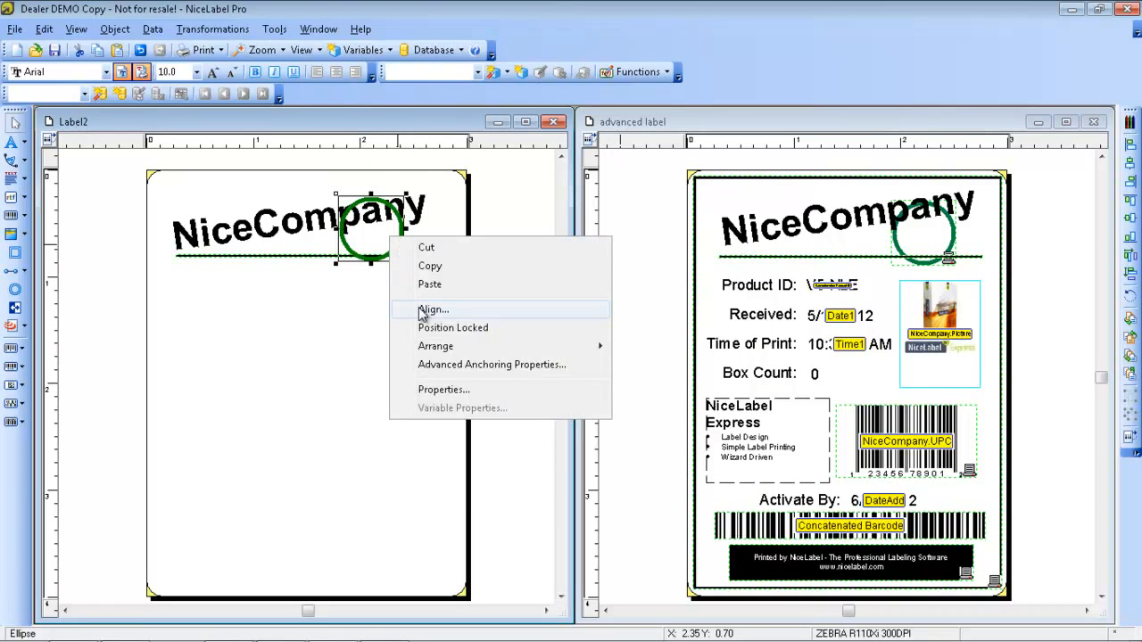
mouse_move(427, 350)
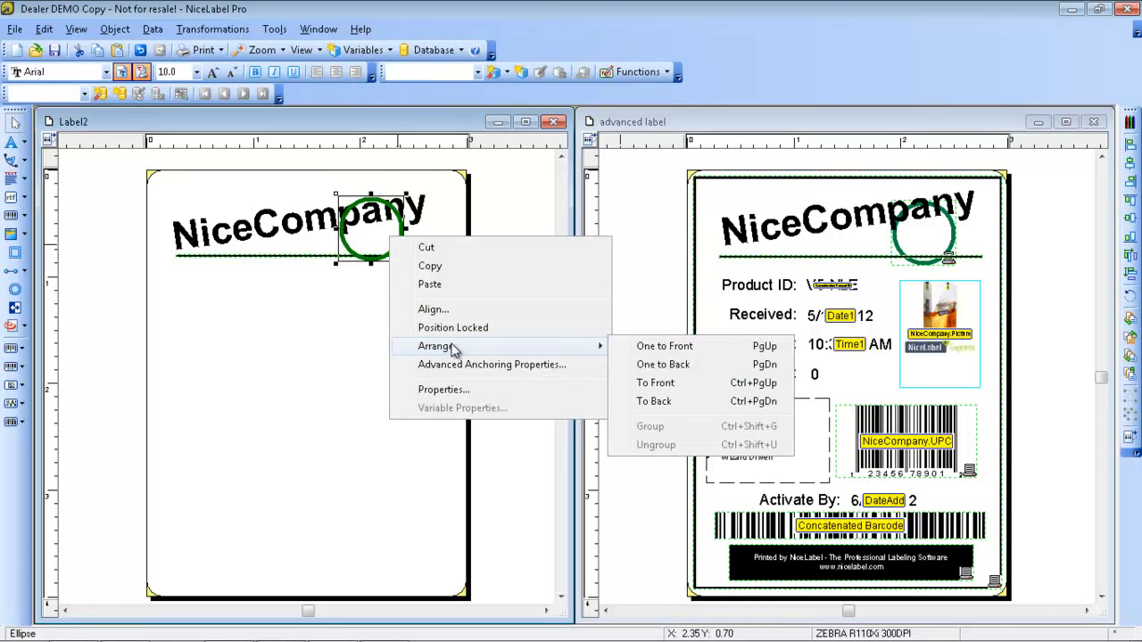
left_click(654, 402)
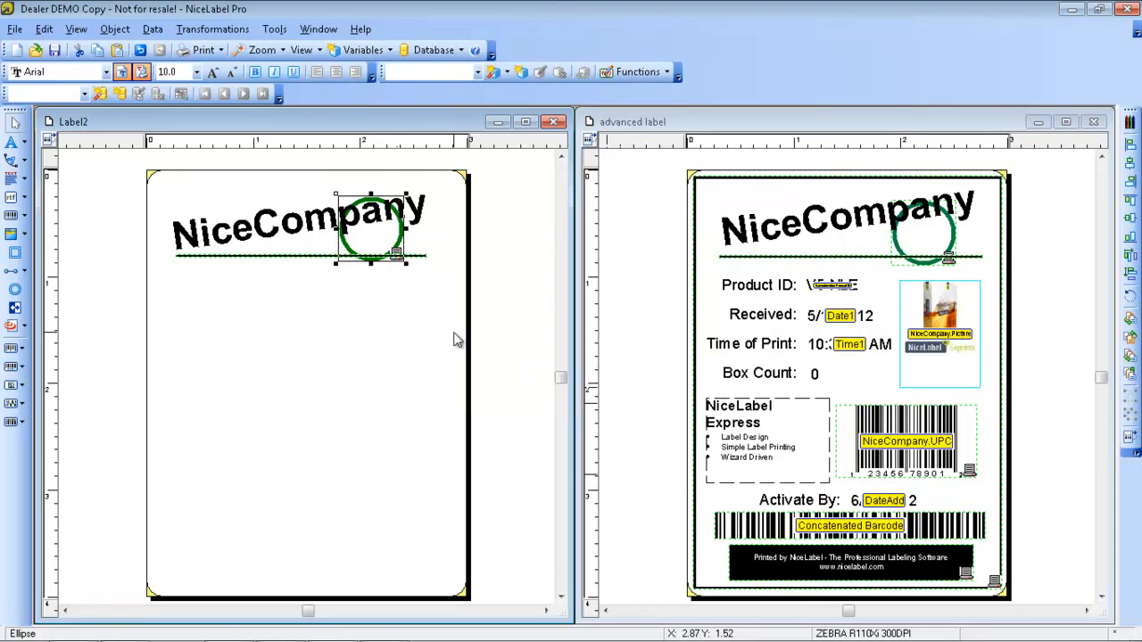
double_click(403, 297)
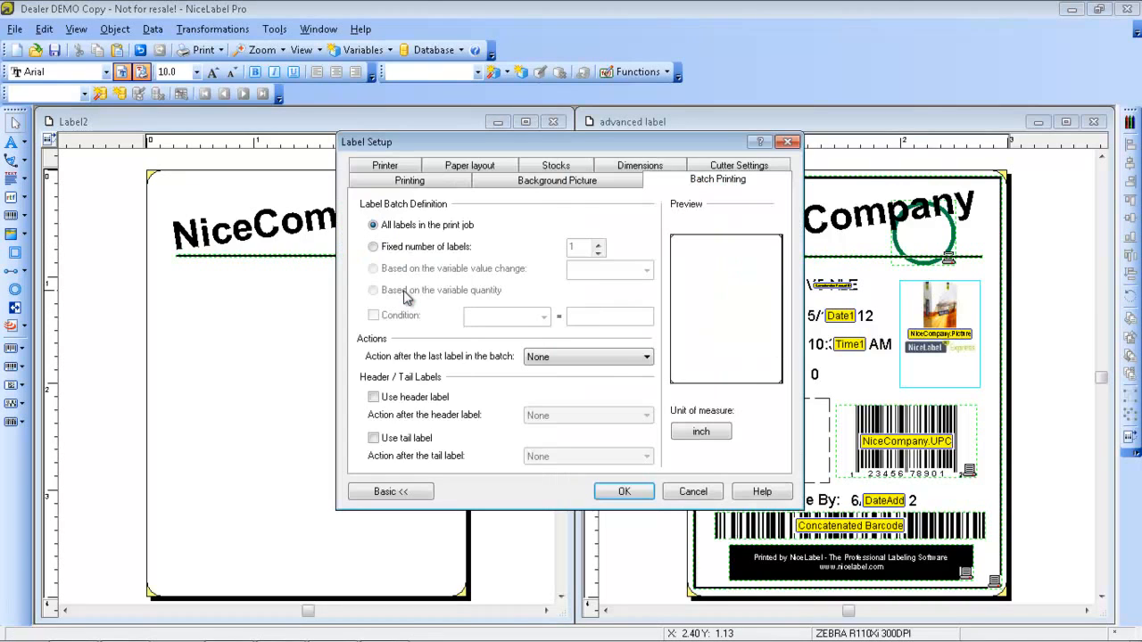
left_click(689, 494)
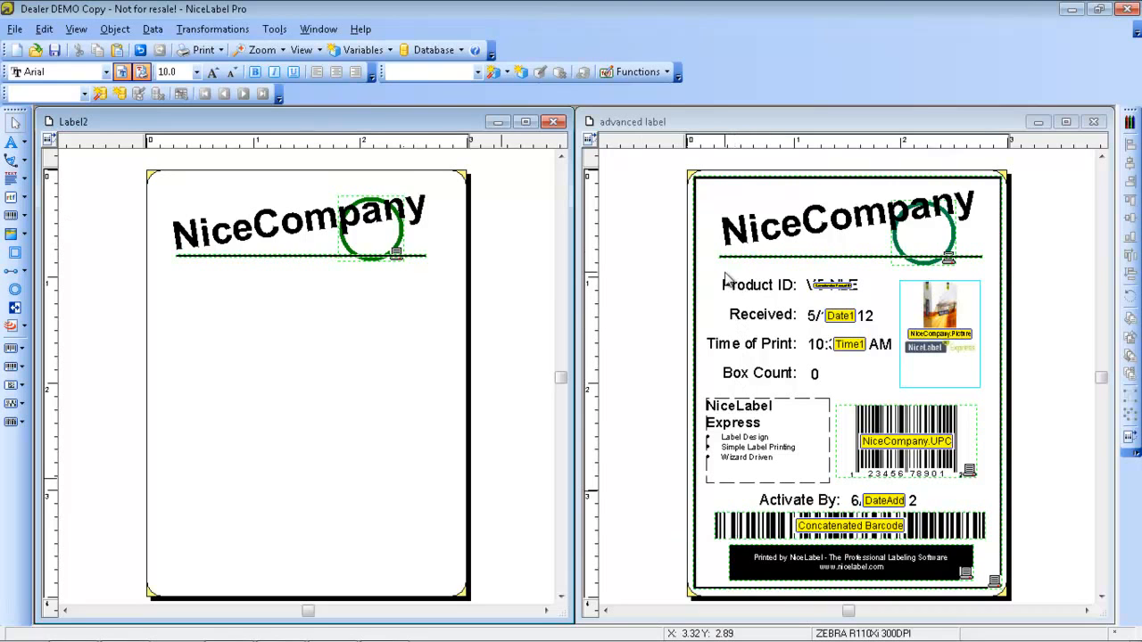
Step: Add a text object reading "Product ID:" below the start of the horizontal line
left_click(13, 144)
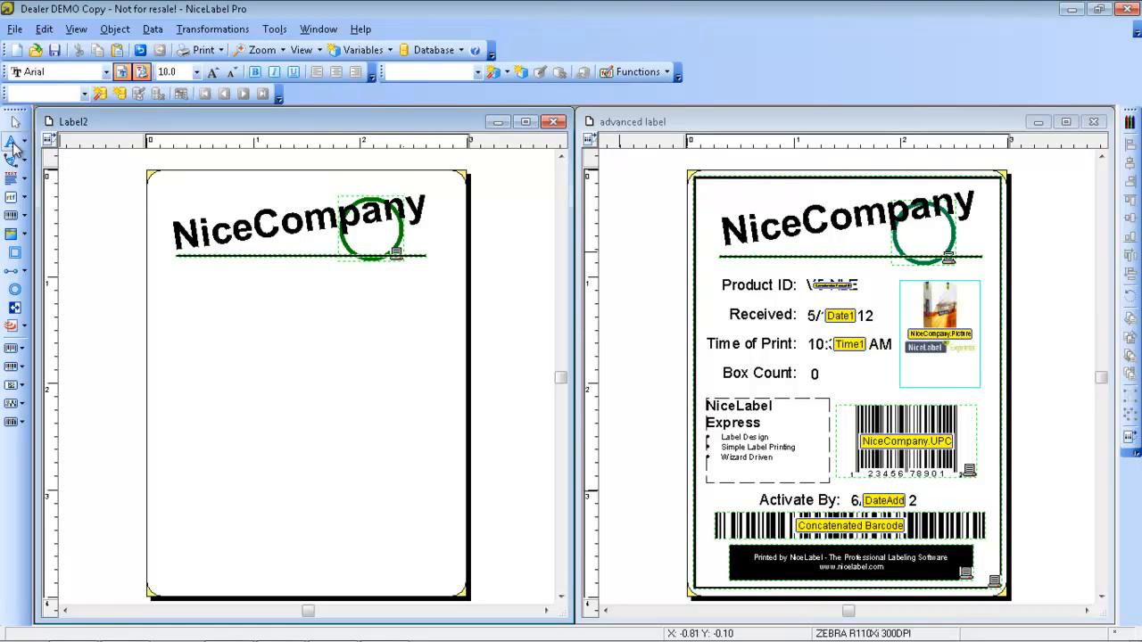
left_click(175, 280)
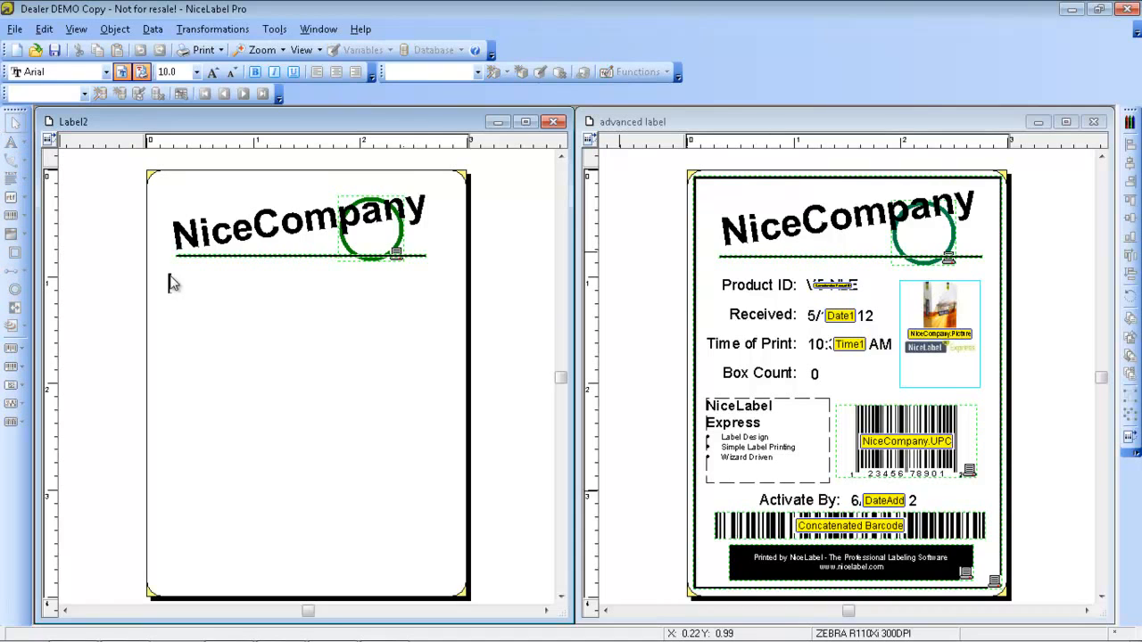
type("Product ID:")
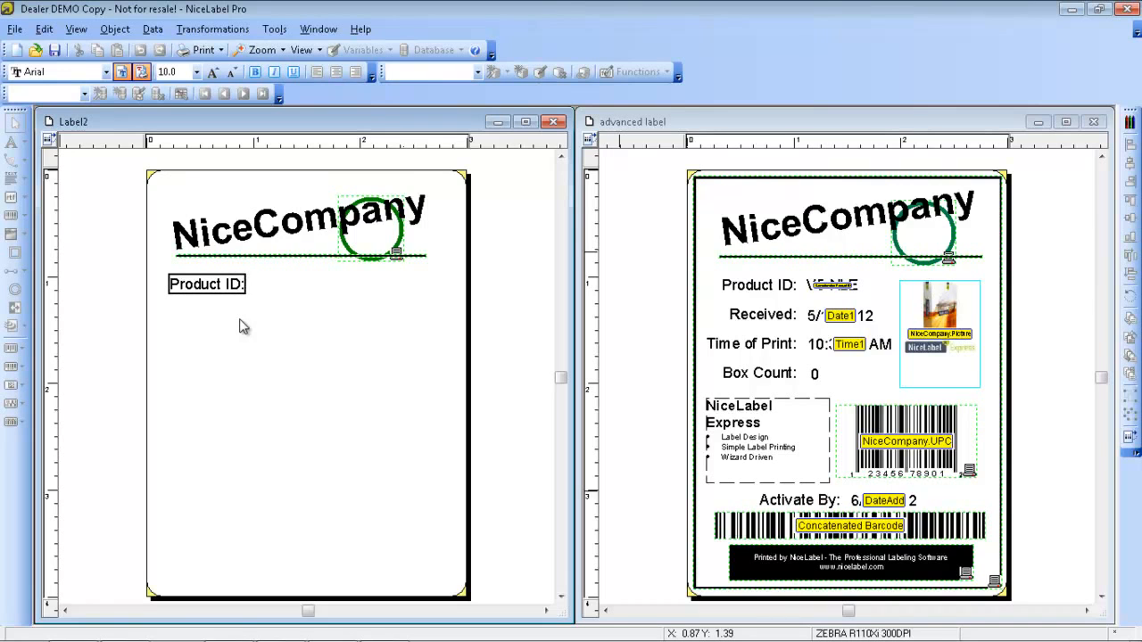
key("Escape")
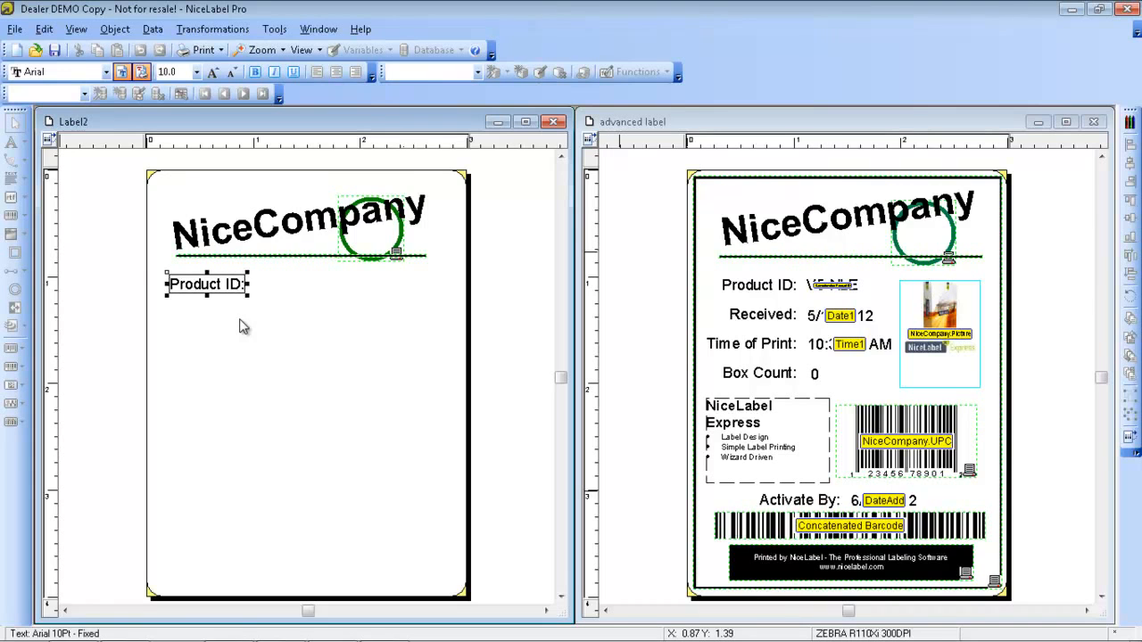
Step: Add a text object reading "Received:" below the Product ID text
left_click(11, 143)
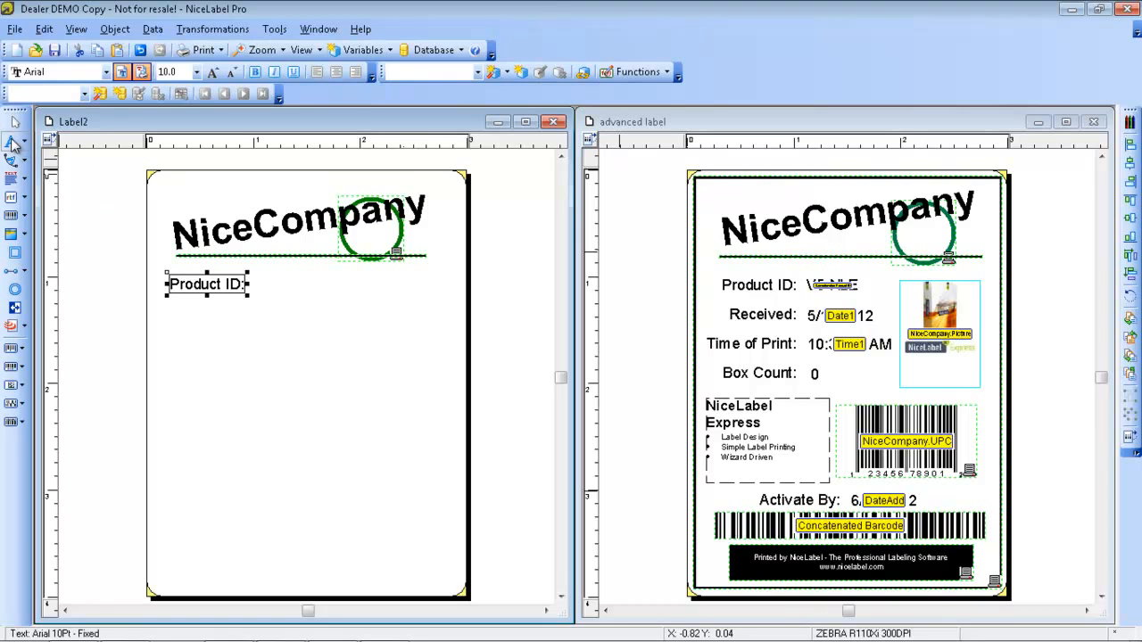
left_click(226, 334)
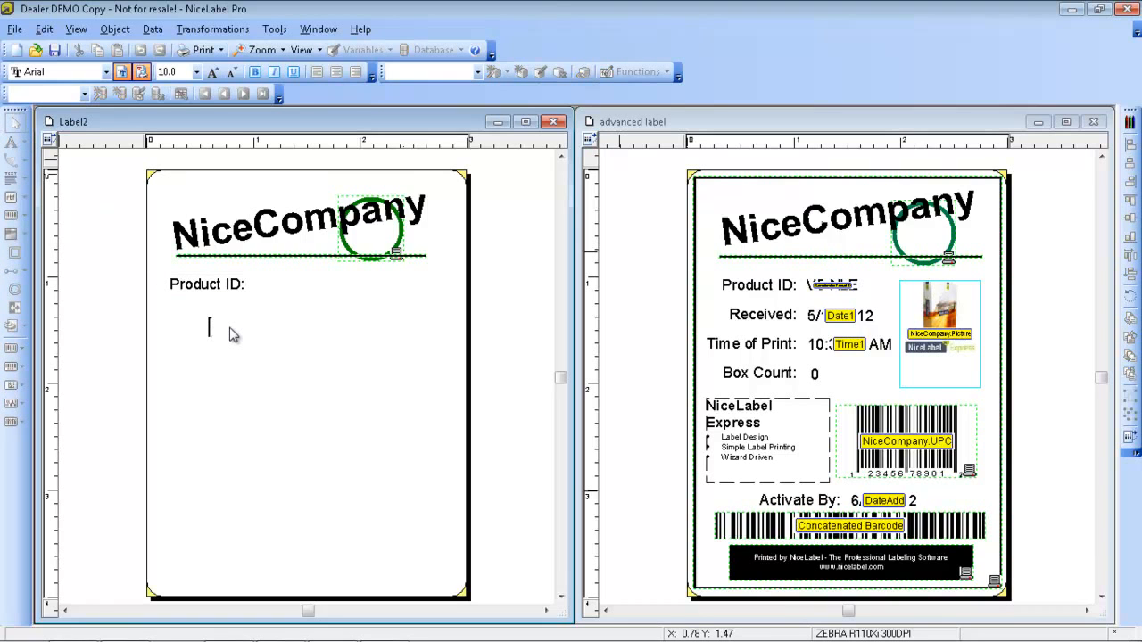
type("Received:")
key("Escape")
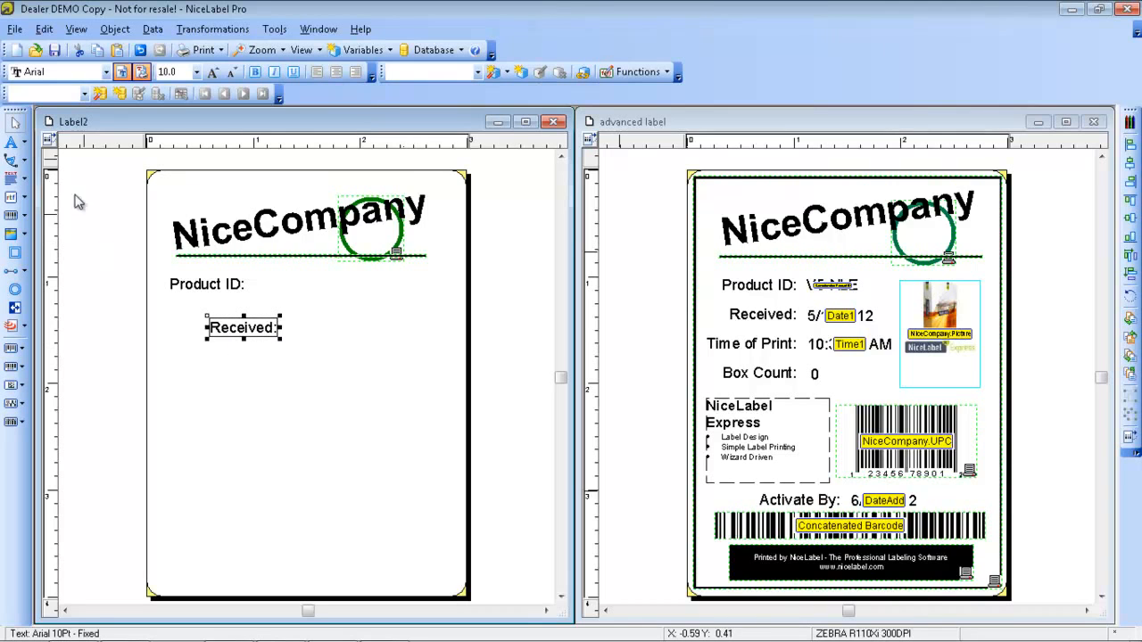
Step: Add a text object reading "Time of Print:" below the Received text on Label2
left_click(15, 158)
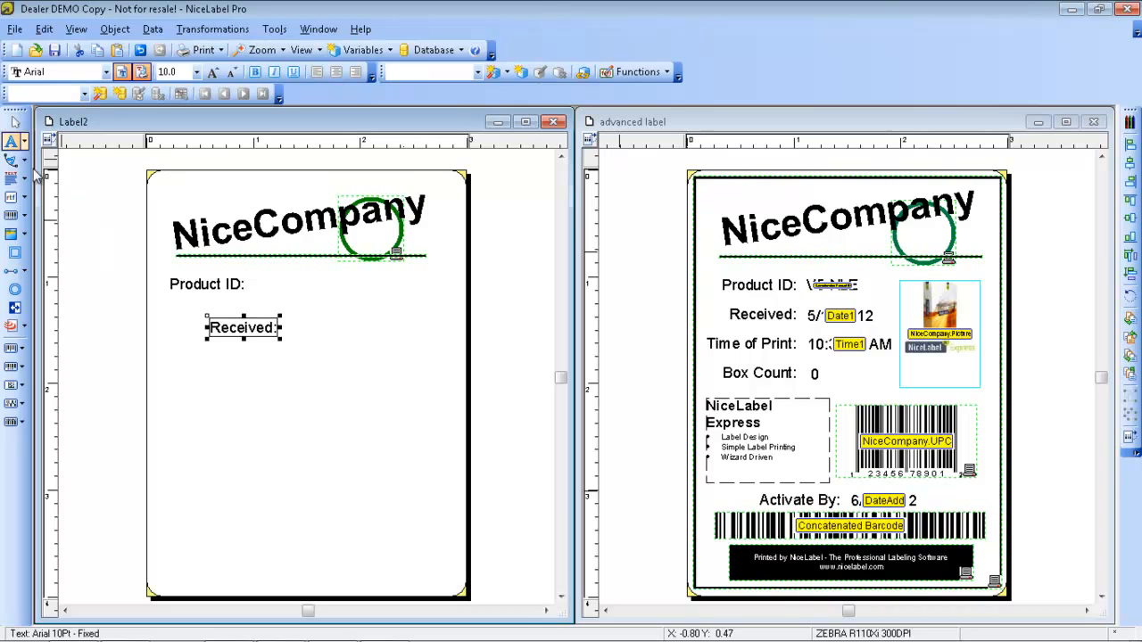
left_click(200, 364)
type("Time of Print:")
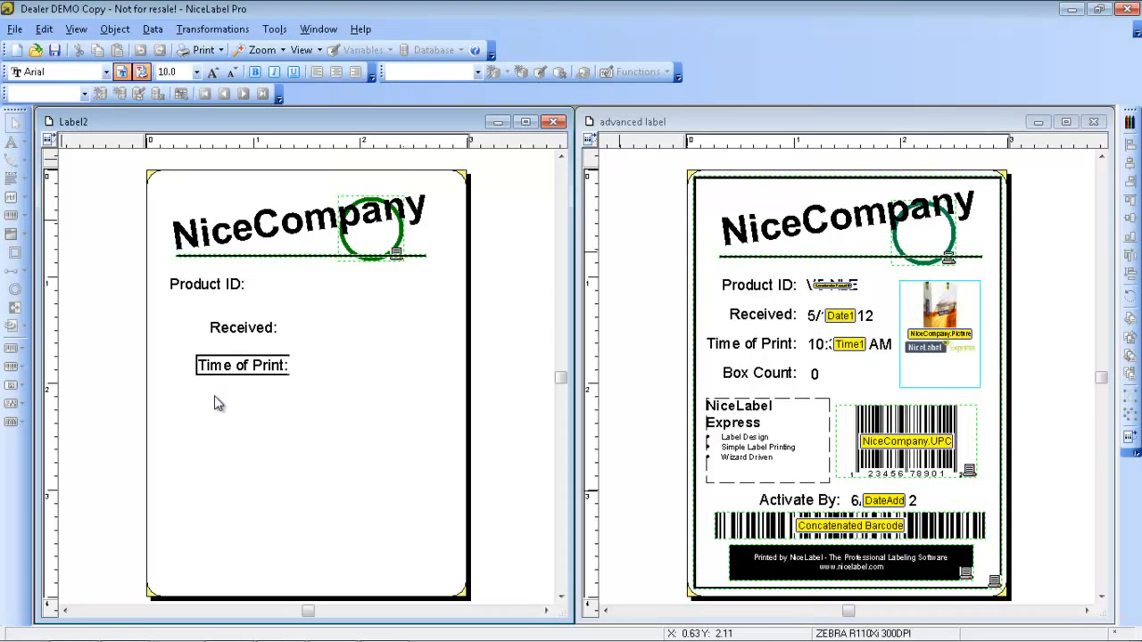
key("Escape")
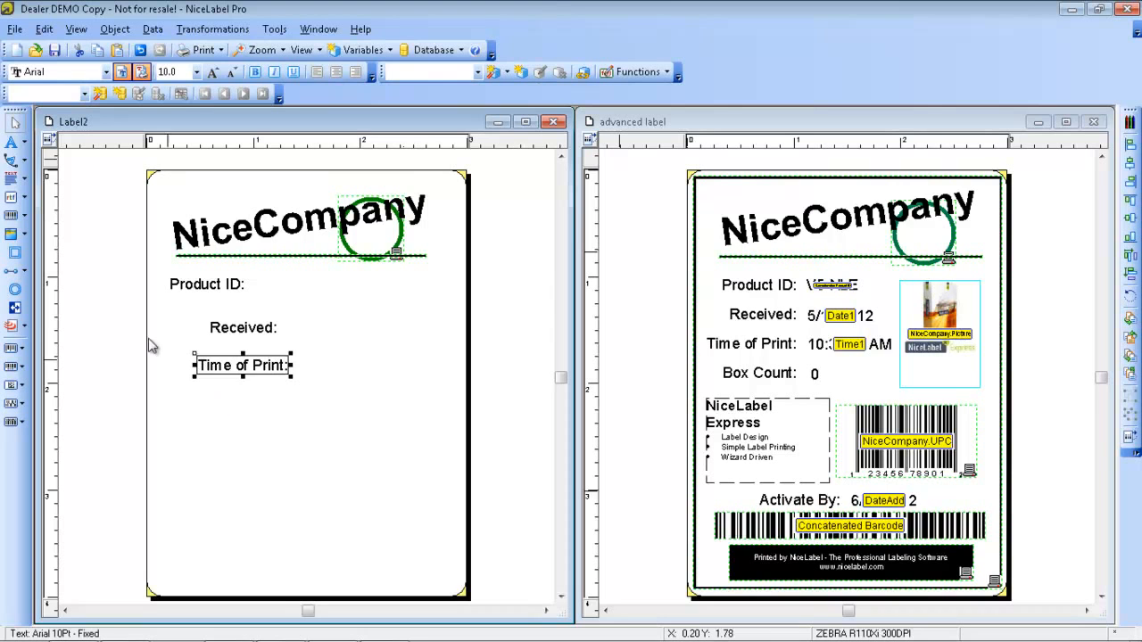
Step: Add a text object reading "Box Count:" below the Time of Print text
left_click(13, 160)
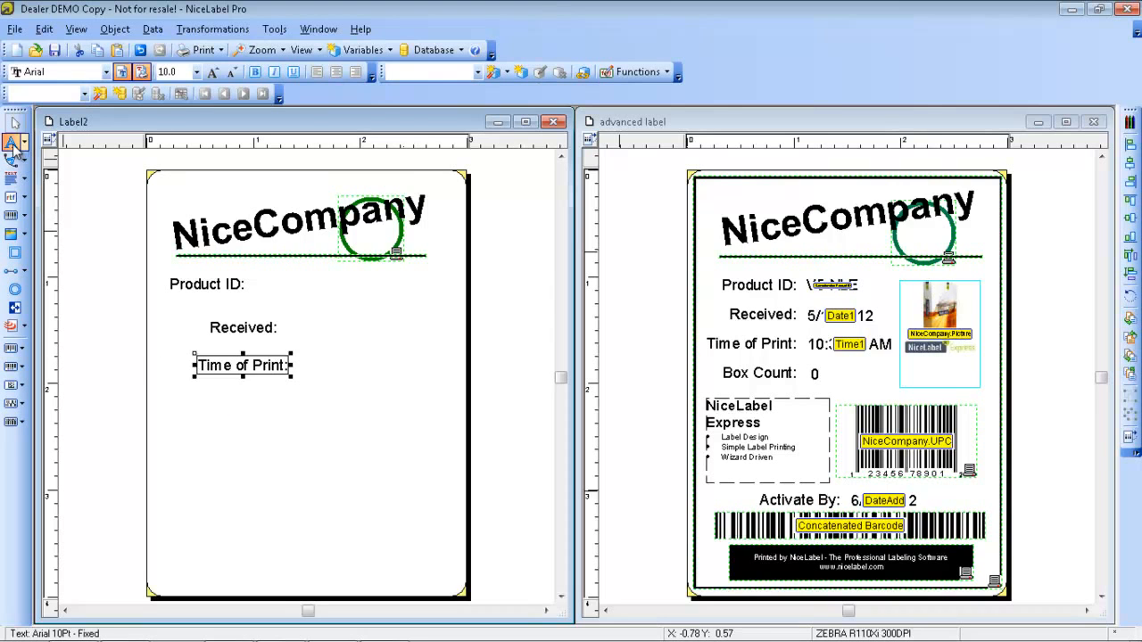
left_click(187, 402)
type("Box Count")
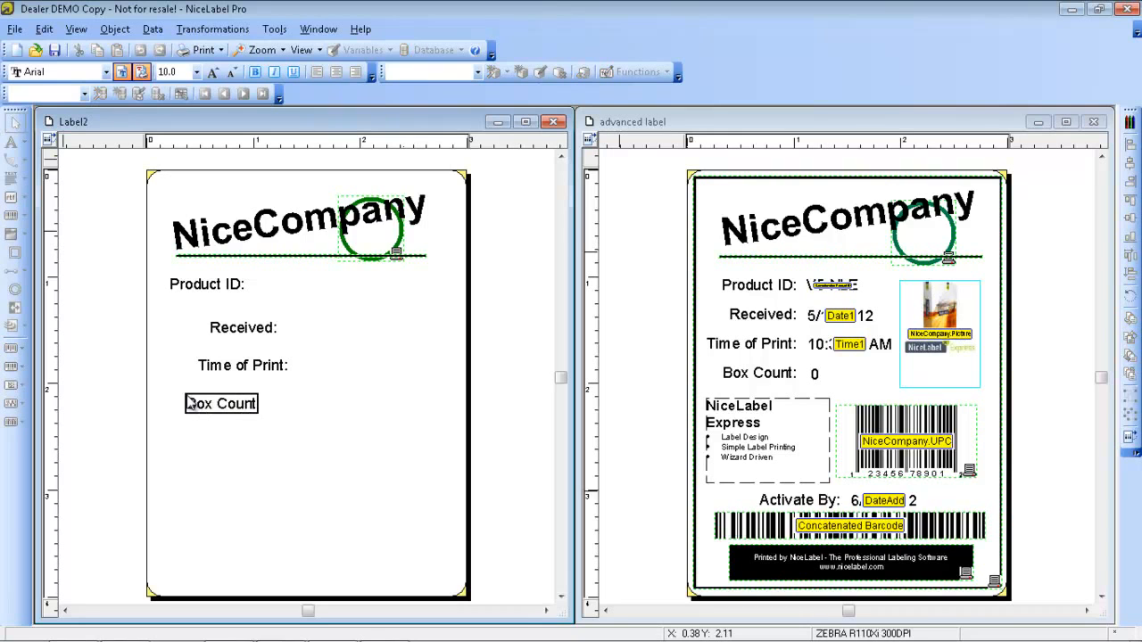
type(":")
key("Escape")
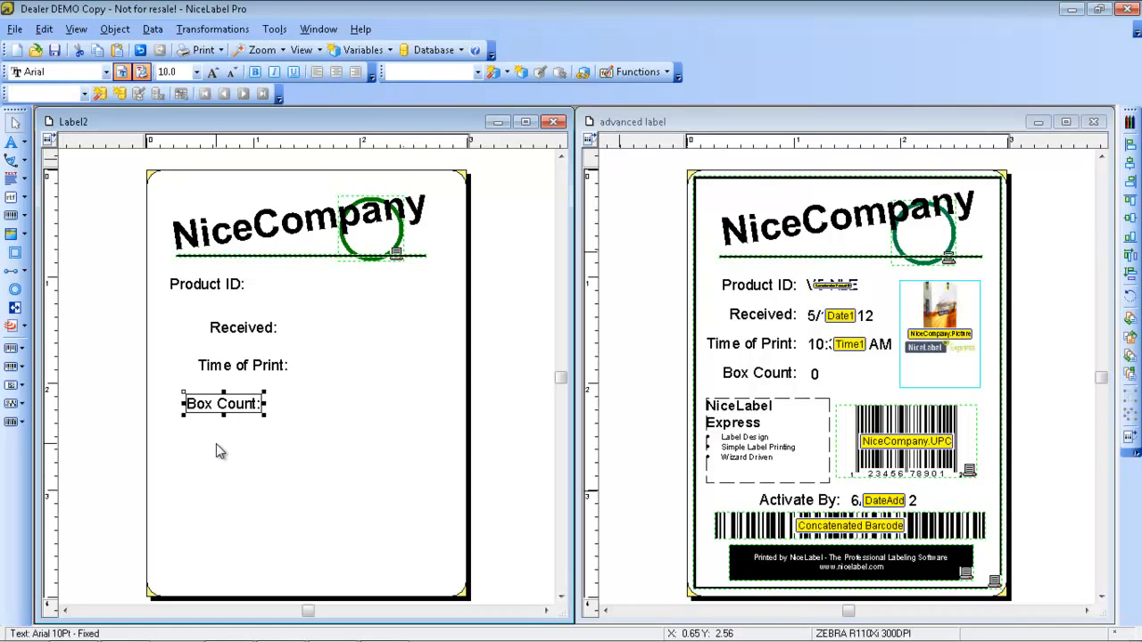
Step: Left-align the four captions from Product ID to Box Count and space them equally in the vertical direction
left_click_drag(217, 432, 209, 290)
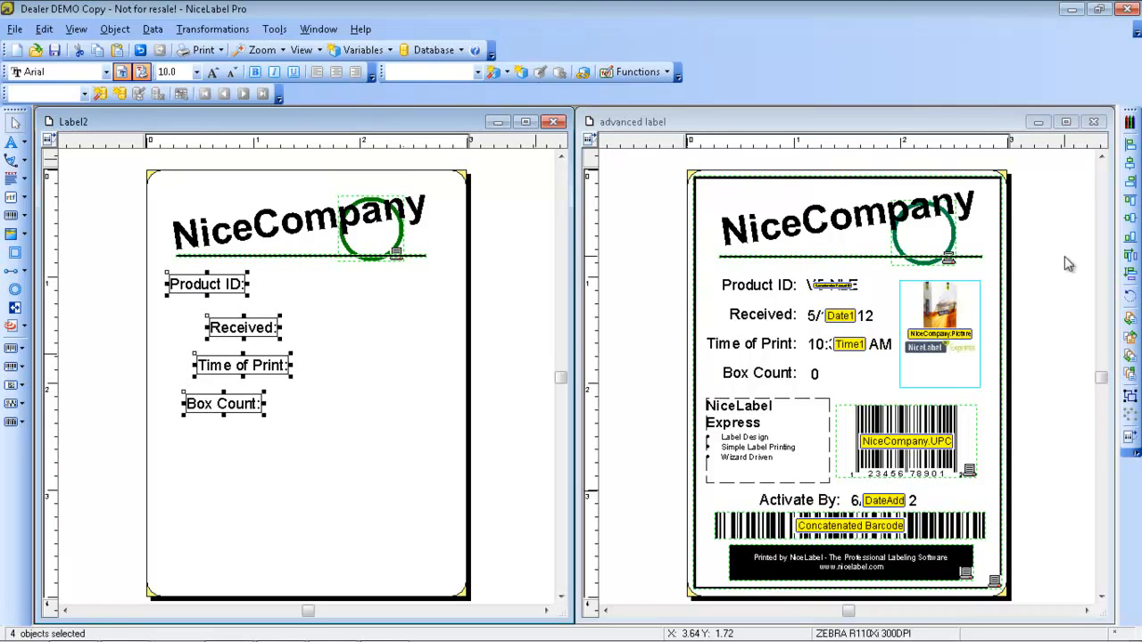
left_click(1130, 146)
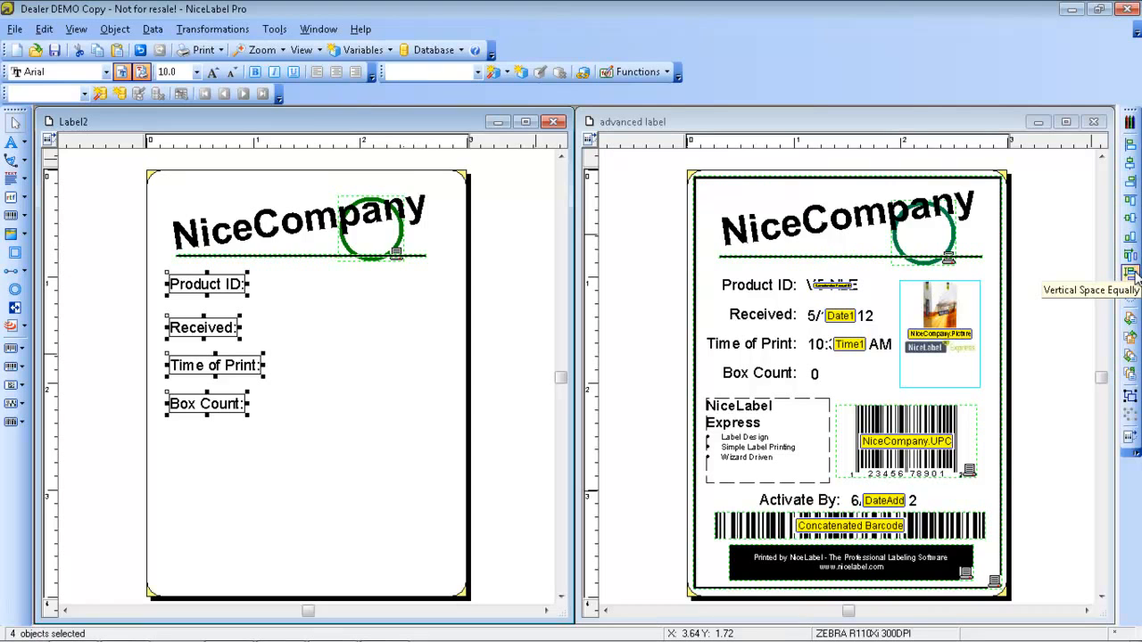
left_click(1131, 274)
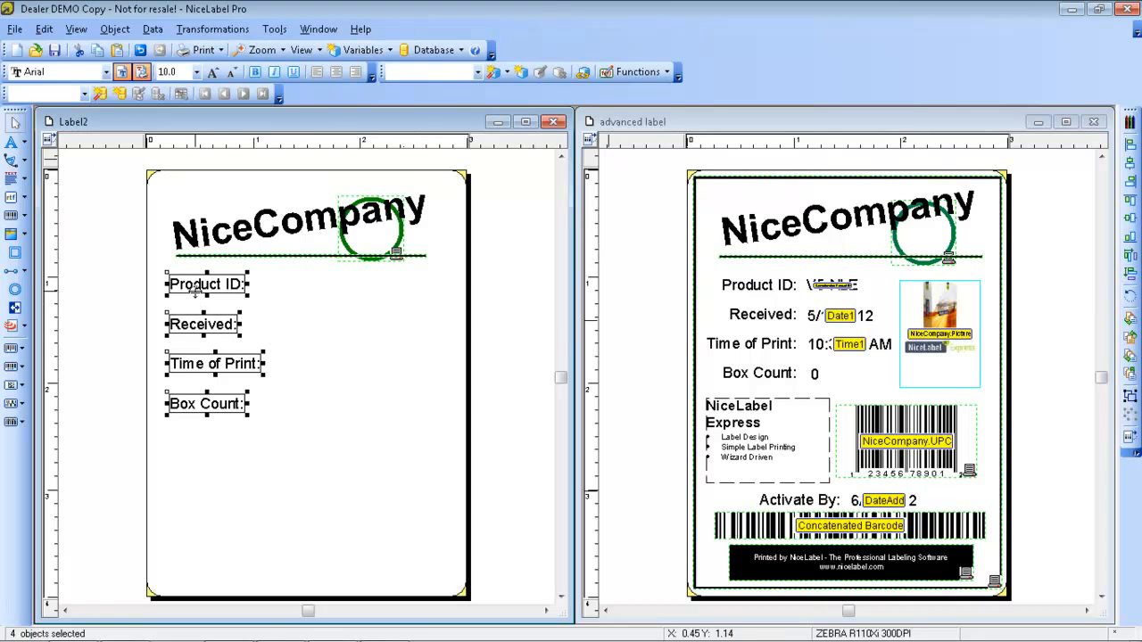
Step: Move the four captions slightly up and to the left, and shift the NiceCompany text, line and circle slightly up
left_click_drag(195, 286, 193, 284)
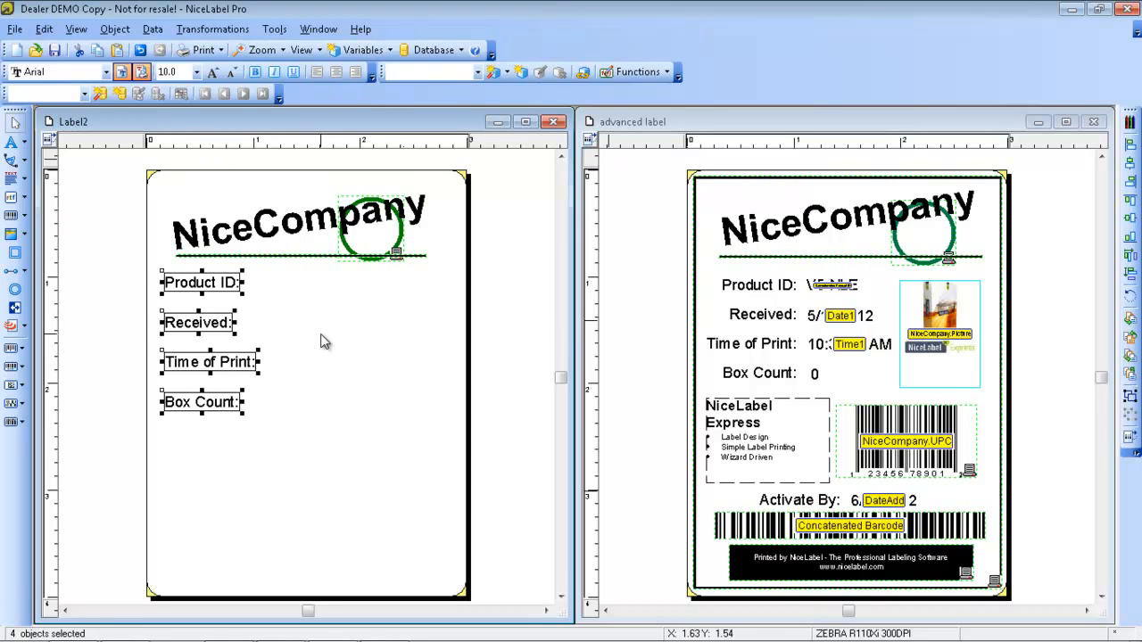
left_click(430, 284)
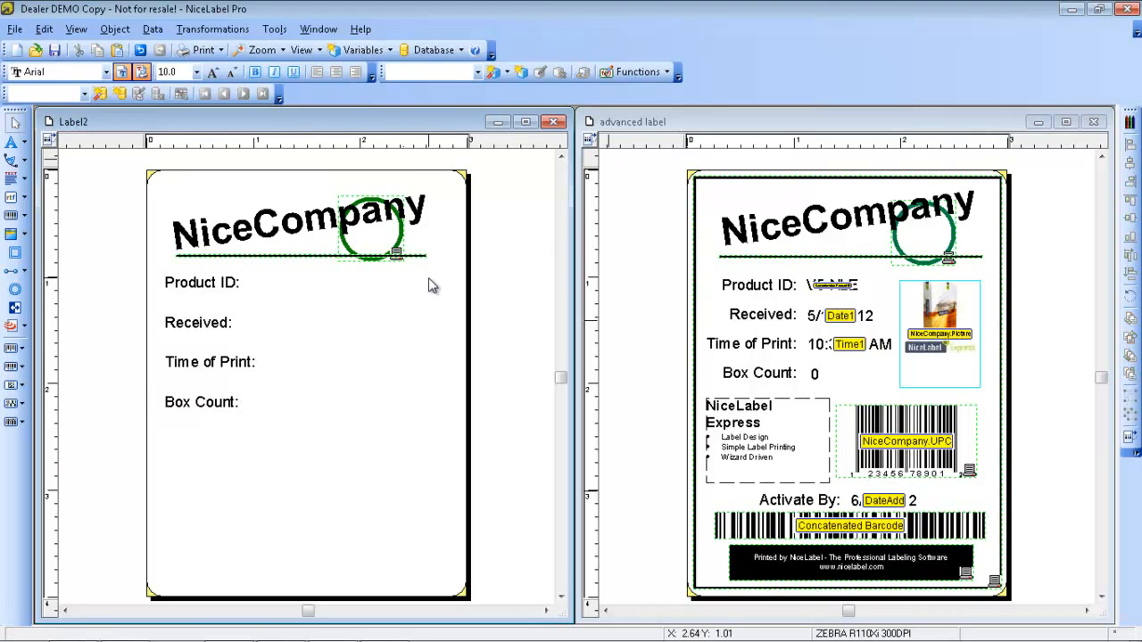
left_click_drag(444, 271, 288, 223)
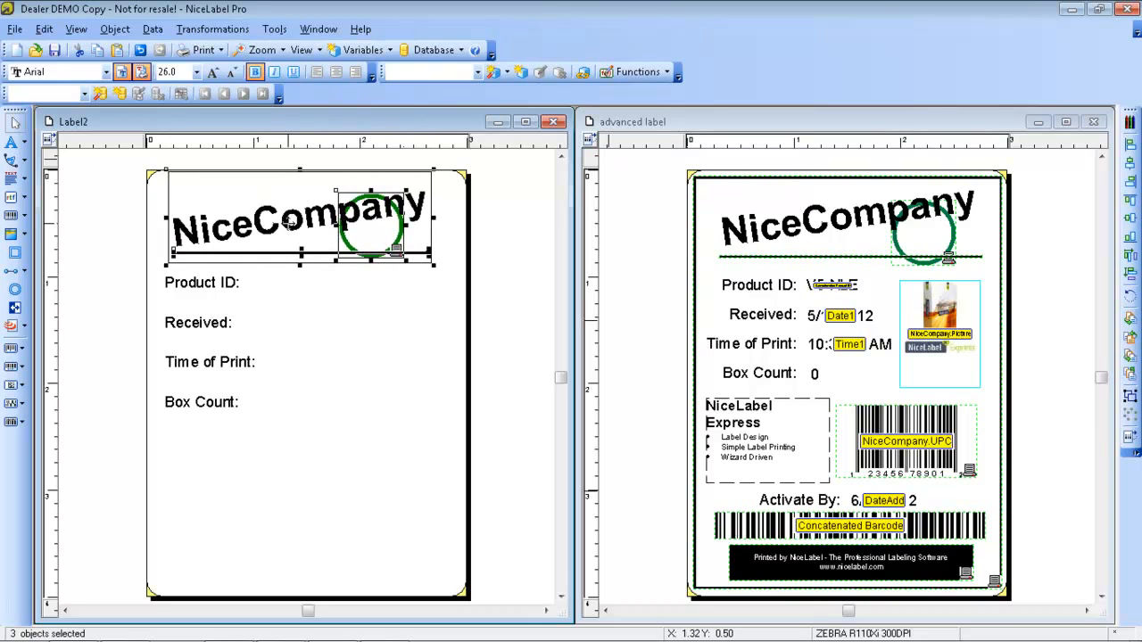
left_click(330, 311)
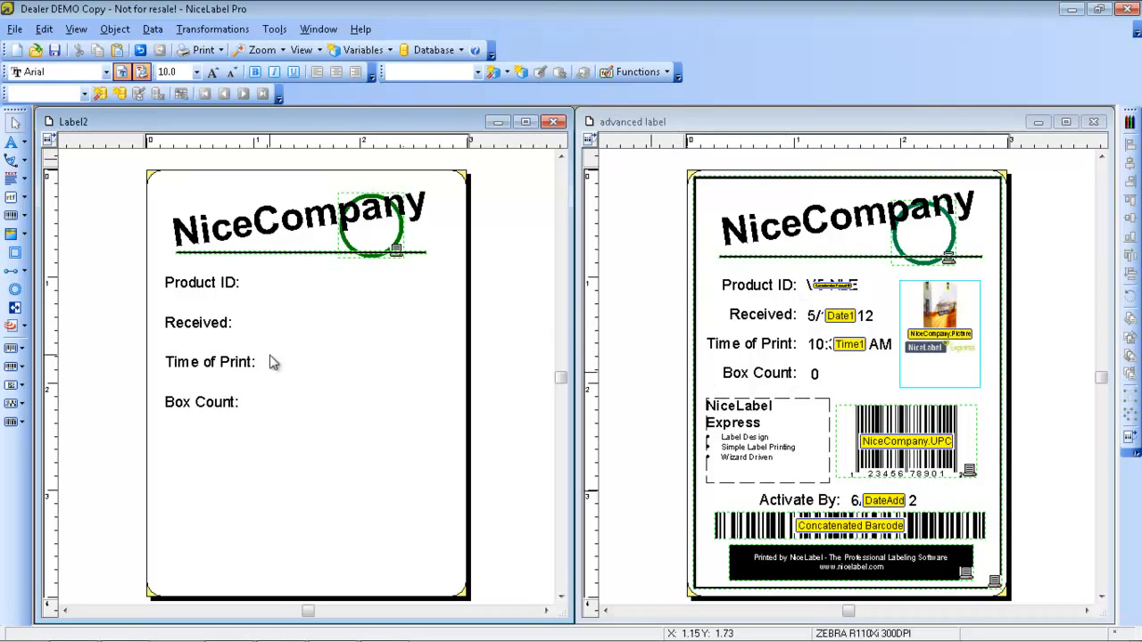
Step: Right-align the four captions from Product ID to Box Count and move them together slightly to the left
left_click_drag(212, 457, 230, 290)
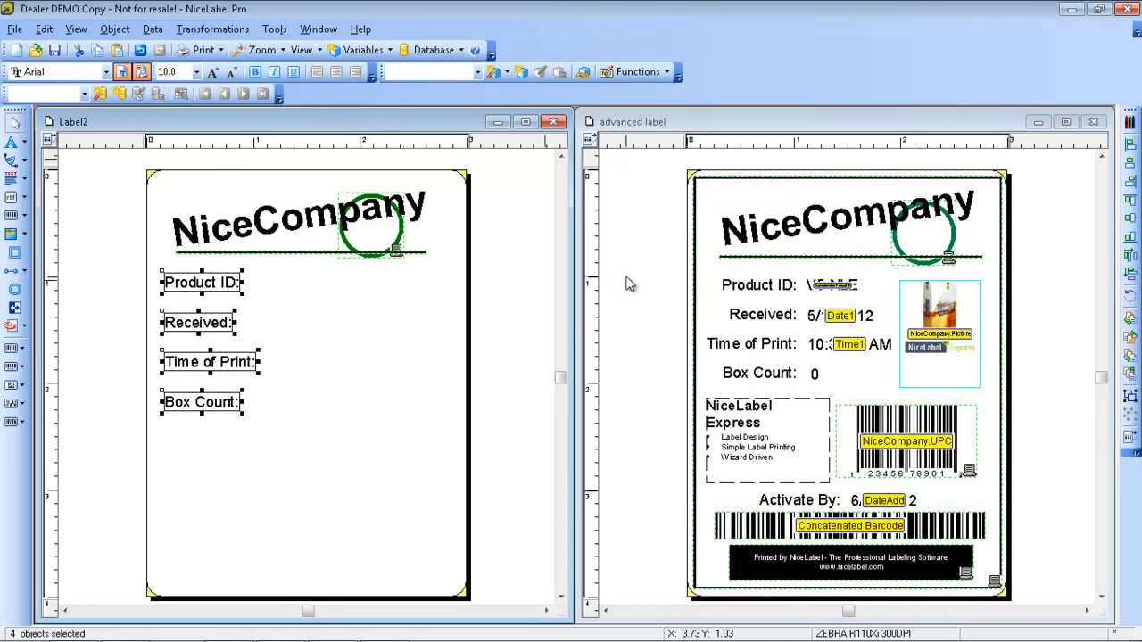
left_click(1130, 180)
left_click_drag(252, 282, 243, 284)
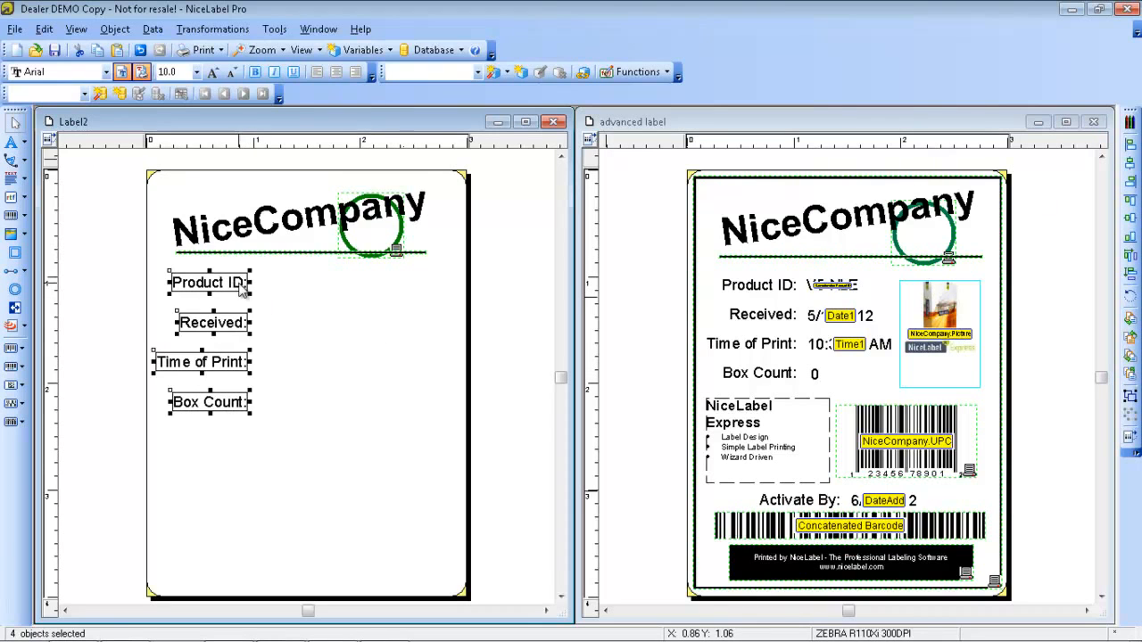
left_click(347, 400)
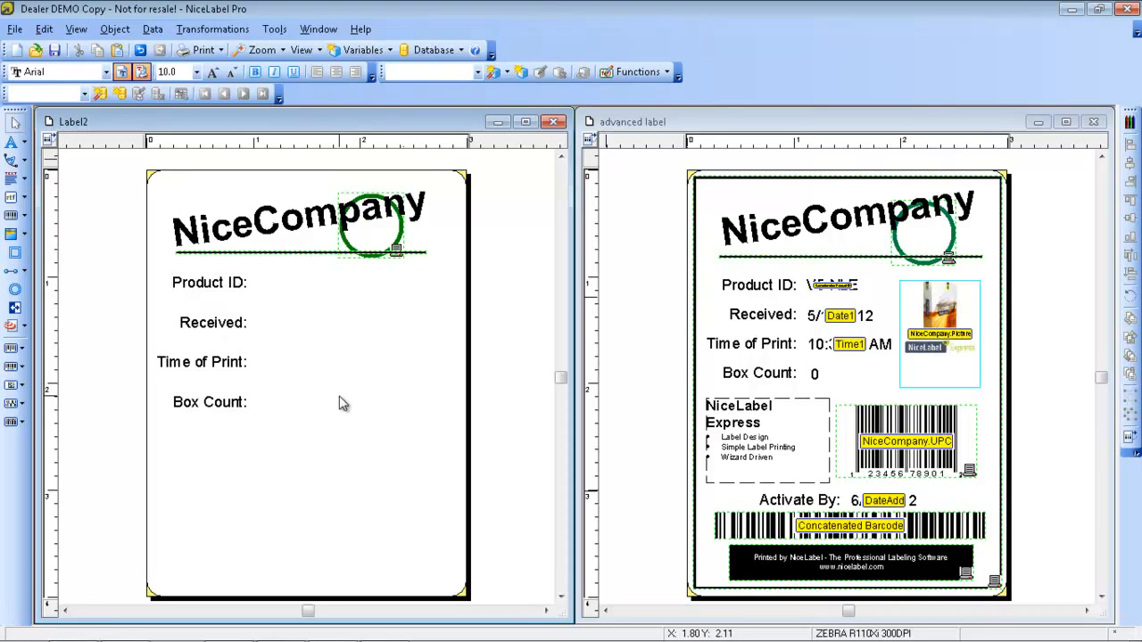
Step: On the advanced label, move the black inverse box up off the "Printed by NiceLabel" footer text and copy that text
left_click(862, 558)
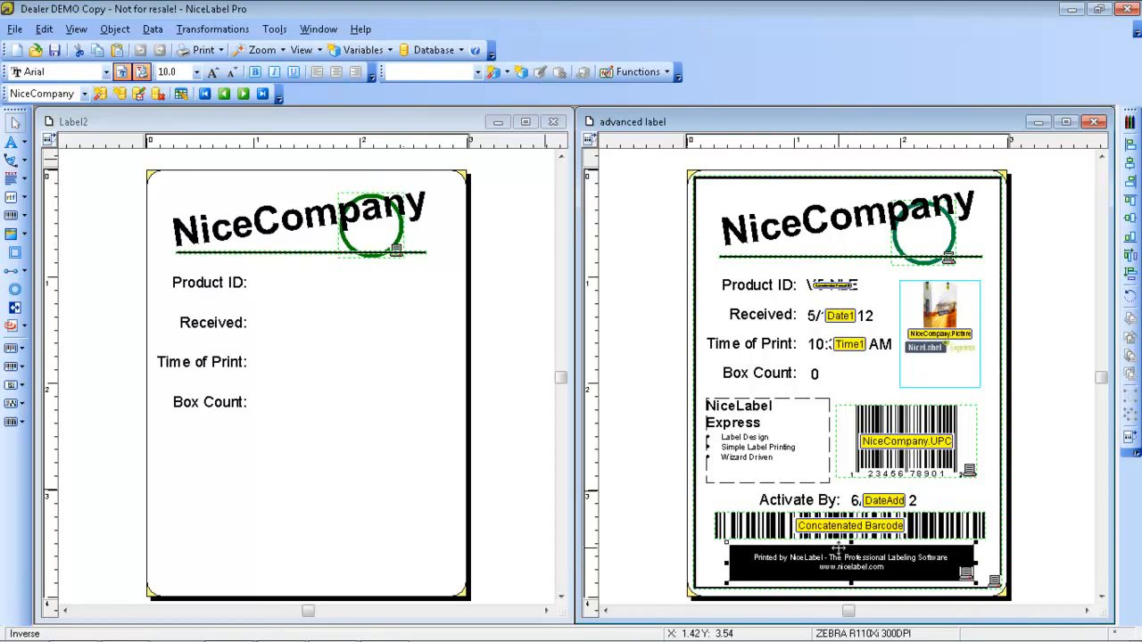
mouse_move(852, 560)
left_mouse_down()
mouse_move(852, 532)
mouse_move(853, 546)
left_mouse_up()
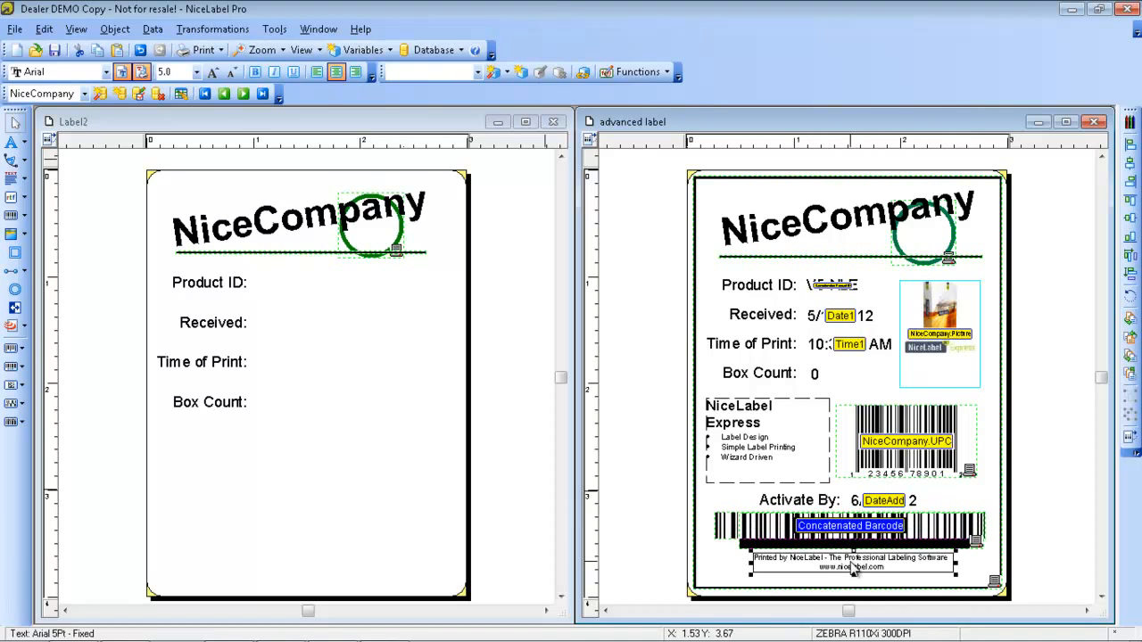
right_click(853, 571)
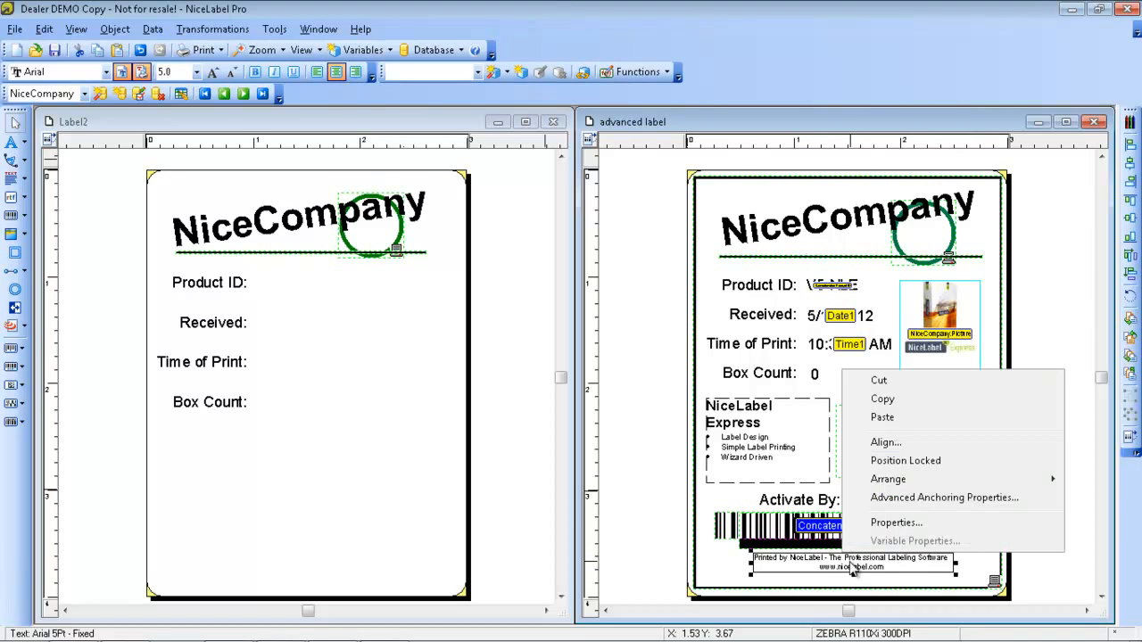
left_click(909, 407)
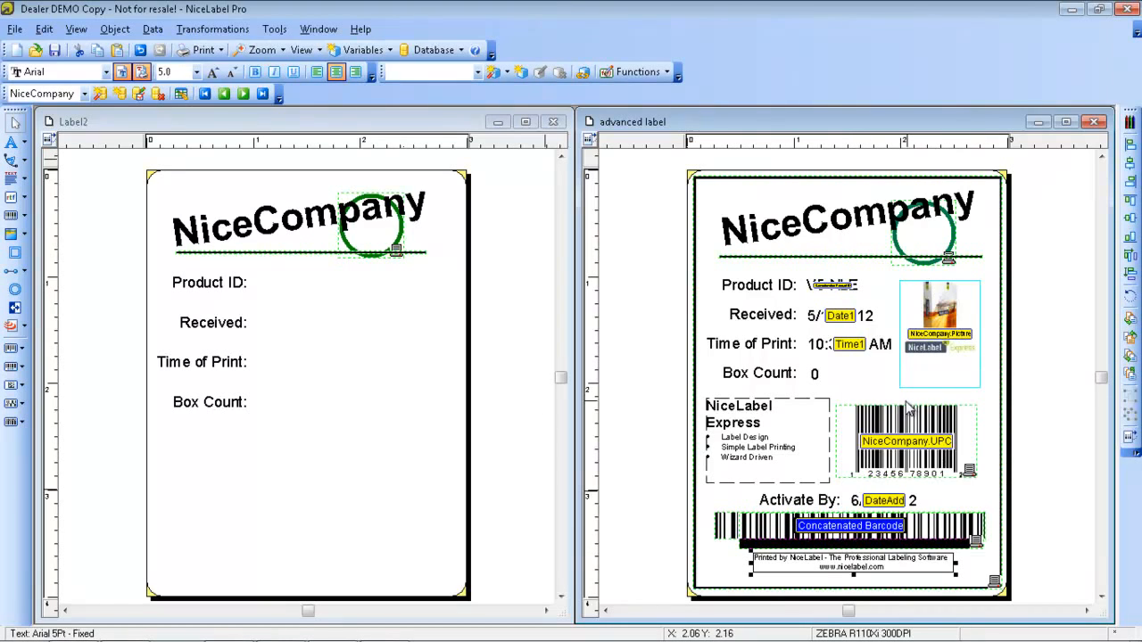
Step: Paste the "Printed by NiceLabel" footer text onto Label2 and place it centered near the label's bottom edge
left_click(356, 136)
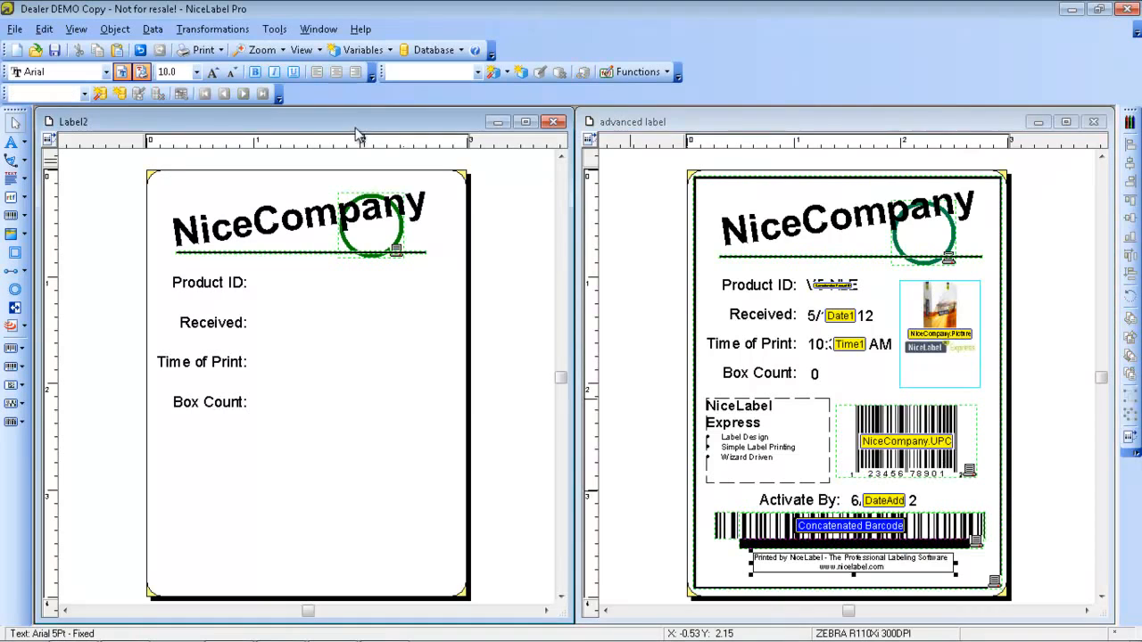
right_click(280, 479)
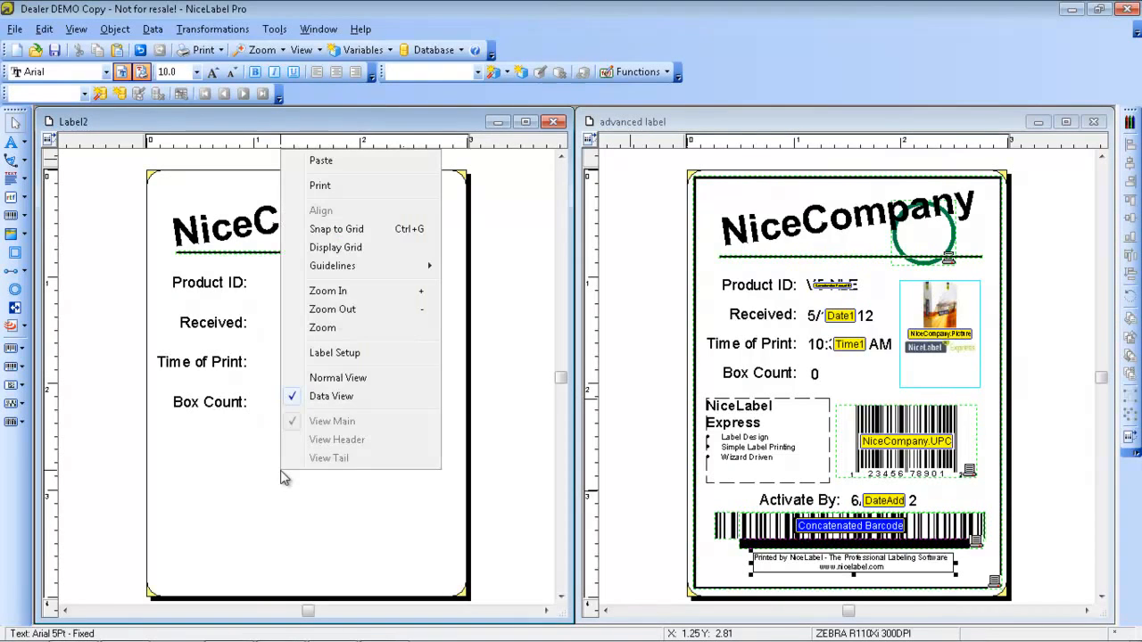
left_click(319, 163)
left_click_drag(337, 478, 266, 576)
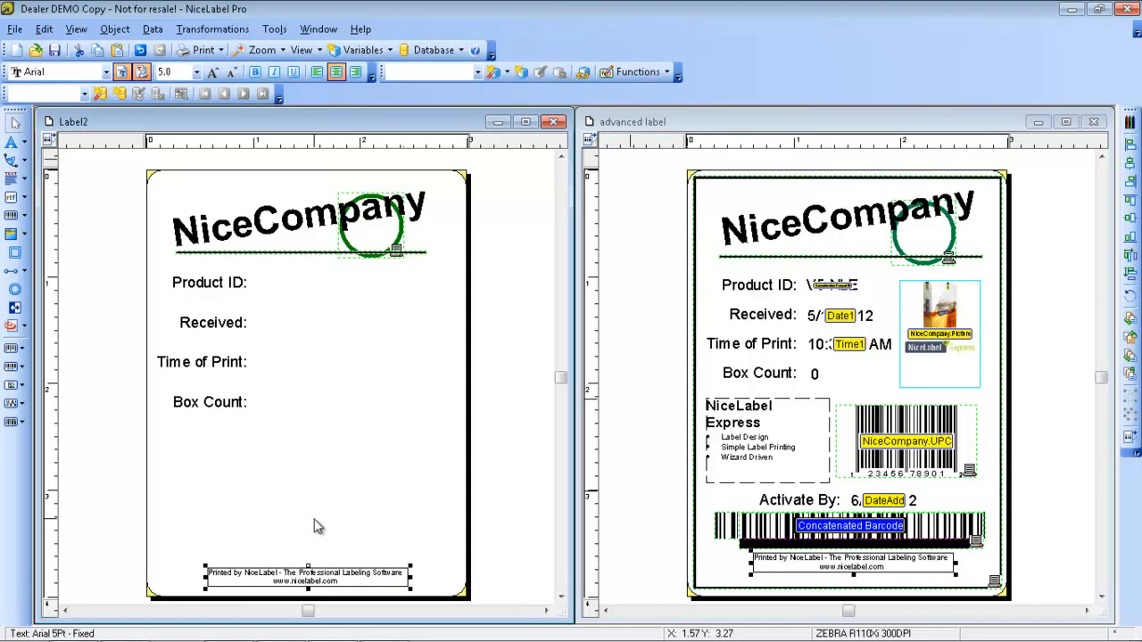
left_click_drag(302, 573, 302, 570)
left_click(275, 523)
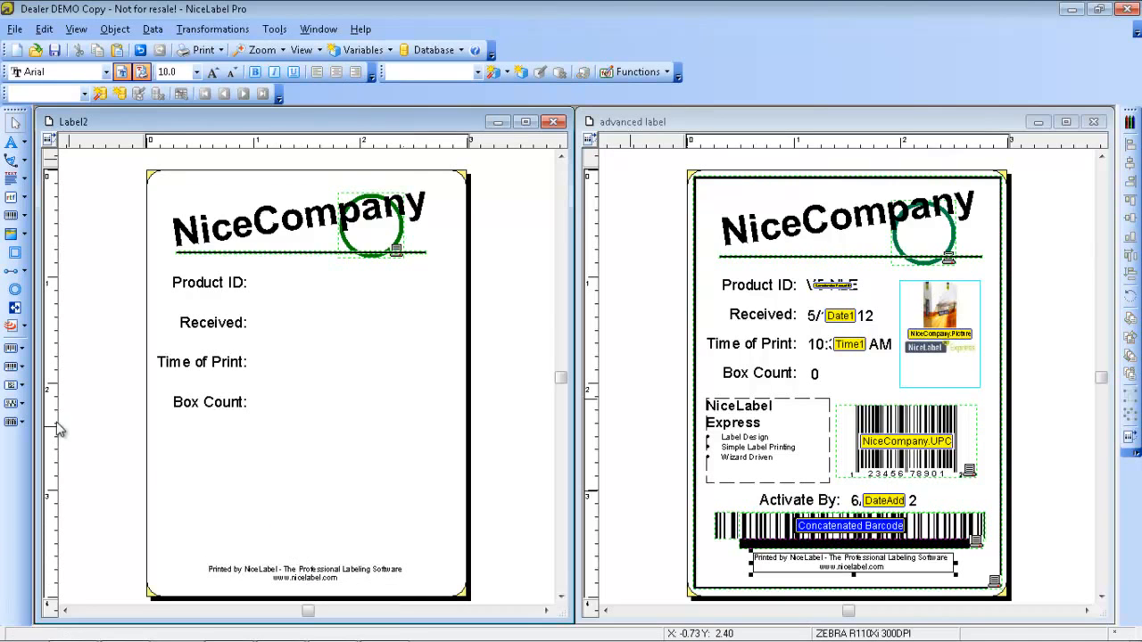
Step: Draw an inverse object about 2 x 0.3 inches over the footer text on Label2
left_click(15, 308)
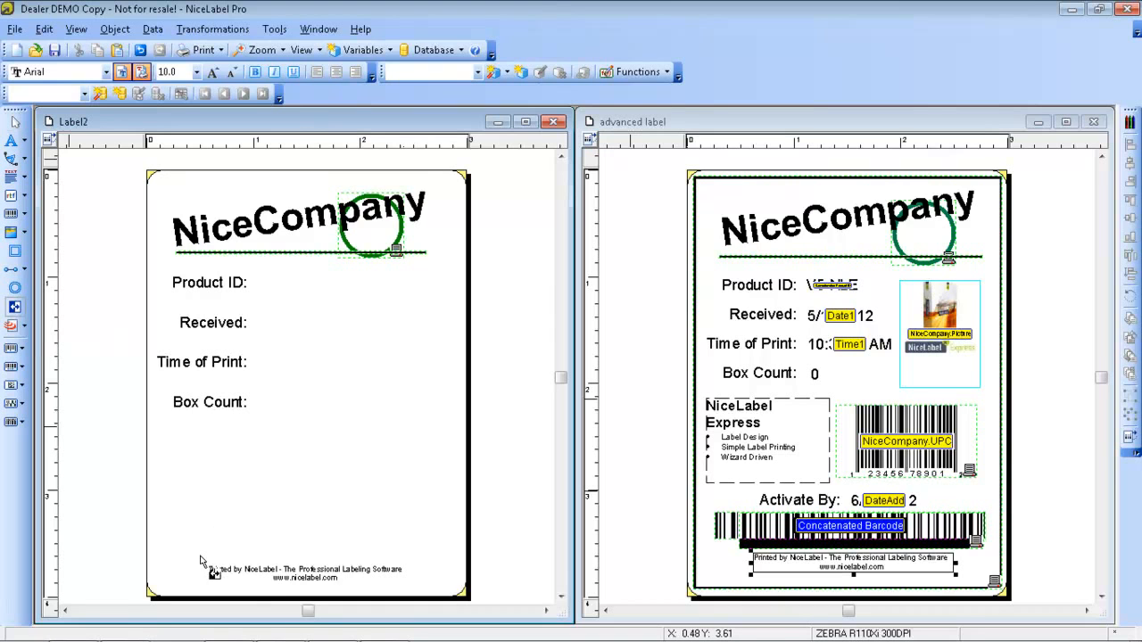
left_click_drag(192, 552, 416, 590)
left_click(424, 513)
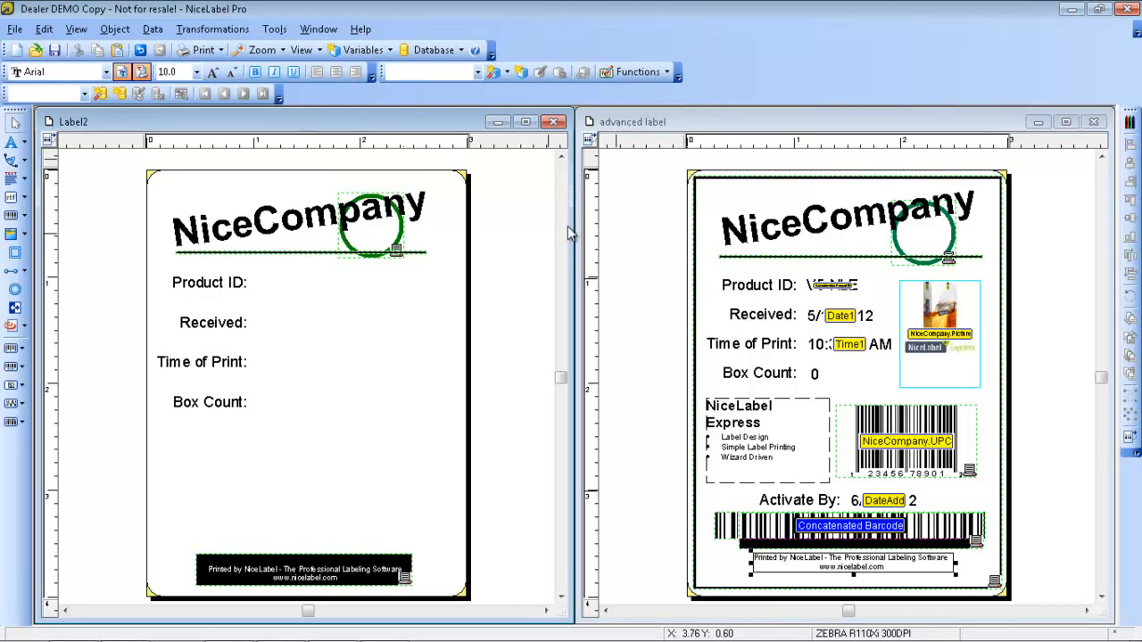
left_click(802, 132)
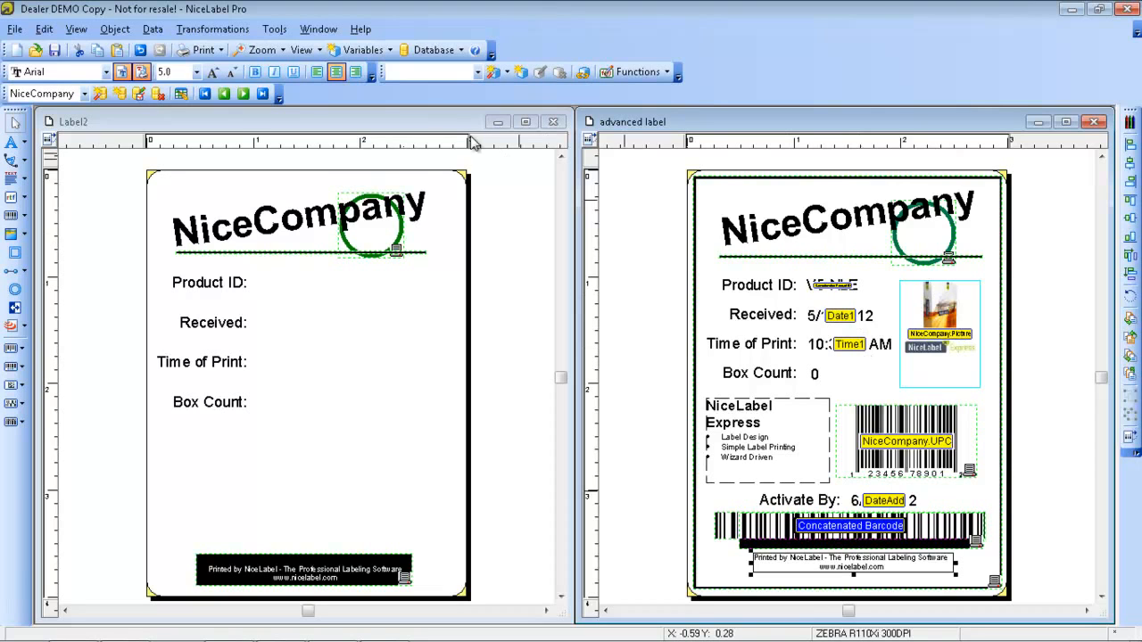
left_click(76, 29)
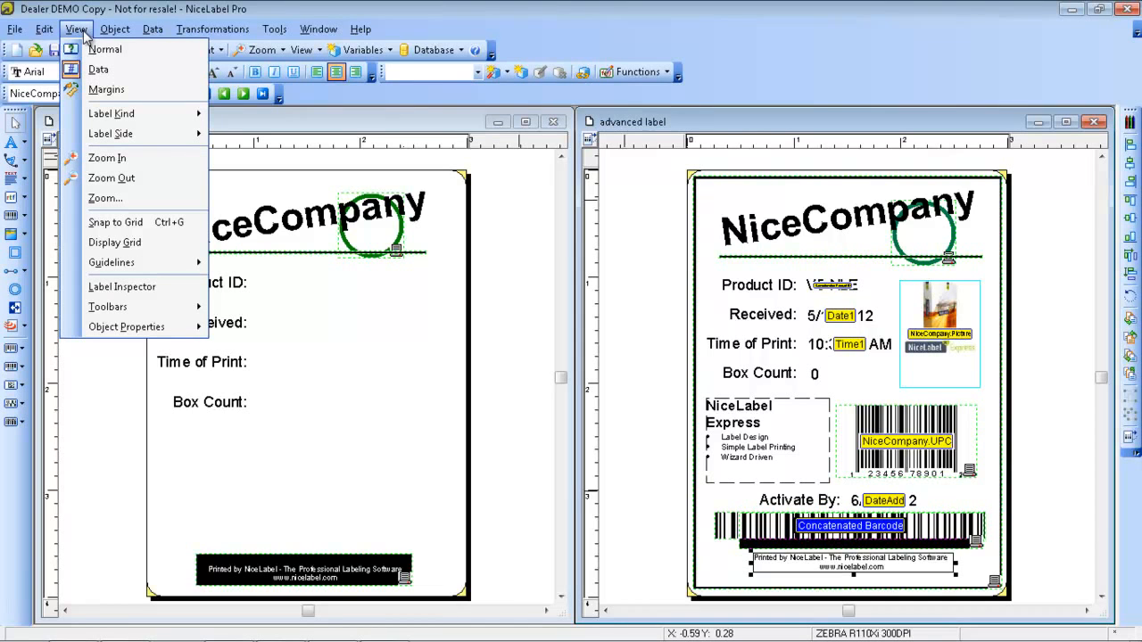
mouse_move(51, 36)
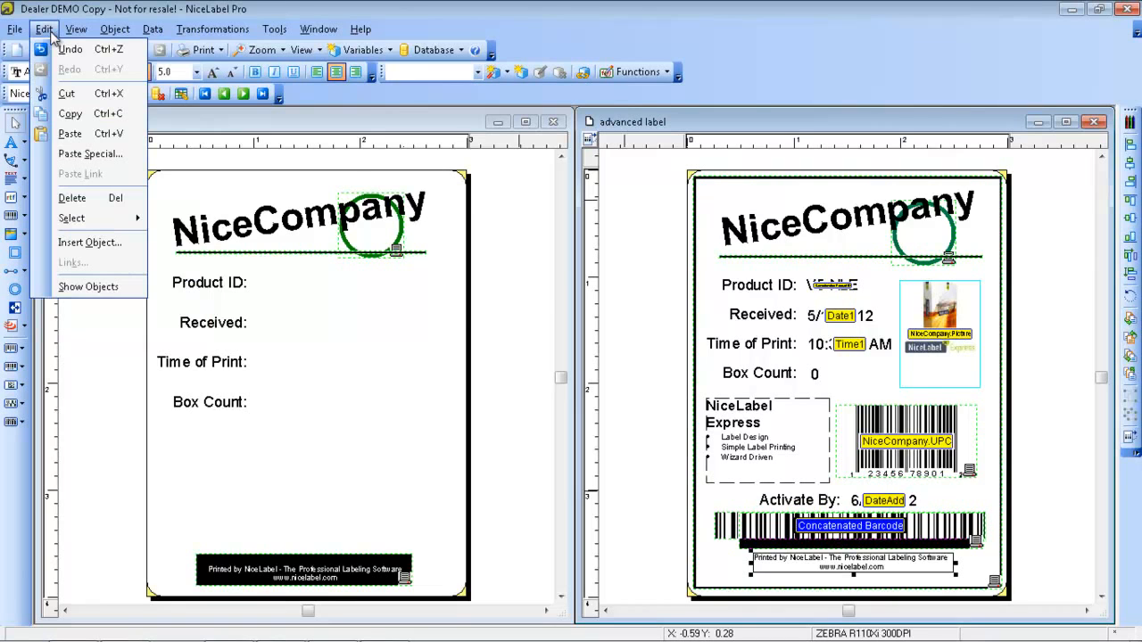
left_click(149, 8)
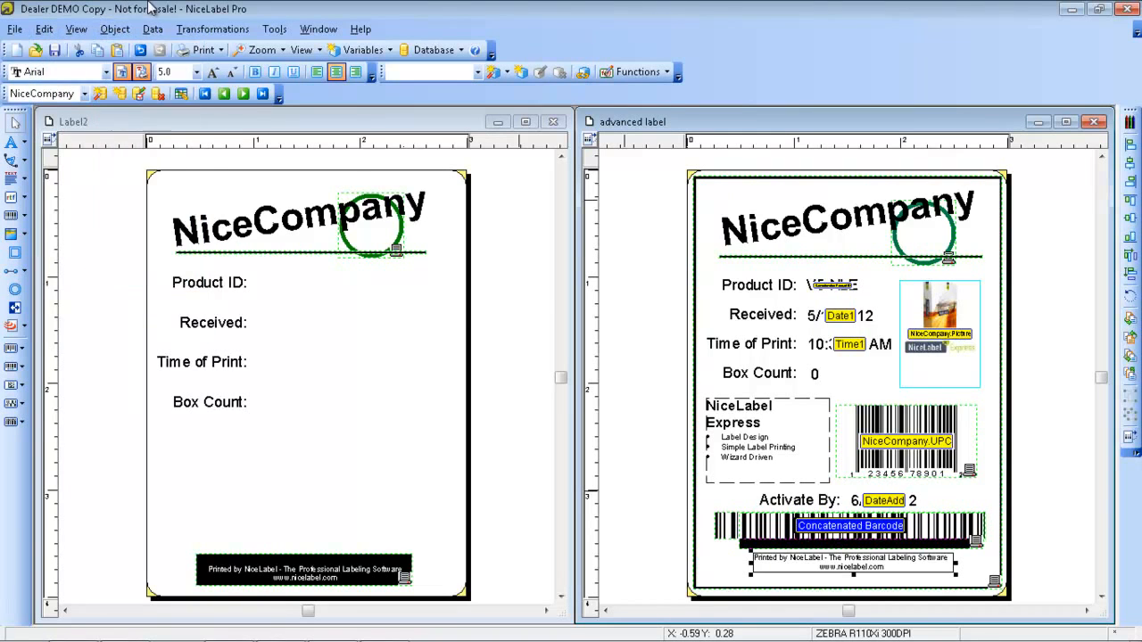
Step: Add a date field in M/D/YYYY format without any offset beside the "Received:" caption on Label2
left_click(319, 357)
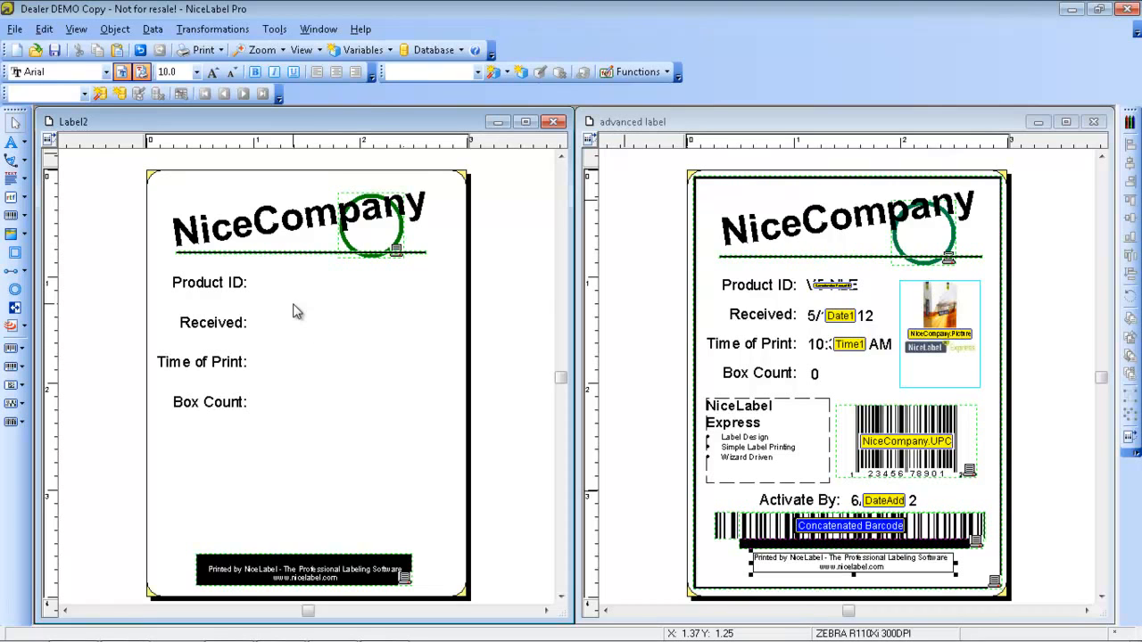
left_click(26, 146)
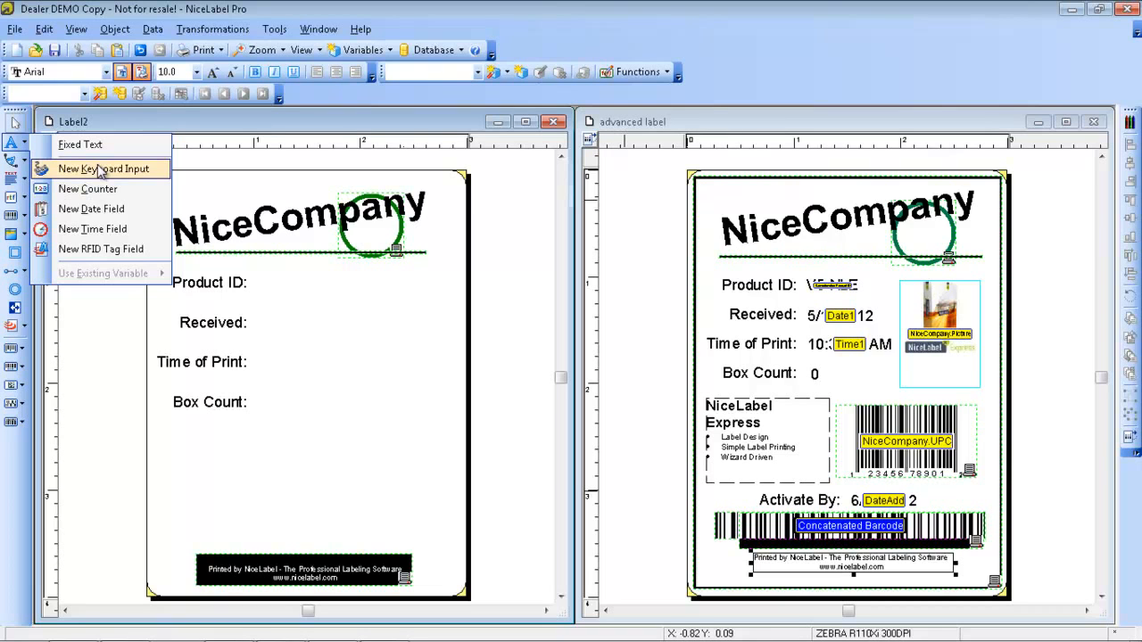
left_click(98, 210)
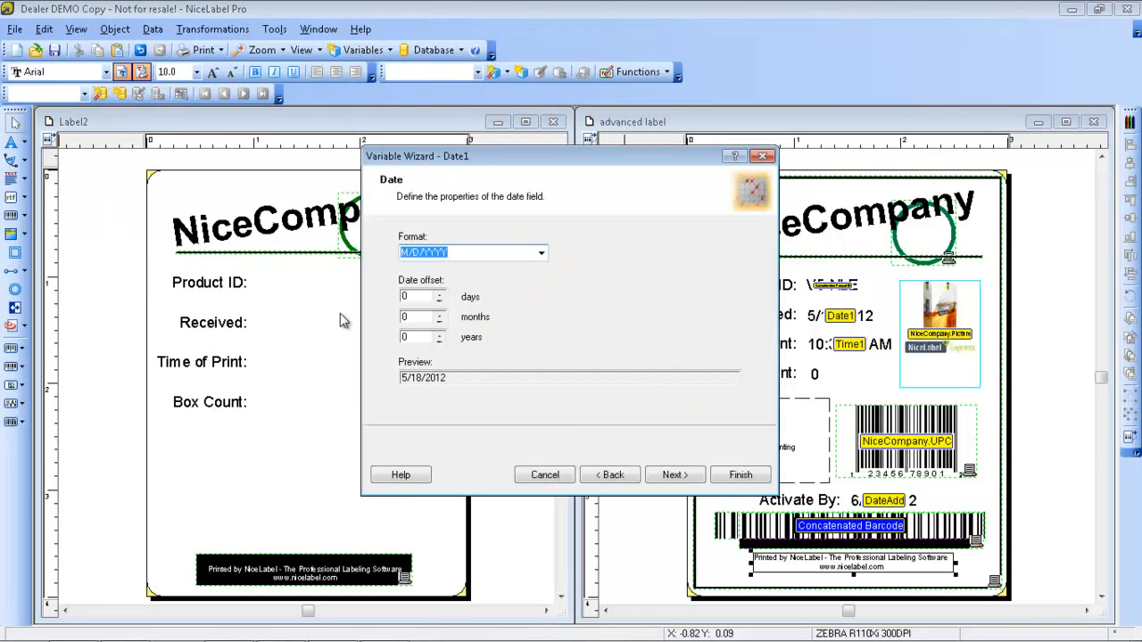
left_click(540, 255)
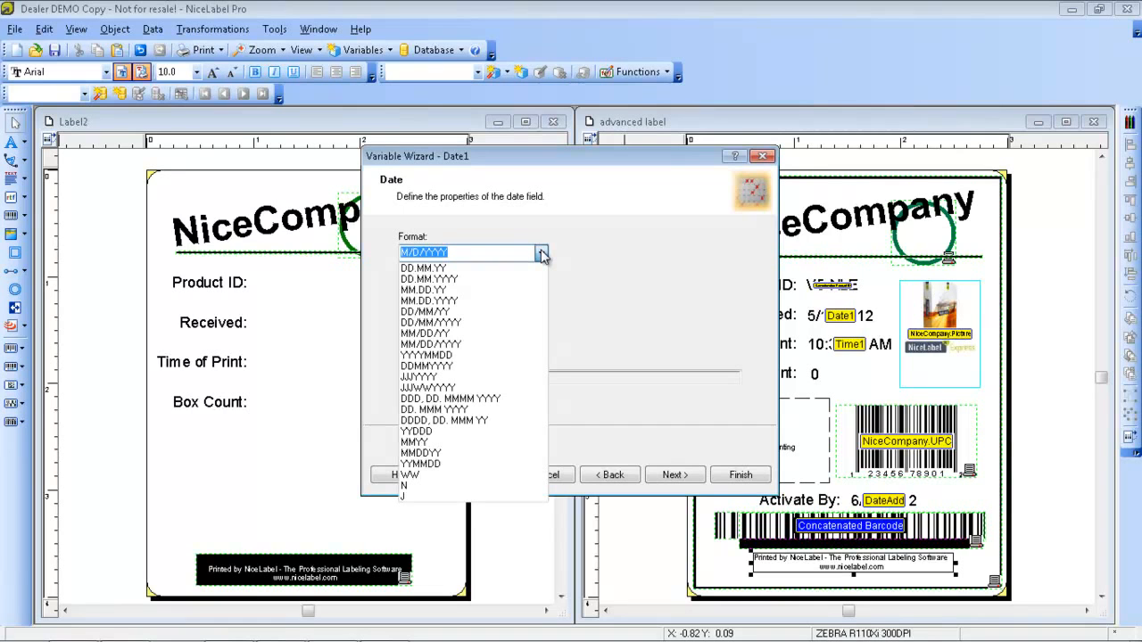
left_click(581, 234)
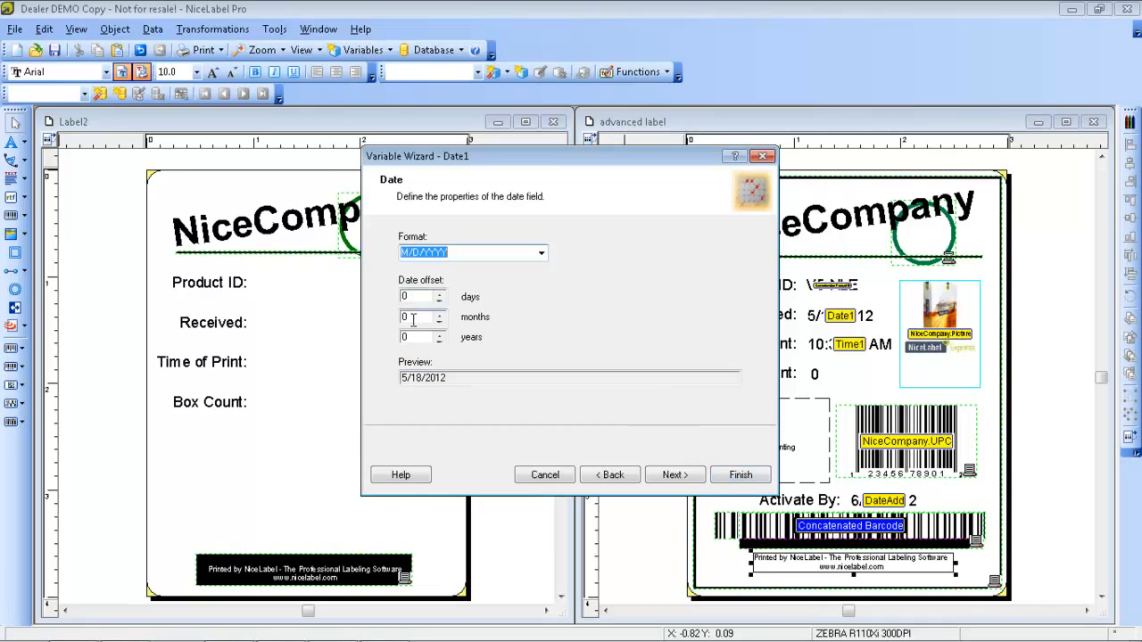
left_click(741, 474)
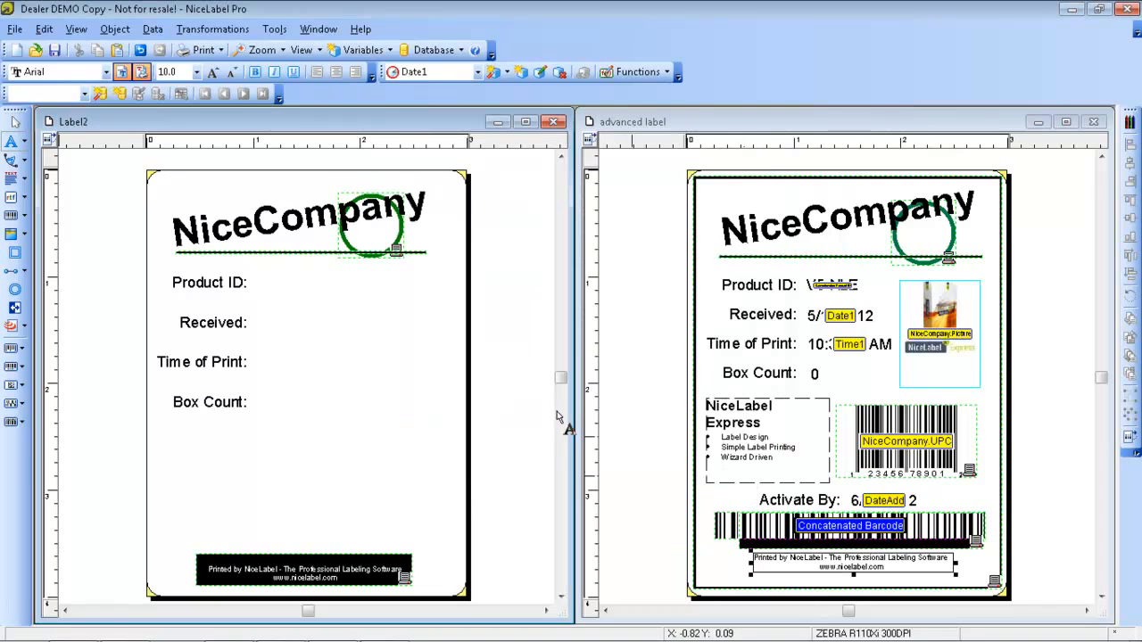
left_click(257, 321)
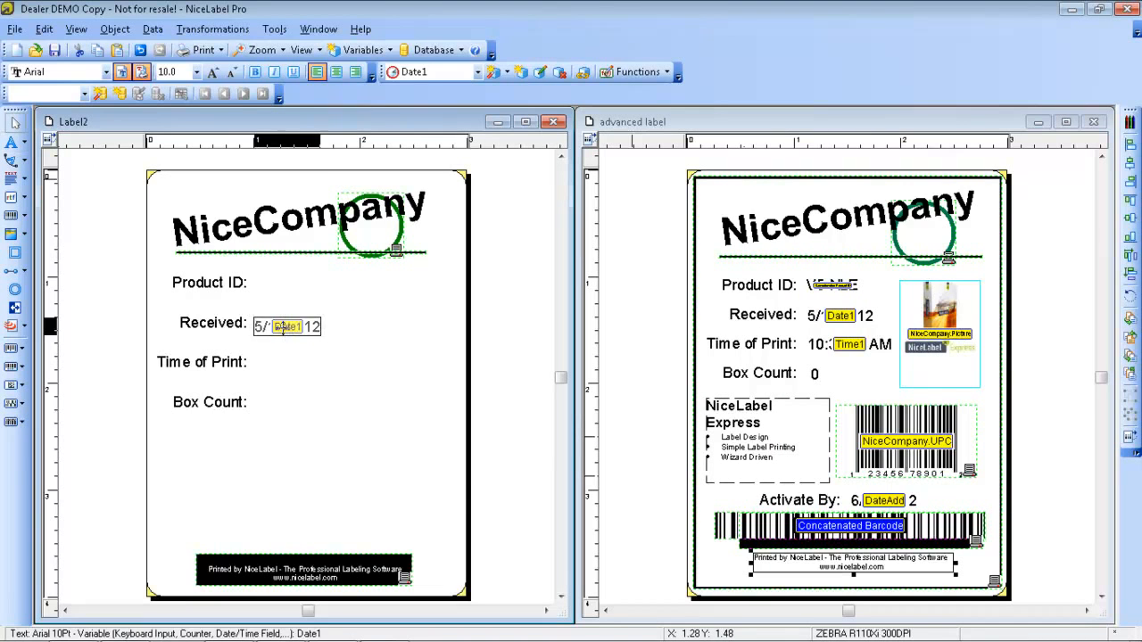
left_click(284, 362)
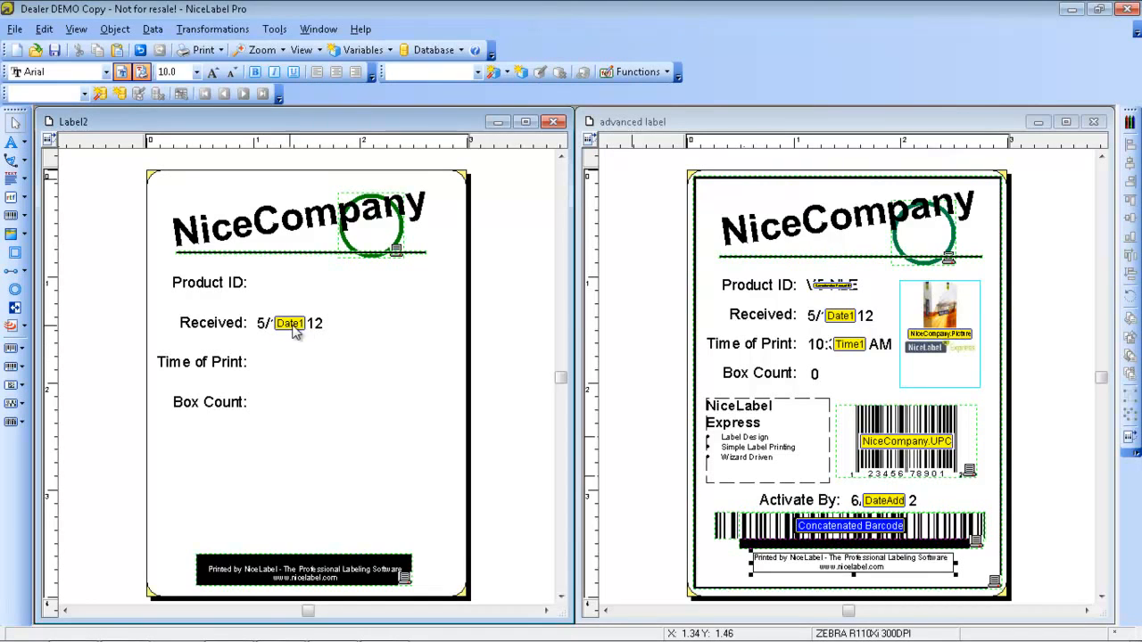
Step: Add a time field in h:mm:ss(AM,PM) format without any offset beside the "Time of Print:" caption on Label2
left_click(27, 146)
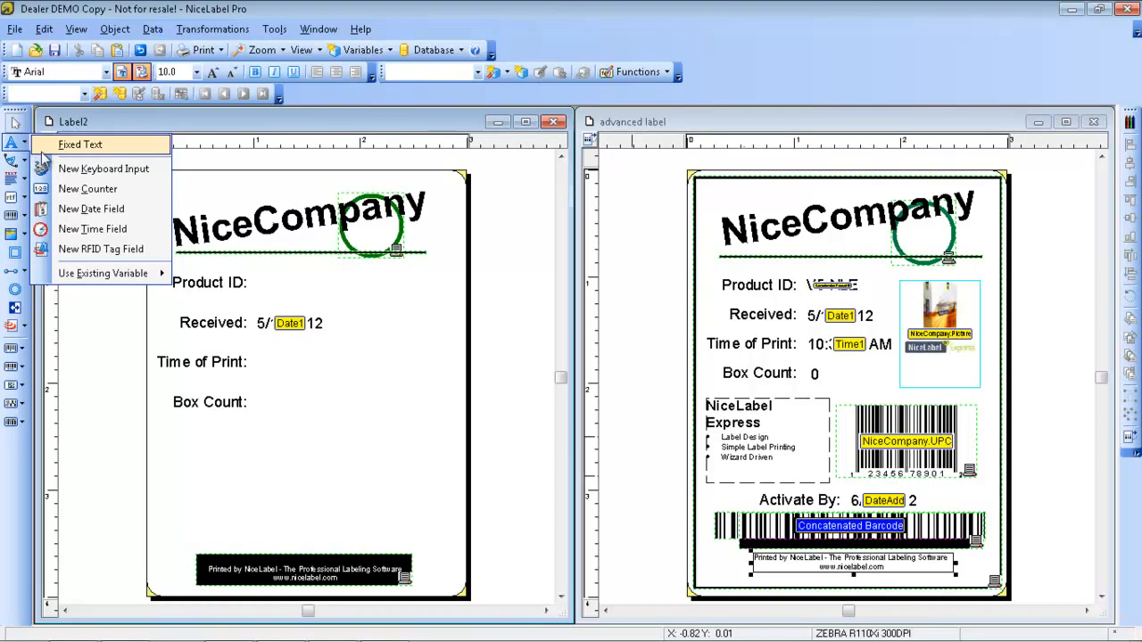
left_click(100, 229)
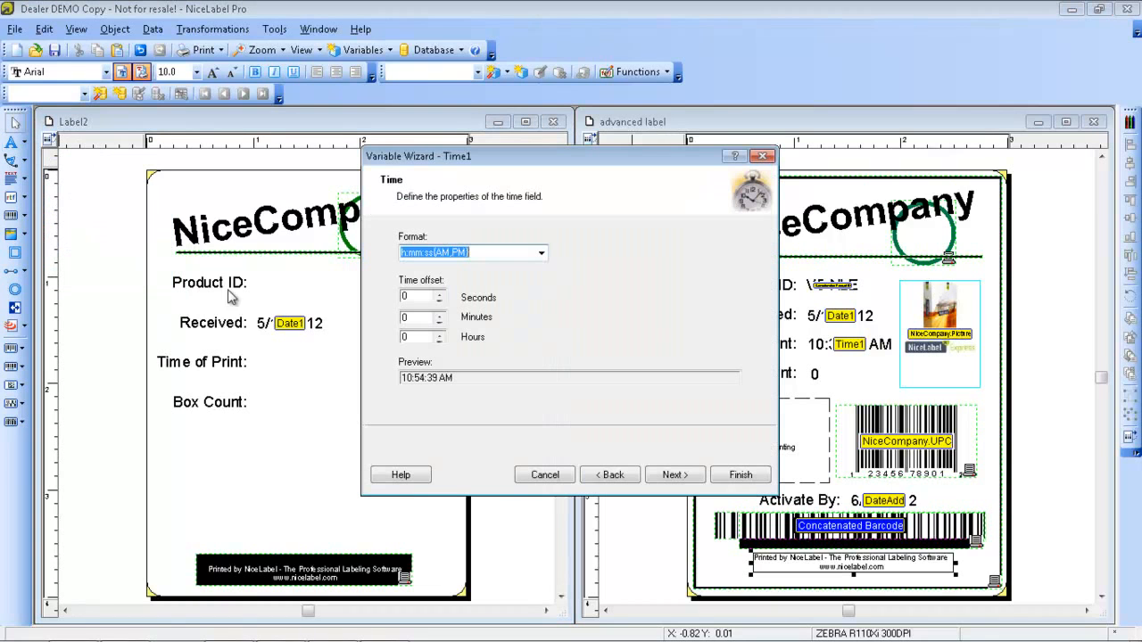
left_click(541, 254)
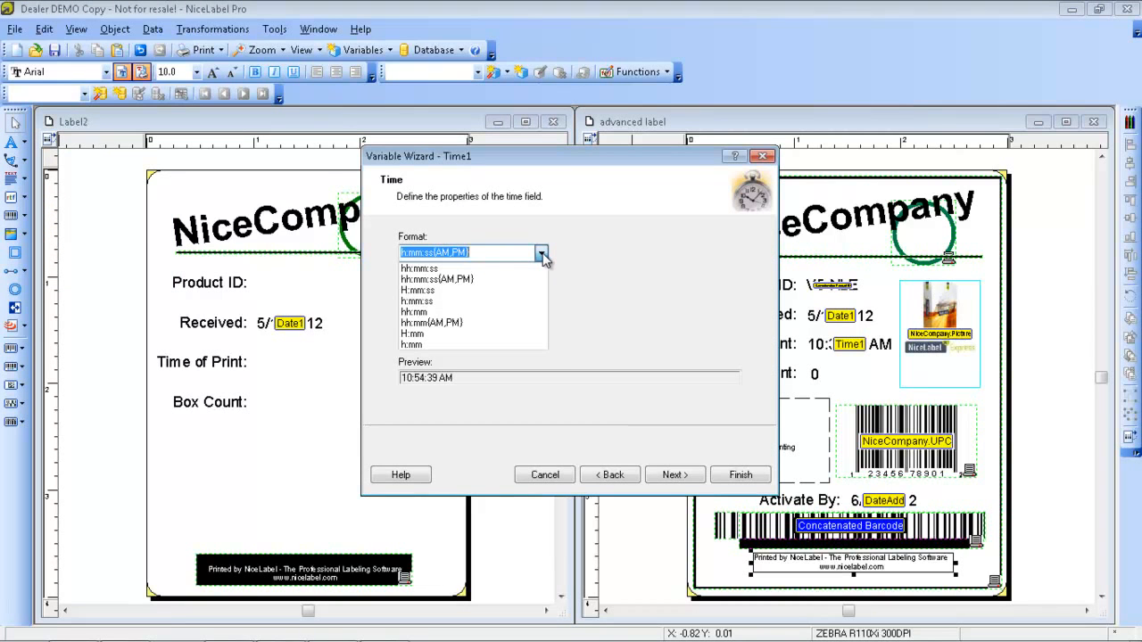
left_click(587, 268)
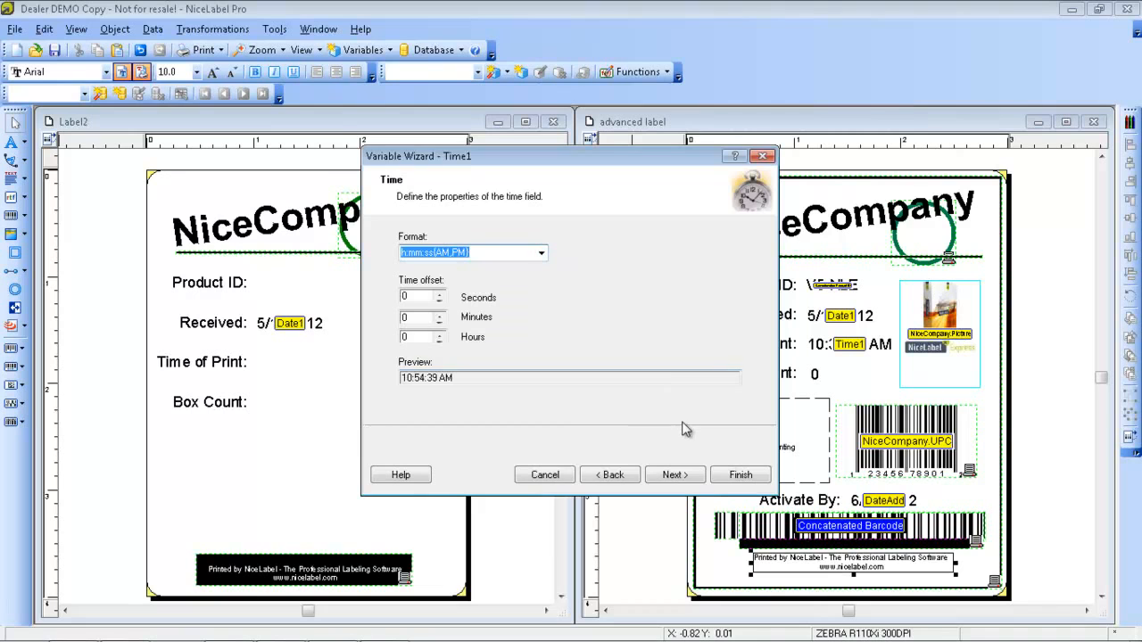
left_click(740, 474)
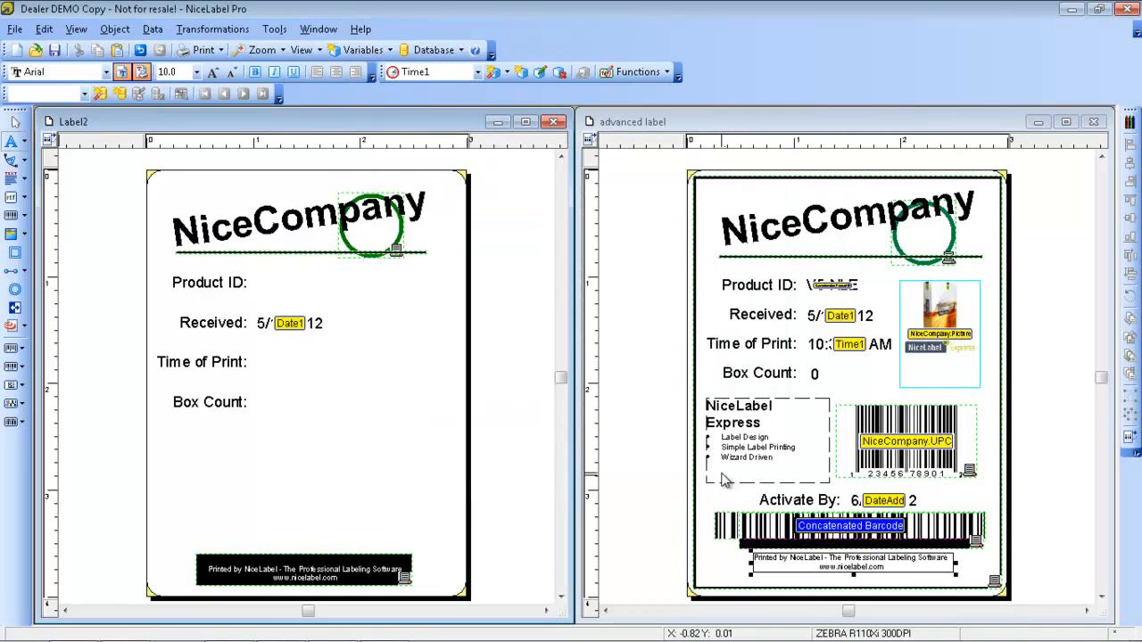
left_click(260, 366)
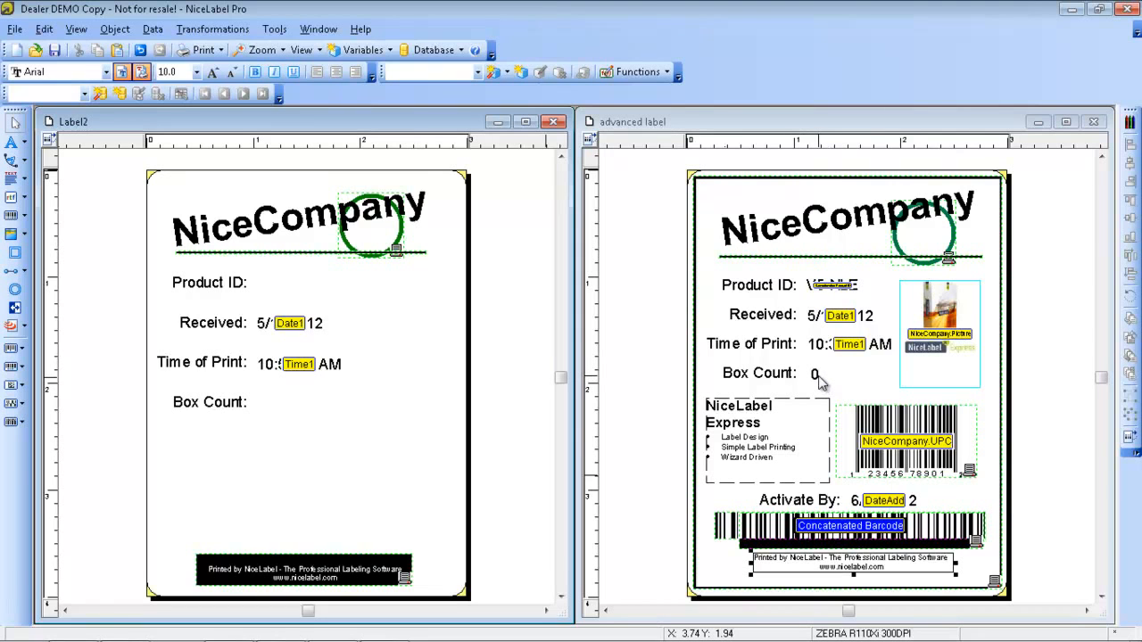
Step: Show the internal variables in Label2's variable list and enable TotalQuantityPrinted
left_click(154, 30)
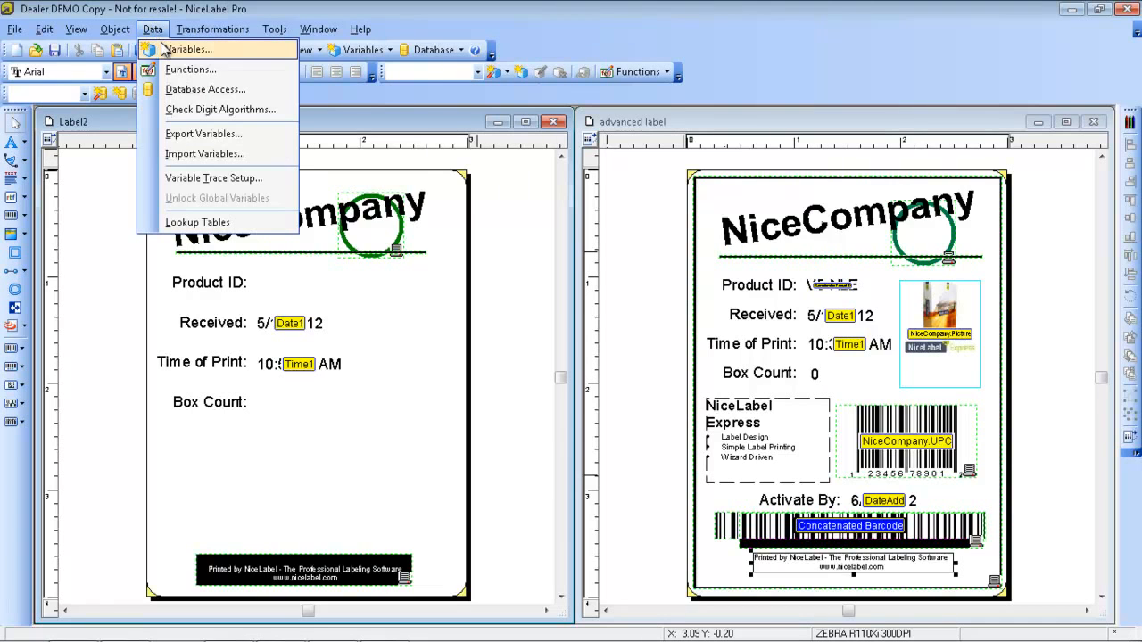
left_click(179, 50)
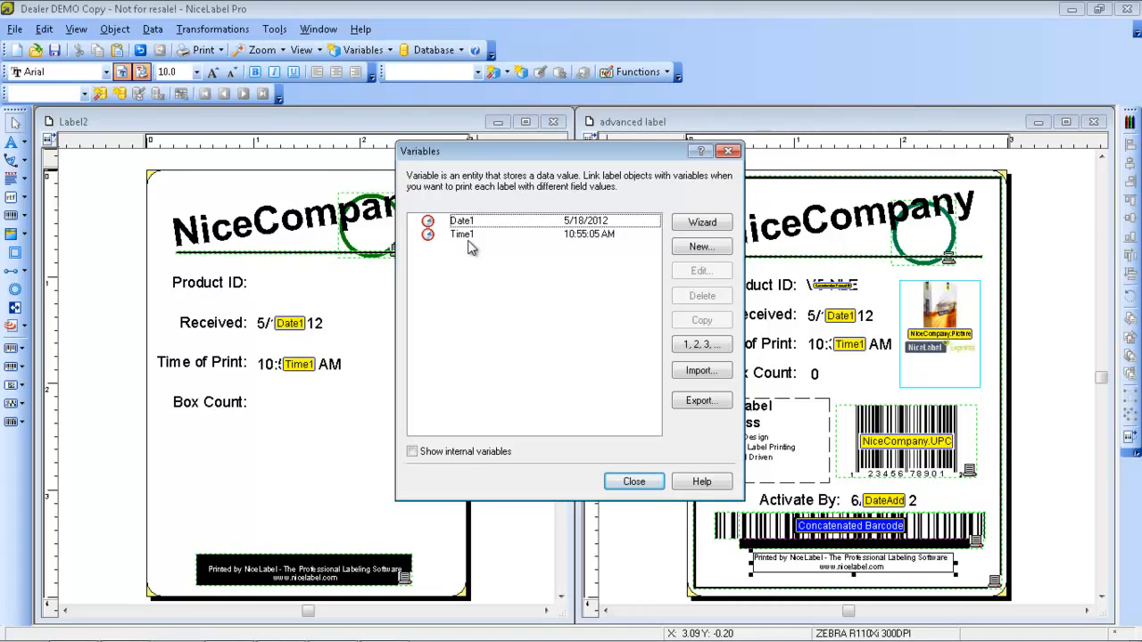
left_click(415, 452)
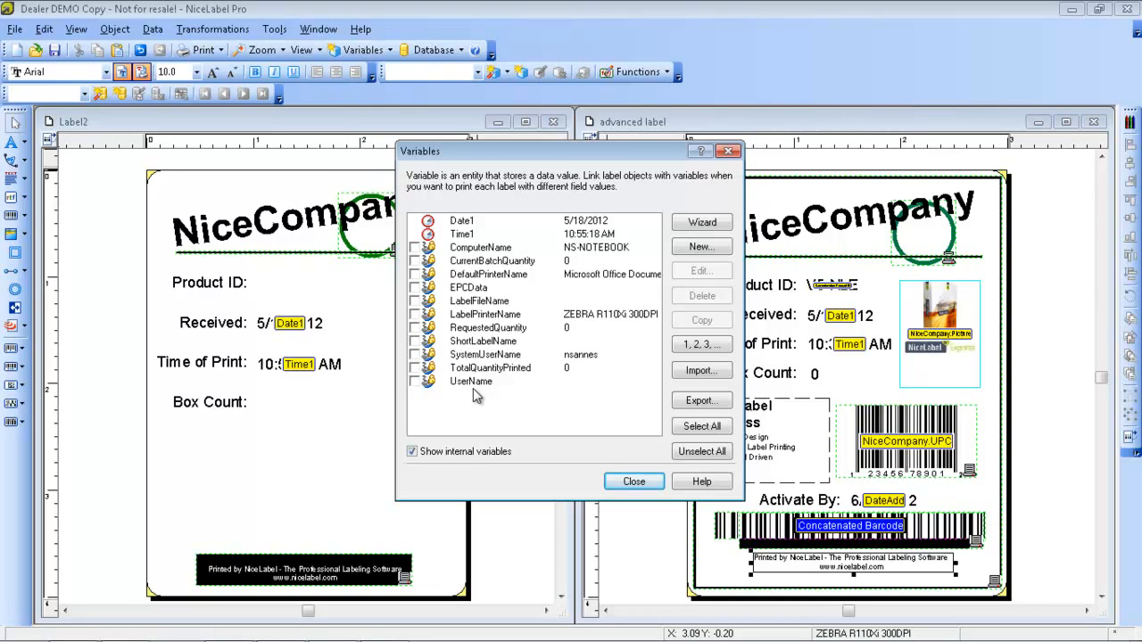
left_click(416, 368)
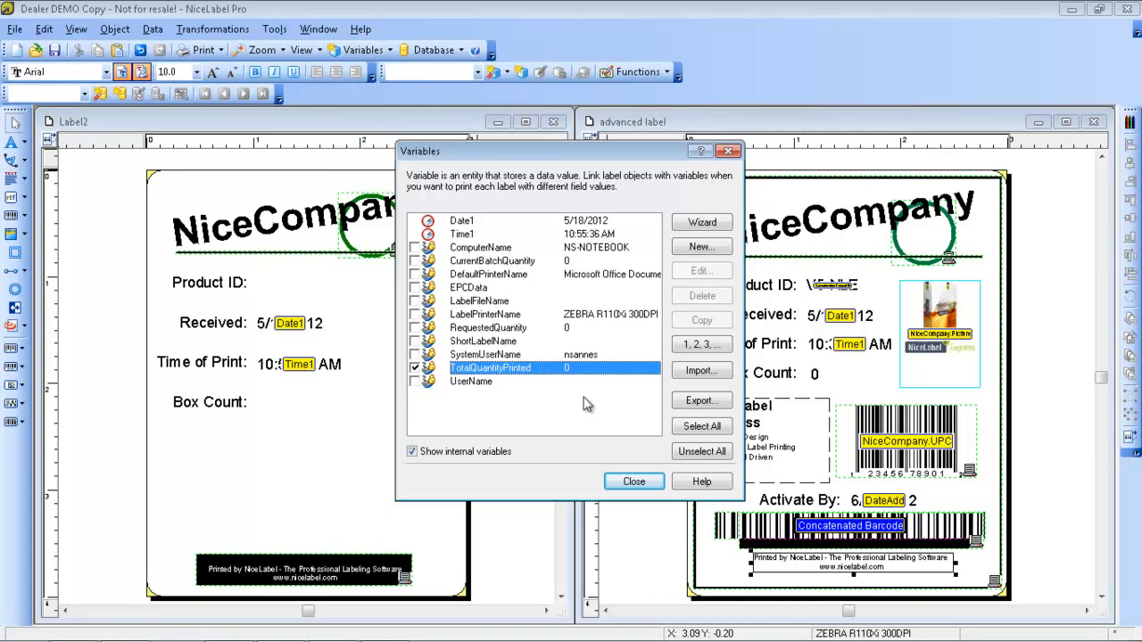
left_click(634, 481)
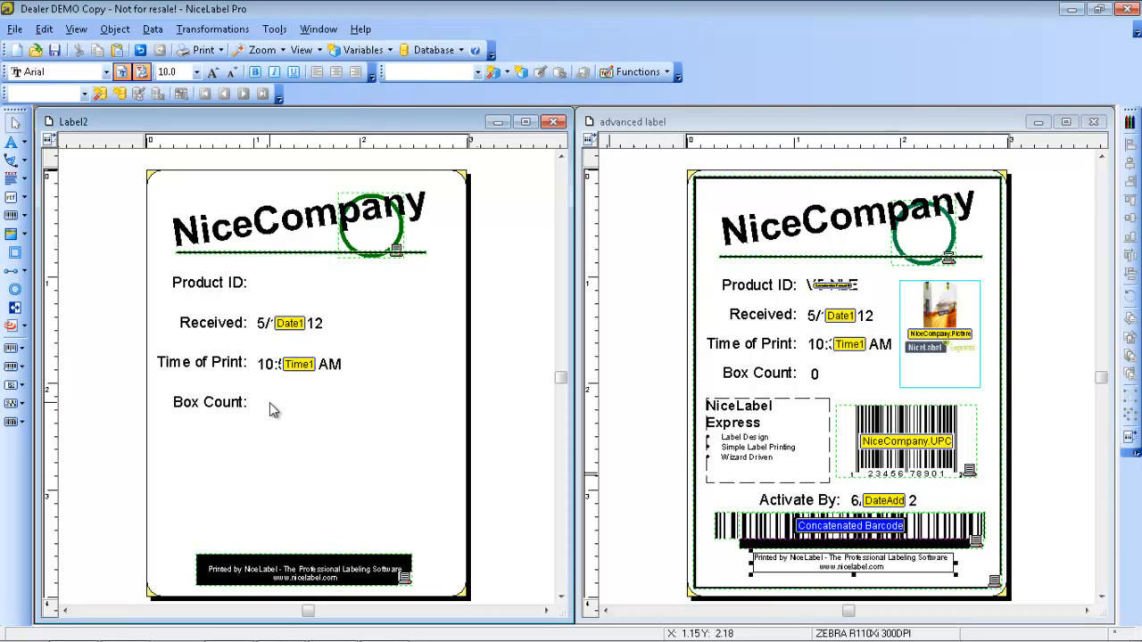
Step: Place a text object linked to the existing TotalQuantityPrinted variable beside the "Box Count:" caption and align it with the caption
left_click(27, 142)
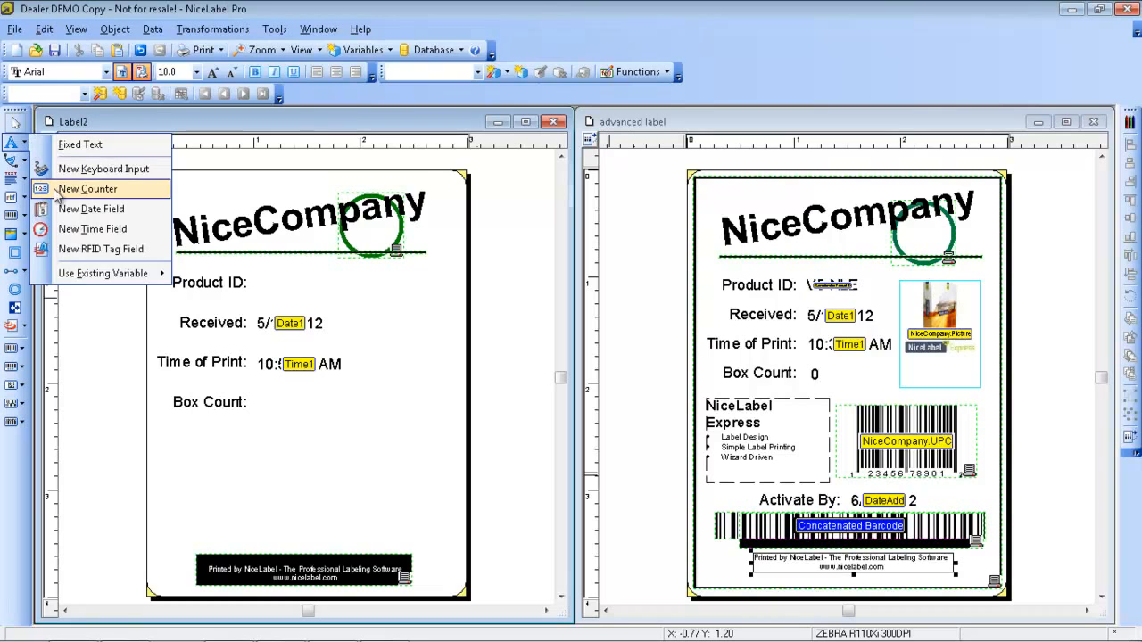
mouse_move(101, 273)
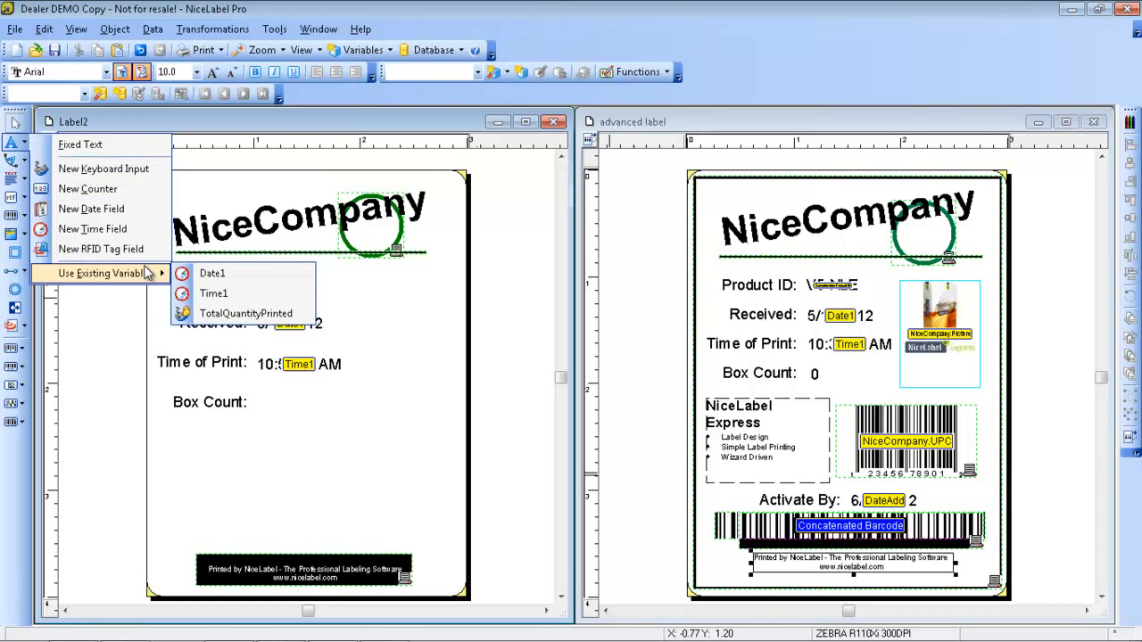
left_click(259, 314)
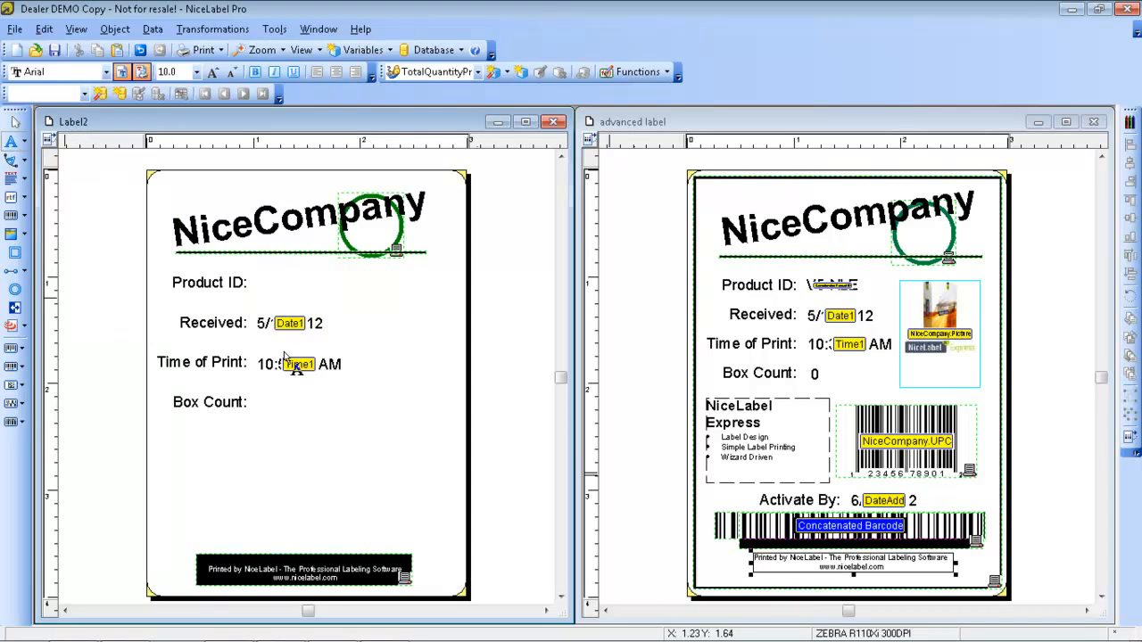
left_click(262, 406)
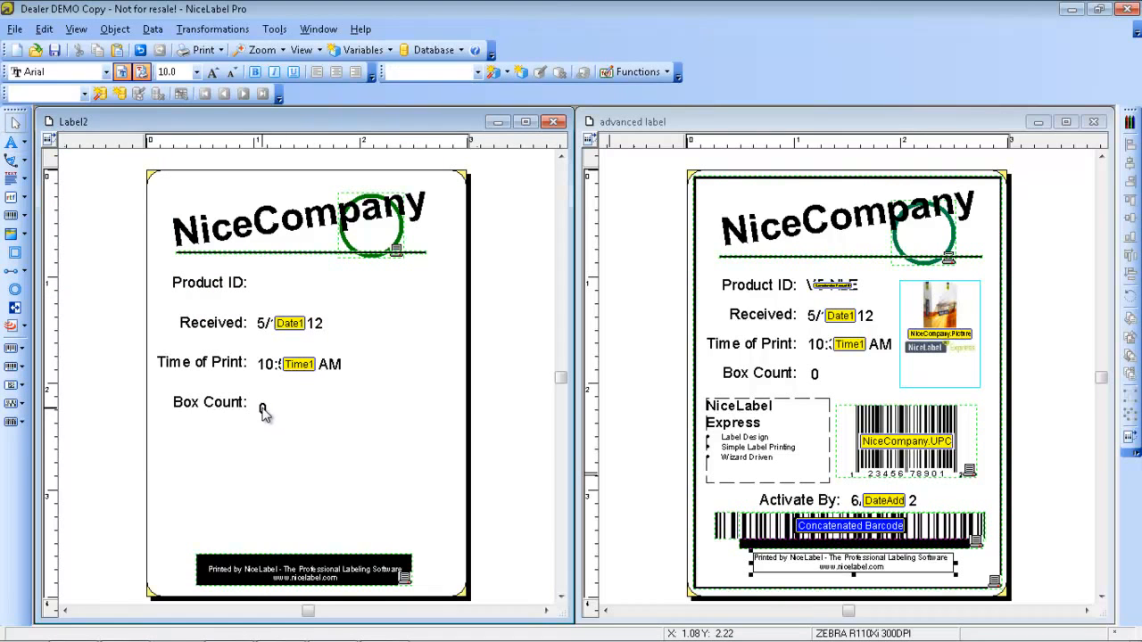
left_click_drag(262, 406, 264, 401)
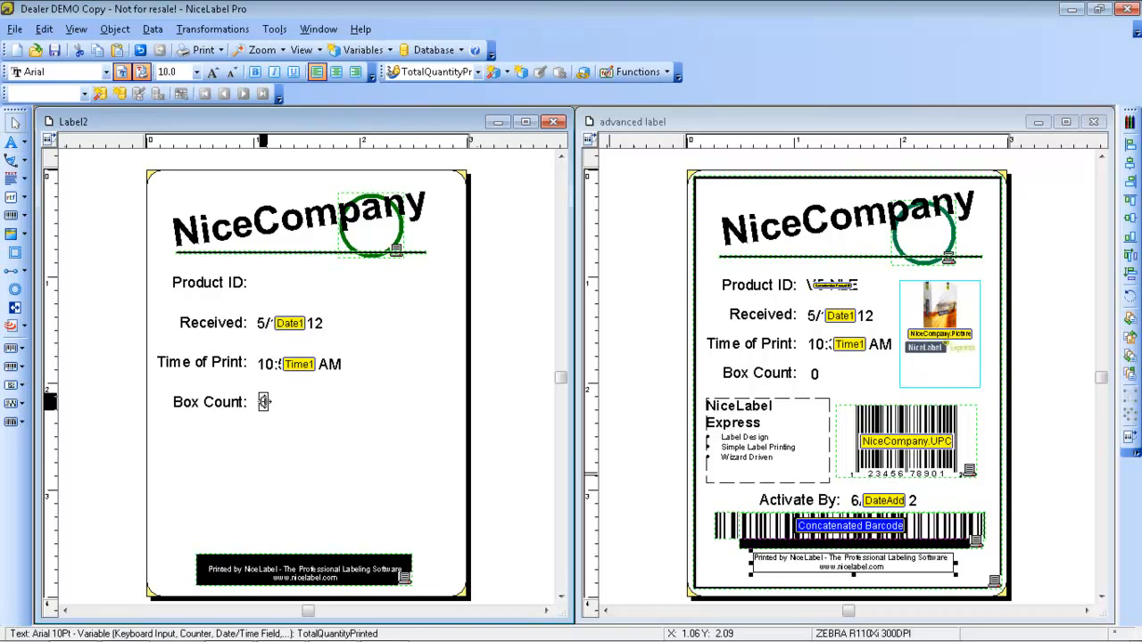
left_click(301, 434)
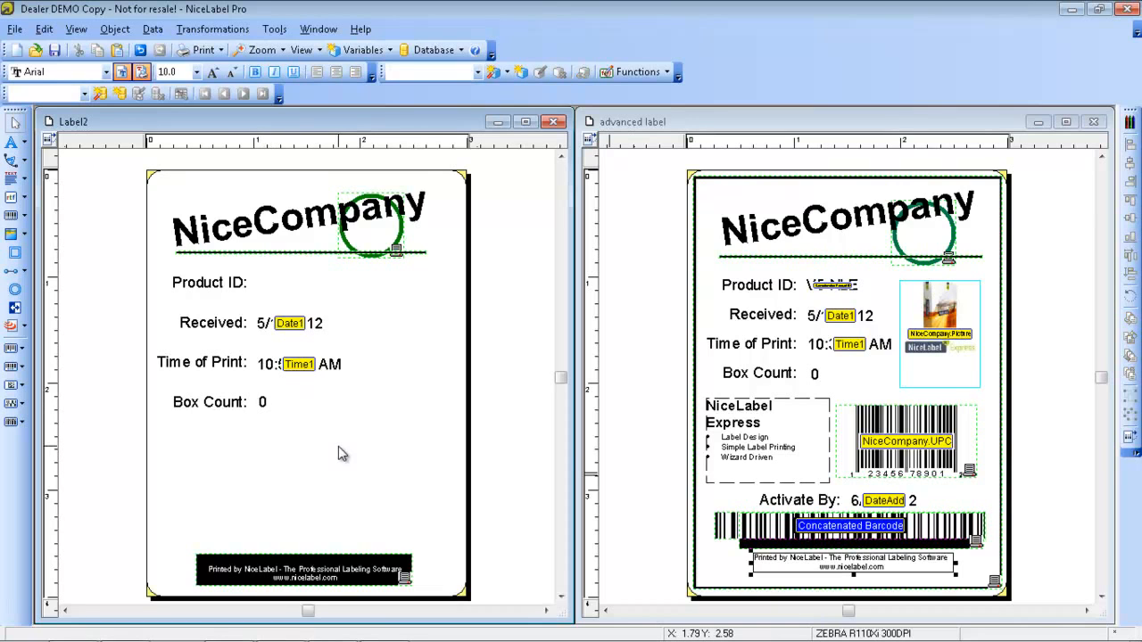
Step: Create an incrementing counter text field with starting value 001 and a maximum of 3 digits
left_click(27, 142)
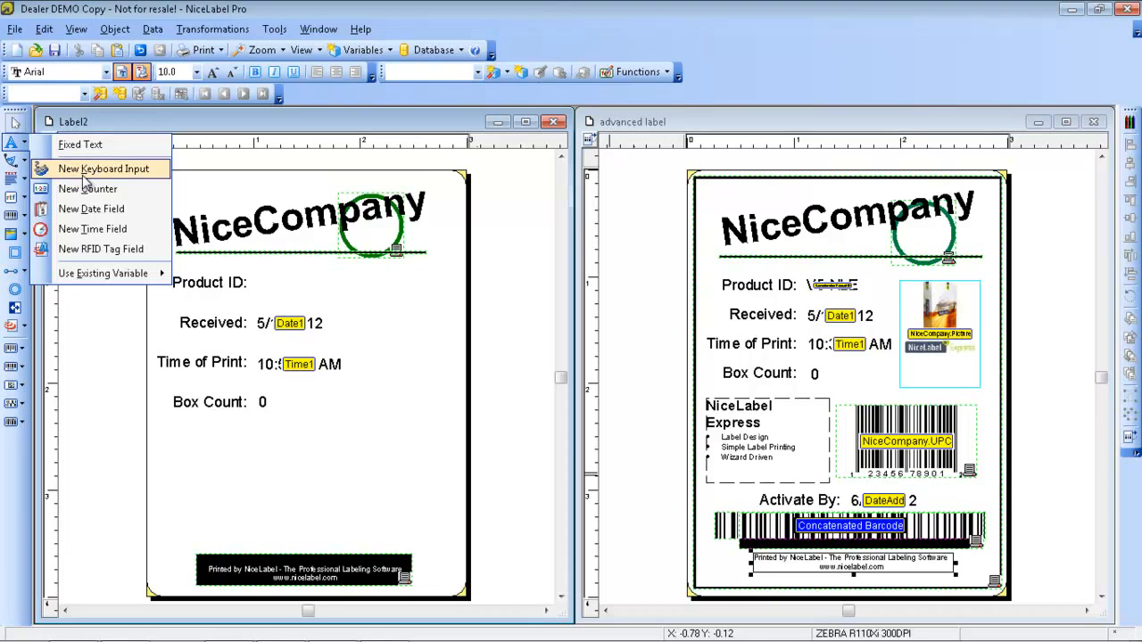
left_click(87, 190)
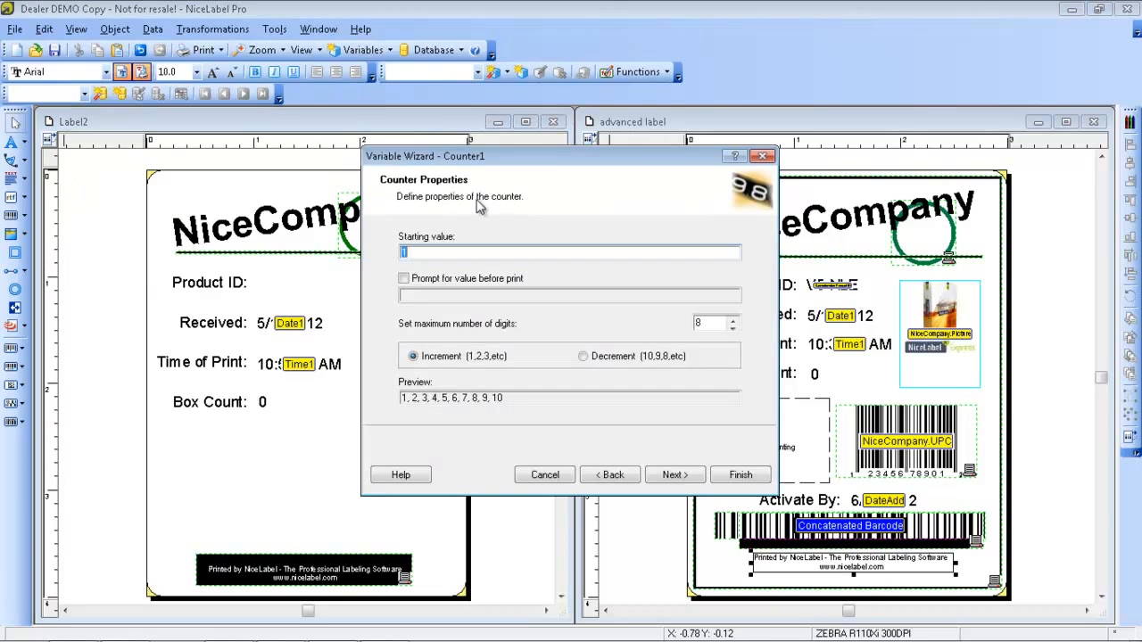
type("001")
left_click(731, 328)
left_click(731, 328)
left_click(732, 327)
left_click(732, 328)
left_click(732, 327)
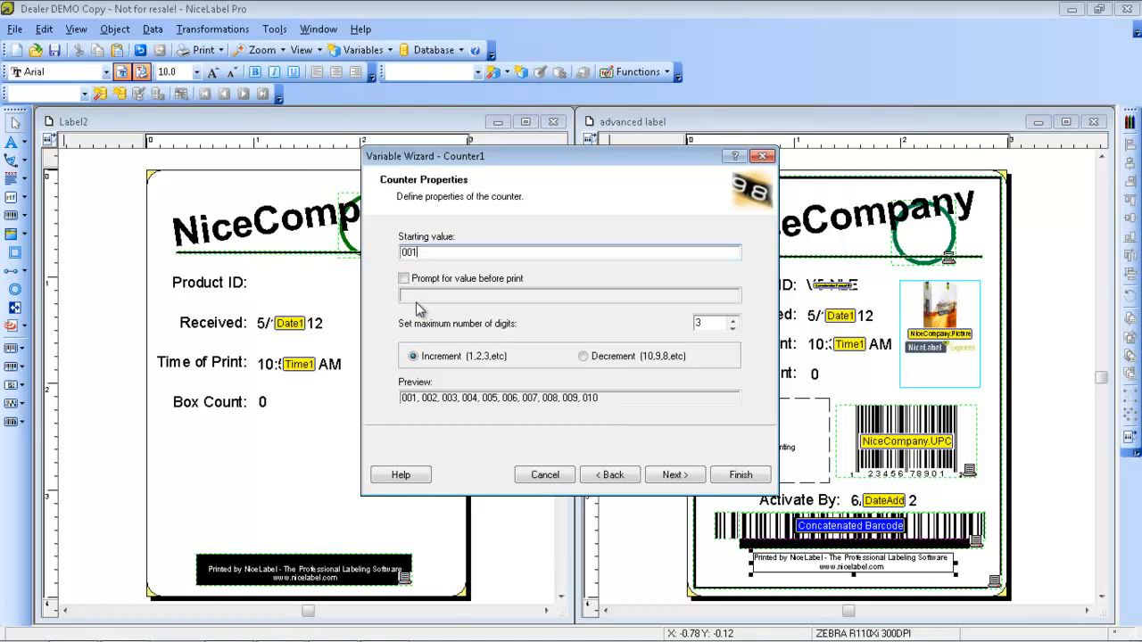
Step: Set the counter to roll over when it reaches 999 and finish its definition
left_click(671, 475)
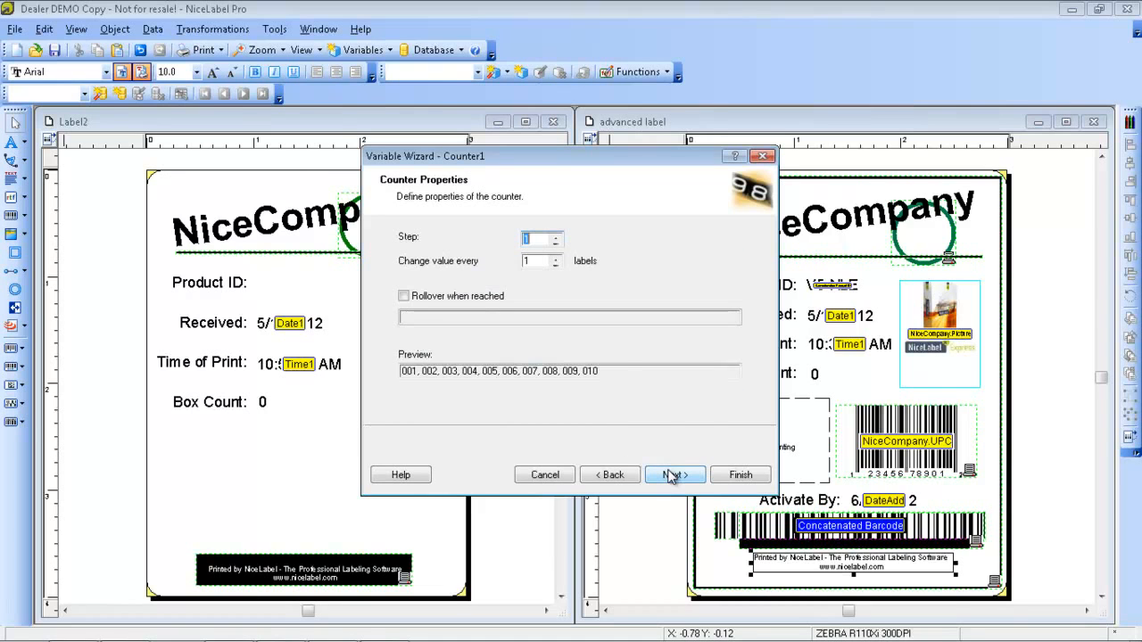
left_click(406, 296)
left_click(411, 318)
type("999")
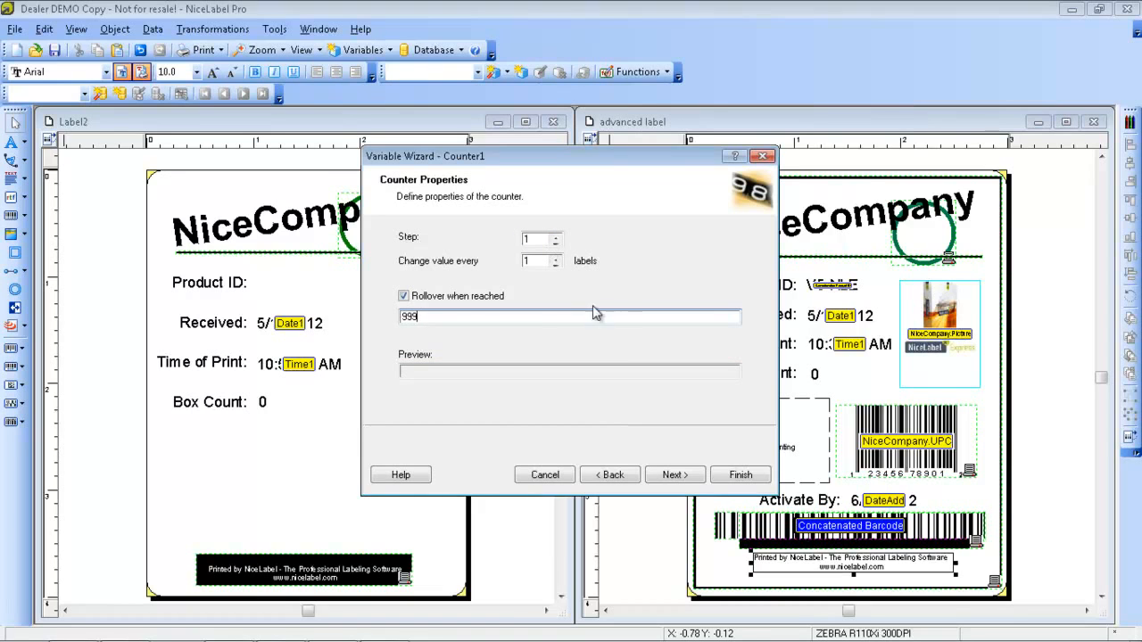
left_click(739, 475)
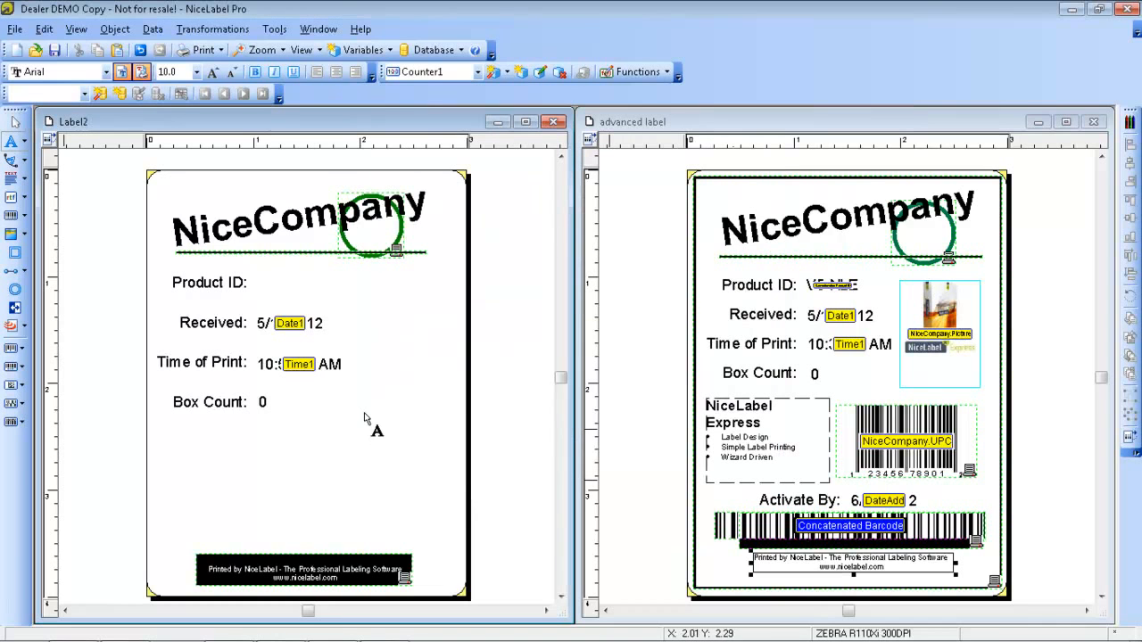
Step: Place the counter field in the empty area beside the box count value, then delete it from Label2
left_click(371, 420)
left_click(374, 411)
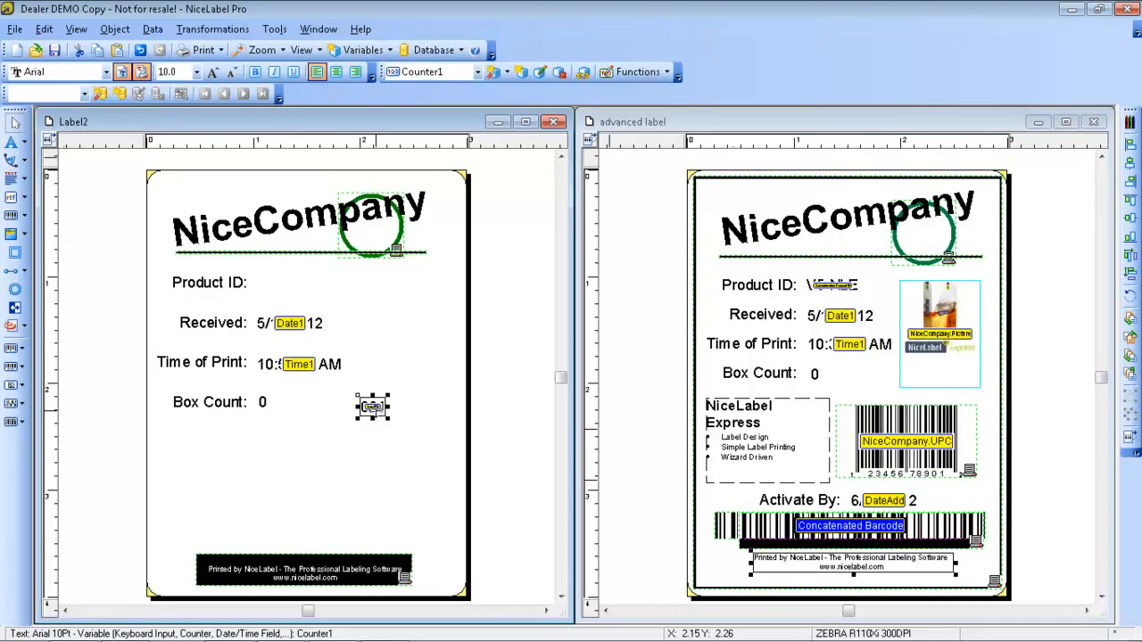
key("Delete")
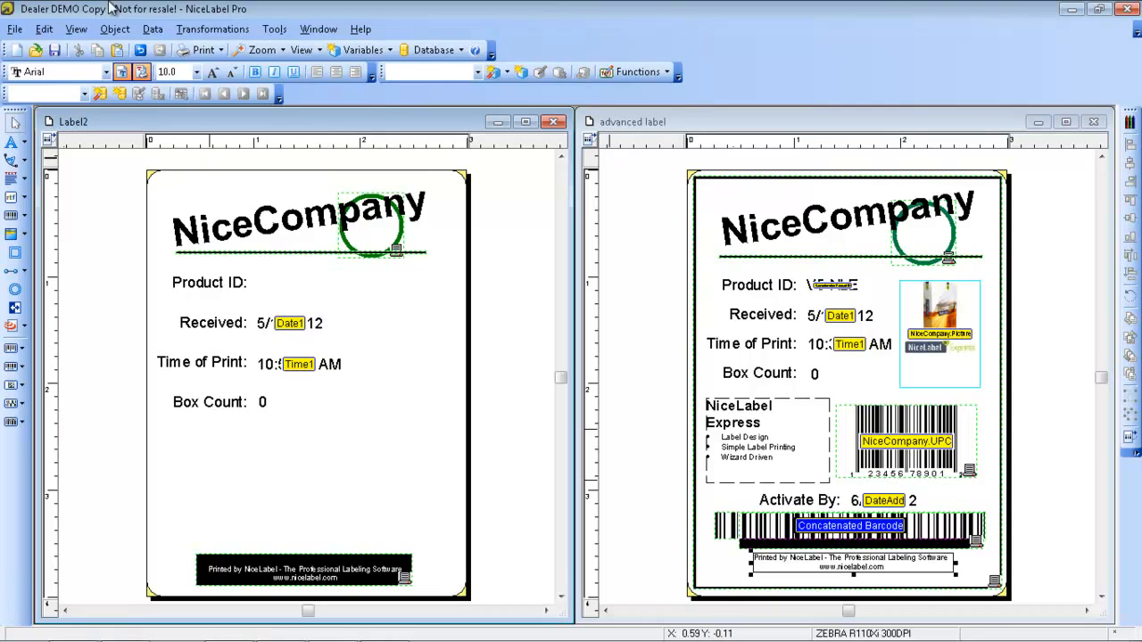
Step: Display the design grid on the labels
left_click(77, 30)
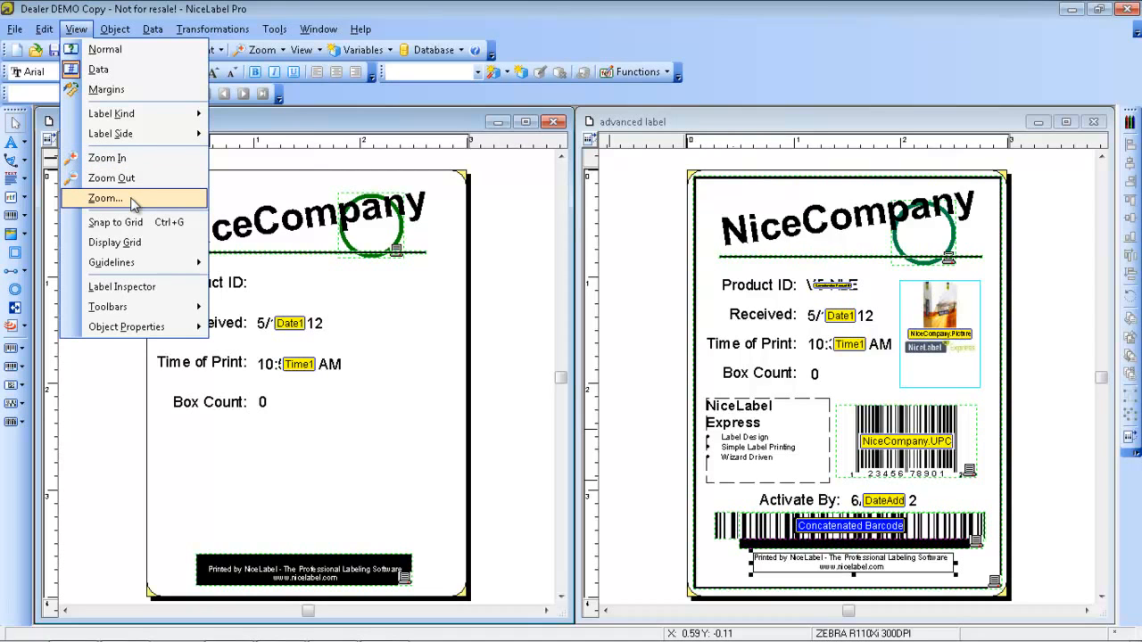
left_click(116, 243)
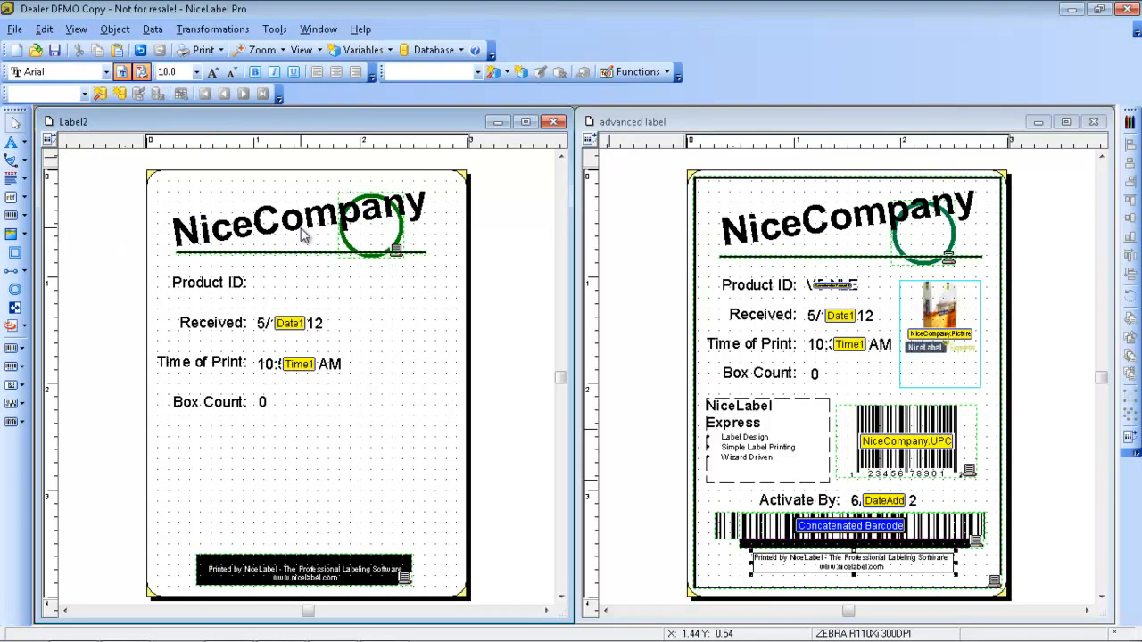
Step: Hide the design grid and add a horizontal guideline at position 0.0 cm on Label2
left_click(76, 28)
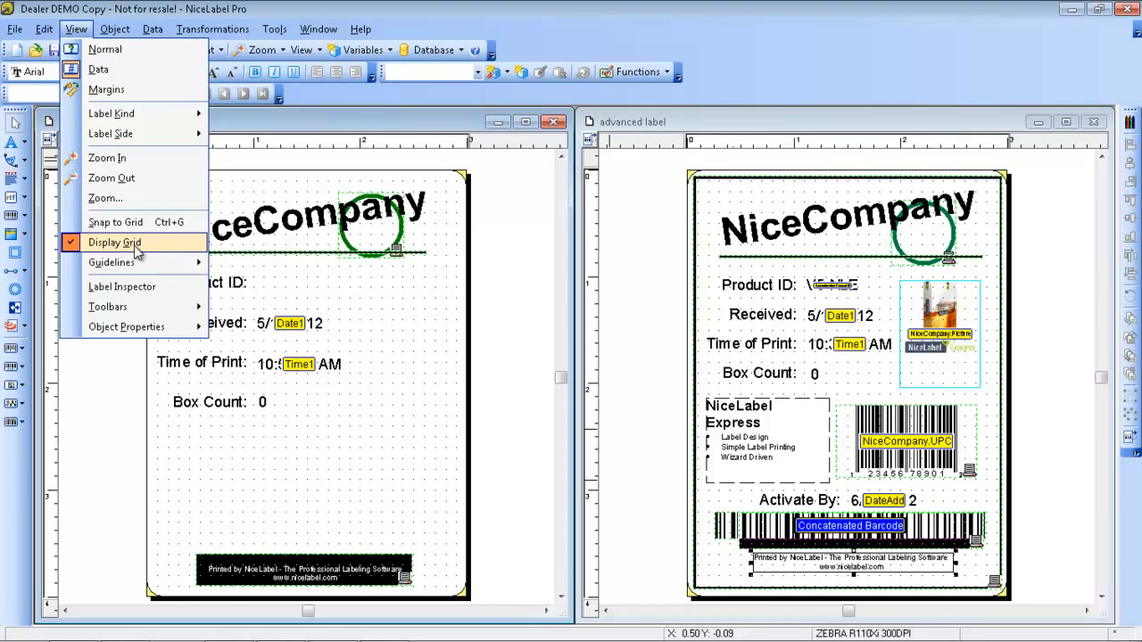
left_click(138, 242)
left_click(88, 33)
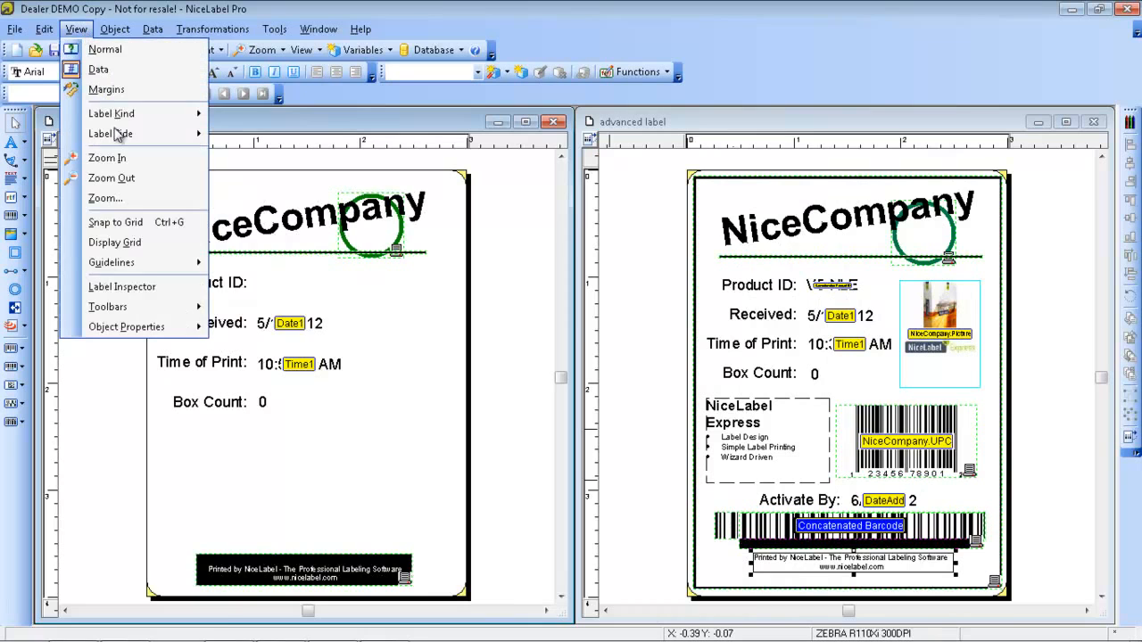
mouse_move(150, 267)
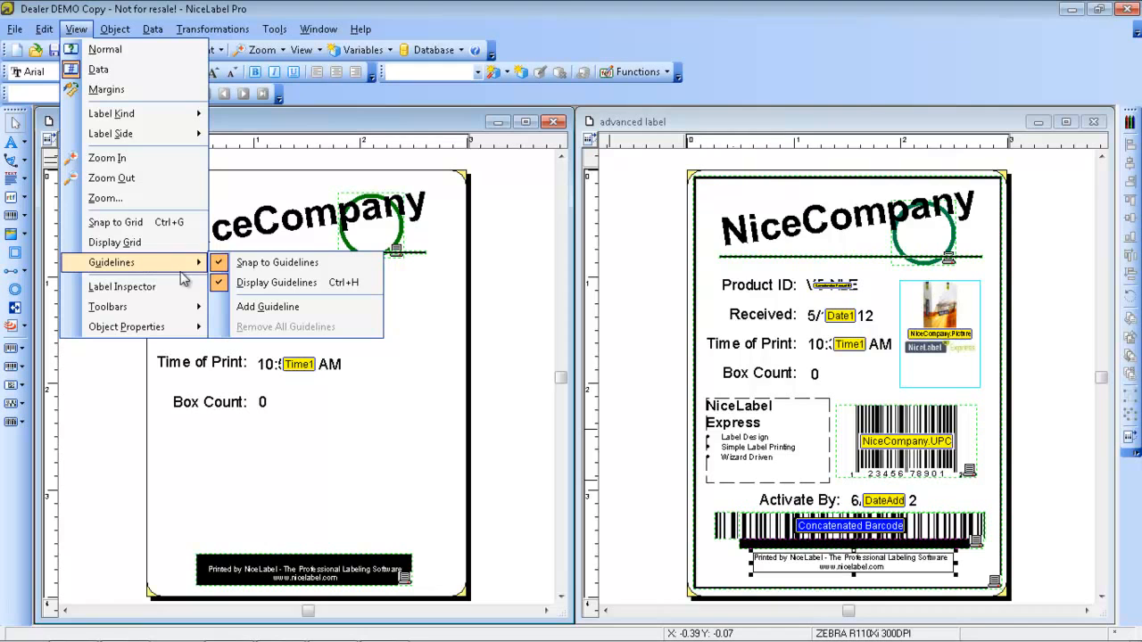
left_click(280, 308)
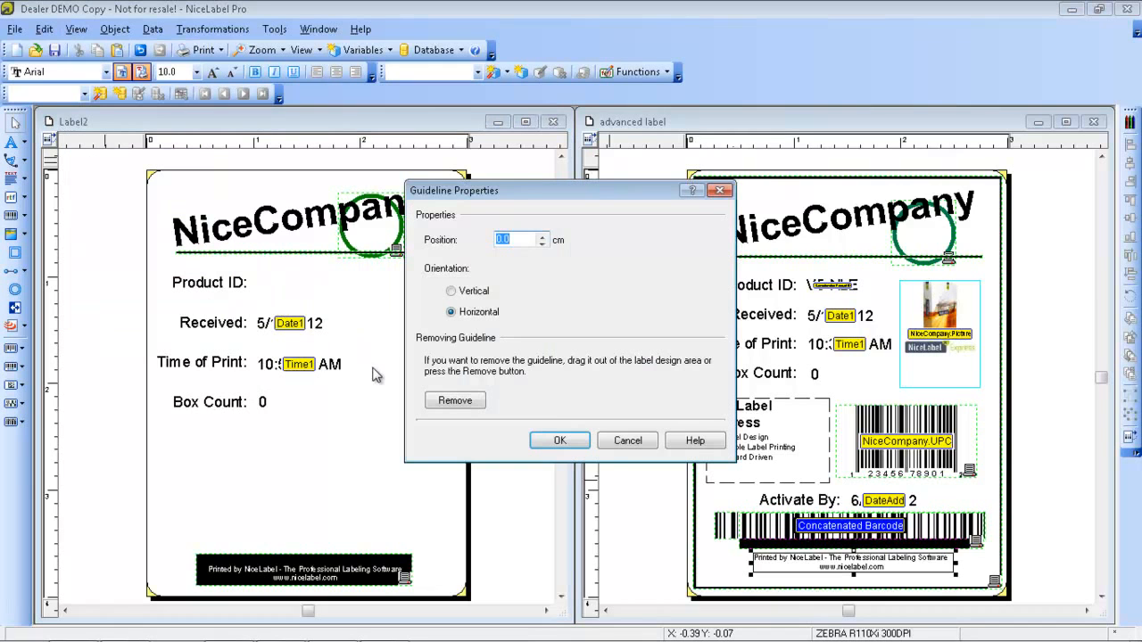
left_click(559, 440)
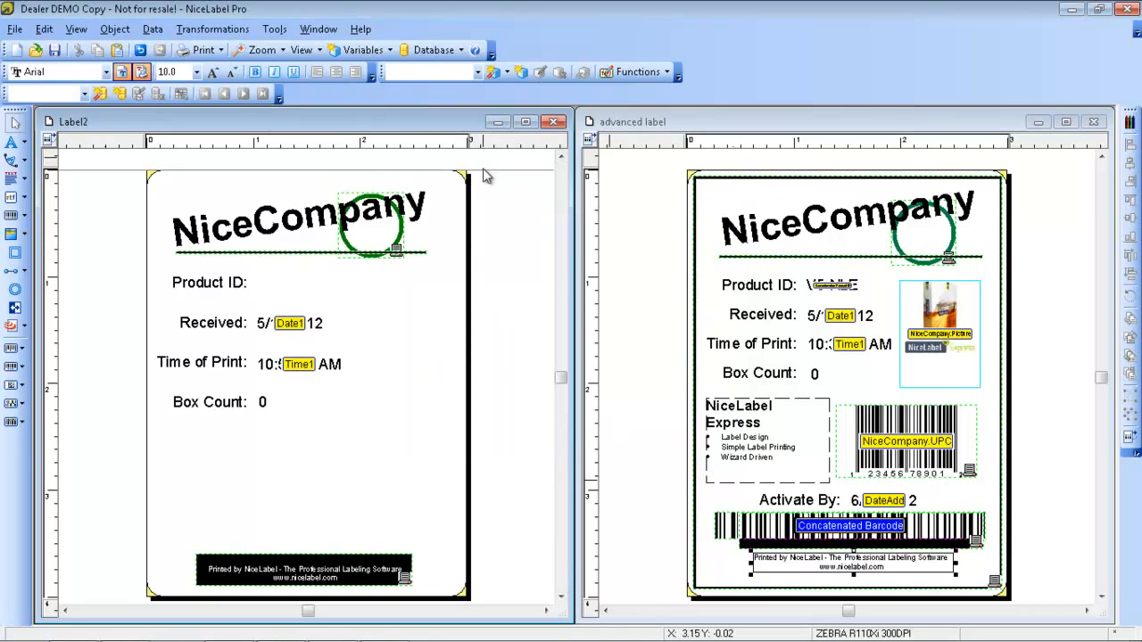
Step: Move the guideline down to about 1.86 on the vertical ruler, beside the Time of Print row, and turn off guideline display
left_click_drag(480, 171, 451, 371)
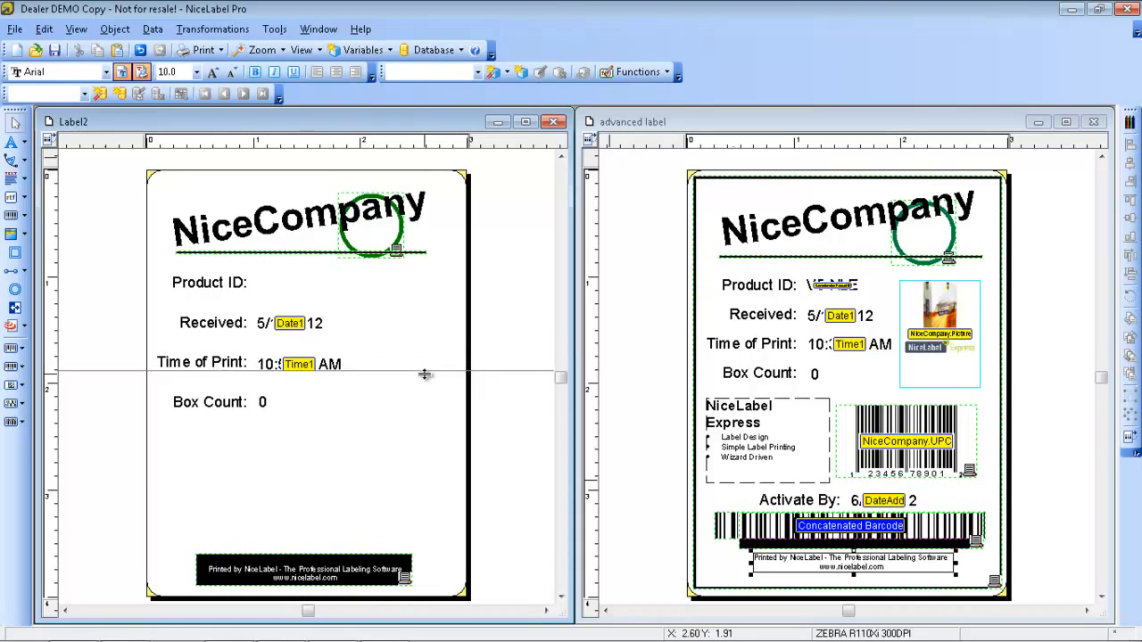
left_click_drag(425, 371, 425, 370)
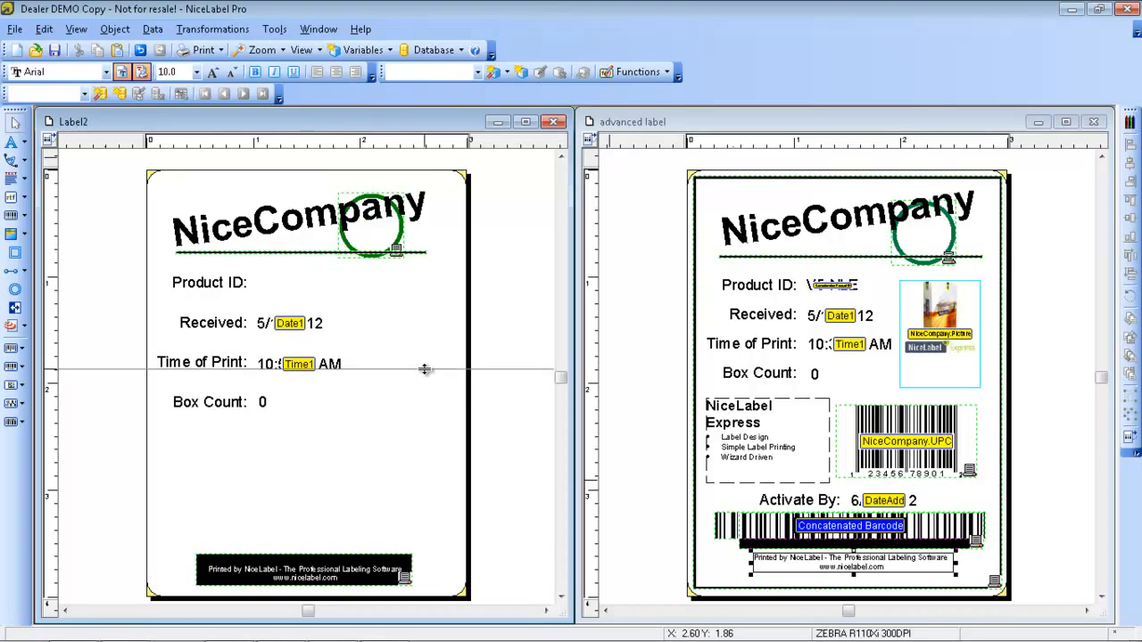
left_click(76, 29)
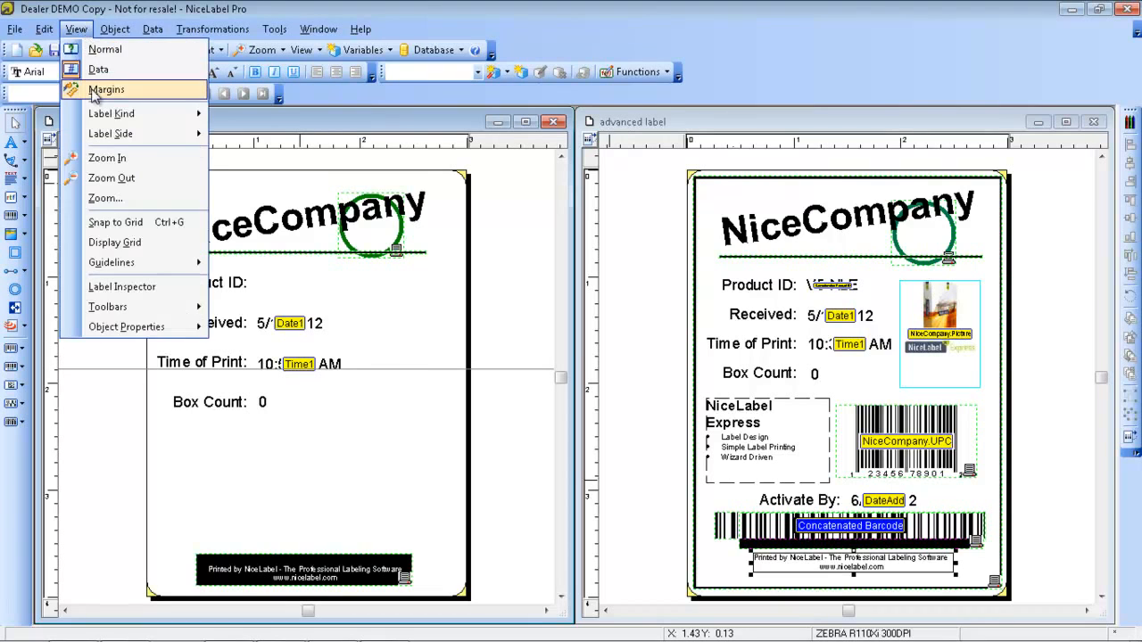
mouse_move(112, 264)
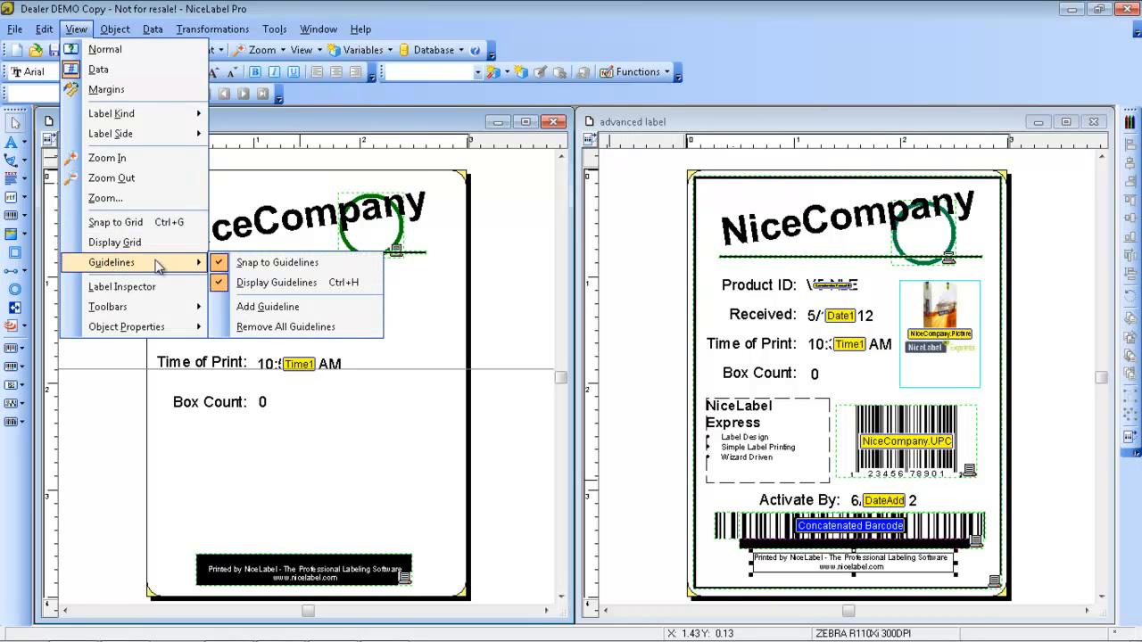
left_click(228, 284)
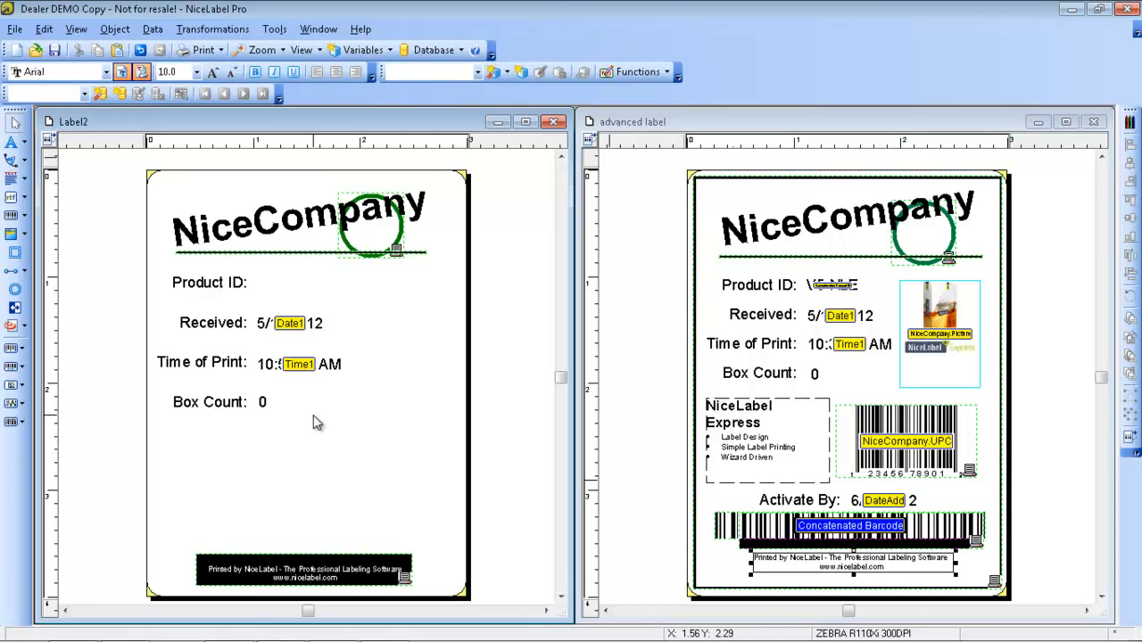
Step: Switch to File Explorer, open the Example database in Access, examine the records of its NiceCompany table, and close Access
mouse_move(267, 636)
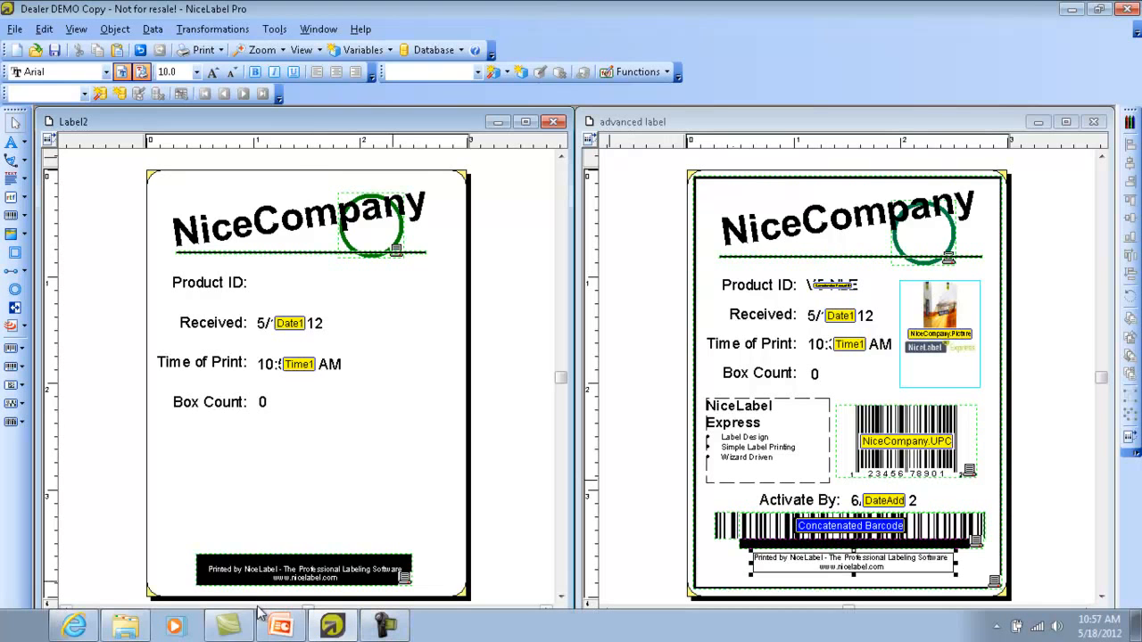
left_click(132, 626)
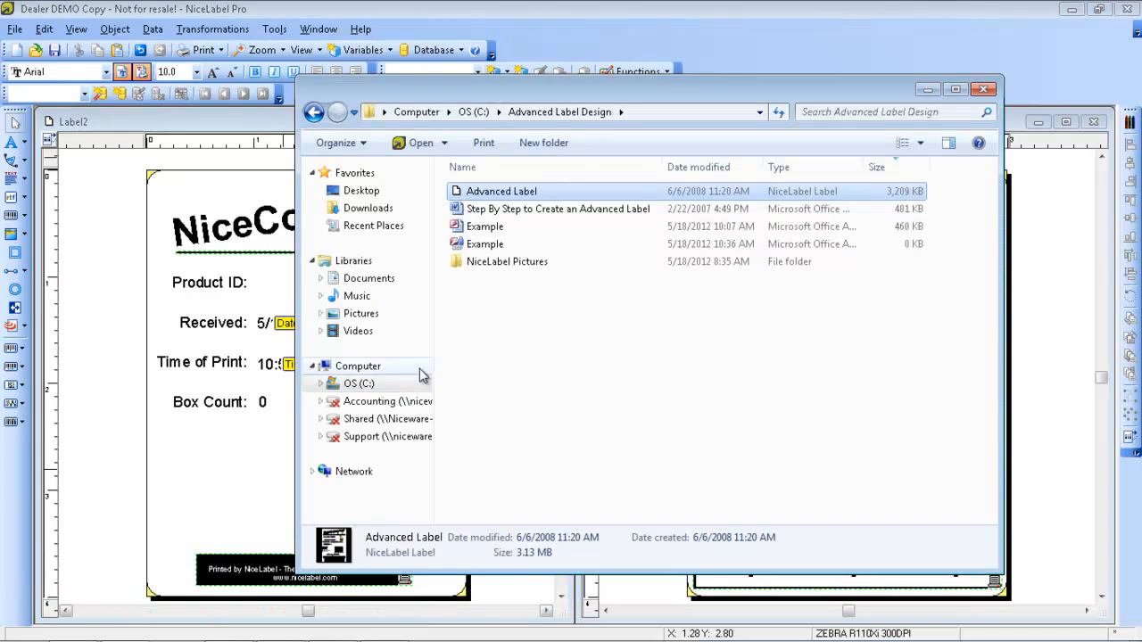
left_click(491, 228)
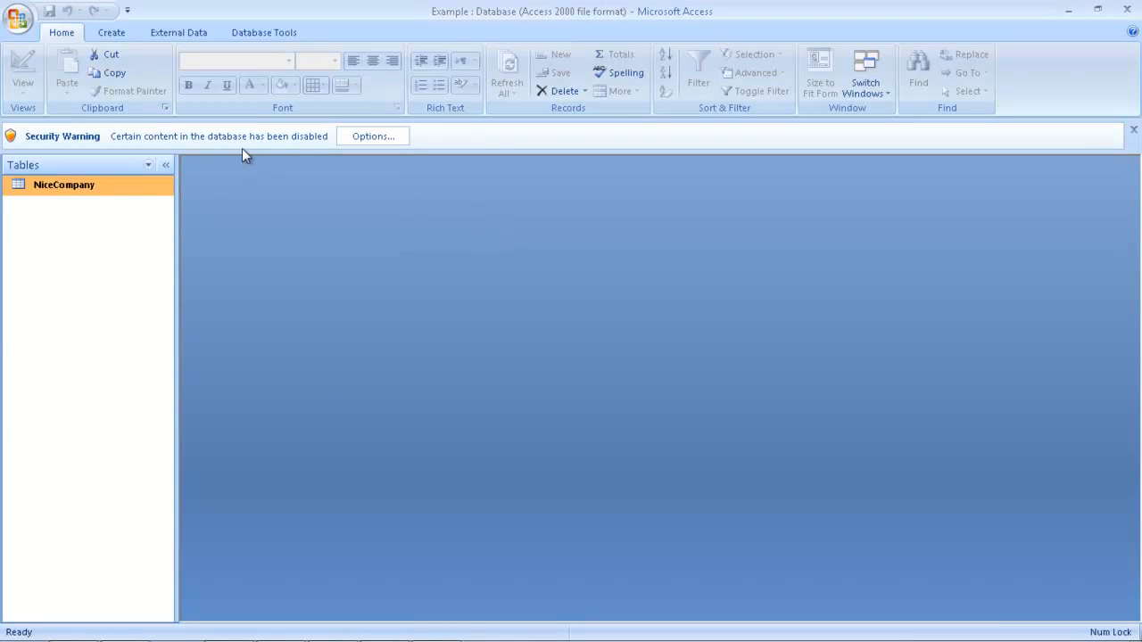
double_click(71, 190)
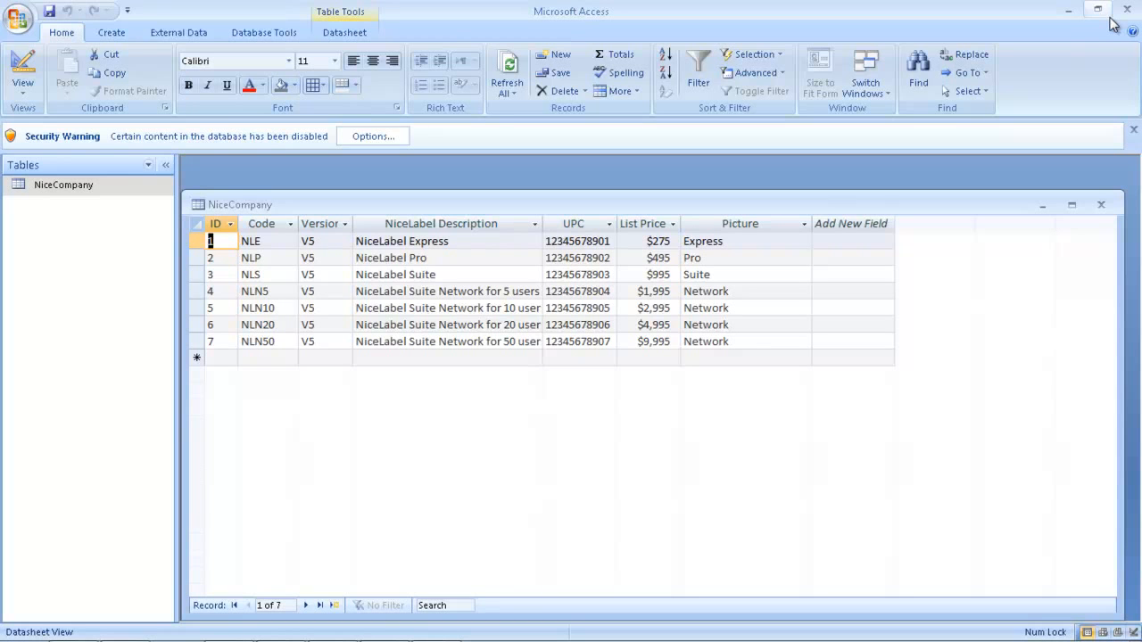
left_click(1127, 9)
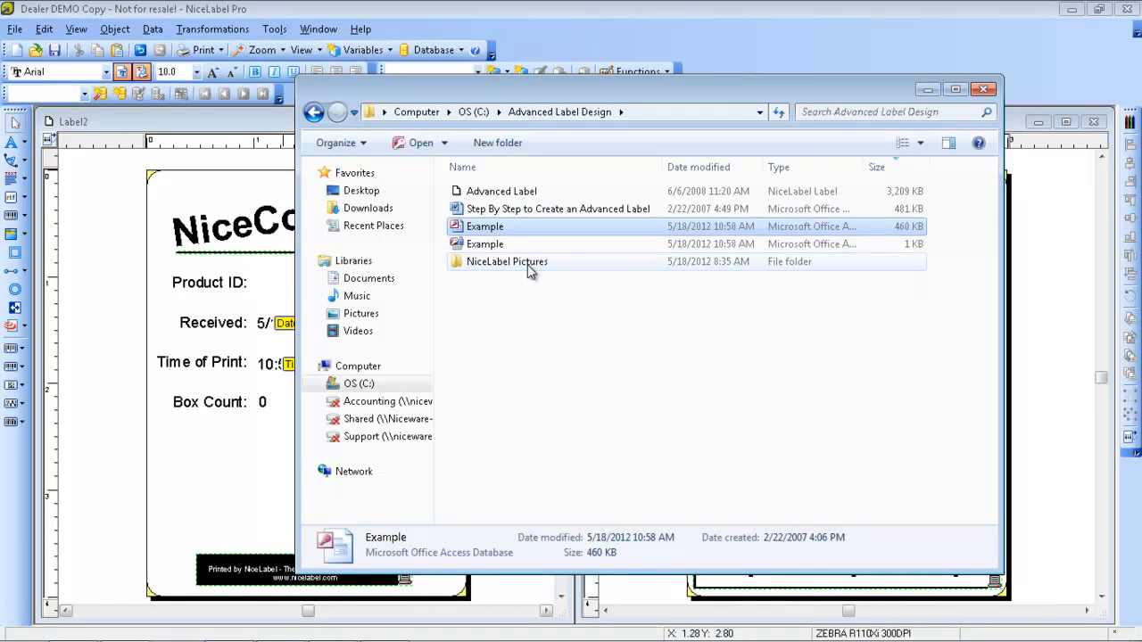
Step: Look through the NiceLabel Pictures folder, return to the Advanced Label Design folder, and minimize File Explorer
double_click(527, 264)
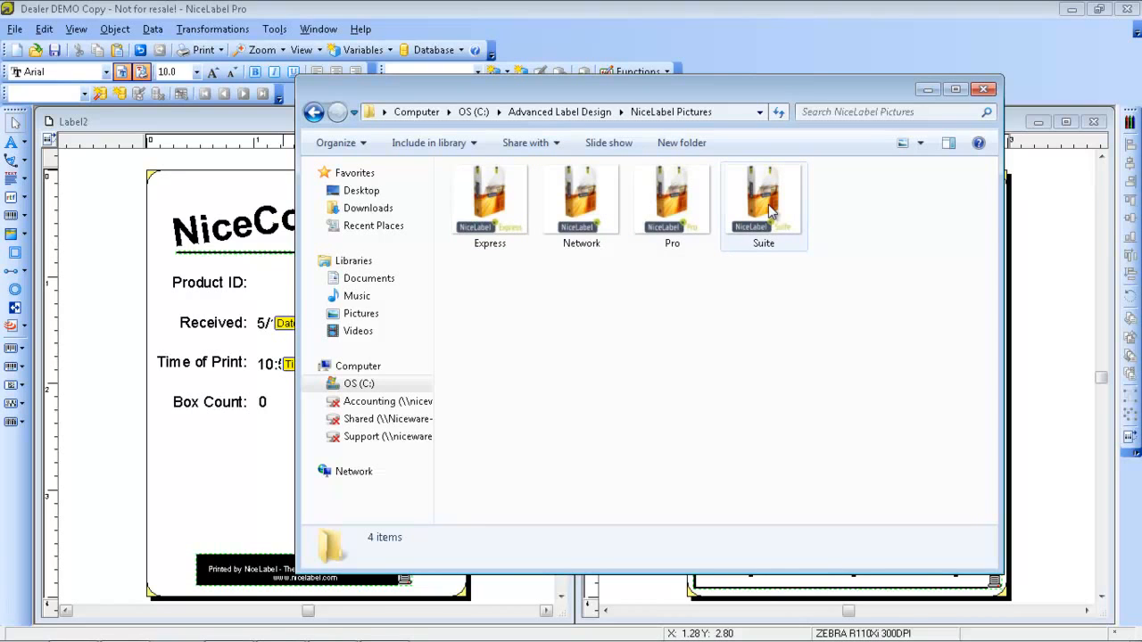
left_click(313, 111)
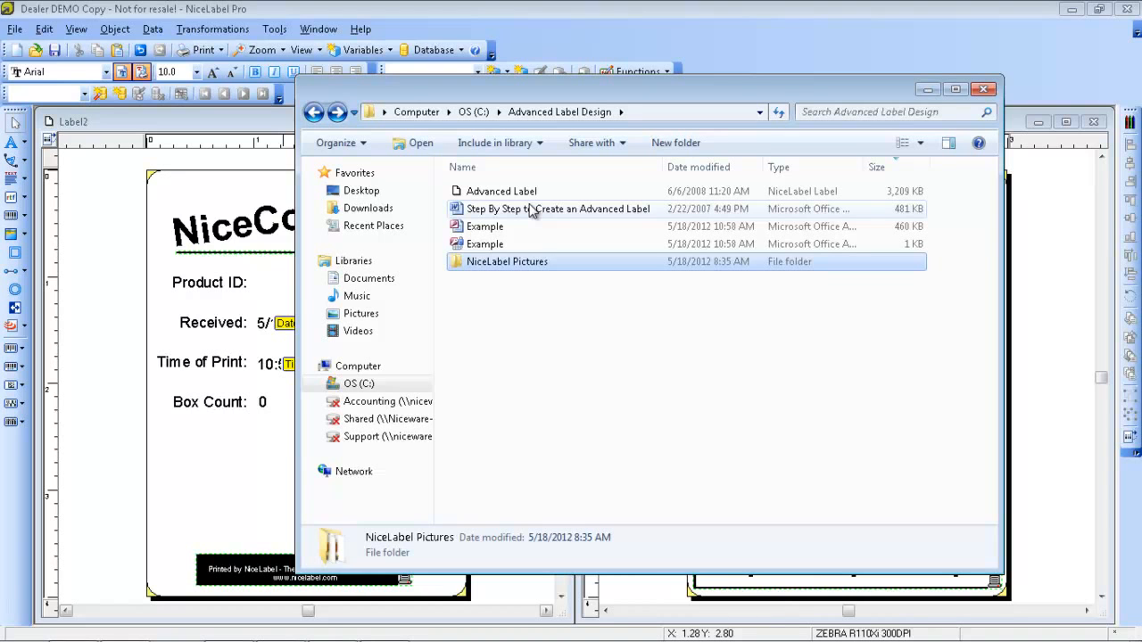
left_click(928, 91)
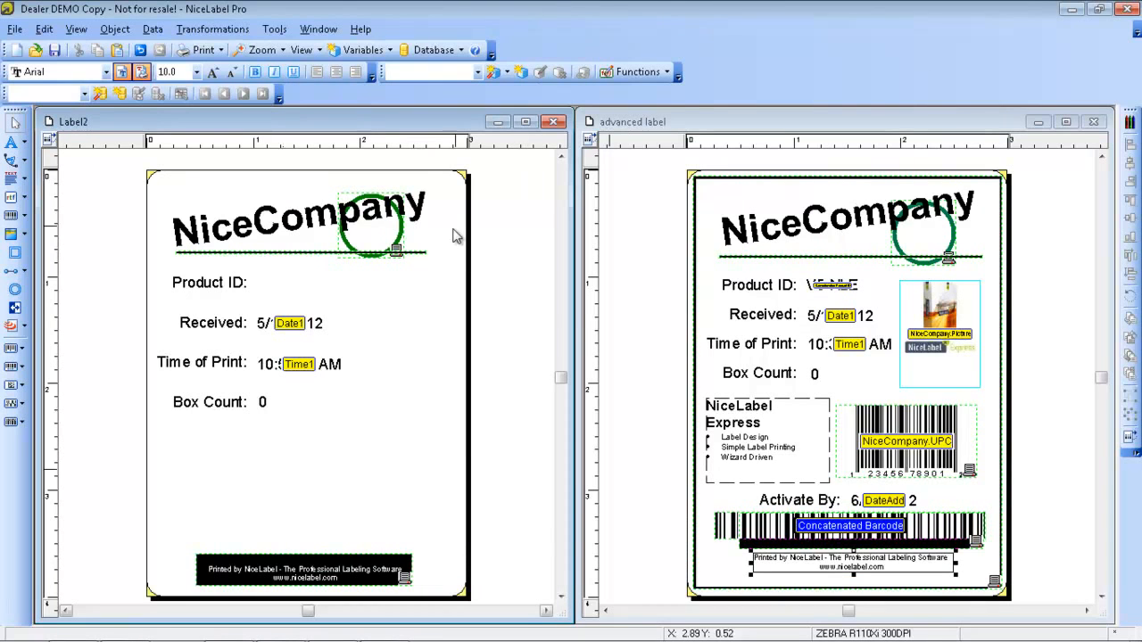
Step: Start the Database Wizard for Label2 with direct database access, selecting the Example.mdb database and its NiceCompany table
left_click(153, 30)
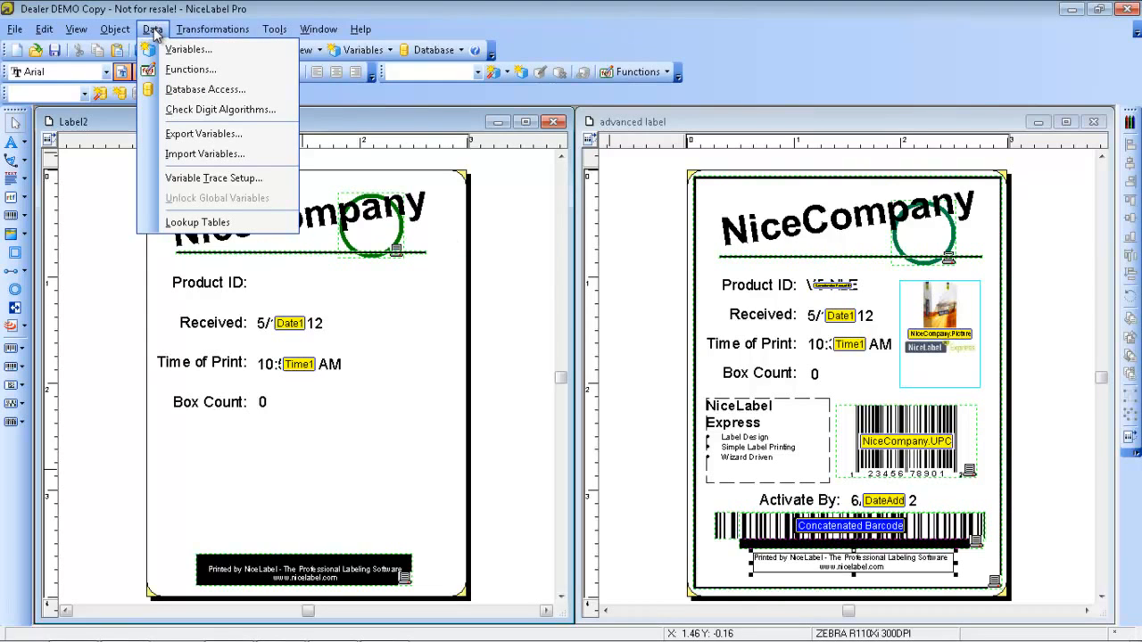
left_click(195, 91)
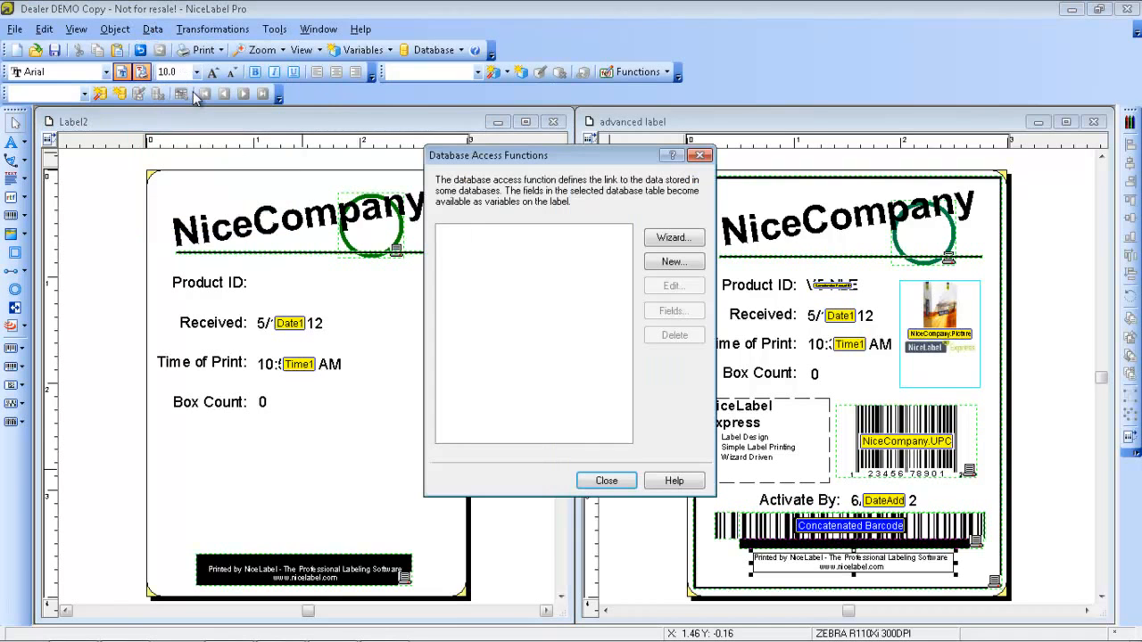
left_click(674, 238)
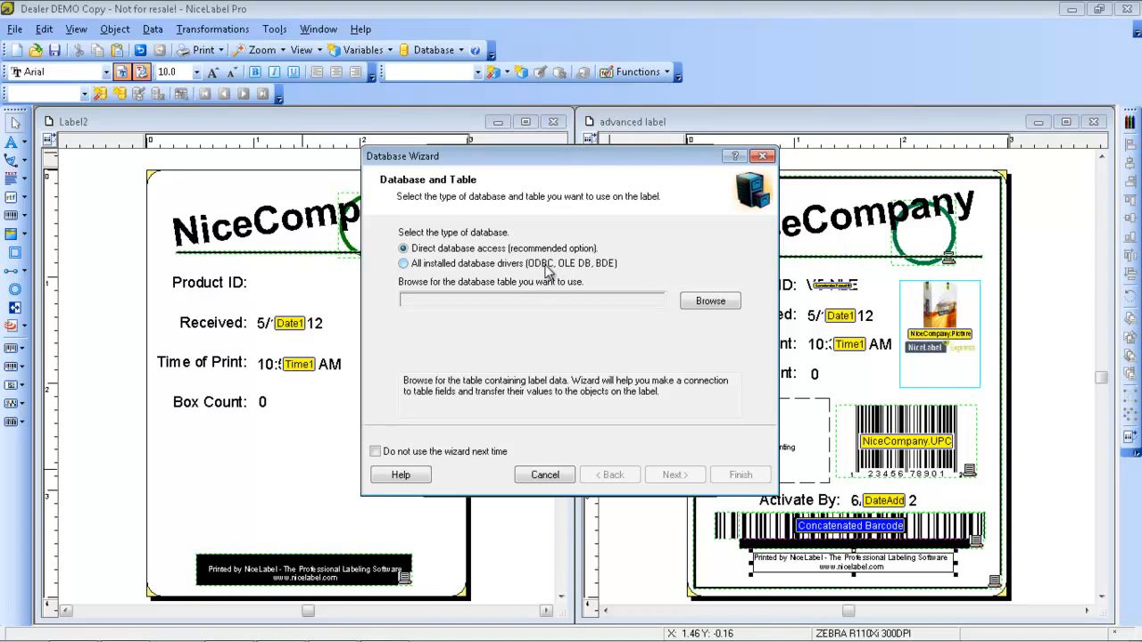
left_click(704, 302)
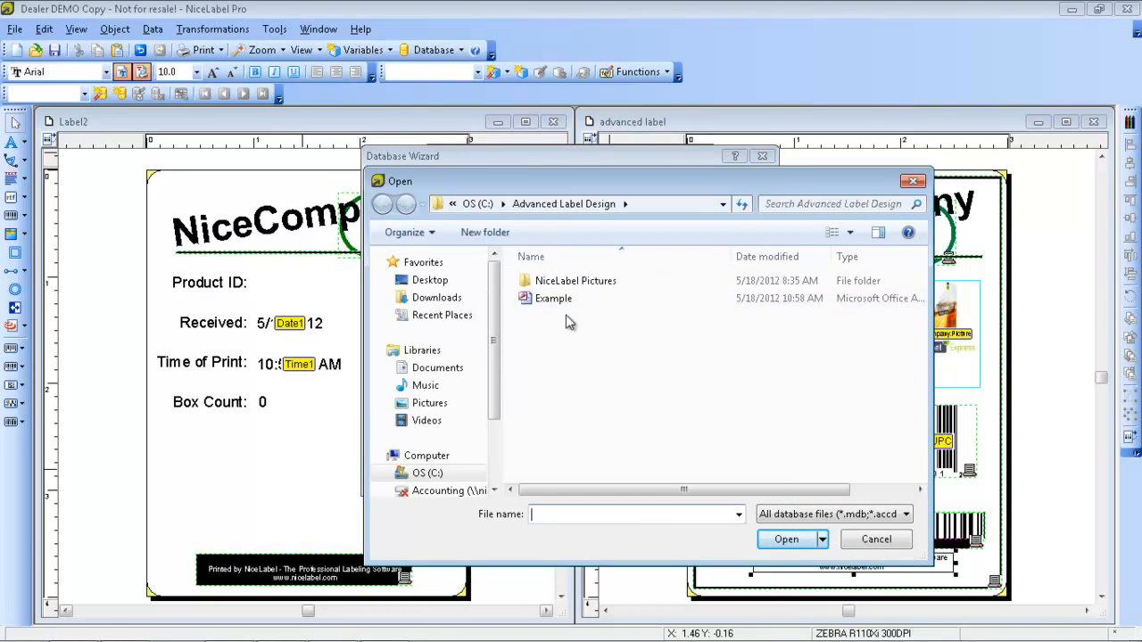
left_click_drag(582, 182, 562, 216)
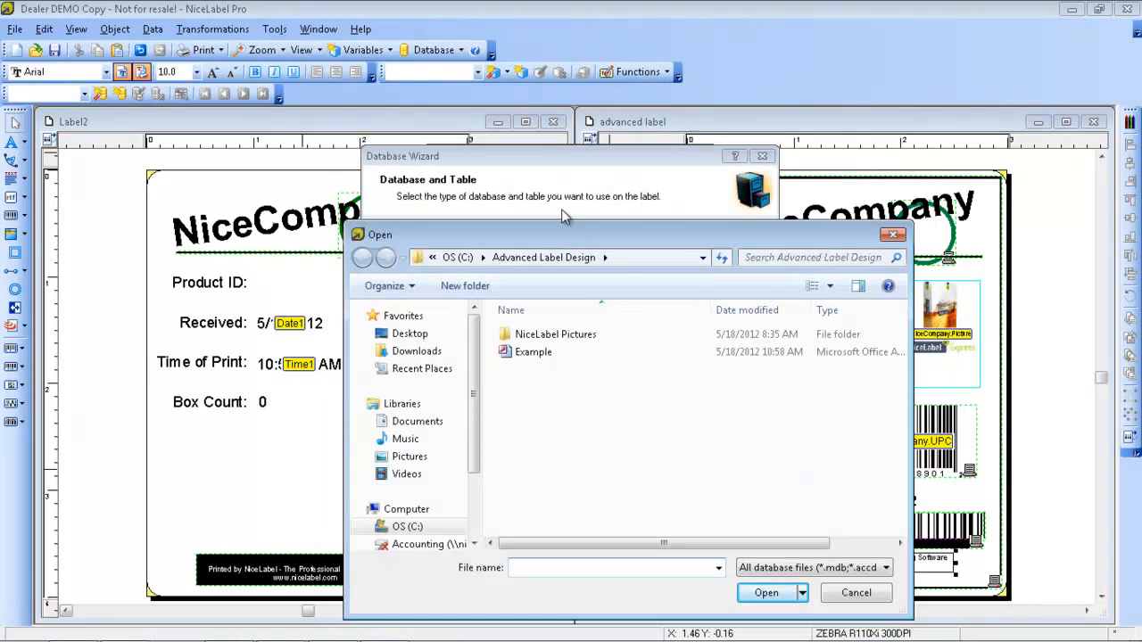
left_click(530, 356)
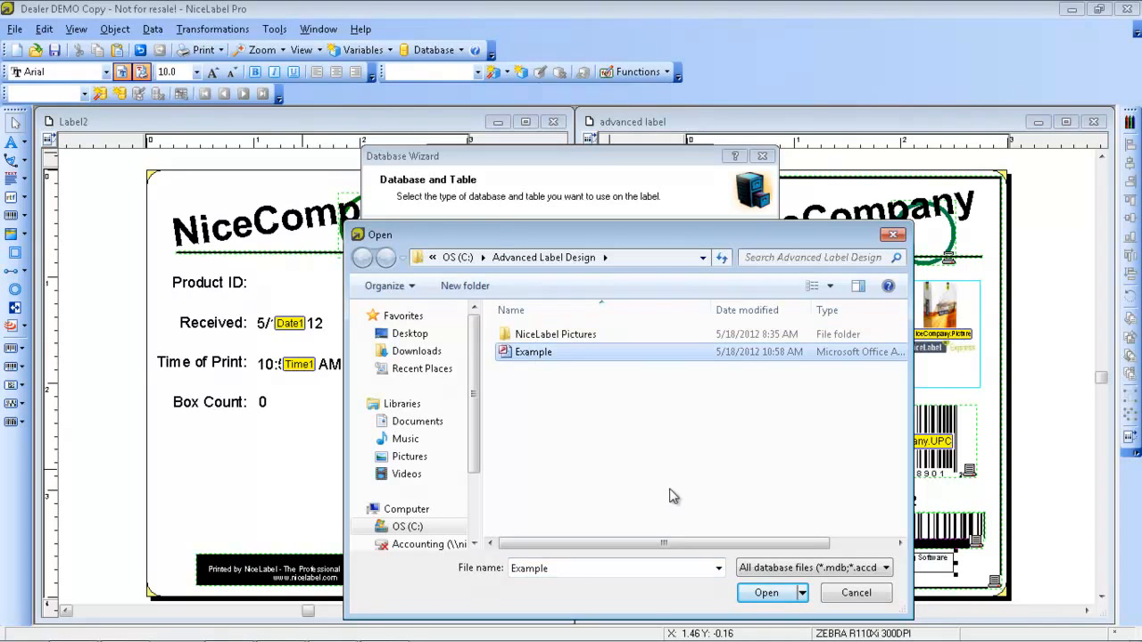
left_click(750, 595)
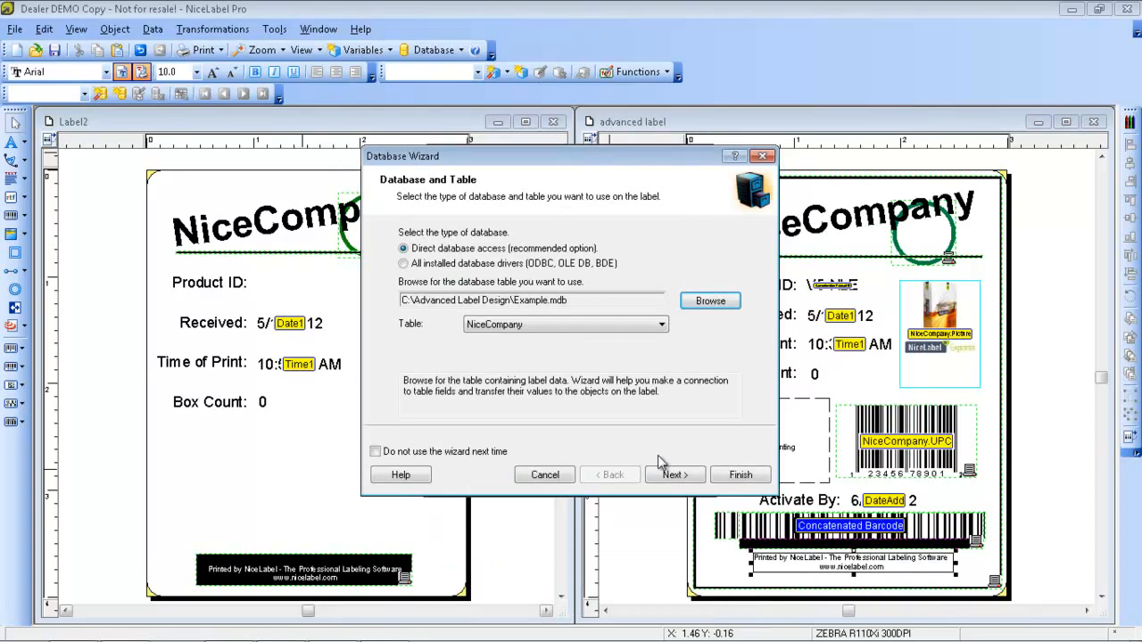
left_click(616, 329)
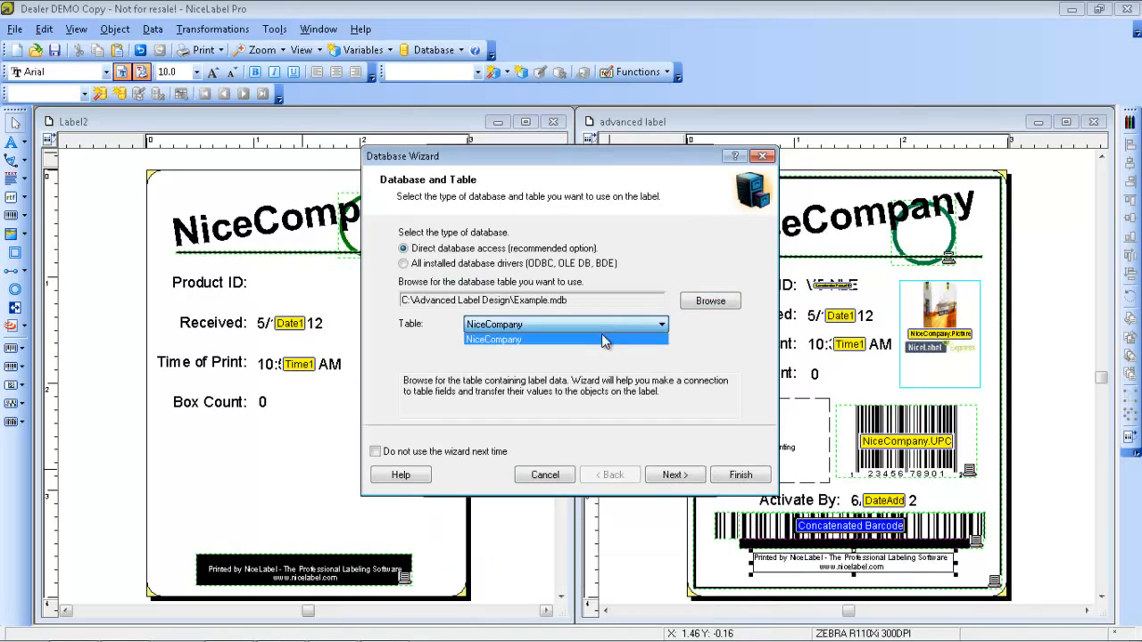
left_click(625, 363)
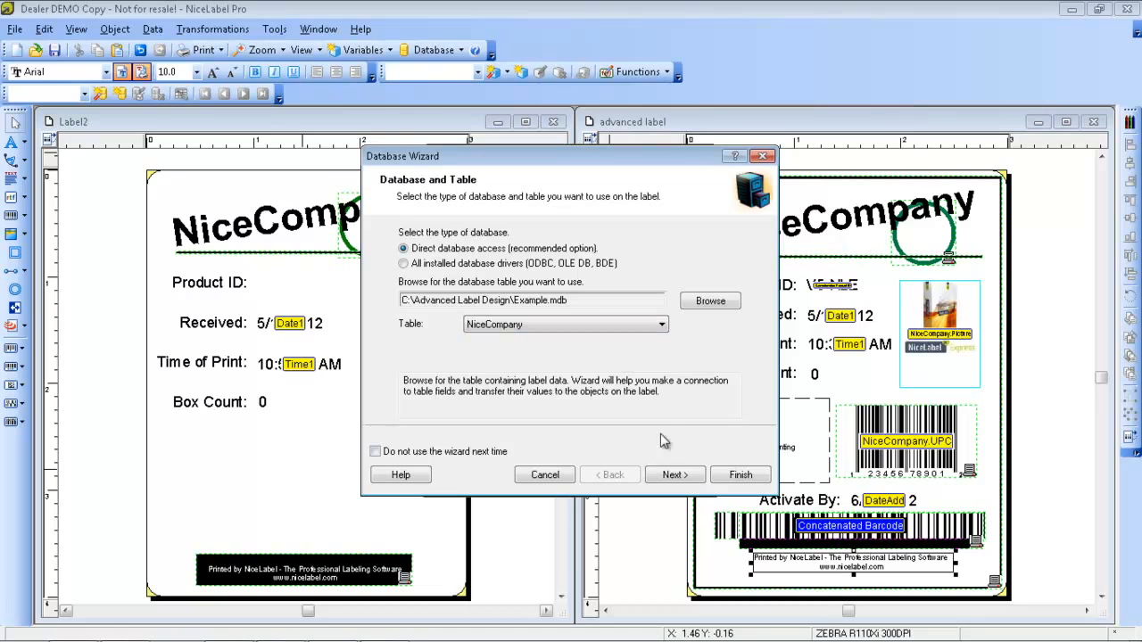
left_click(677, 482)
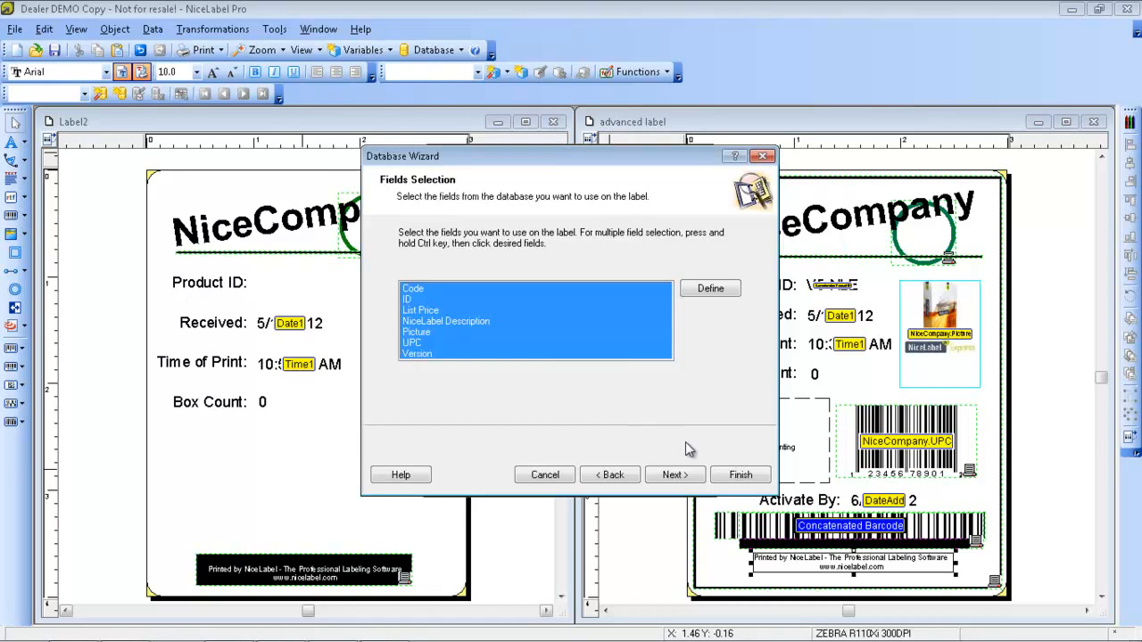
Step: Use all NiceCompany fields, print one label for each of all records, choose to link fields manually, and finish the database connection
left_click(675, 475)
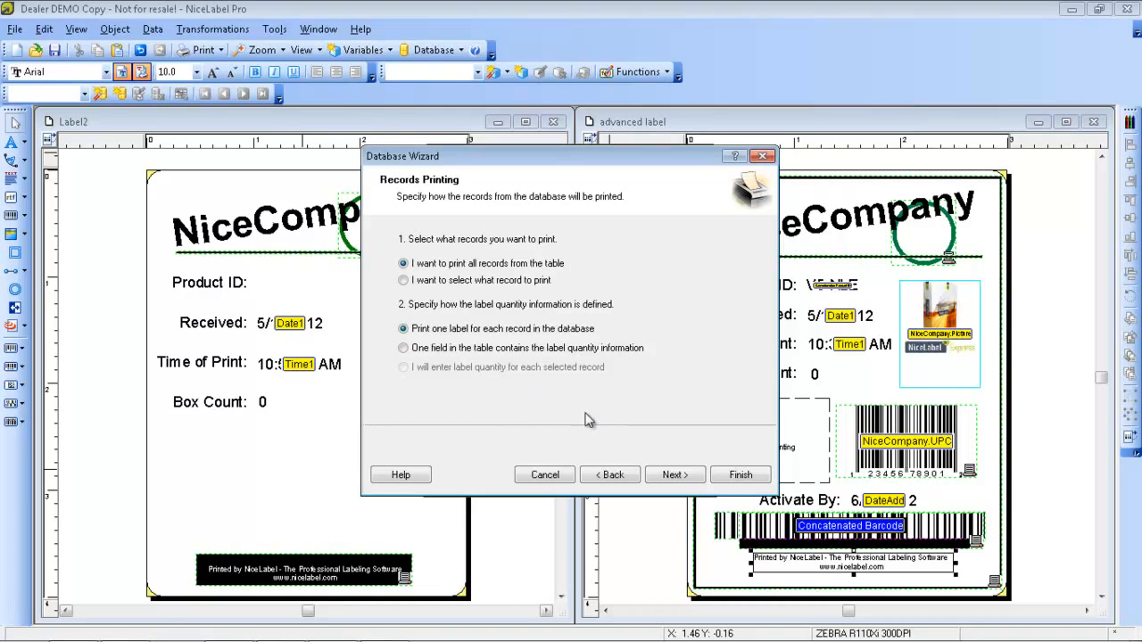
left_click(675, 480)
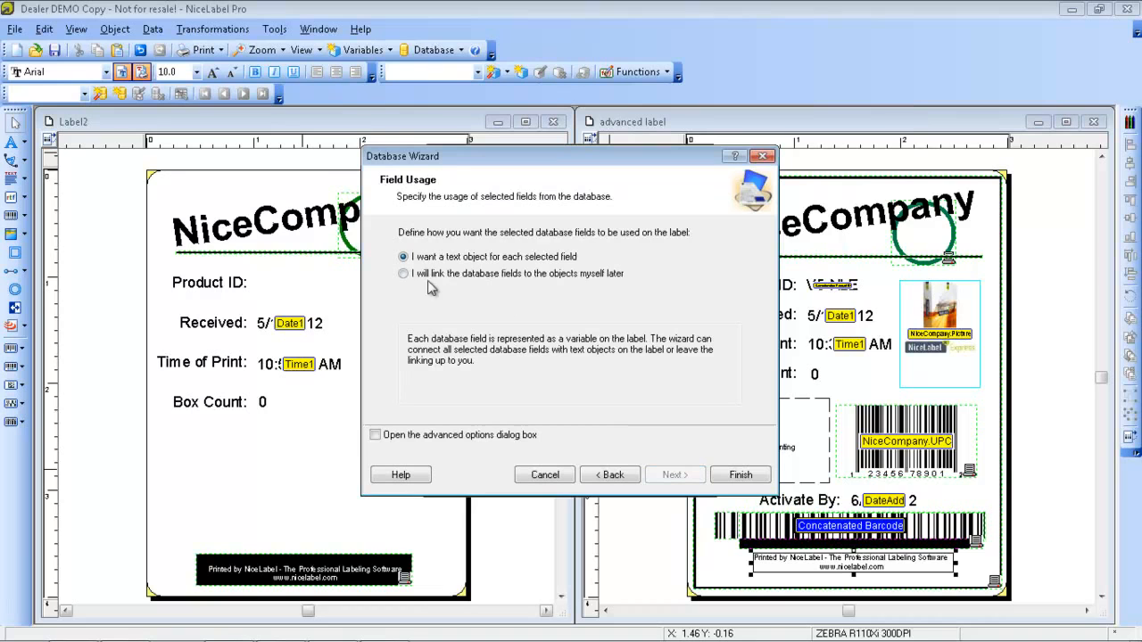
left_click(403, 276)
left_click(742, 474)
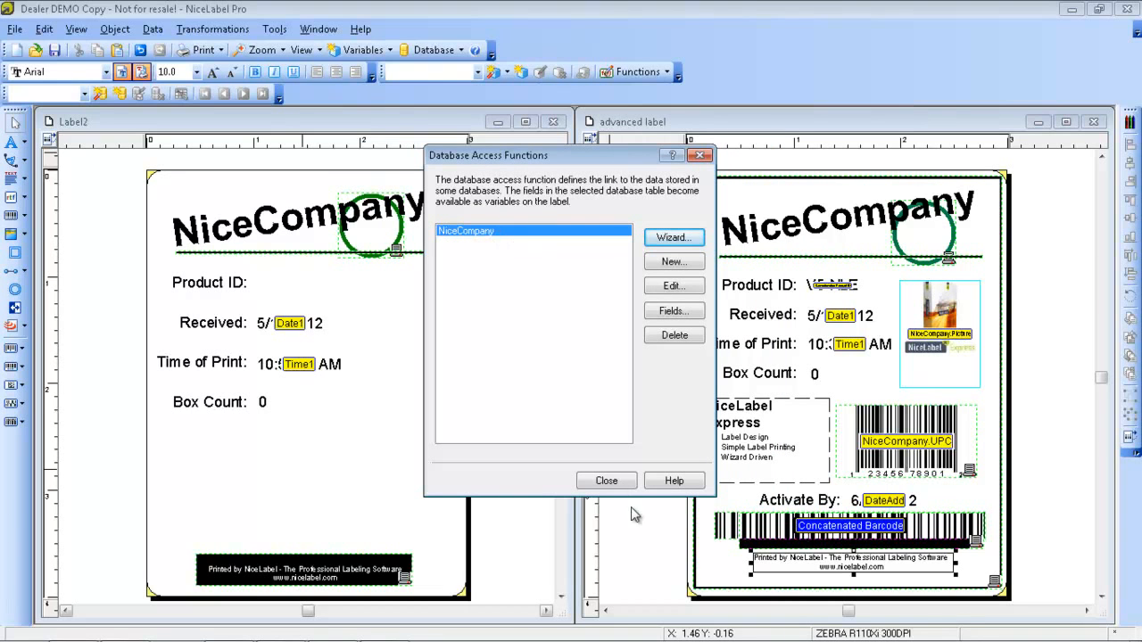
left_click(606, 482)
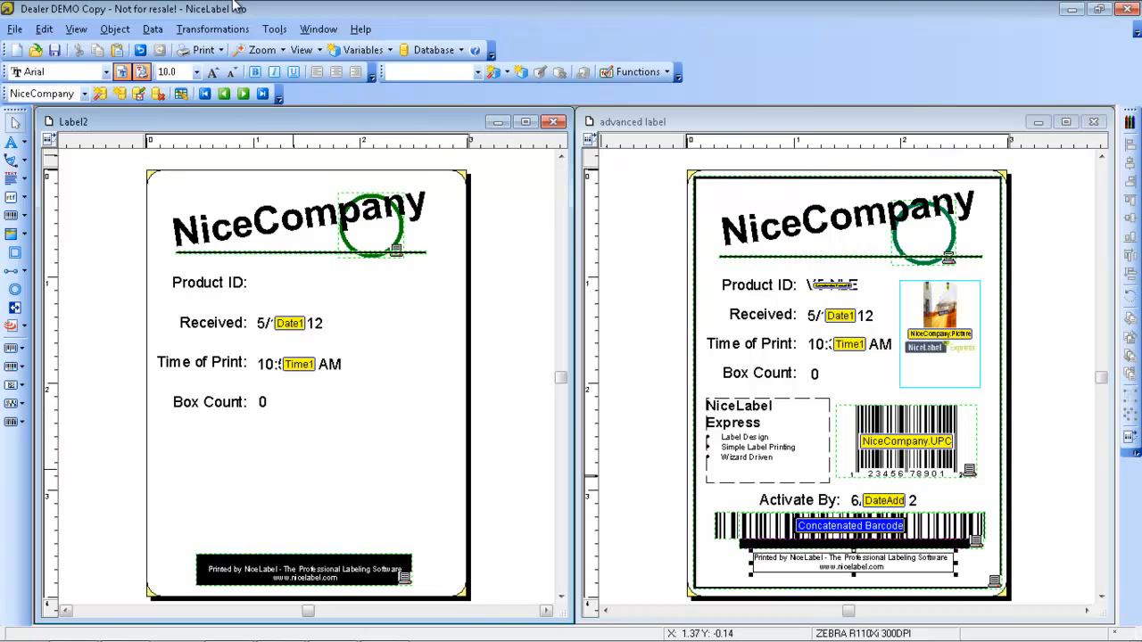
Step: Review the label's variable list, including the NiceCompany database fields, and close it
left_click(154, 29)
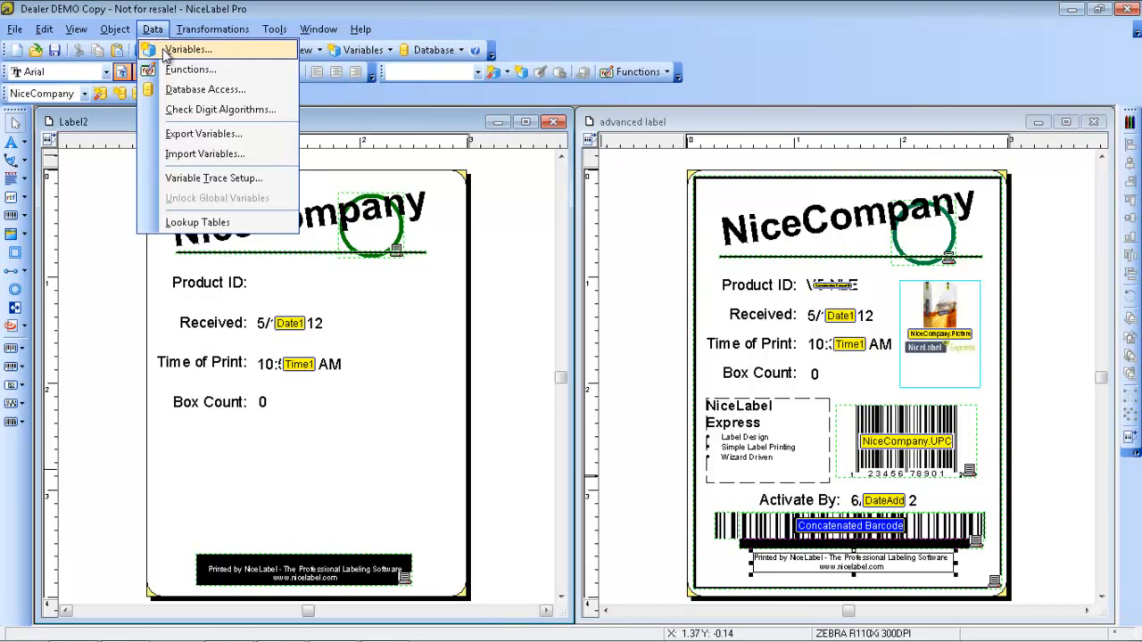
left_click(166, 51)
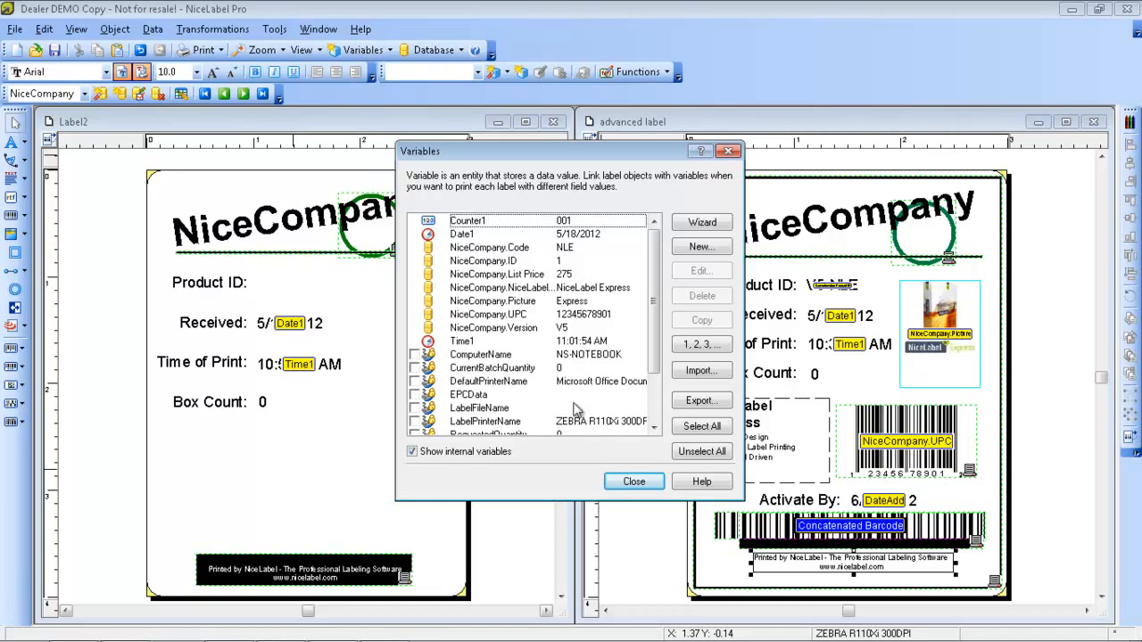
left_click(634, 483)
left_click(634, 483)
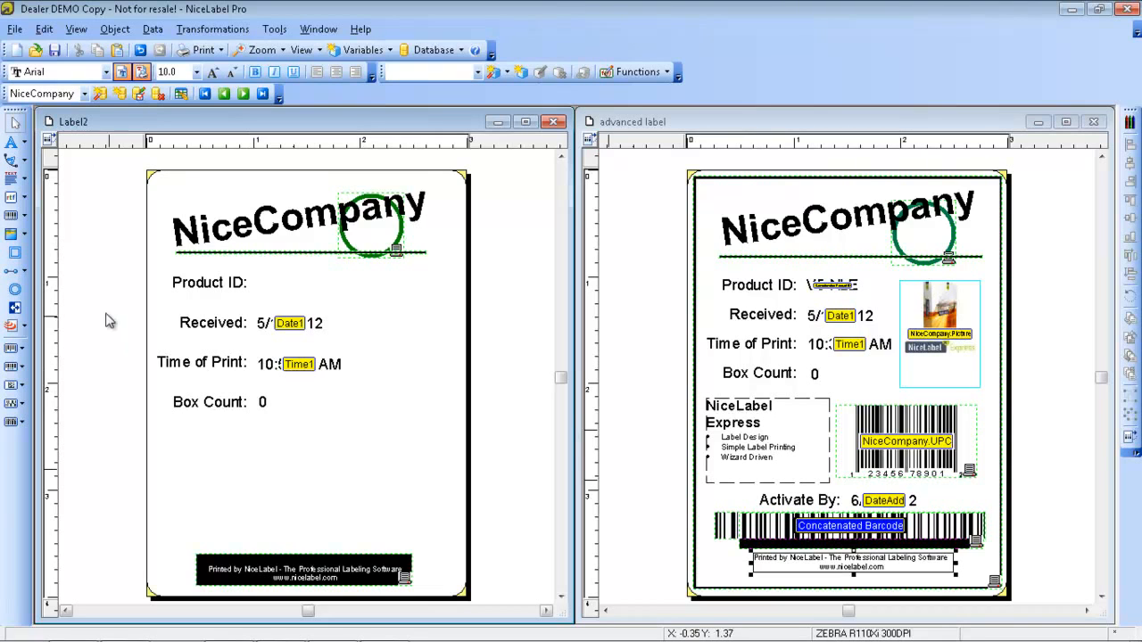
Step: Place a rich text box about 0.79 x 0.79 below Box Count, containing "Description:" followed by the NiceCompany.NiceLabel Description variable
left_click(26, 199)
mouse_move(63, 229)
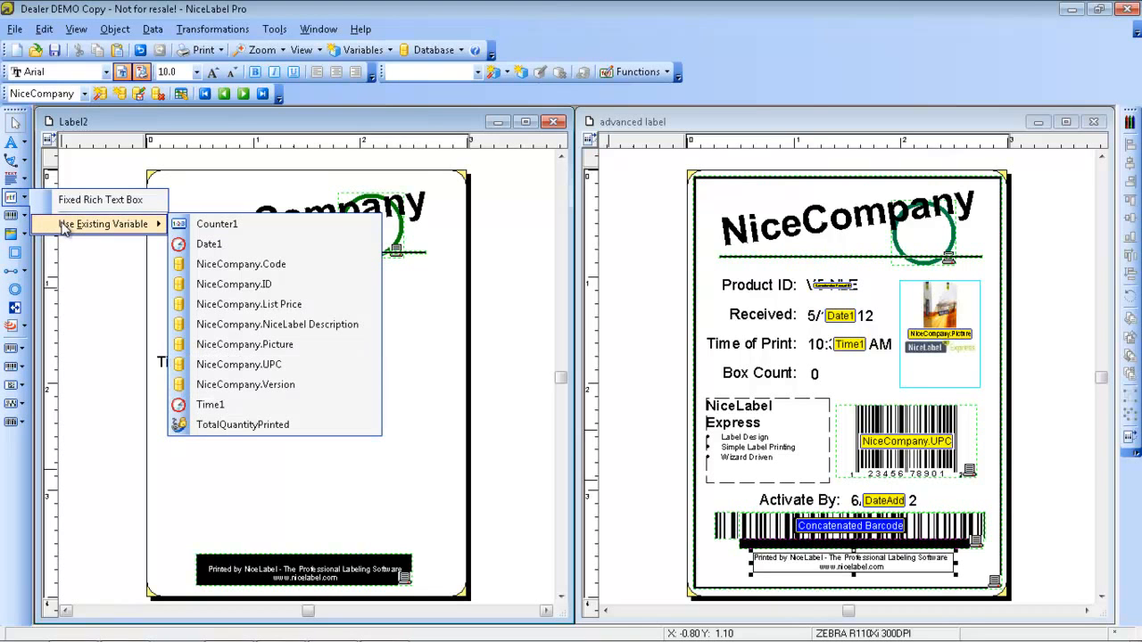
left_click(12, 198)
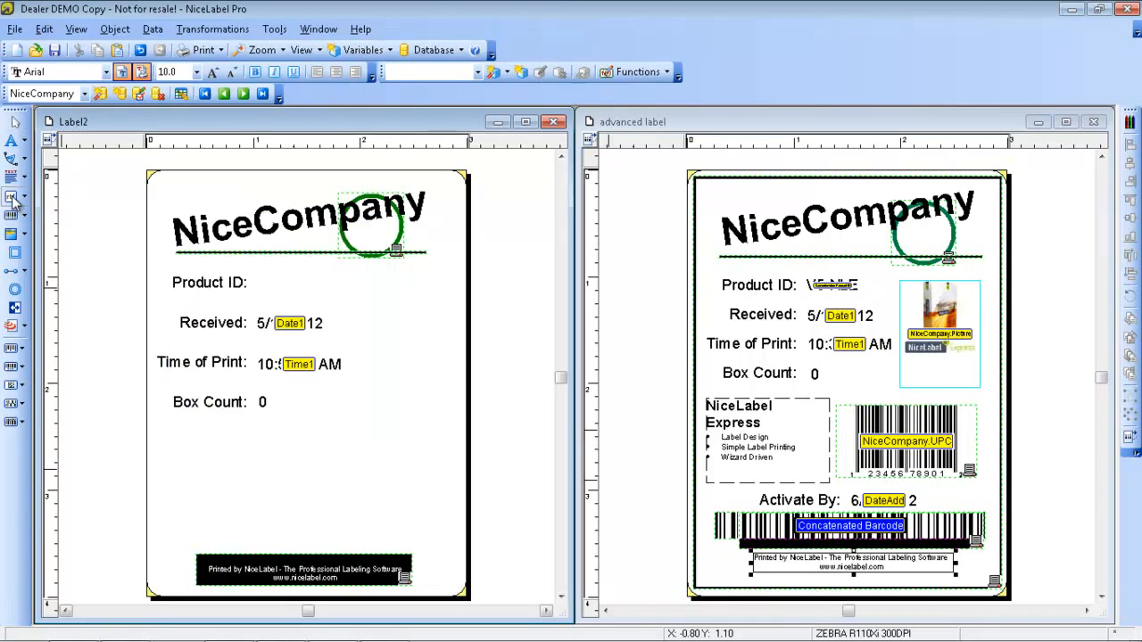
left_click(169, 437)
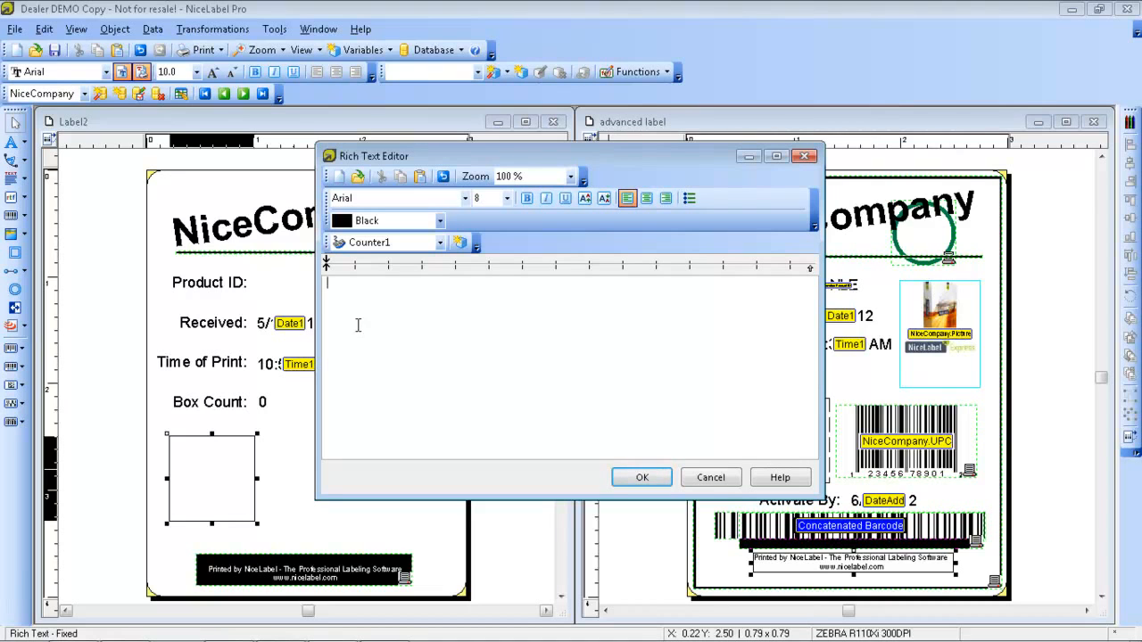
type("Description?")
key("BackSpace")
type(":")
left_click(440, 243)
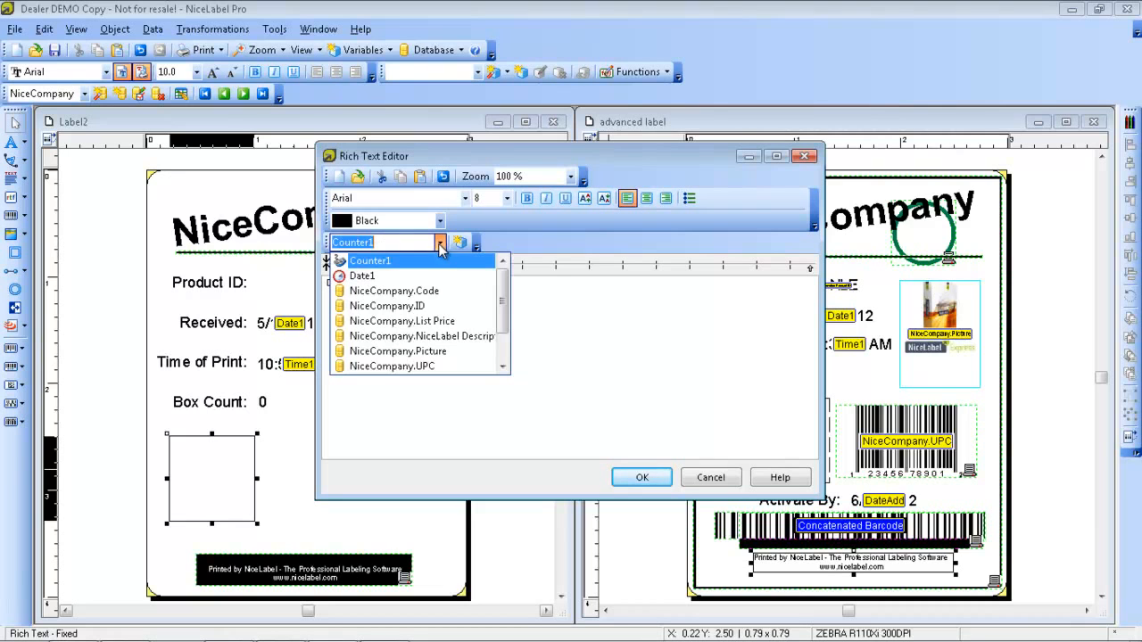
left_click(428, 337)
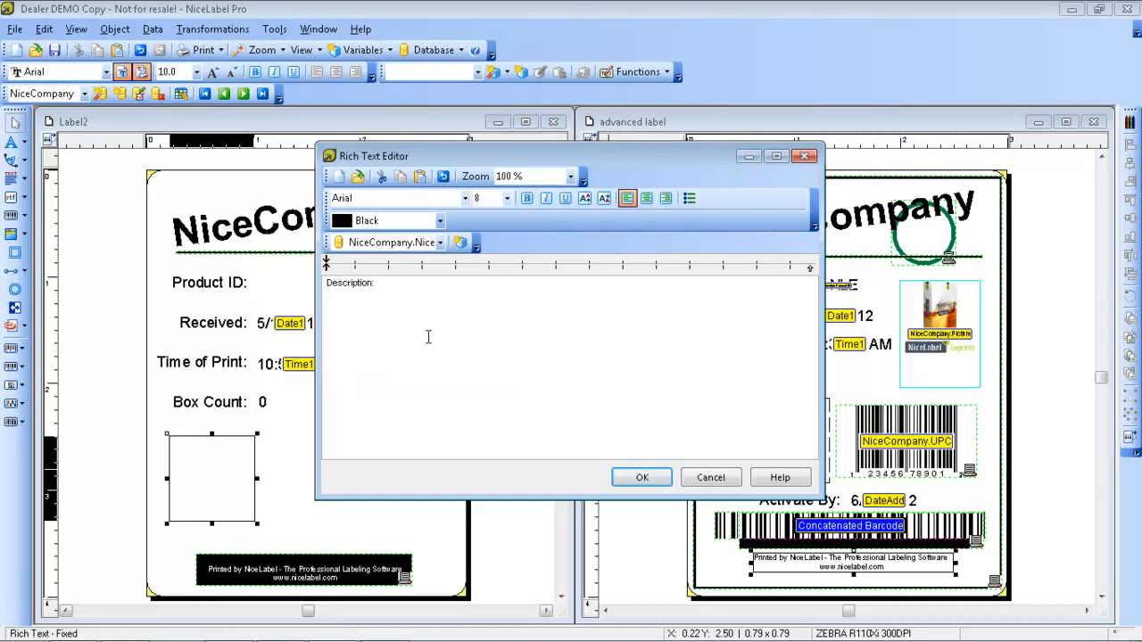
left_click(459, 243)
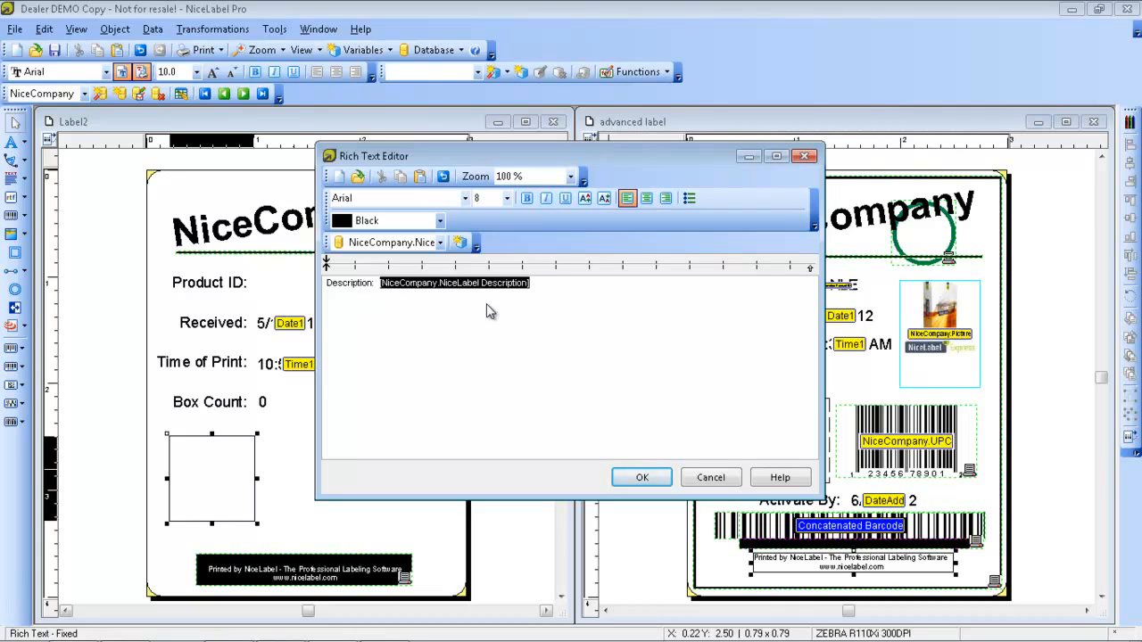
Step: Set all the rich text to size 10, accept it, and move and widen the box beneath Box Count
left_click_drag(536, 284, 292, 282)
left_click(507, 198)
left_click(484, 243)
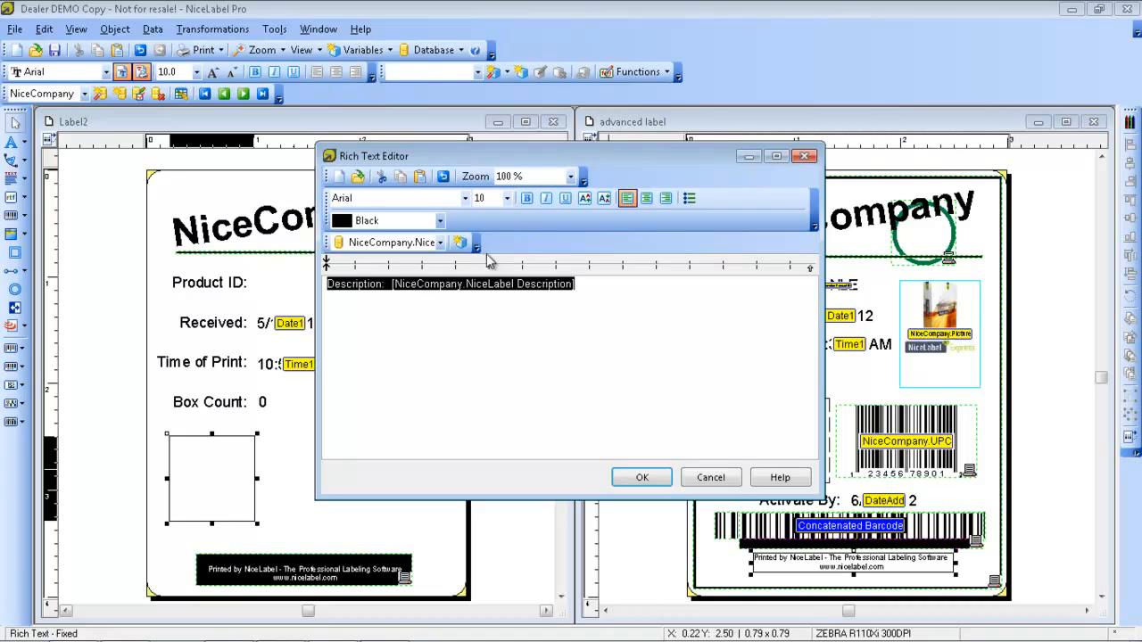
left_click(653, 479)
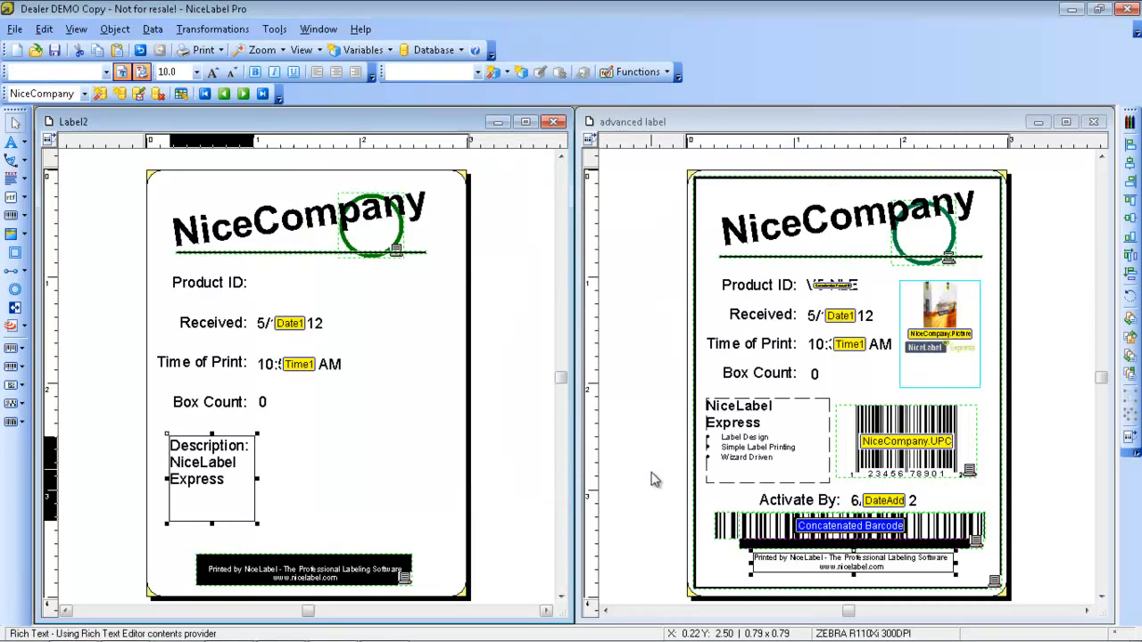
left_click_drag(231, 480, 219, 467)
left_click_drag(246, 510, 306, 518)
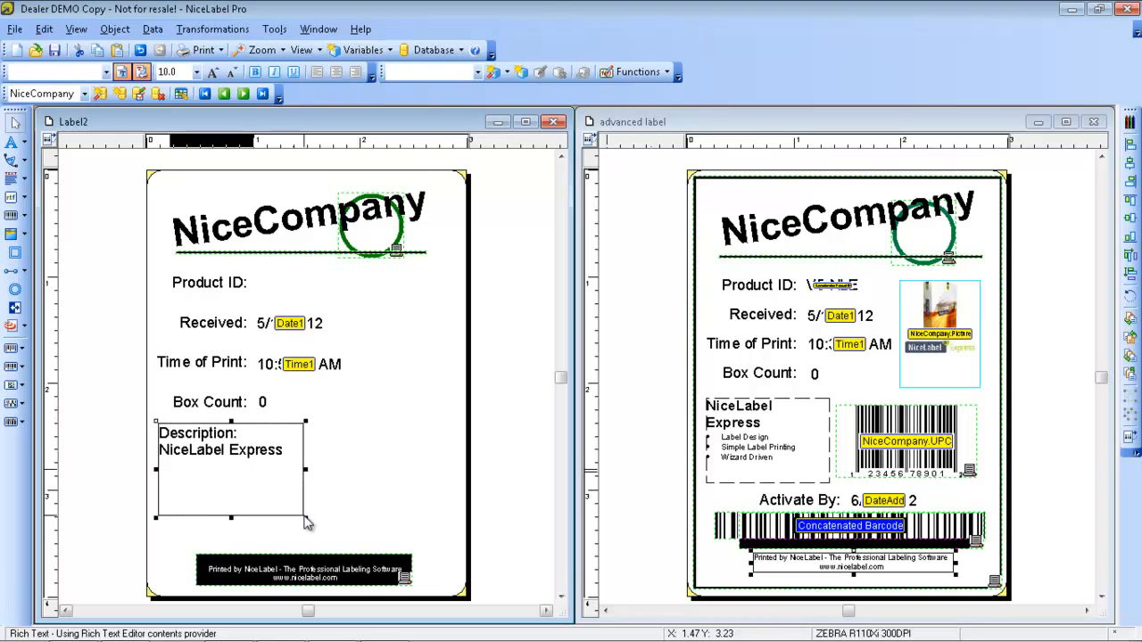
Step: Turn on Best fit font resizing for the Description rich text box
double_click(238, 472)
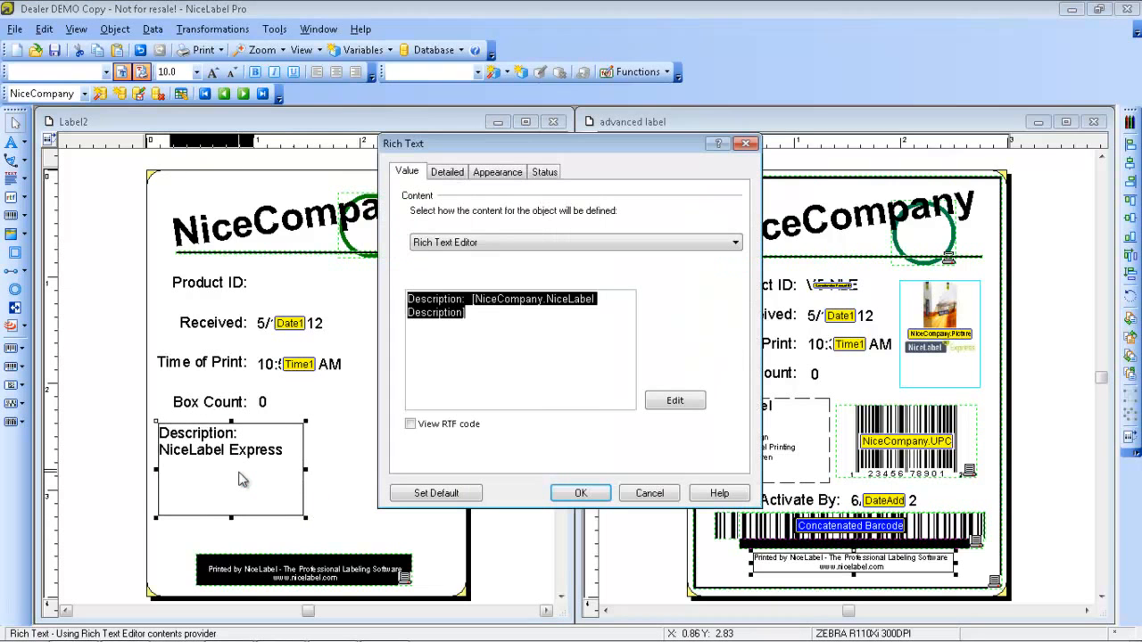
left_click(447, 174)
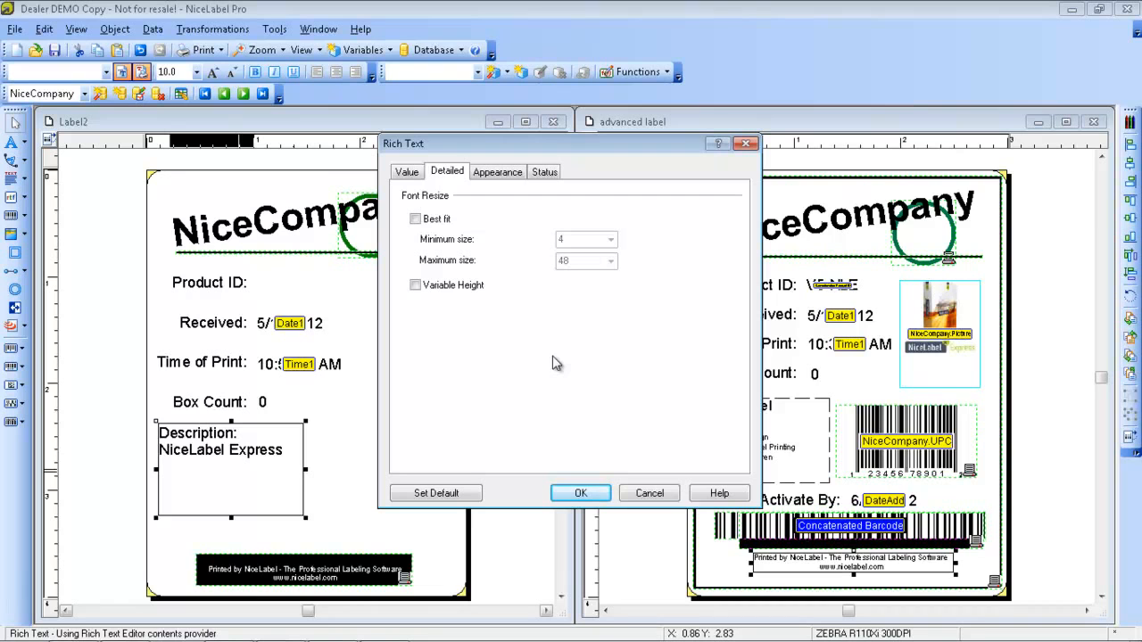
left_click(416, 219)
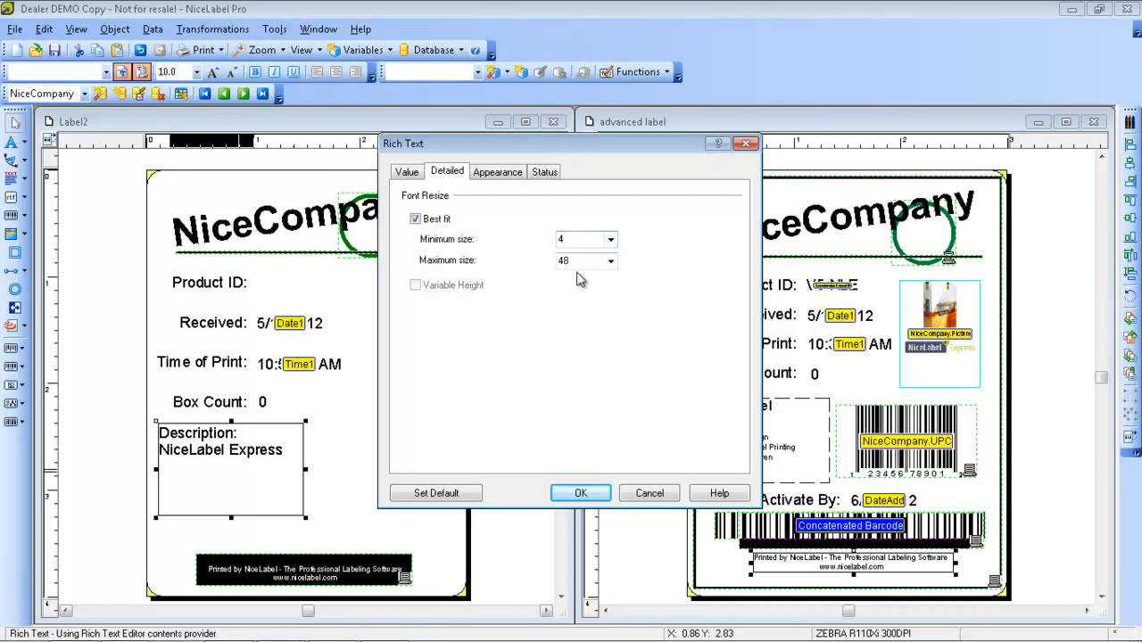
left_click(594, 492)
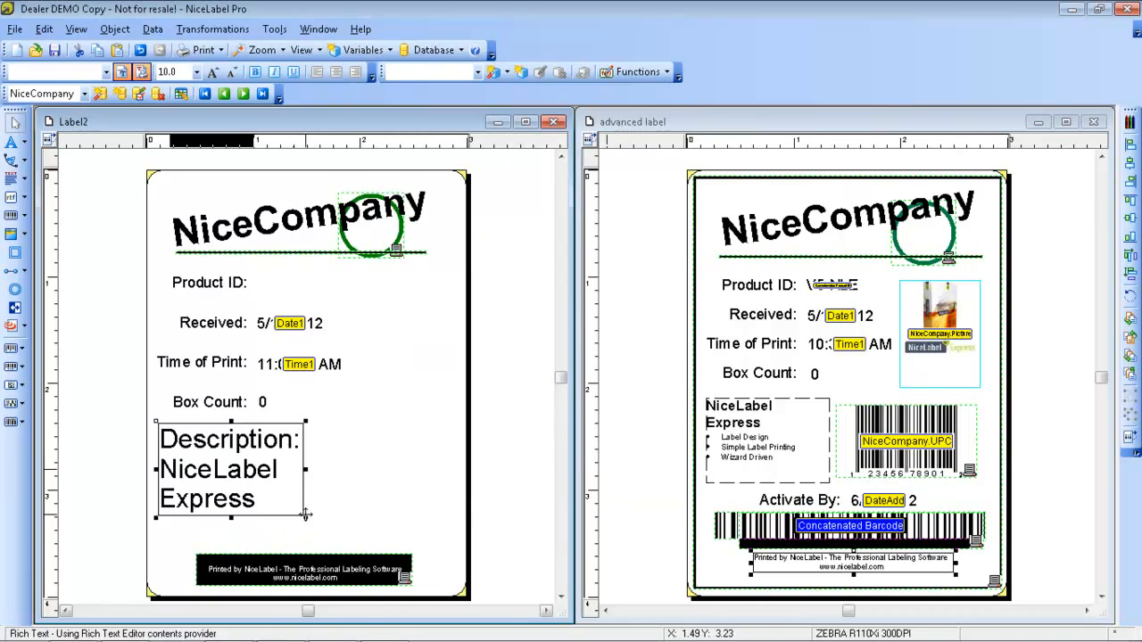
Step: Shrink the Description box slightly and turn its Best fit font resizing off
mouse_move(306, 518)
left_mouse_down()
mouse_move(400, 546)
mouse_move(339, 535)
mouse_move(319, 510)
mouse_move(278, 504)
mouse_move(294, 515)
left_mouse_up()
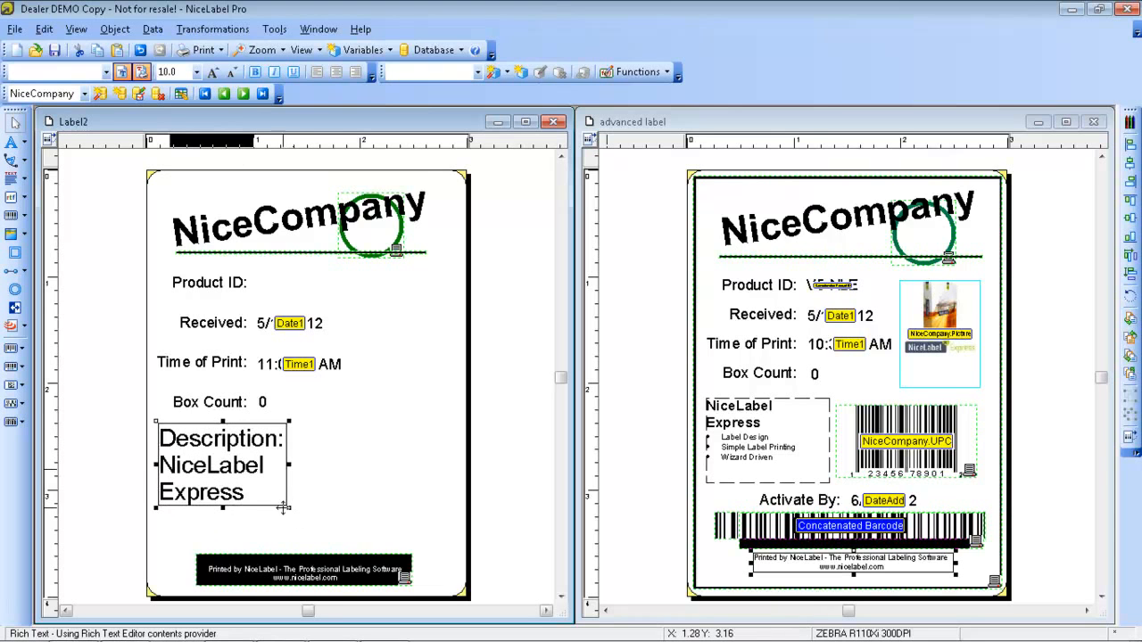
double_click(251, 468)
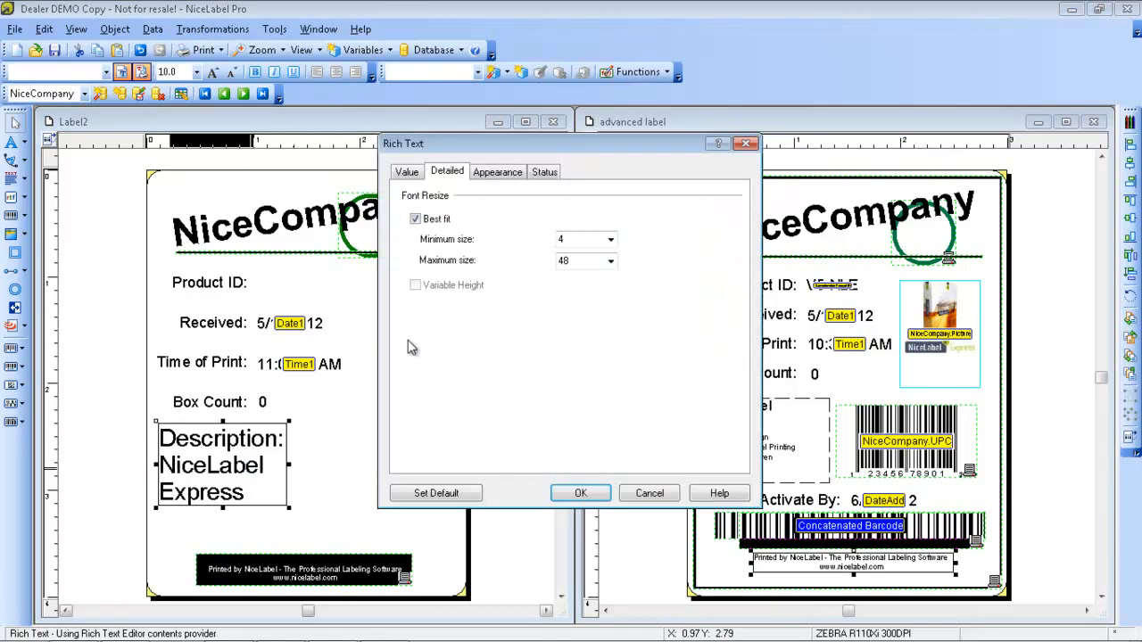
left_click(414, 219)
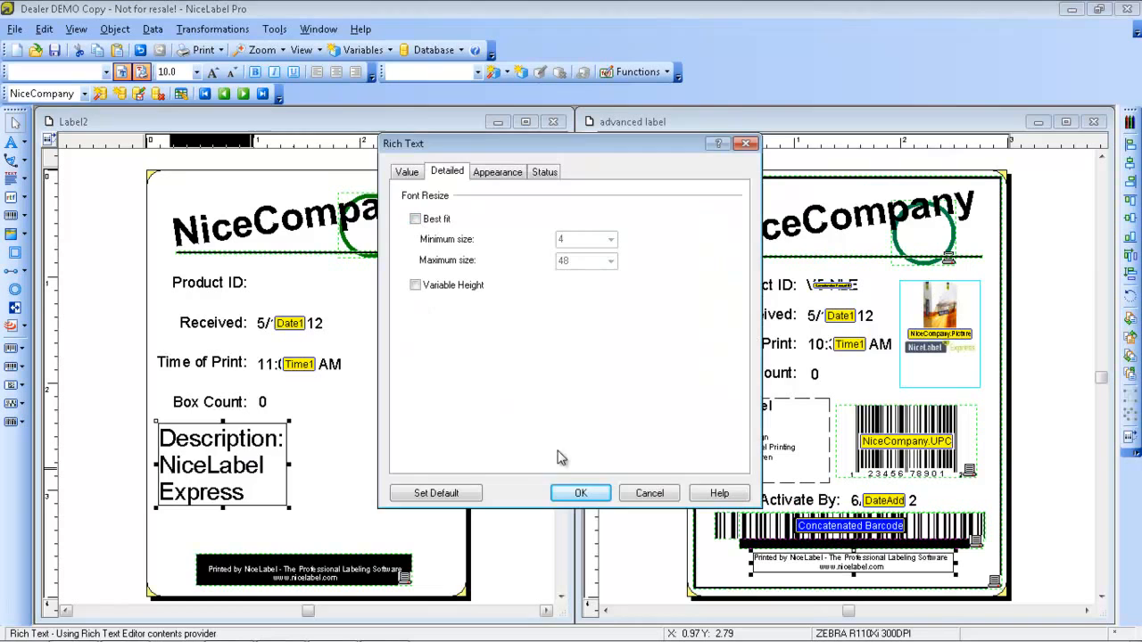
left_click(581, 493)
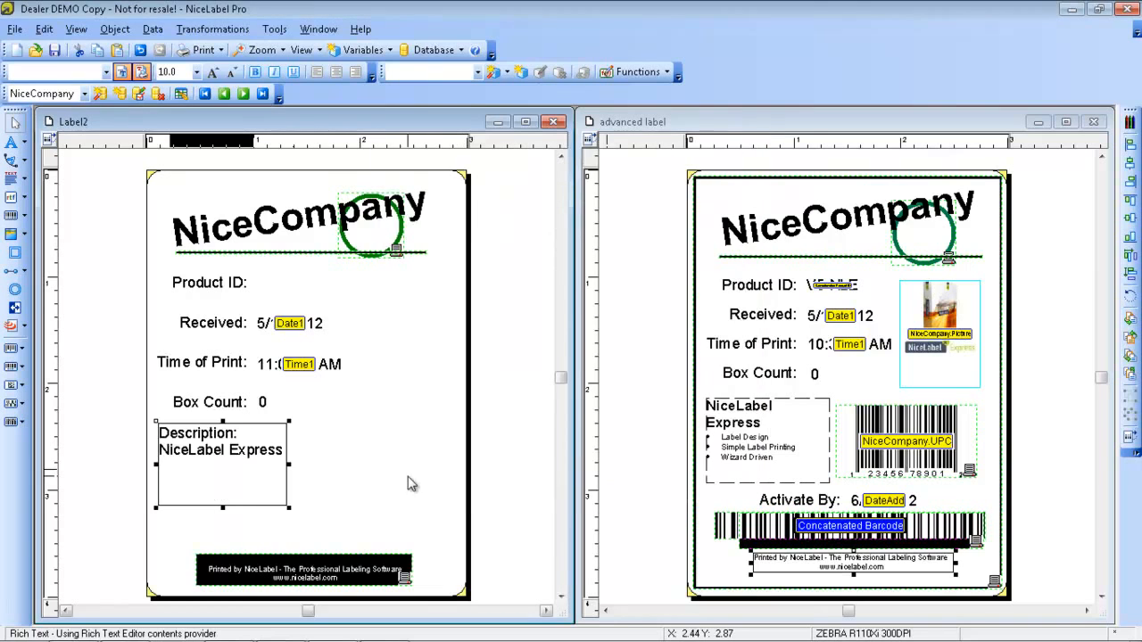
Step: Widen the Description box so "NiceLabel" fits on the first line, and deselect it
left_click(294, 512)
left_click(278, 498)
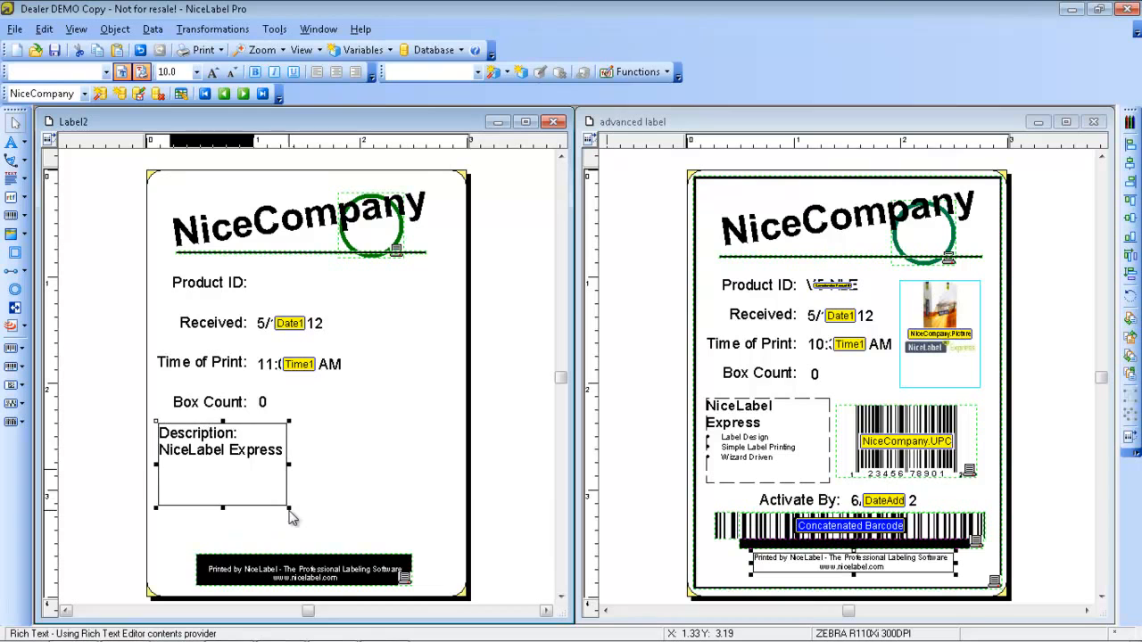
left_click_drag(286, 507, 316, 514)
left_click(353, 518)
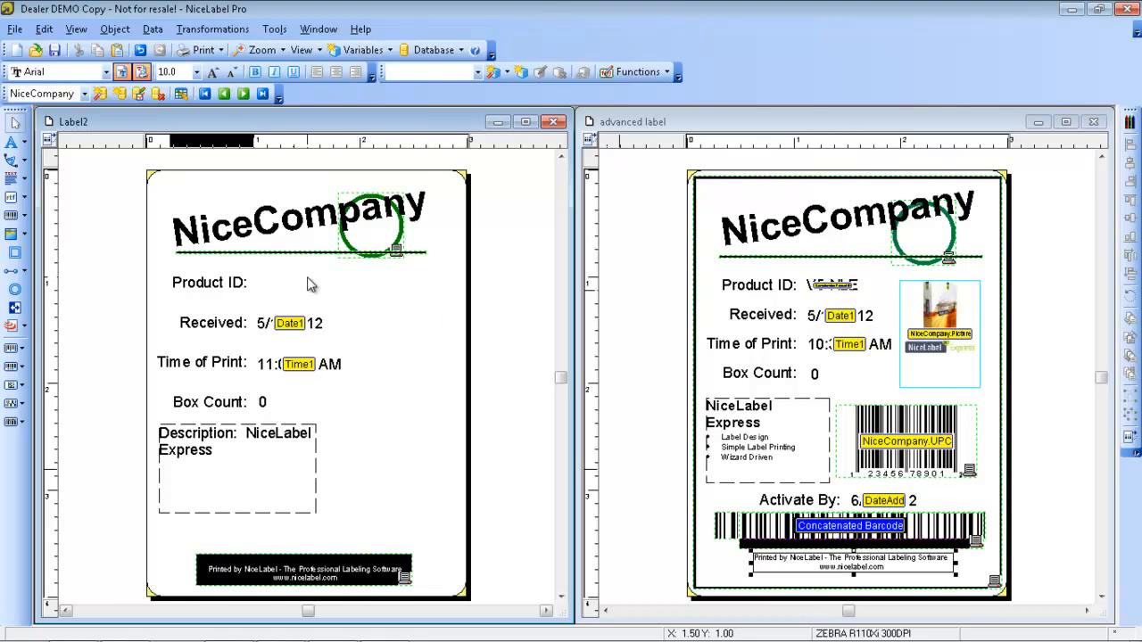
Step: Create a new label function named Concatenate with the Concatenate function type
left_click(155, 29)
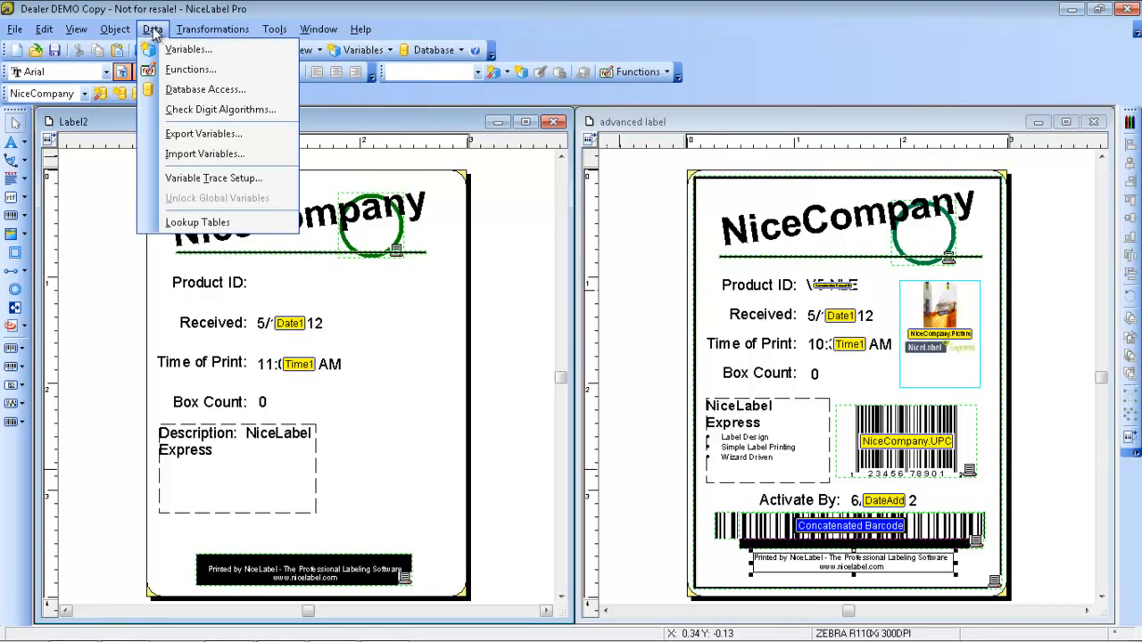
left_click(175, 71)
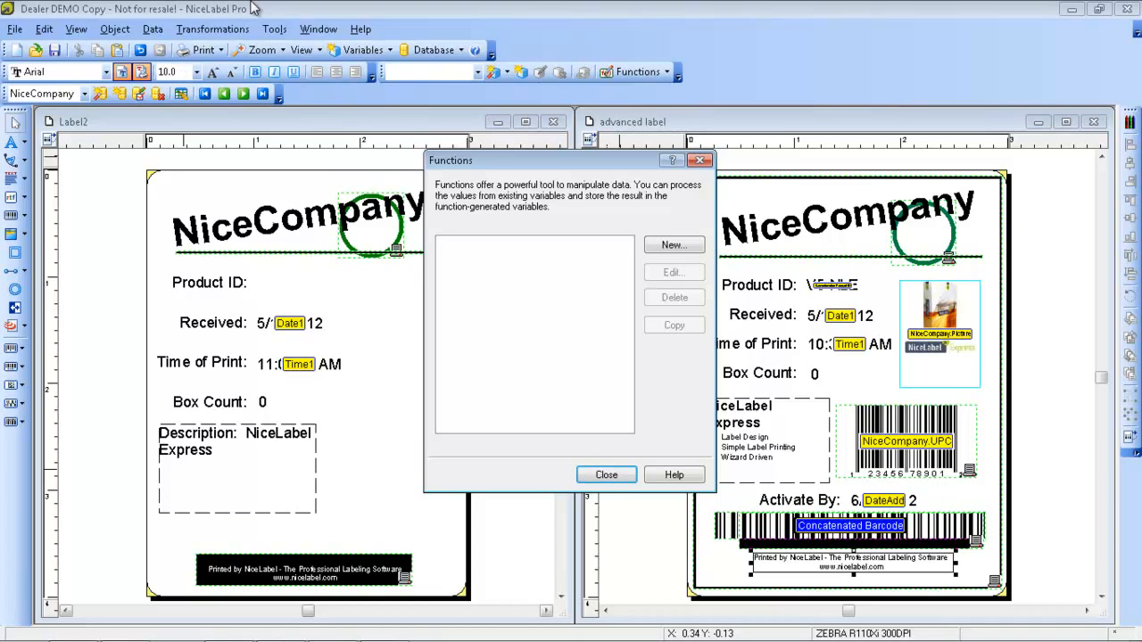
left_click(660, 244)
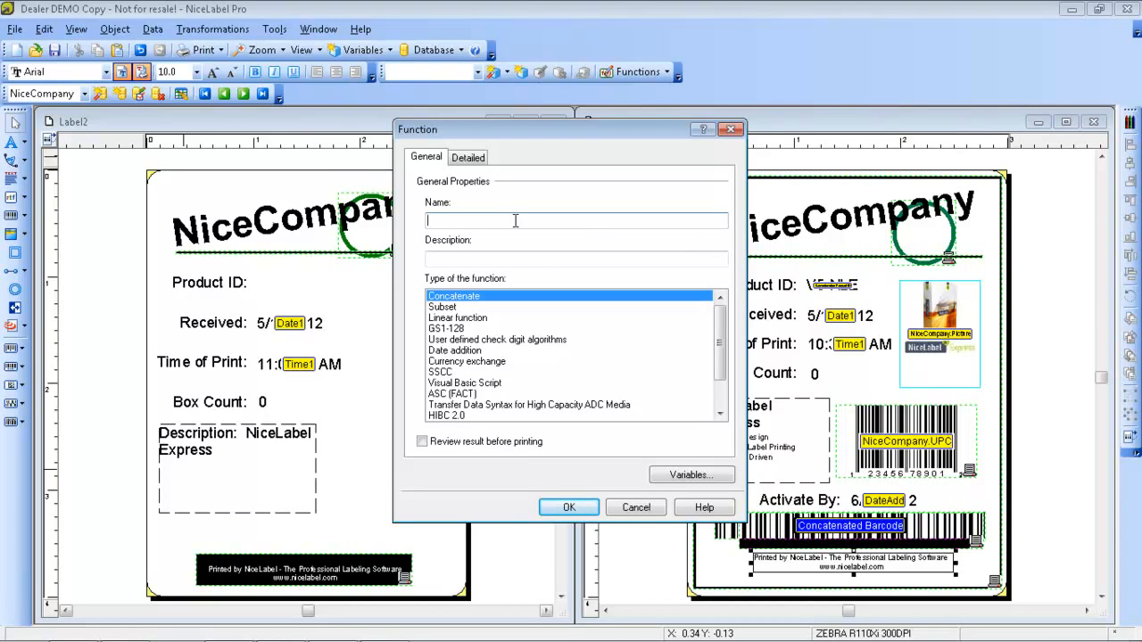
type("Concatenate")
left_click(443, 306)
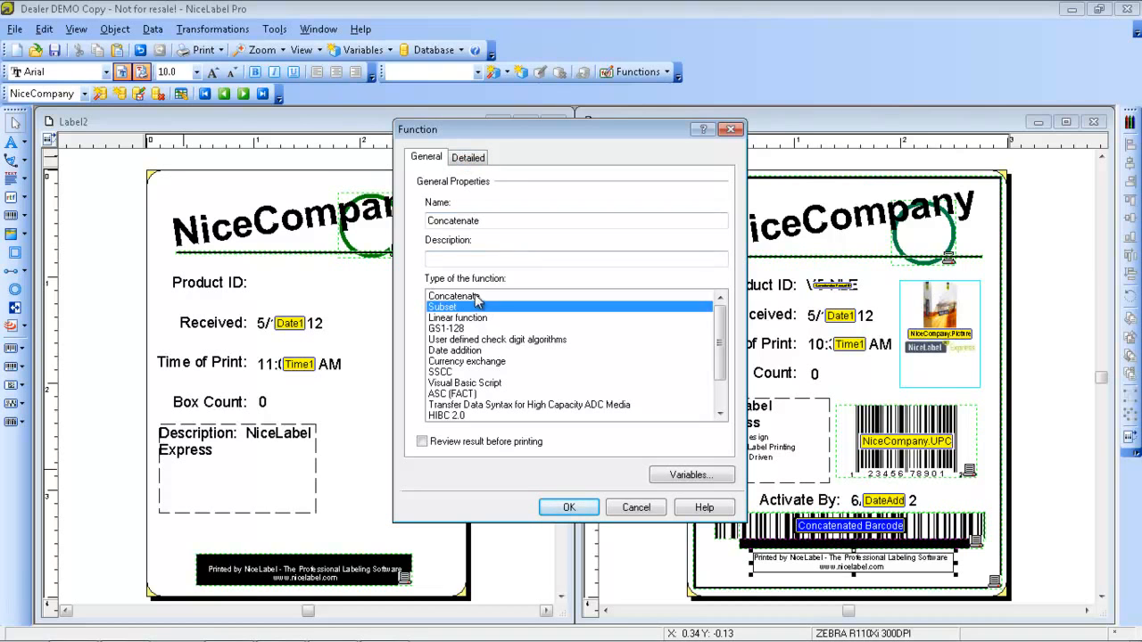
key("Up")
Step: Add NiceCompany.Version and NiceCompany.Code, in that order, as the Concatenate function's selected variables
left_click(471, 158)
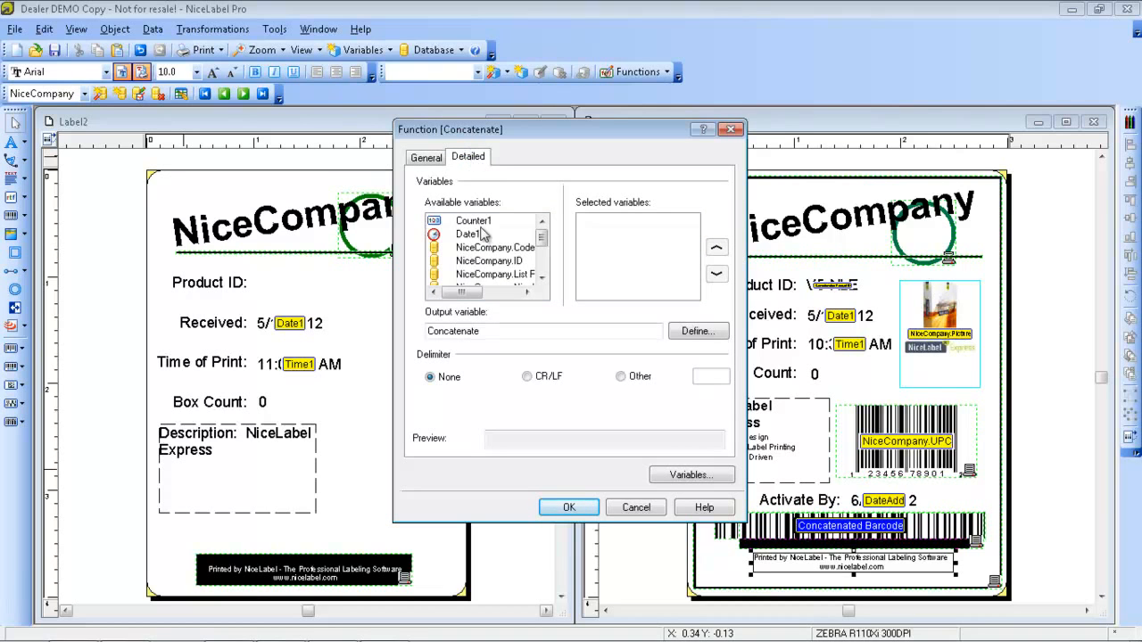
mouse_move(542, 239)
left_mouse_down()
mouse_move(544, 276)
mouse_move(550, 235)
left_mouse_up()
mouse_move(543, 236)
left_mouse_down()
mouse_move(540, 262)
mouse_move(542, 252)
left_mouse_up()
double_click(524, 275)
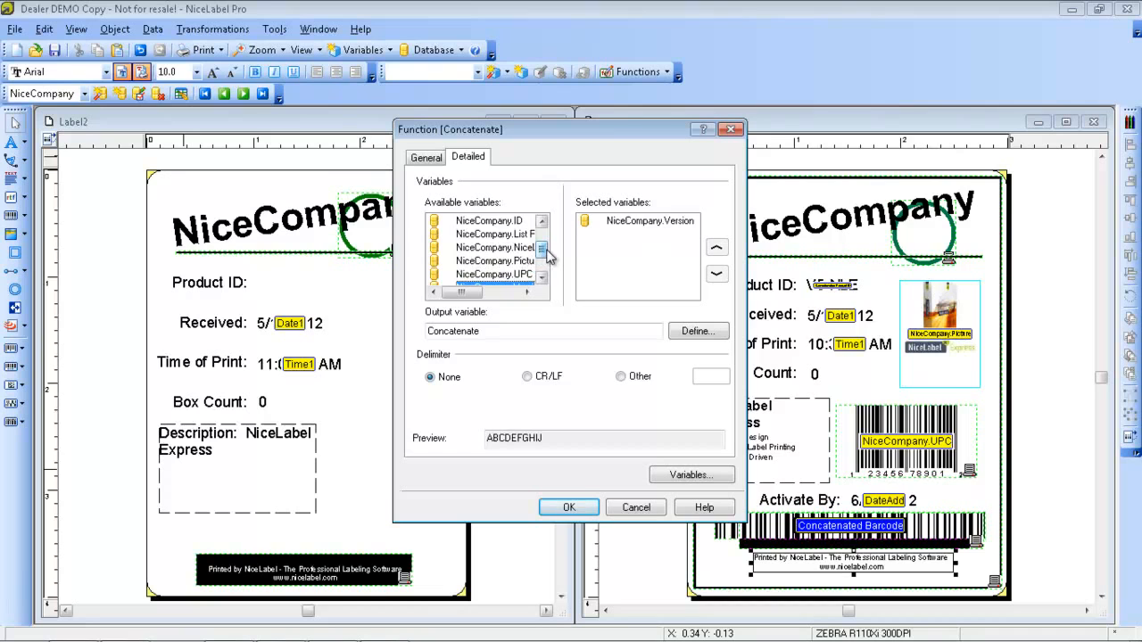
left_click_drag(546, 250, 546, 237)
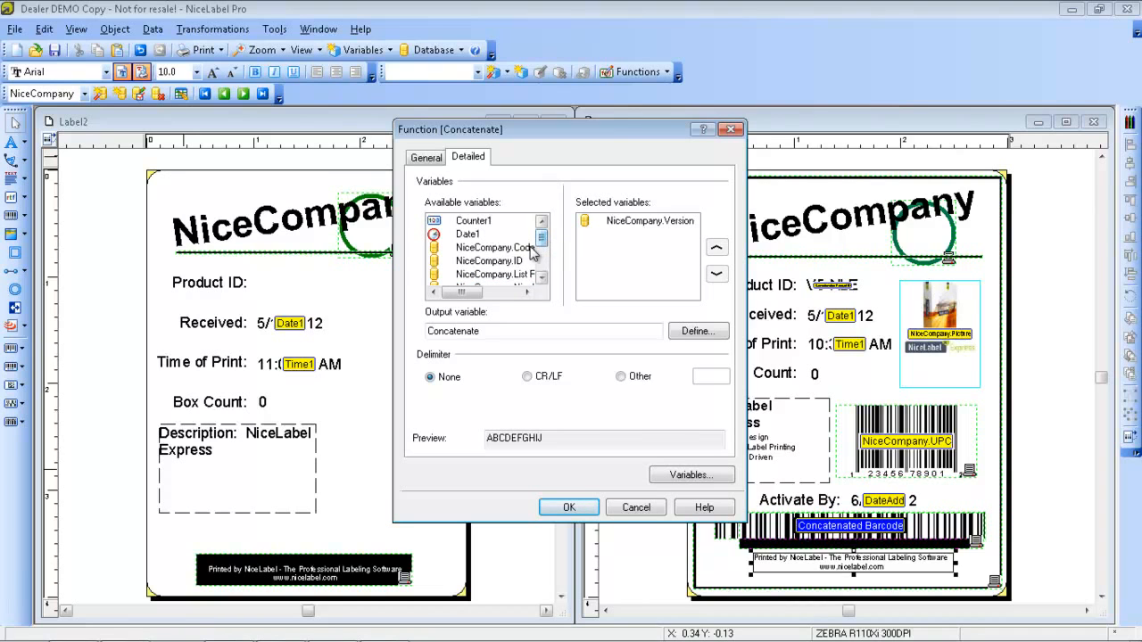
double_click(526, 249)
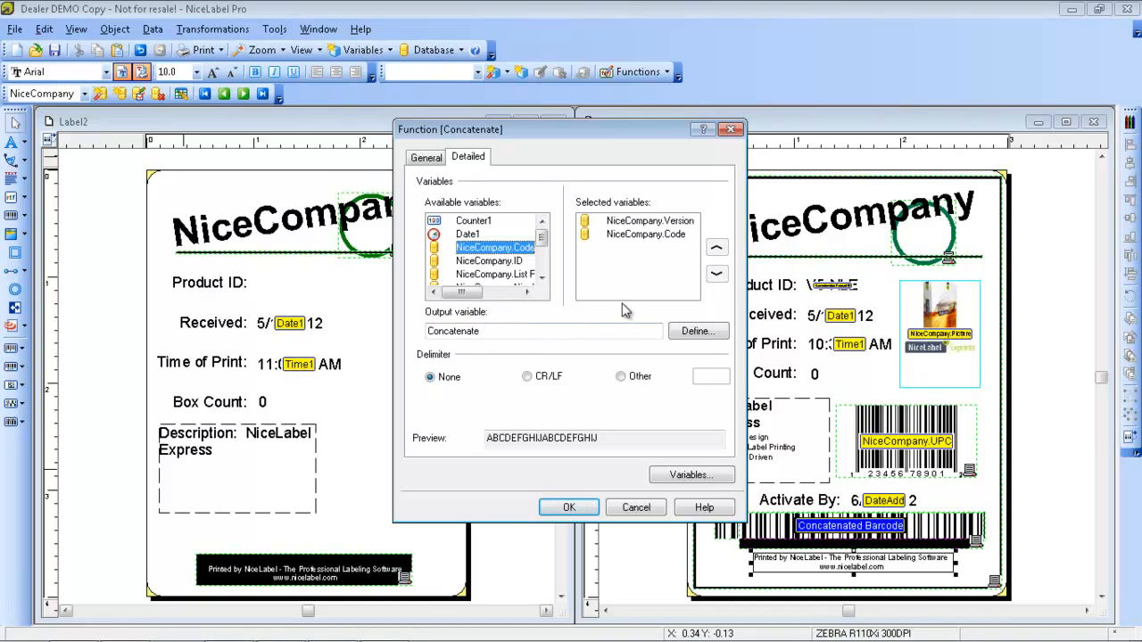
Step: Use the Other delimiter option for the Concatenate function, save the function, and close the function list
left_click(621, 376)
left_click(700, 376)
left_click(579, 506)
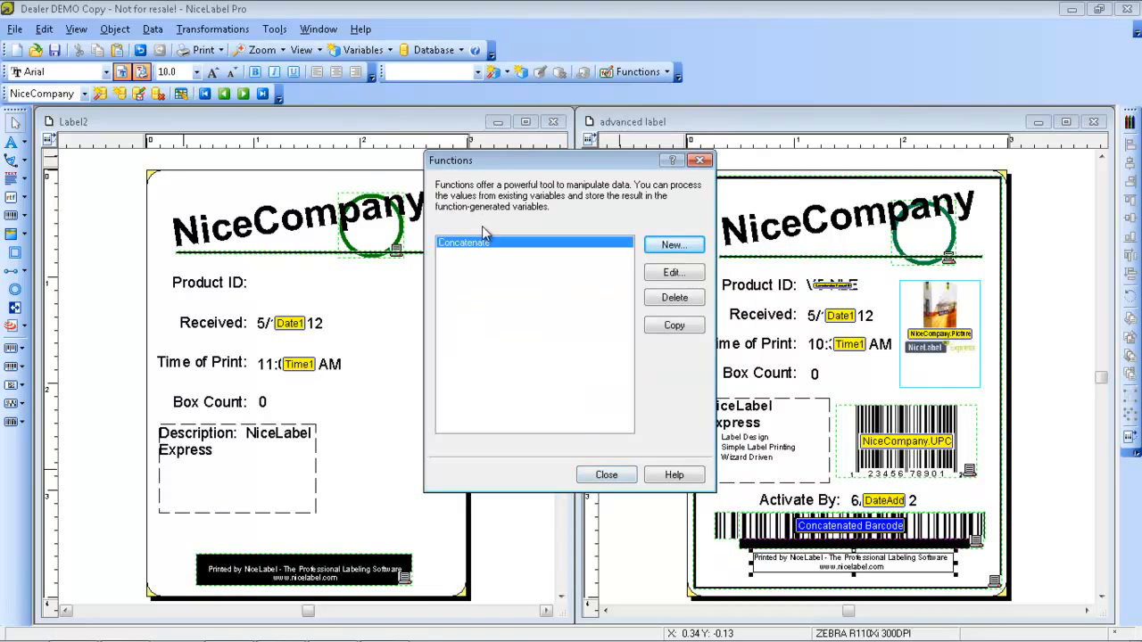
left_click(600, 480)
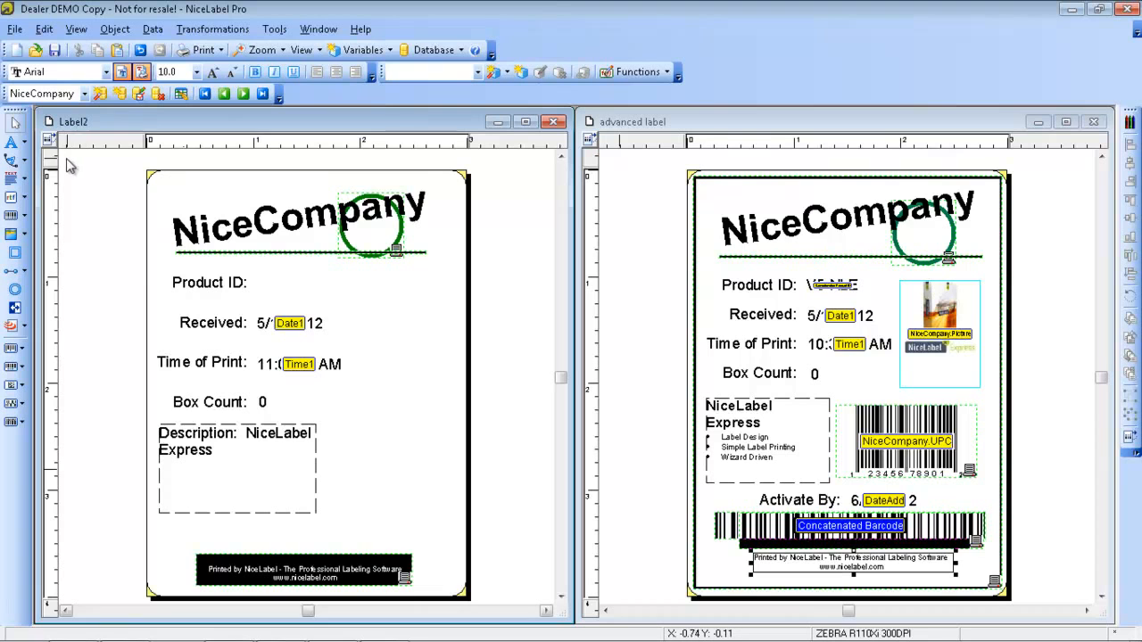
Step: Place a text object using the existing Concatenate variable beside Product ID, align it with that label, and deselect it
left_click(26, 144)
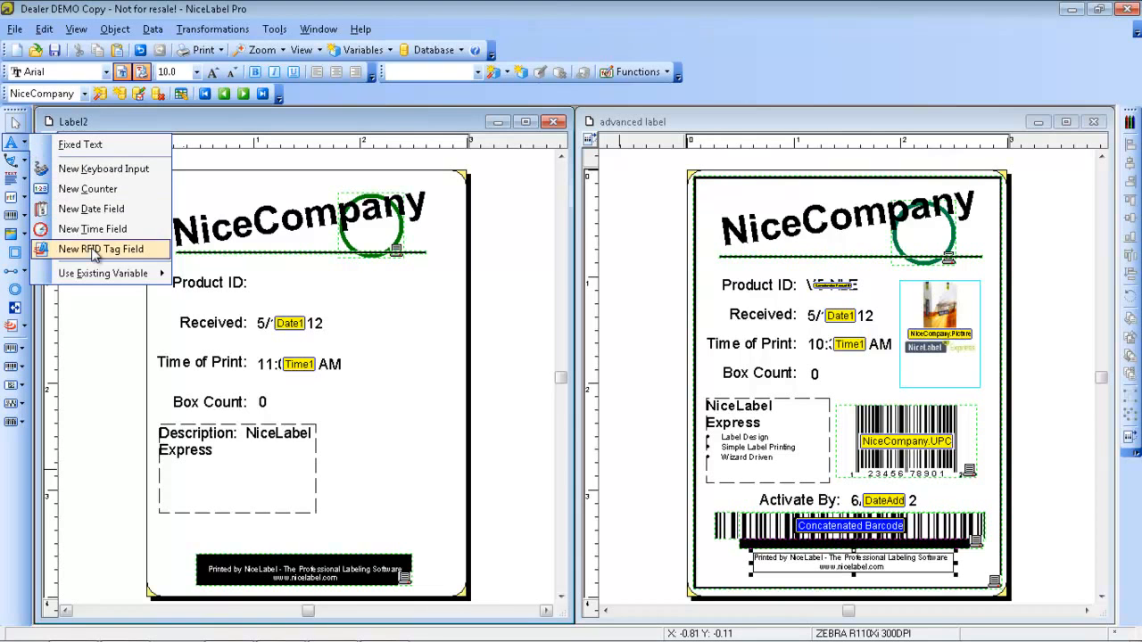
mouse_move(109, 281)
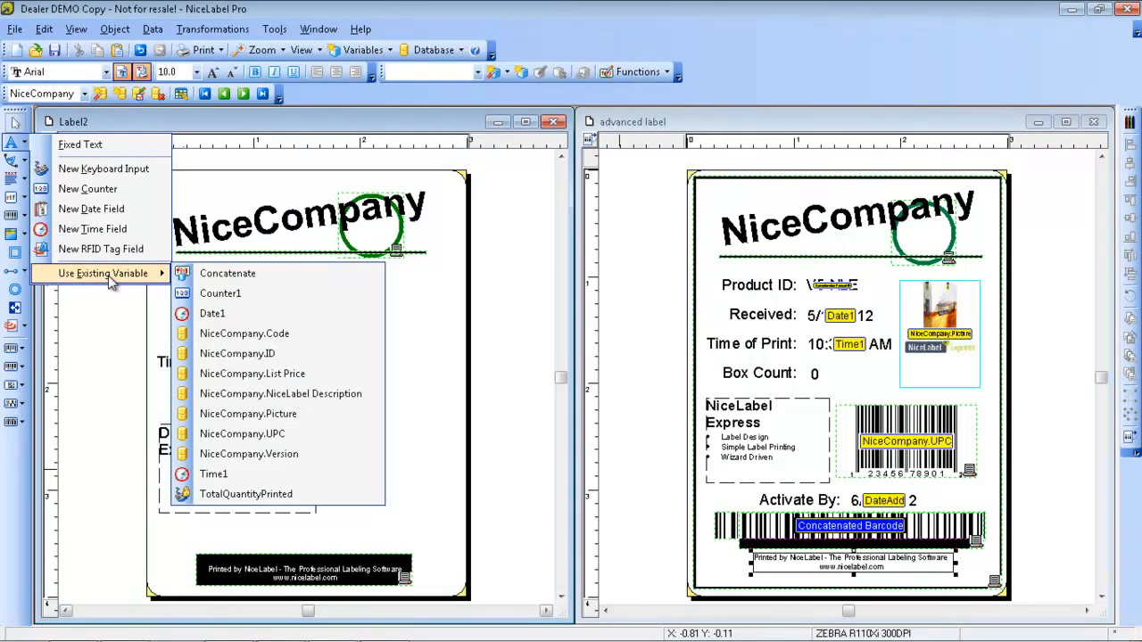
left_click(222, 274)
left_click(259, 285)
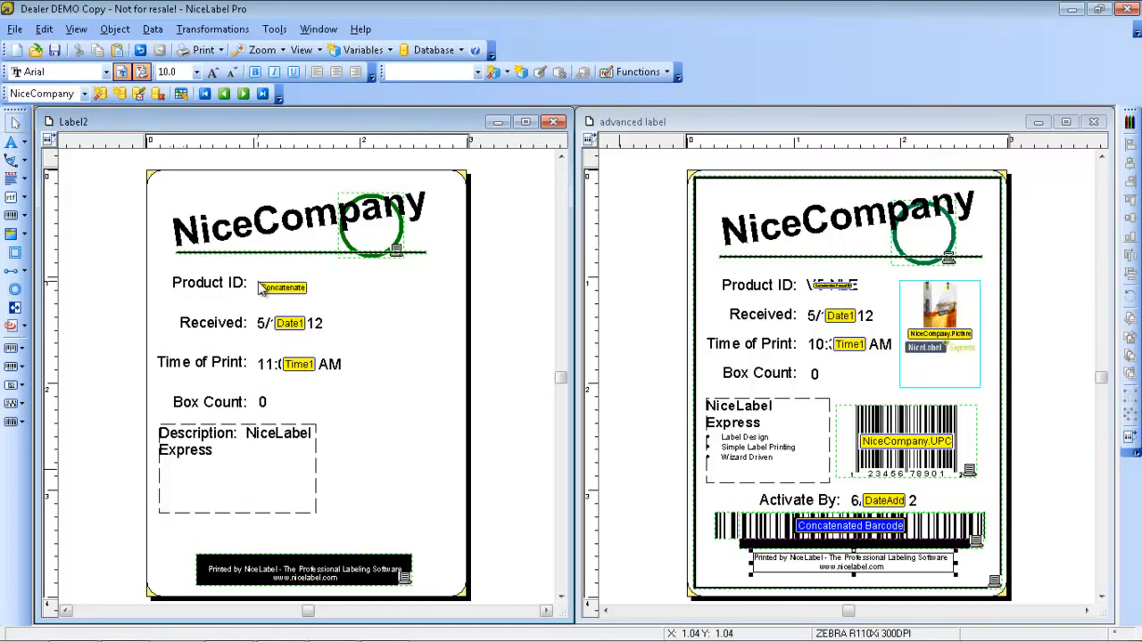
left_click(283, 286)
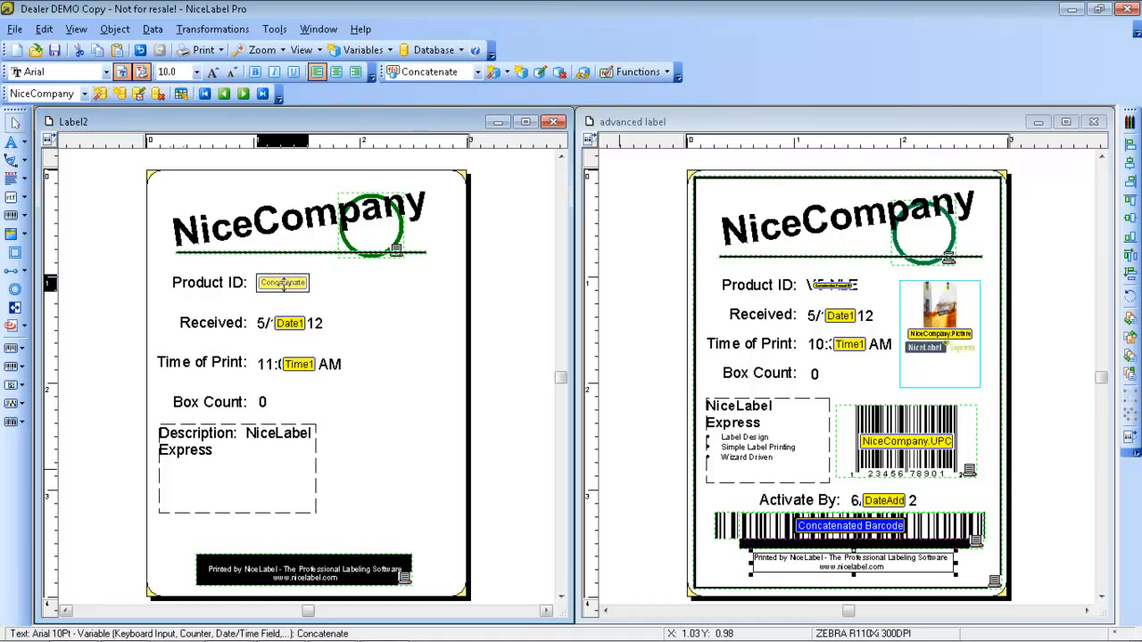
left_click(346, 295)
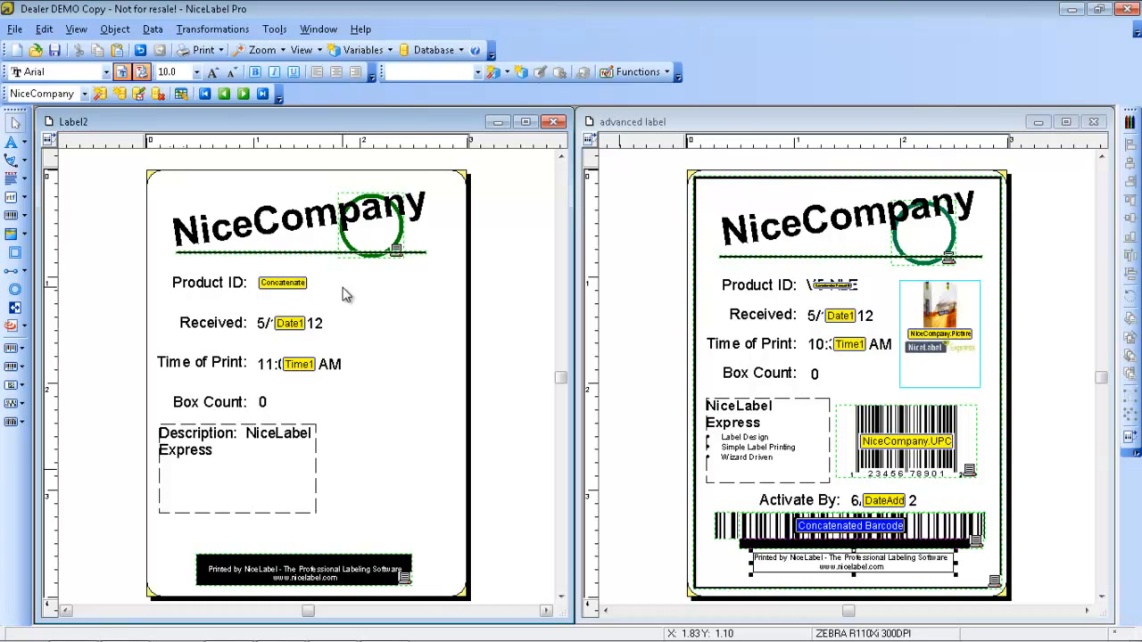
Step: Turn off the display of variable names on the label objects
left_click(77, 33)
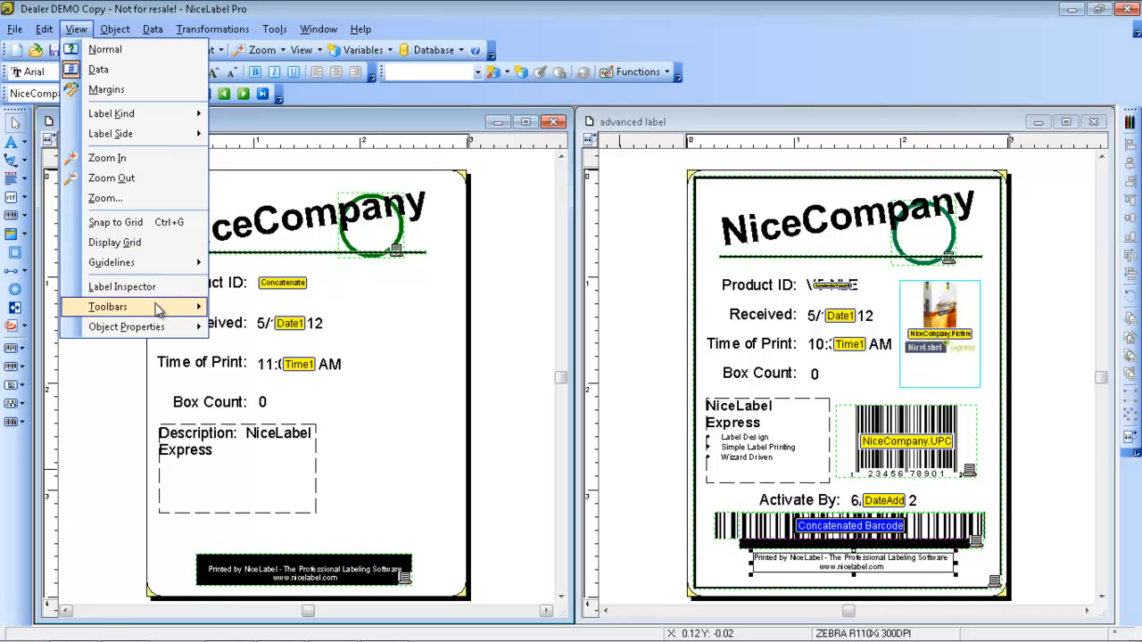
mouse_move(158, 308)
mouse_move(153, 330)
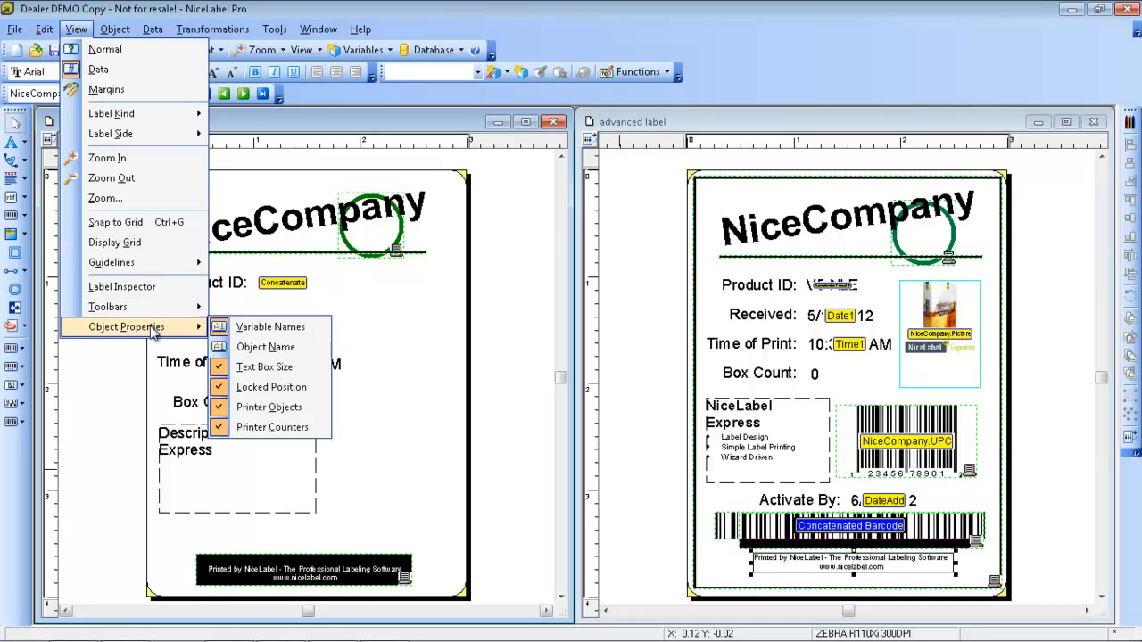
left_click(298, 329)
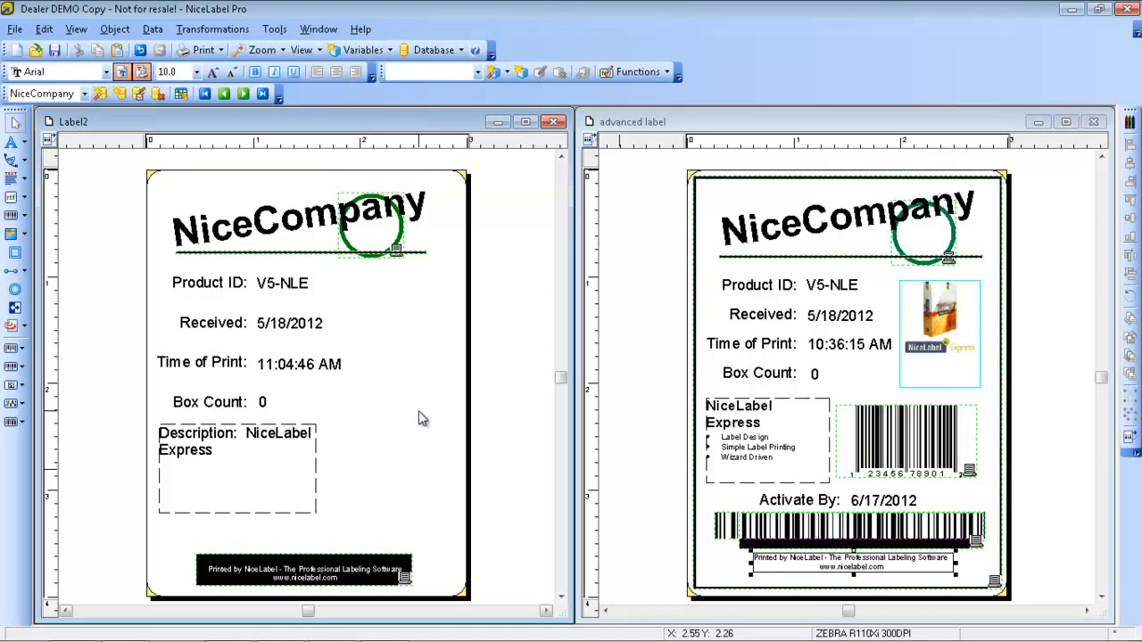
Step: Place a bar code object using the existing NiceCompany.UPC variable beside the description box
left_click(26, 217)
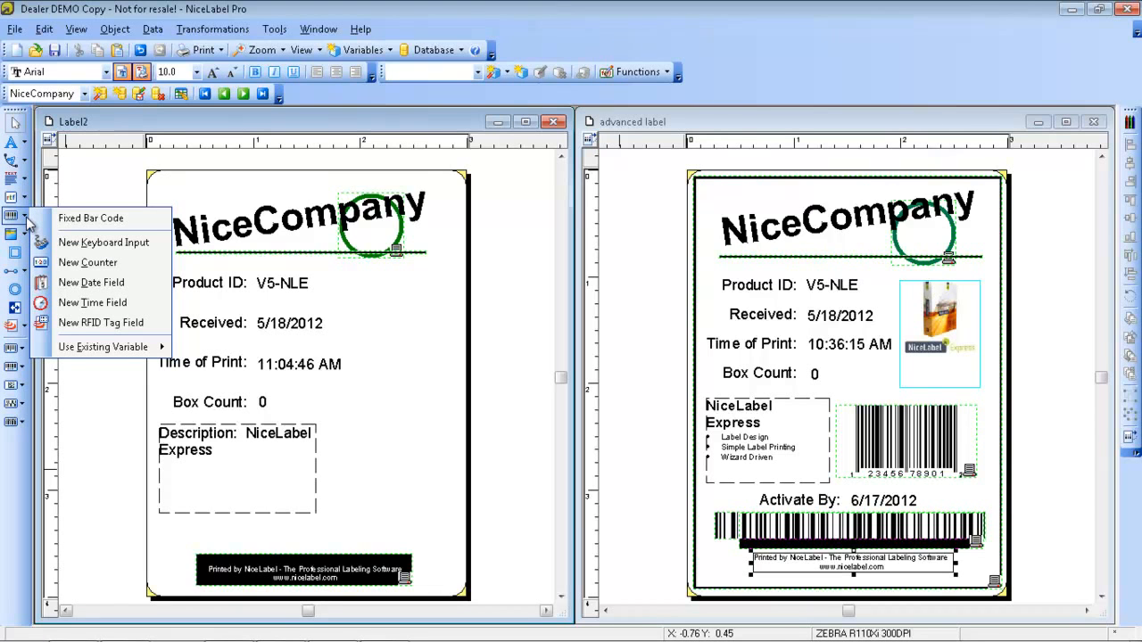
left_click(26, 220)
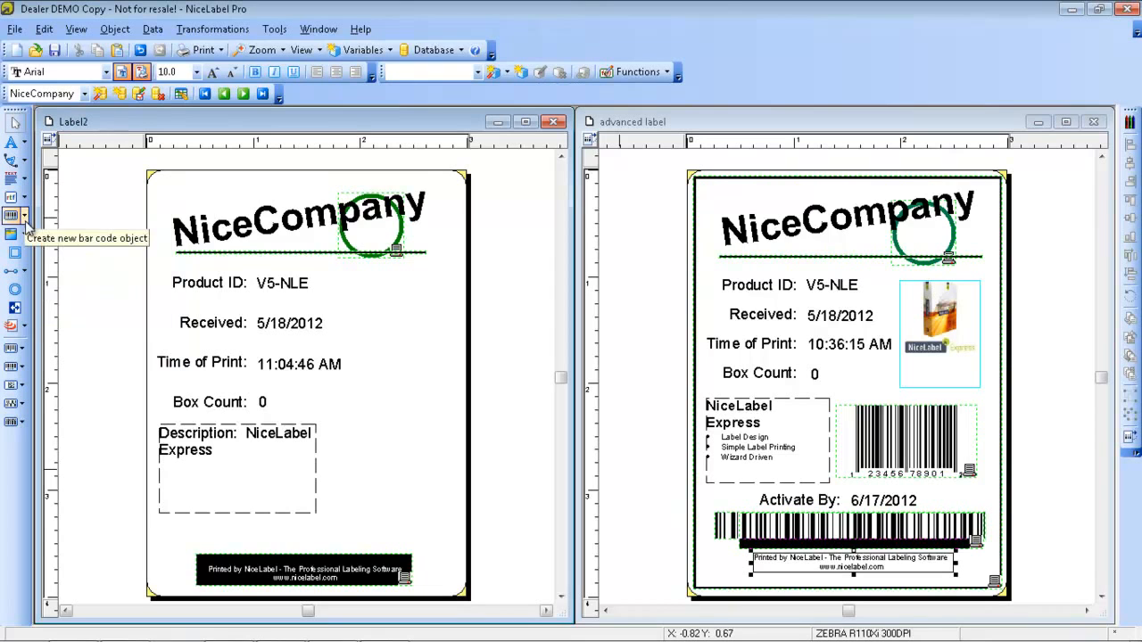
left_click(26, 220)
mouse_move(157, 352)
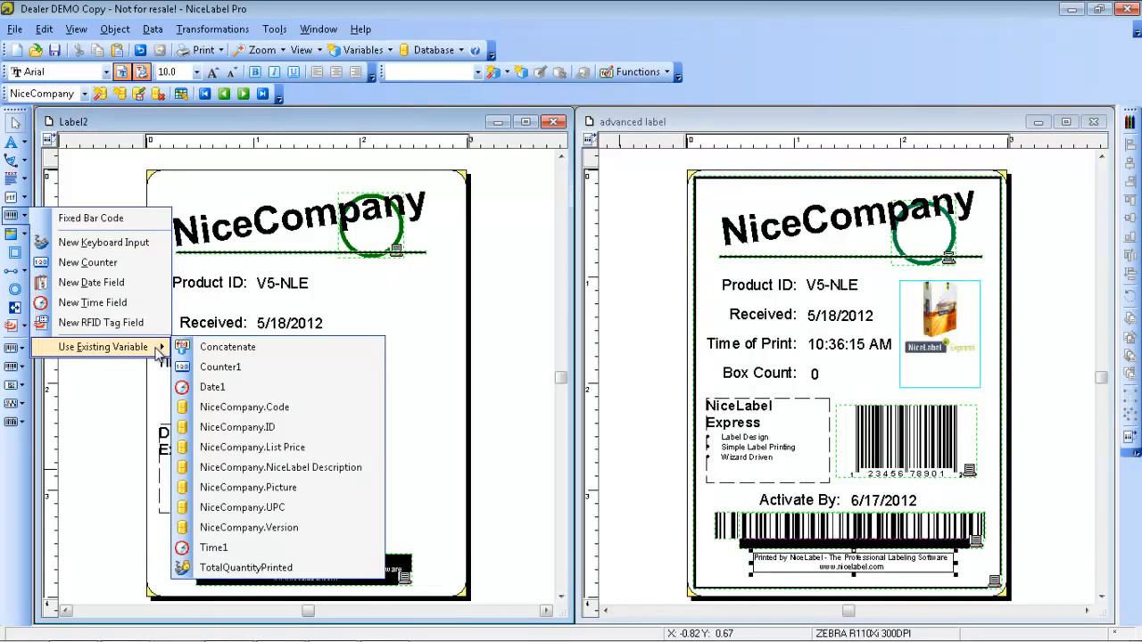
left_click(255, 514)
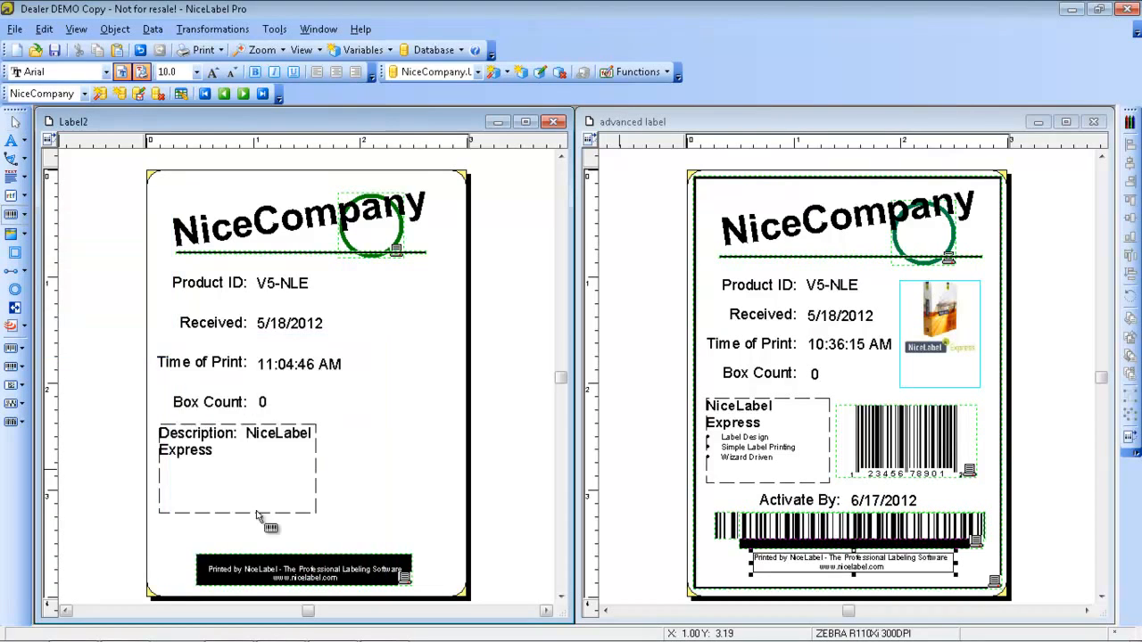
left_click(337, 425)
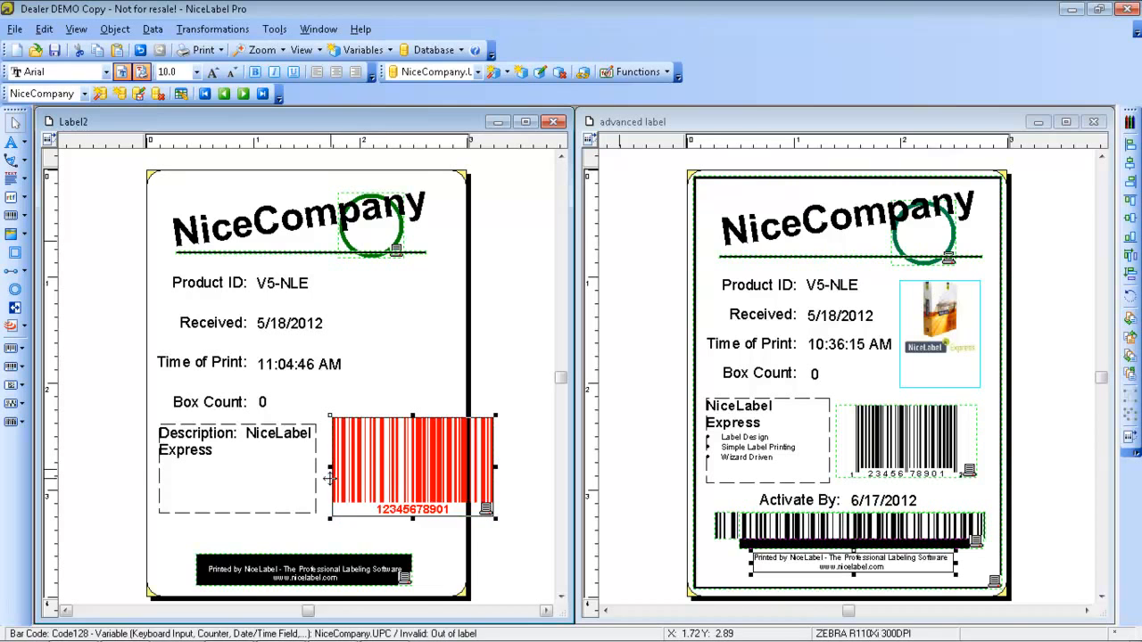
Step: Narrow the description box from its right side and move the bar code left against it
left_click(318, 477)
left_click_drag(320, 477, 301, 470)
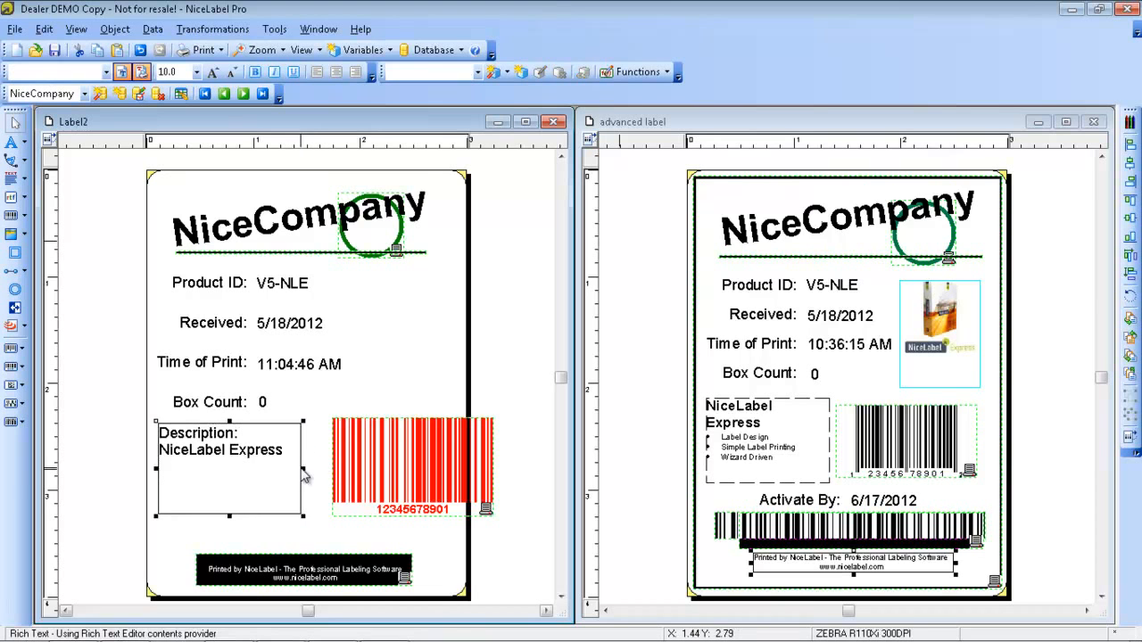
left_click(384, 460)
left_click_drag(384, 460, 356, 461)
Step: Change the type of the NiceCompany.UPC bar code to Upc-A
double_click(368, 473)
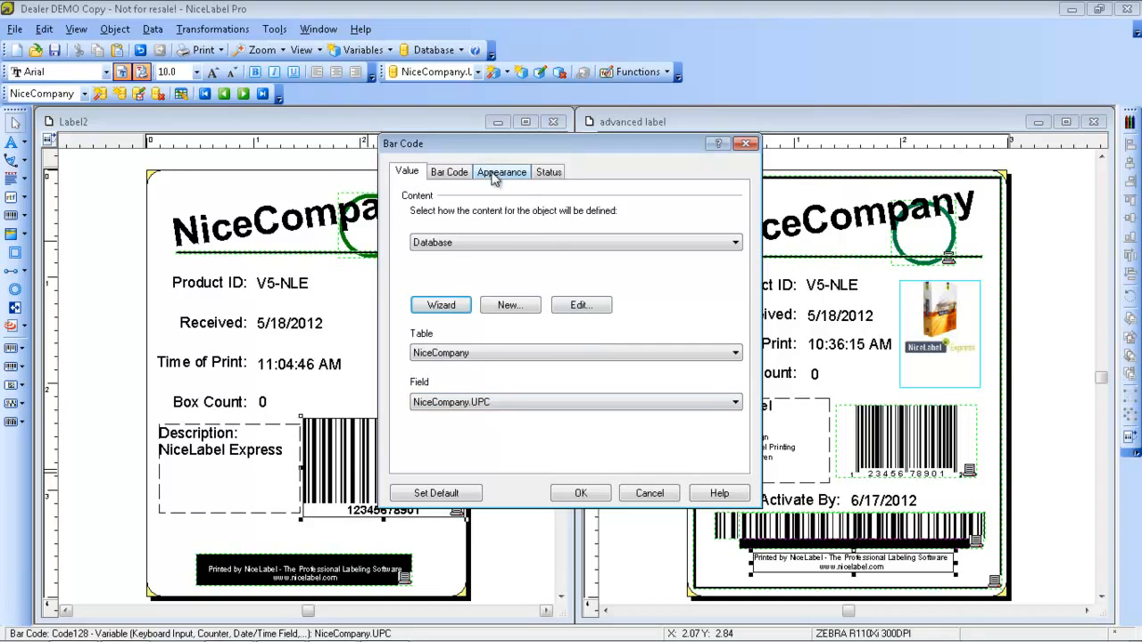
left_click(459, 173)
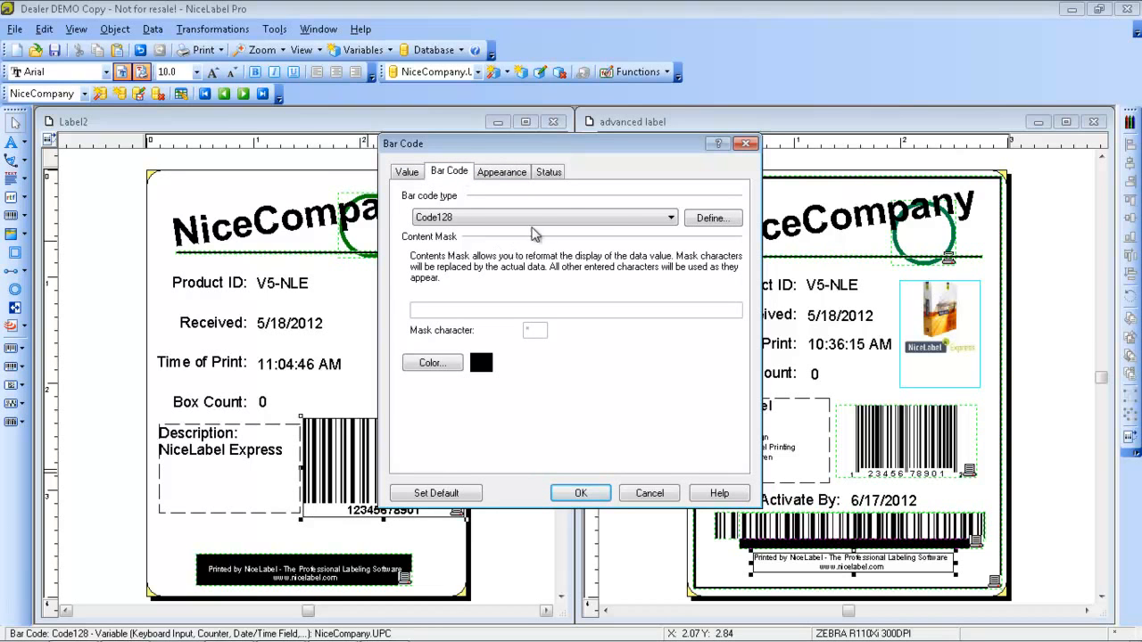
left_click(622, 218)
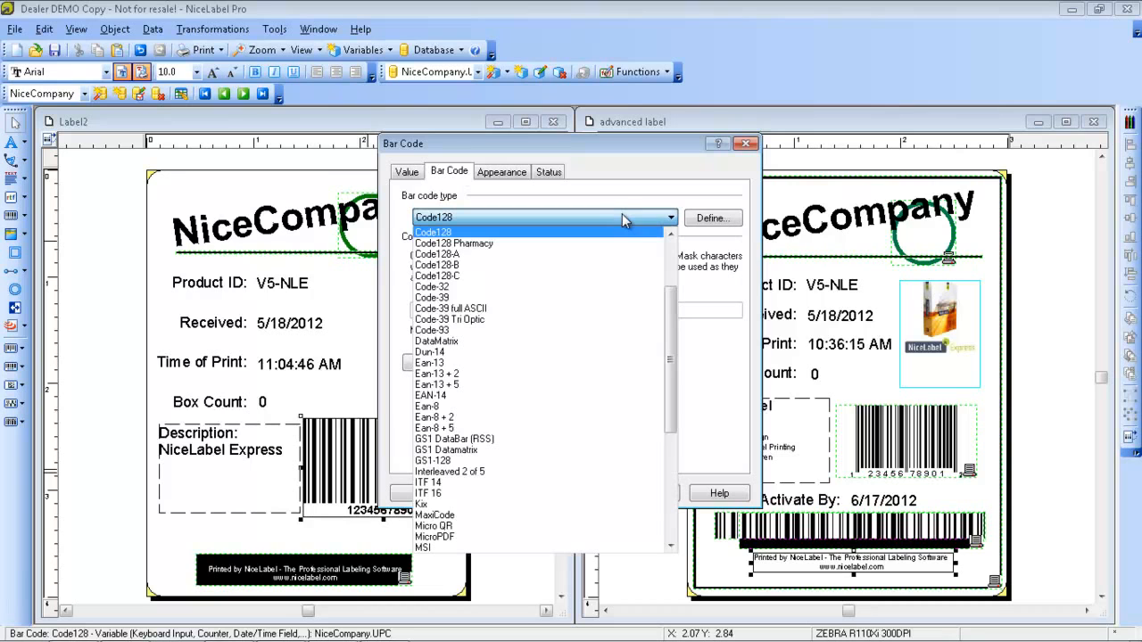
left_click_drag(675, 313, 676, 470)
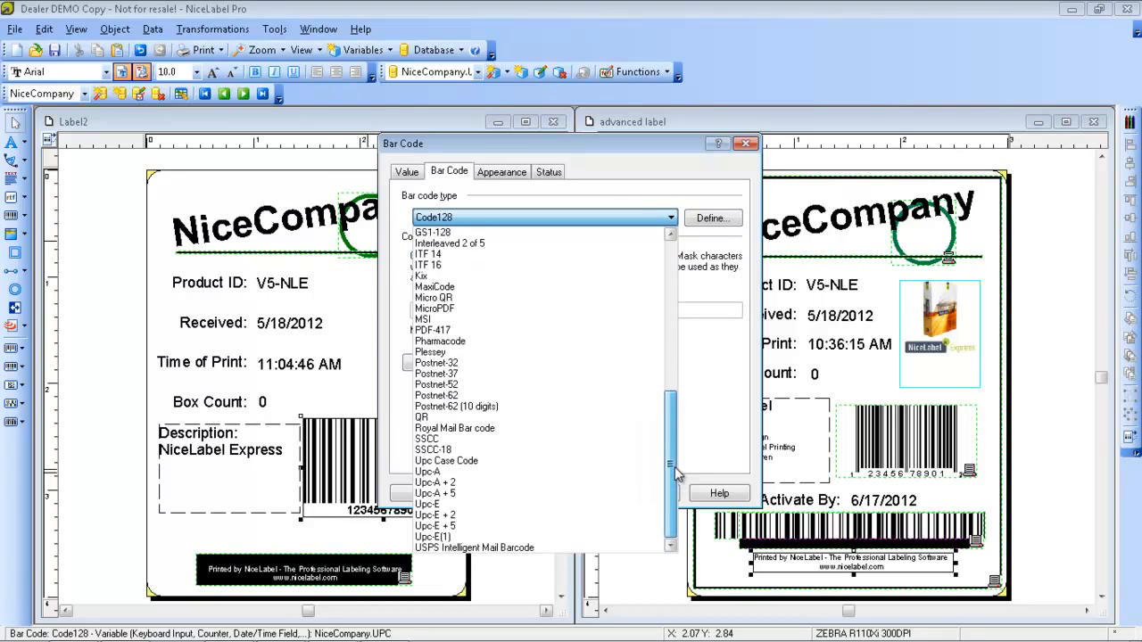
left_click(539, 473)
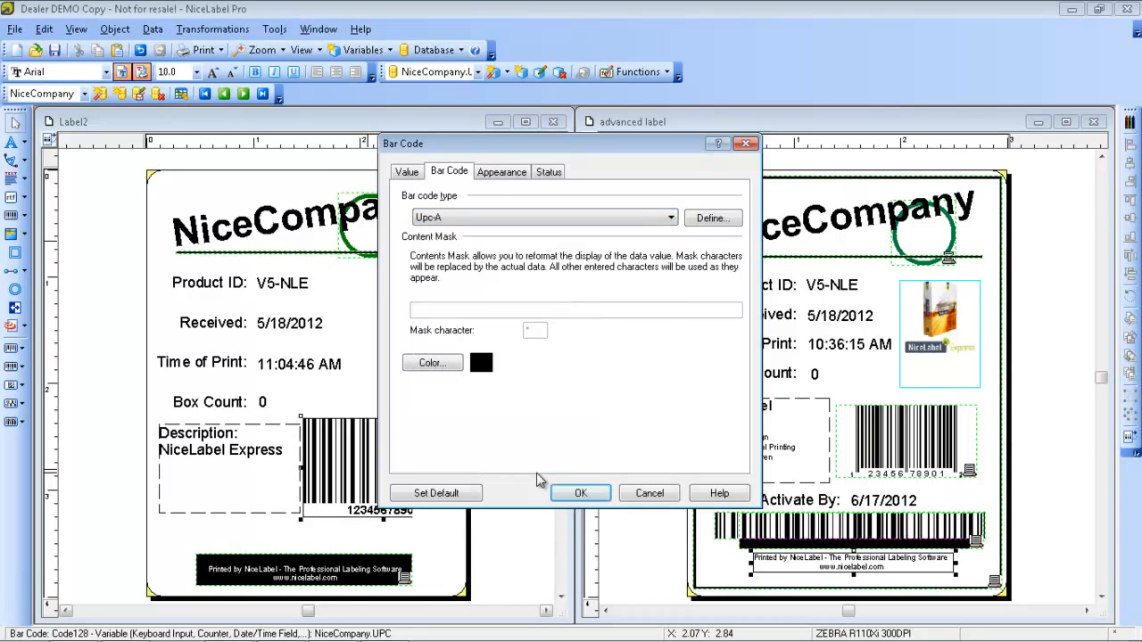
Step: Set the narrow bar width in the Upc-A bar code definition to 5 dots
left_click(702, 217)
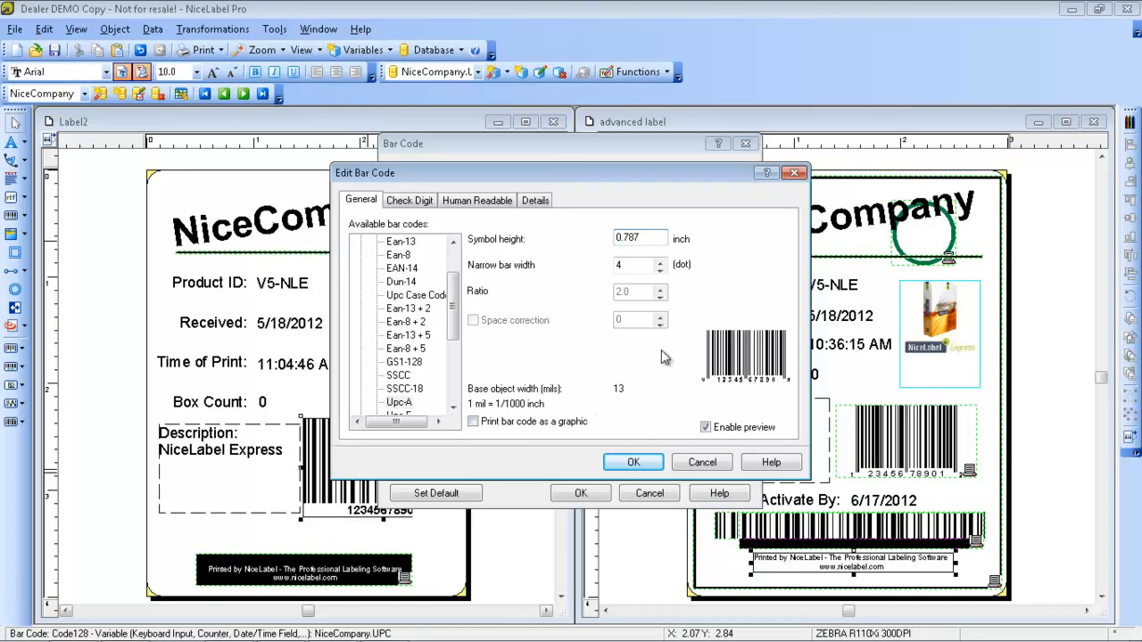
left_click(659, 262)
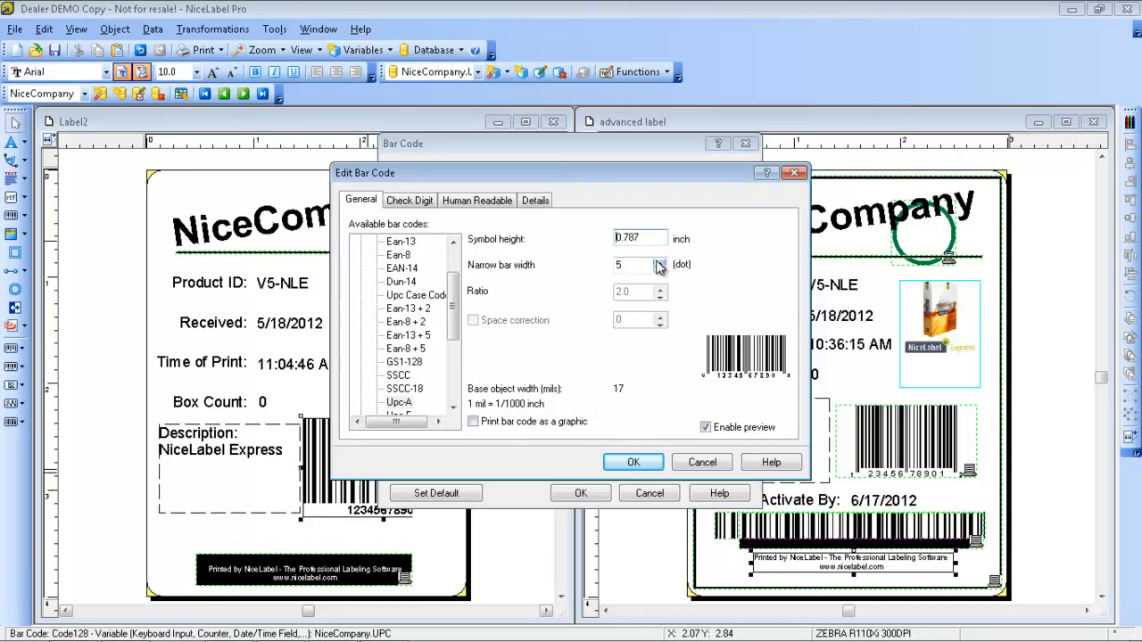
left_click(660, 264)
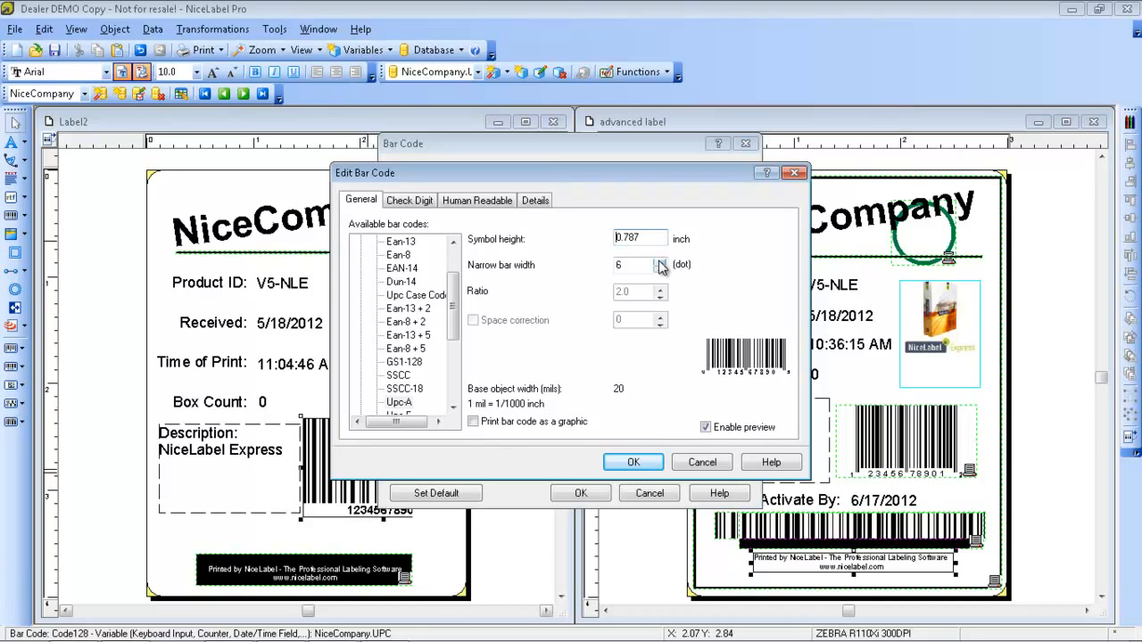
left_click(659, 269)
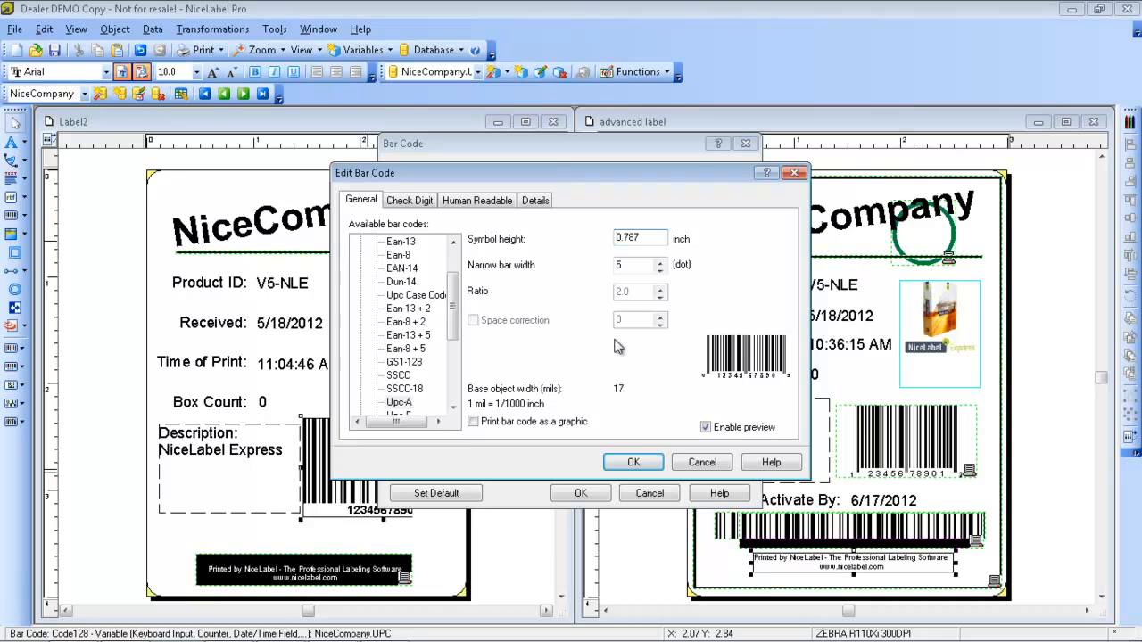
Step: Review the bar code's check digit, human-readable and detail options, trying No interpretation and returning to Below bar code
left_click(412, 201)
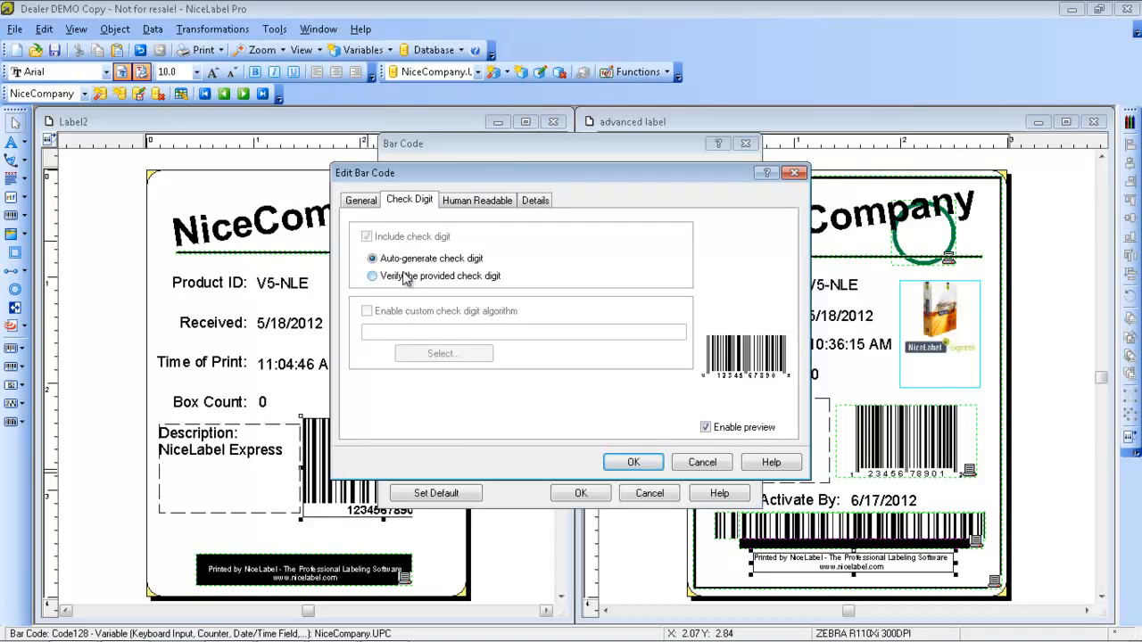
left_click(472, 203)
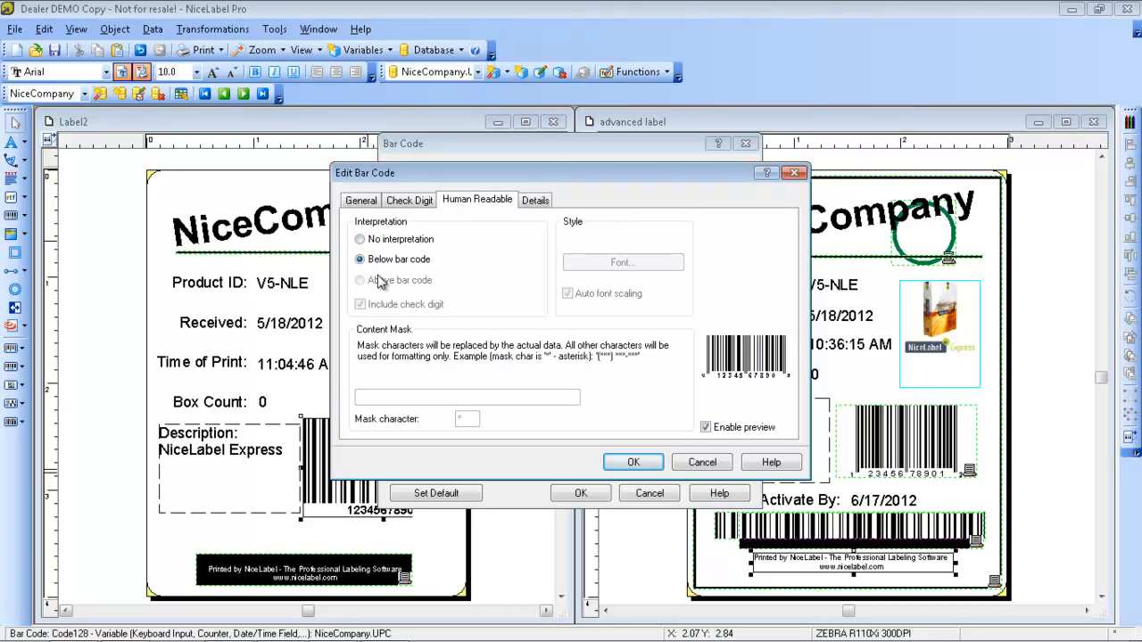
left_click(375, 242)
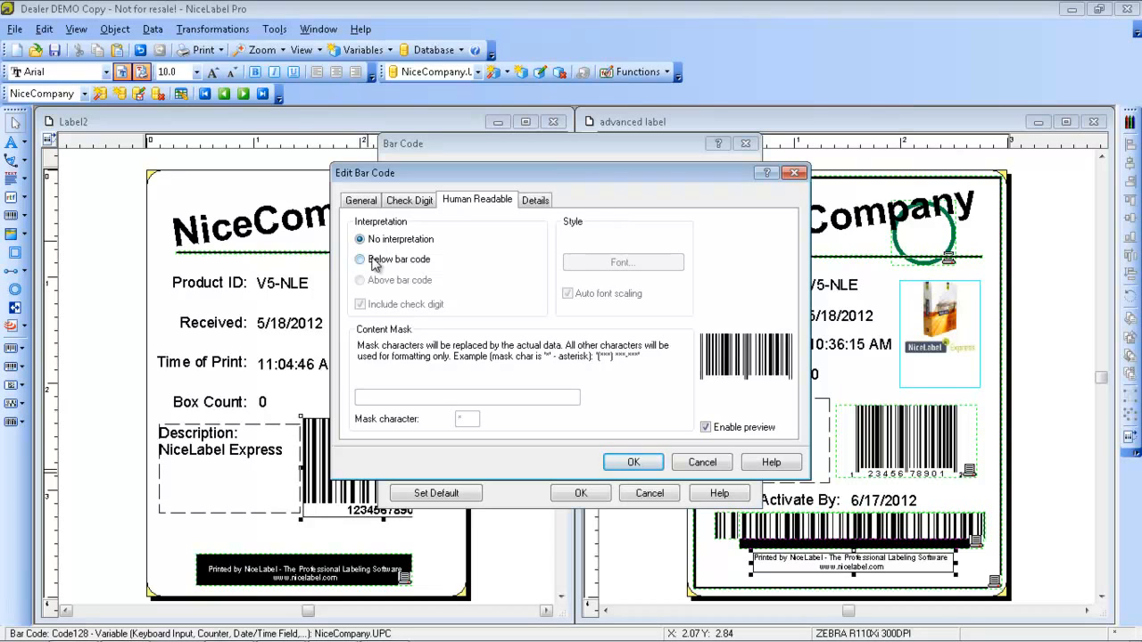
left_click(375, 260)
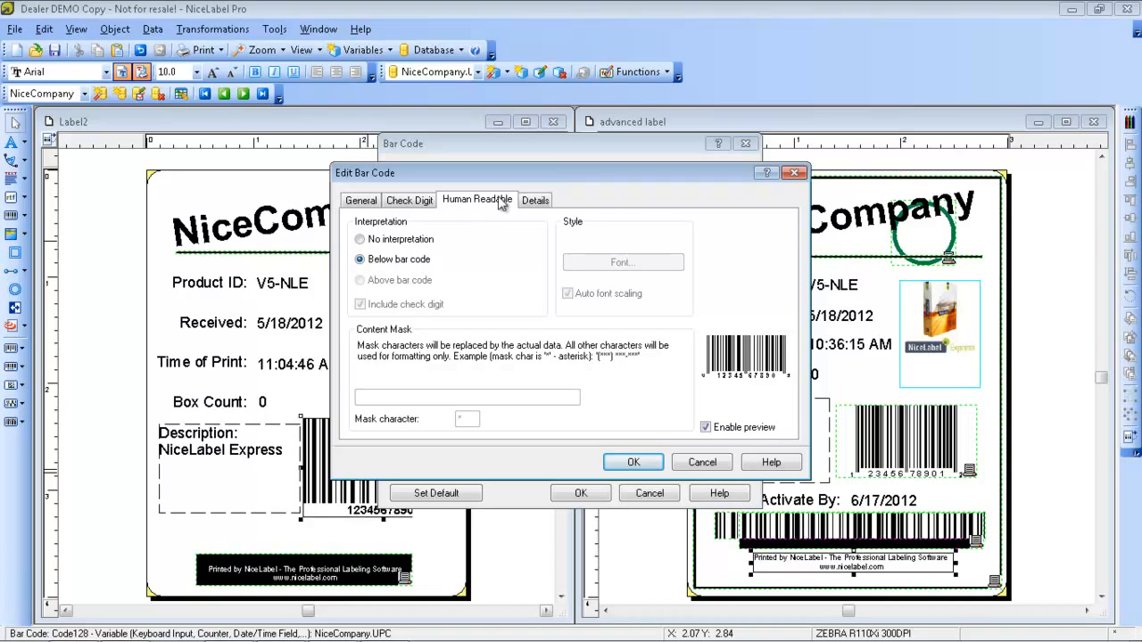
left_click(541, 201)
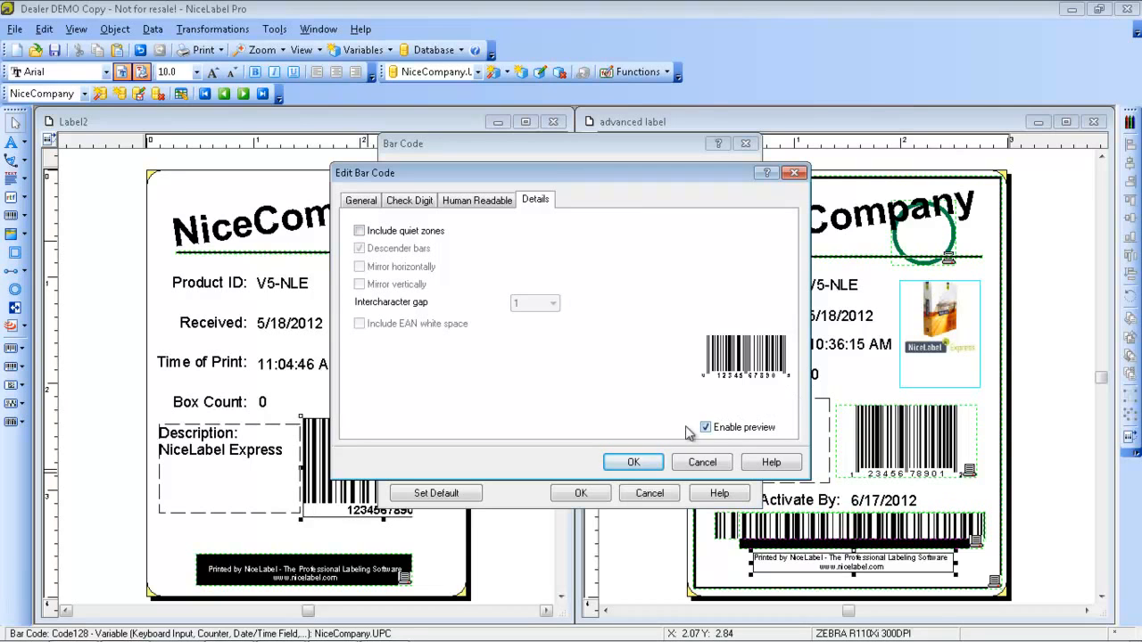
Step: Apply the bar code settings, shrink the bar code to fit inside the label's right edge, and deselect it
left_click(644, 463)
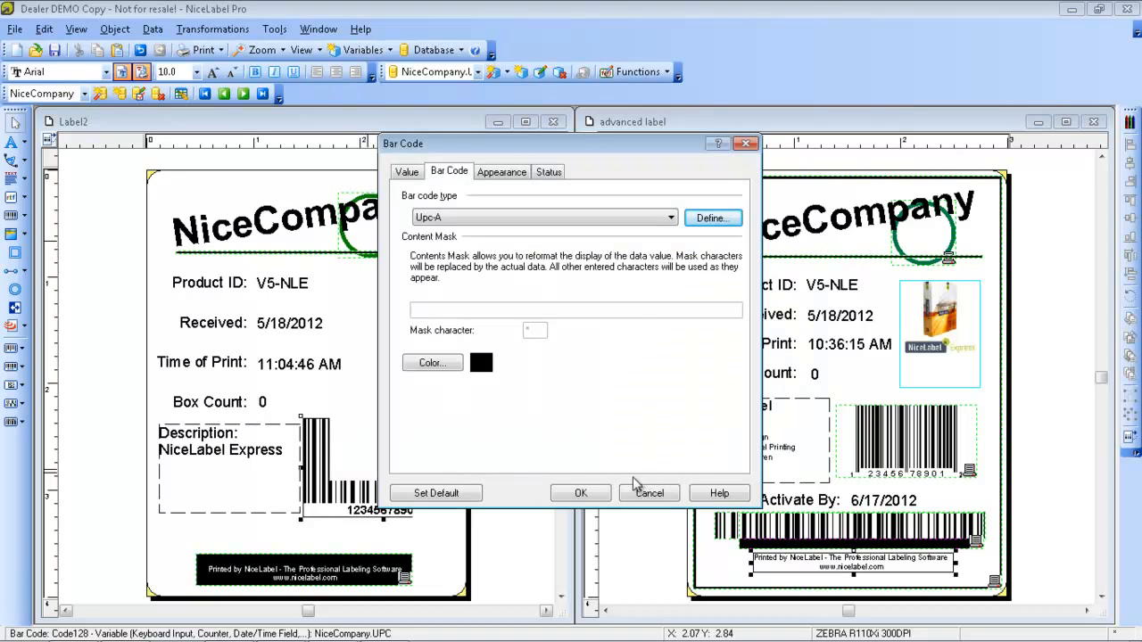
left_click(588, 495)
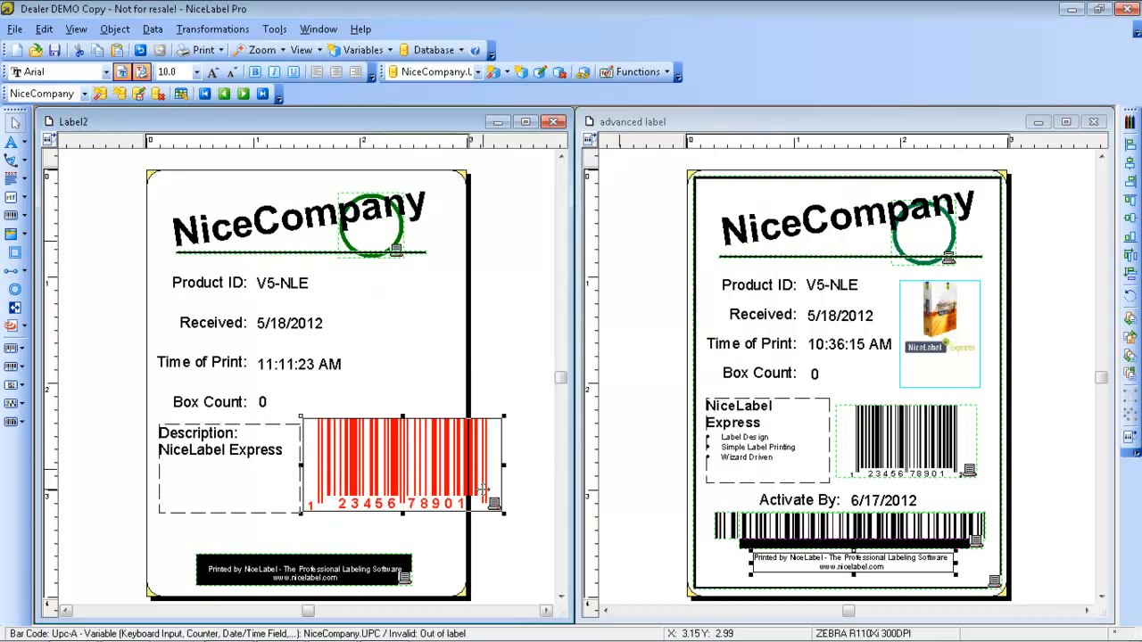
left_click_drag(505, 414, 466, 419)
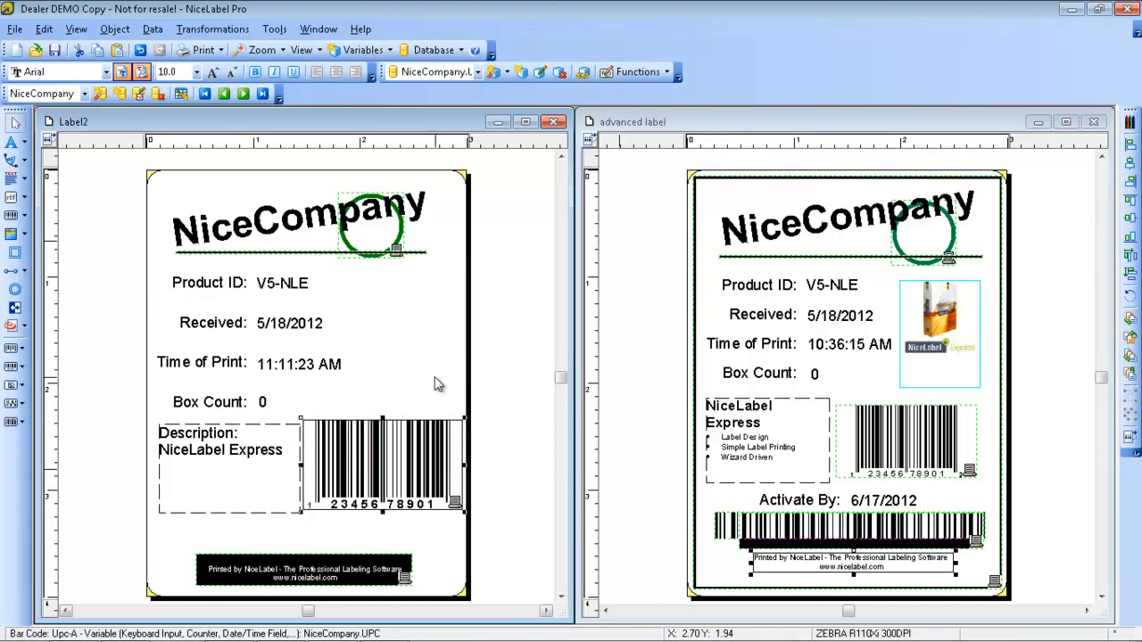
left_click(431, 378)
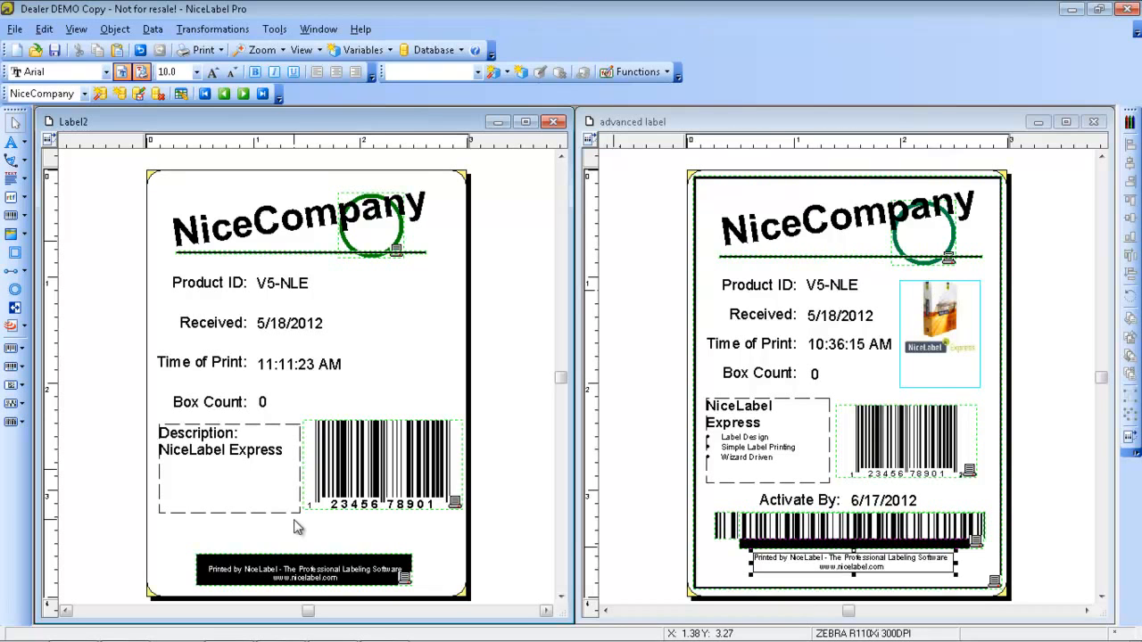
Step: Create a new label function named Concatenate2 with the Concatenate function type
left_click(152, 30)
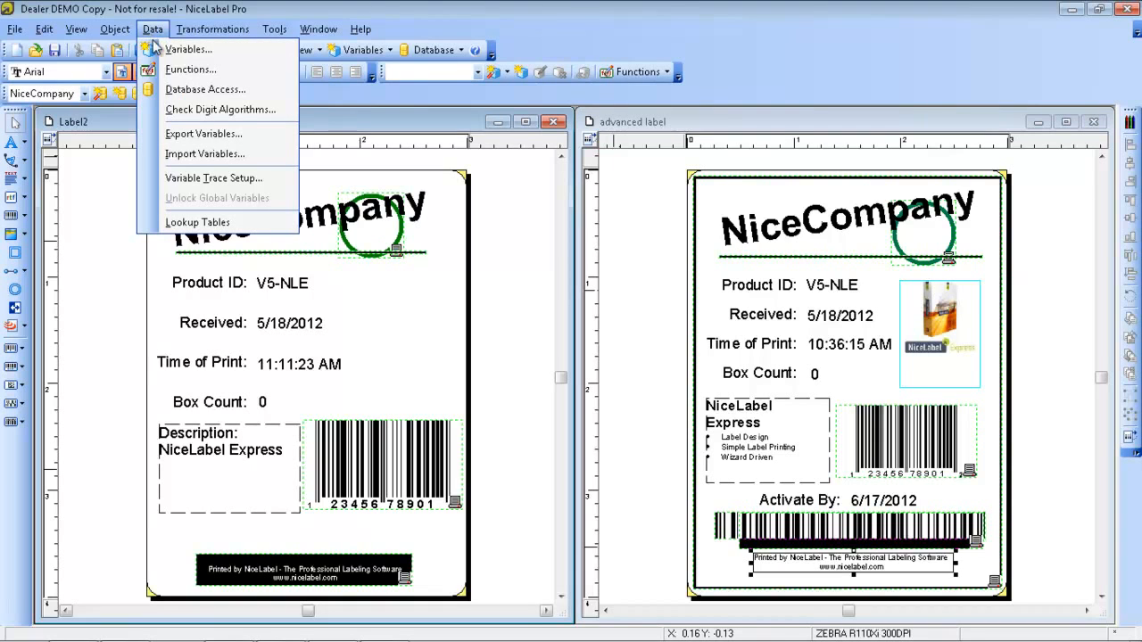
left_click(189, 70)
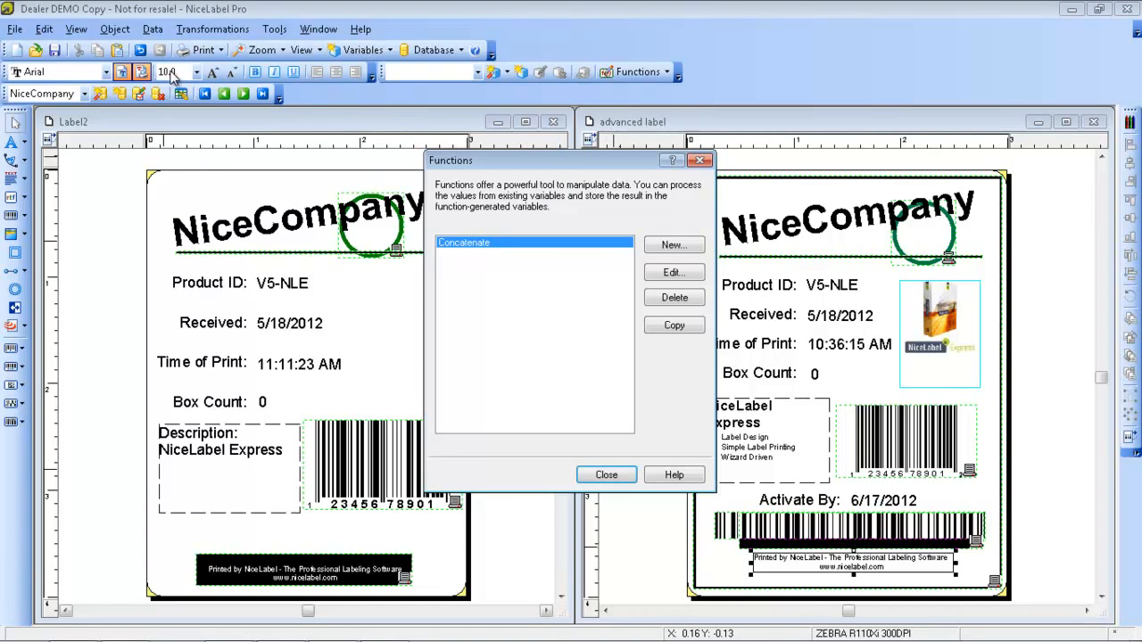
left_click(674, 245)
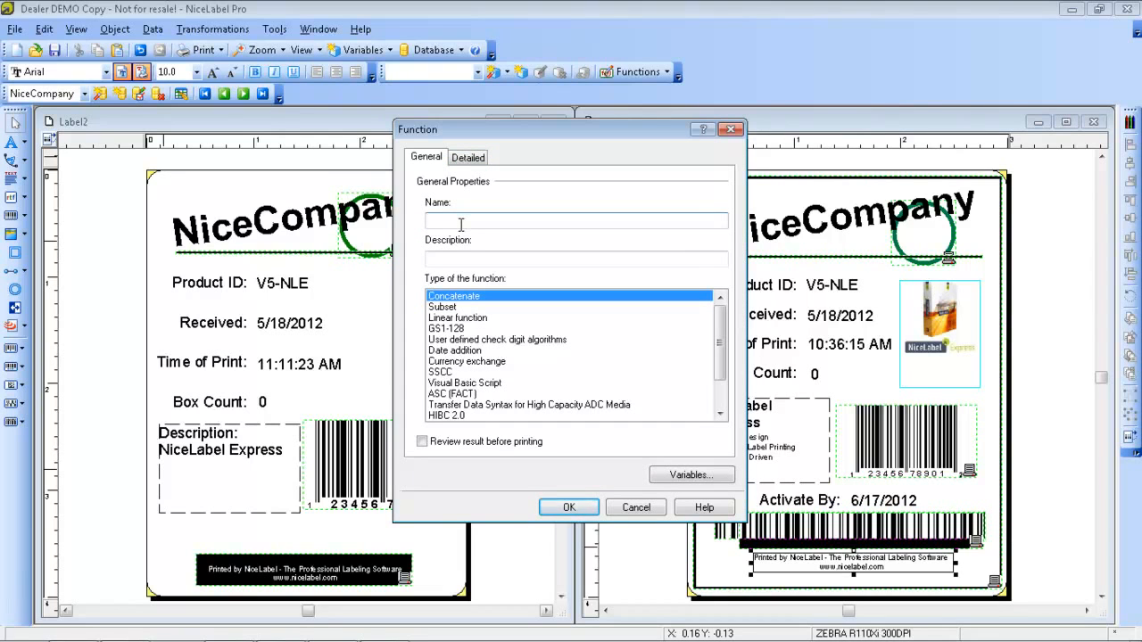
type("Concatenate2")
key("BackSpace")
type("2")
Step: Add Concatenate and NiceCompany.Version, in that order, as the Concatenate2 function's selected variables and save the function
left_click(468, 158)
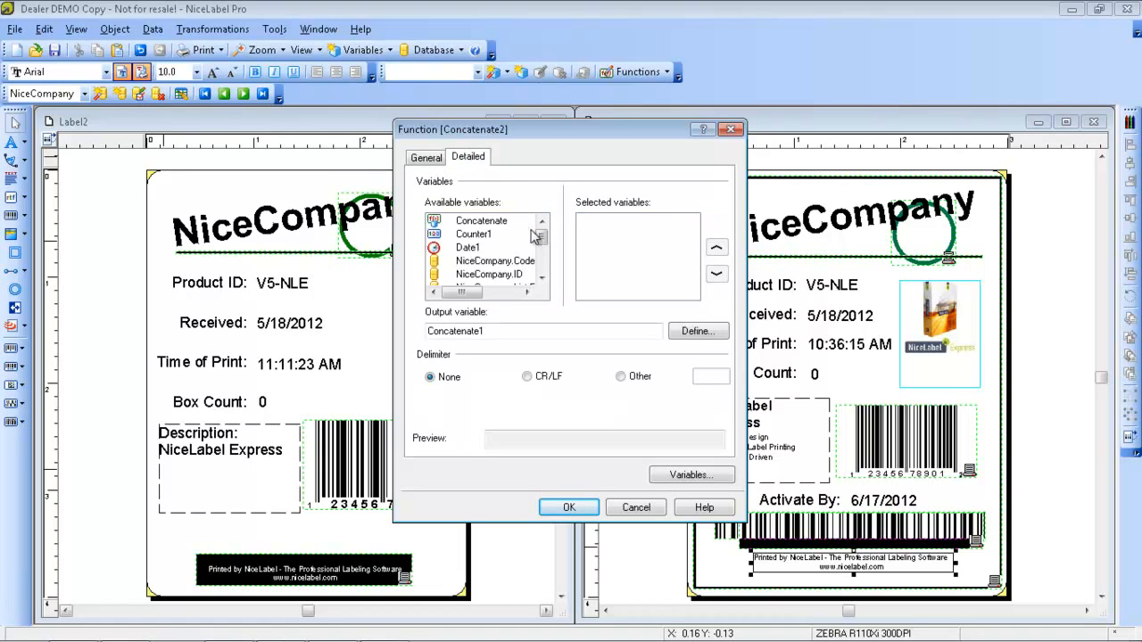
mouse_move(540, 236)
left_mouse_down()
mouse_move(542, 249)
mouse_move(550, 234)
left_mouse_up()
double_click(492, 222)
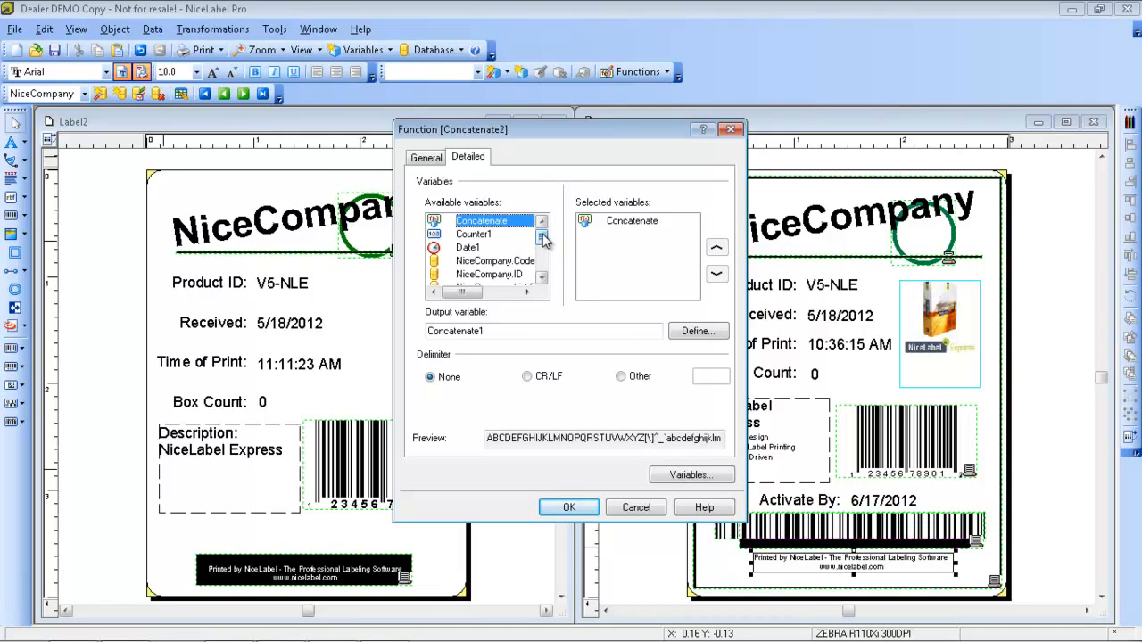
left_click_drag(544, 239, 547, 259)
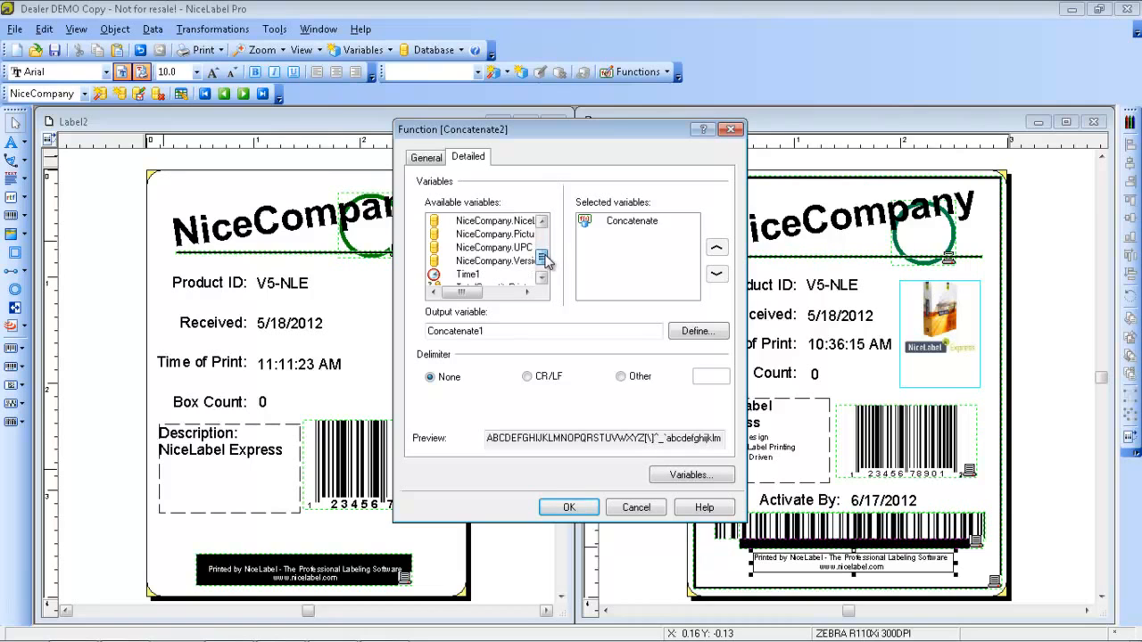
double_click(517, 261)
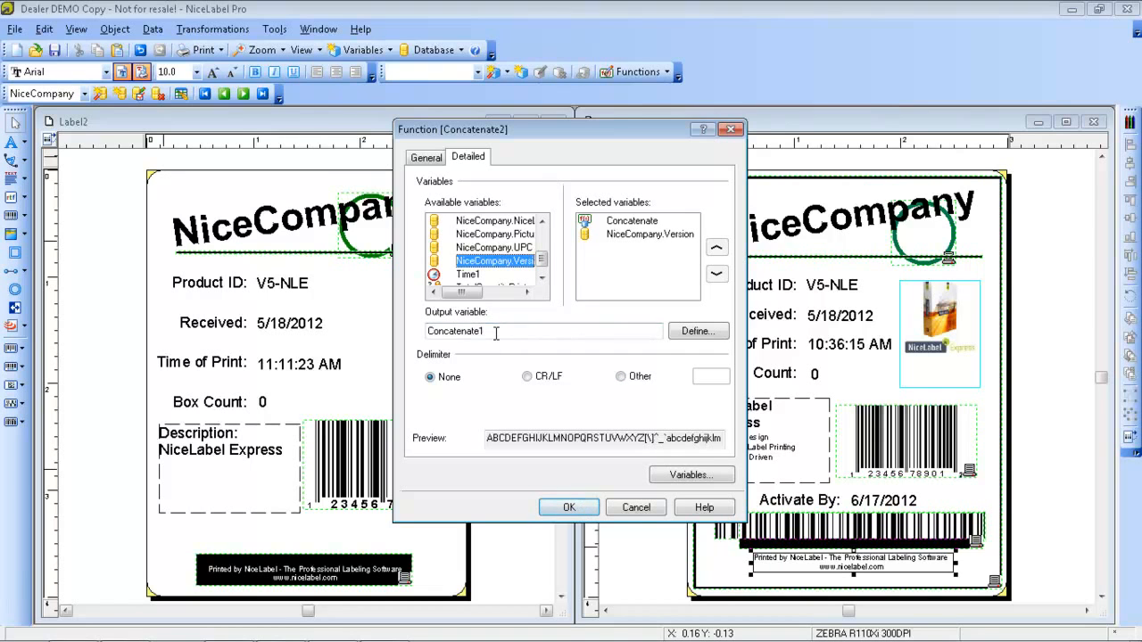
left_click(571, 506)
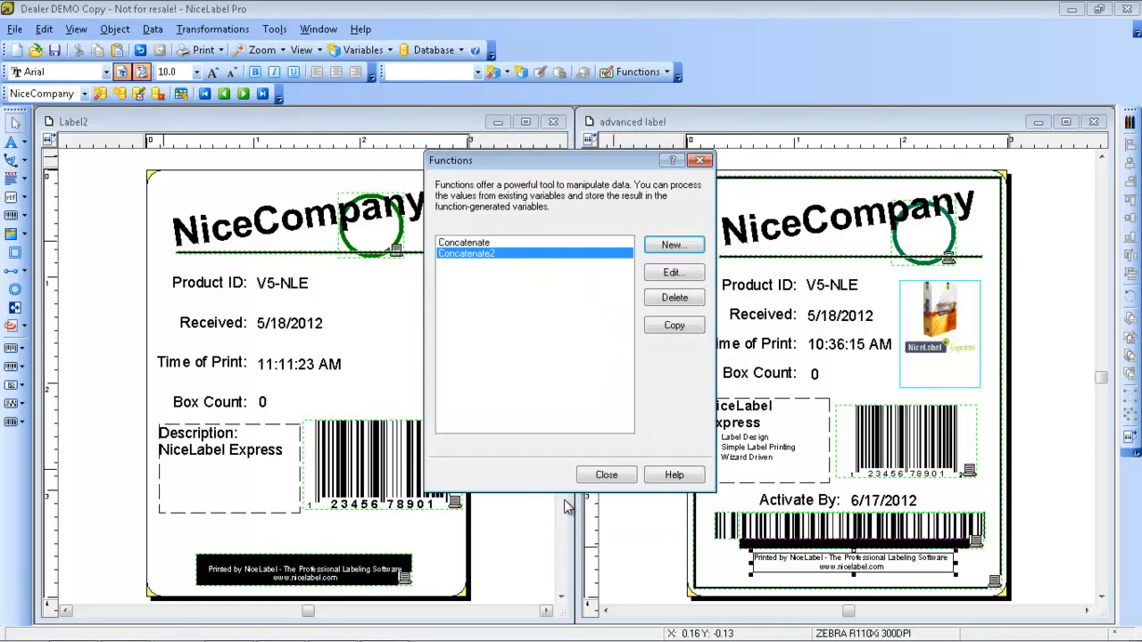
Step: Close the functions list and place a bar code linked to the existing Concatenate1 variable on Label2, just above the black footer box
left_click(606, 475)
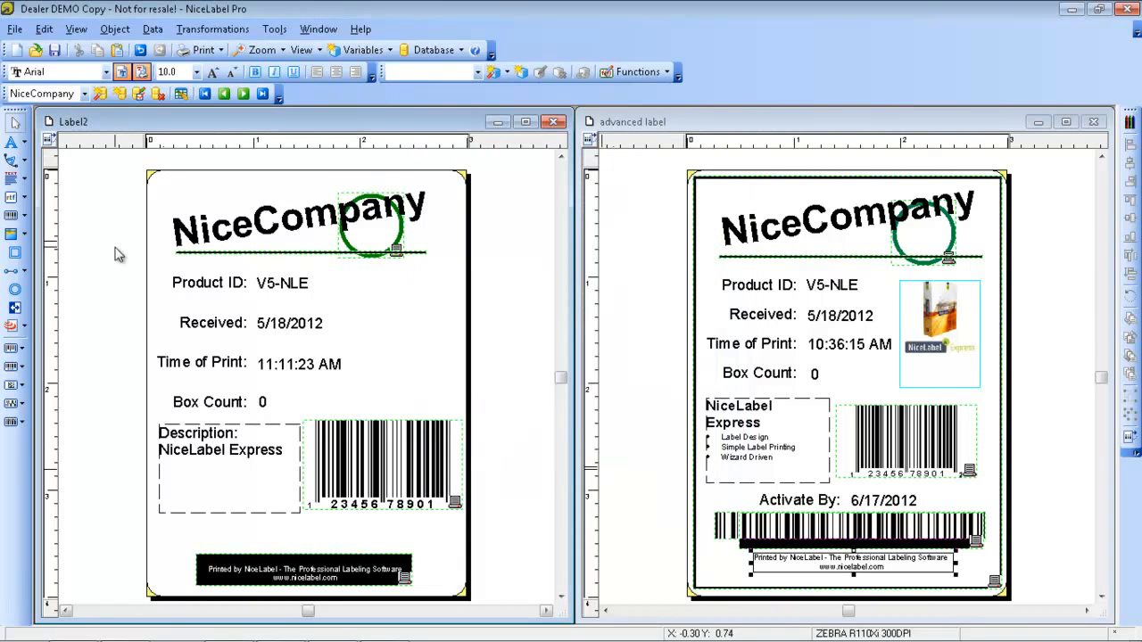
left_click(24, 217)
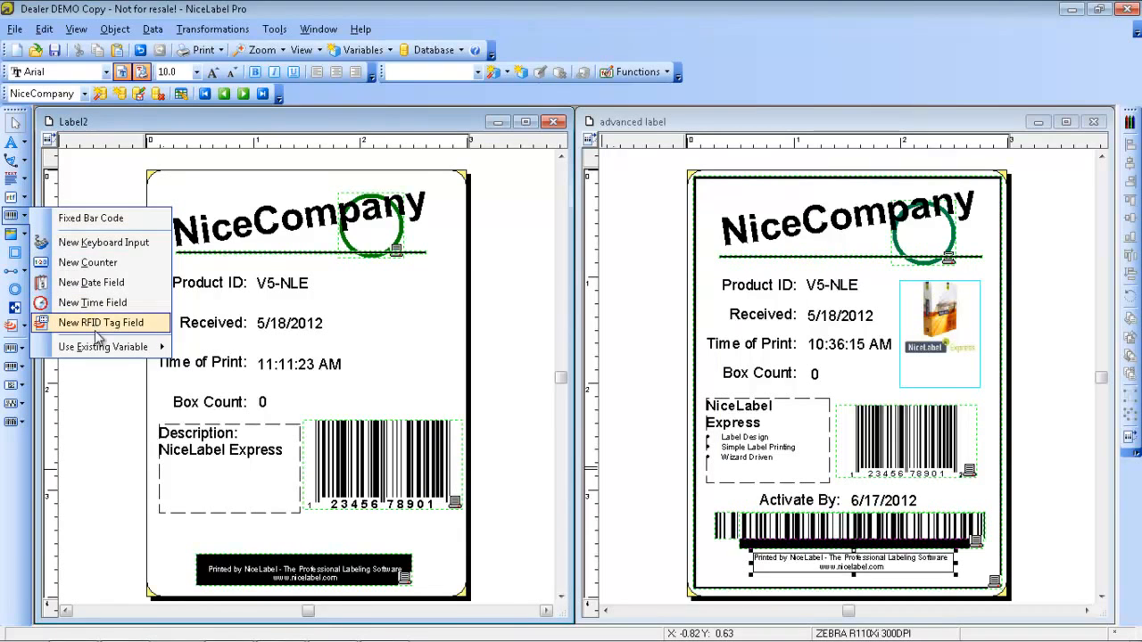
mouse_move(115, 348)
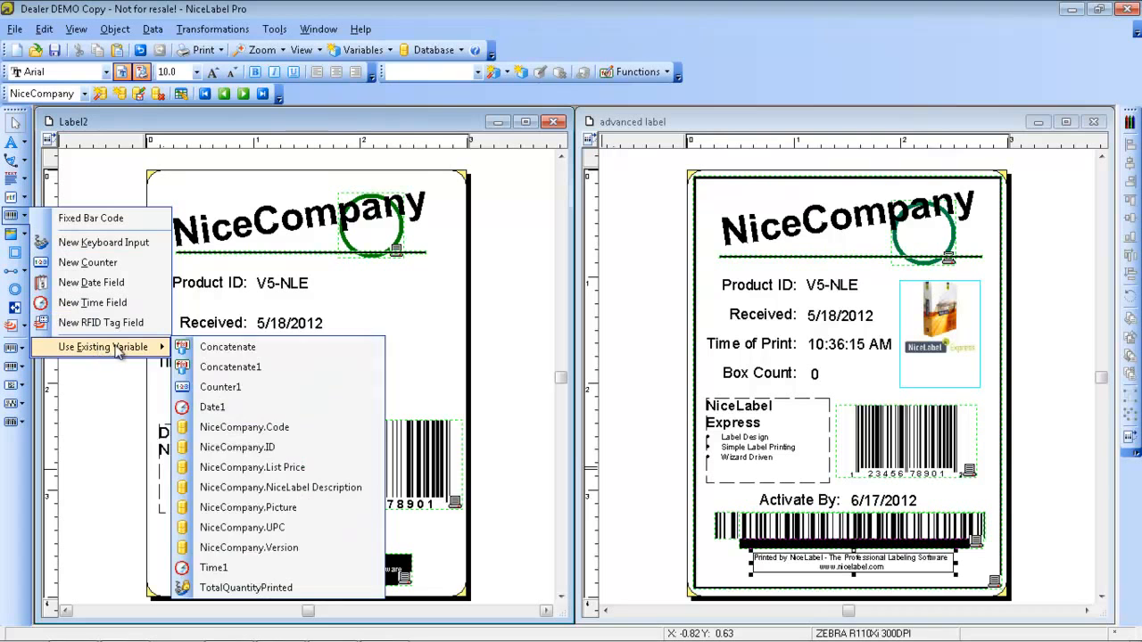
left_click(217, 367)
left_click(191, 527)
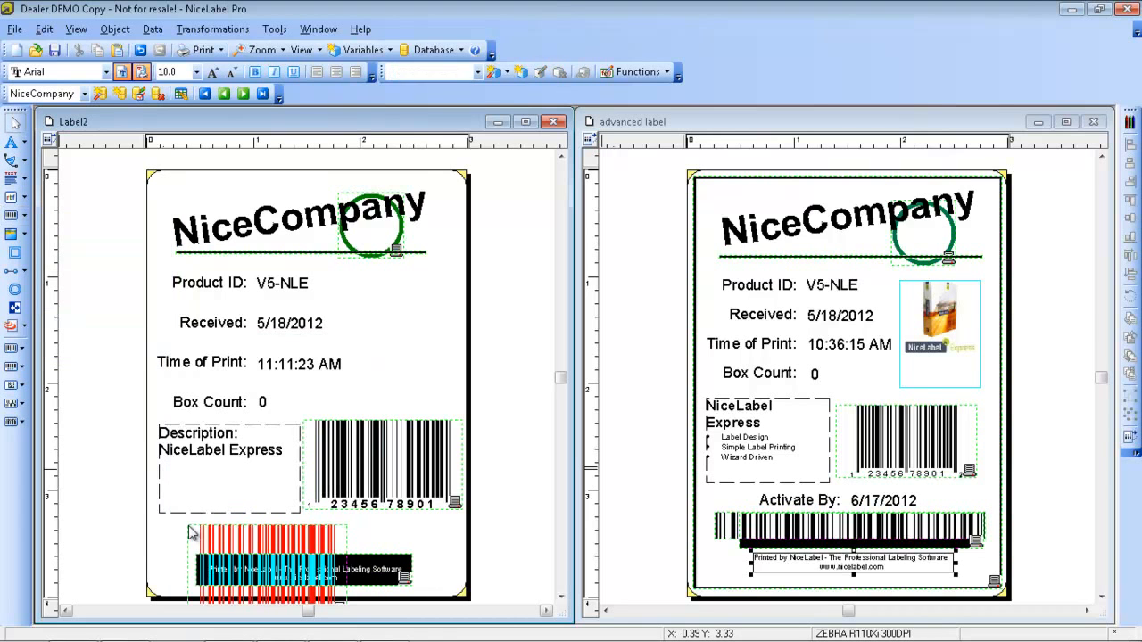
left_click_drag(243, 534, 239, 461)
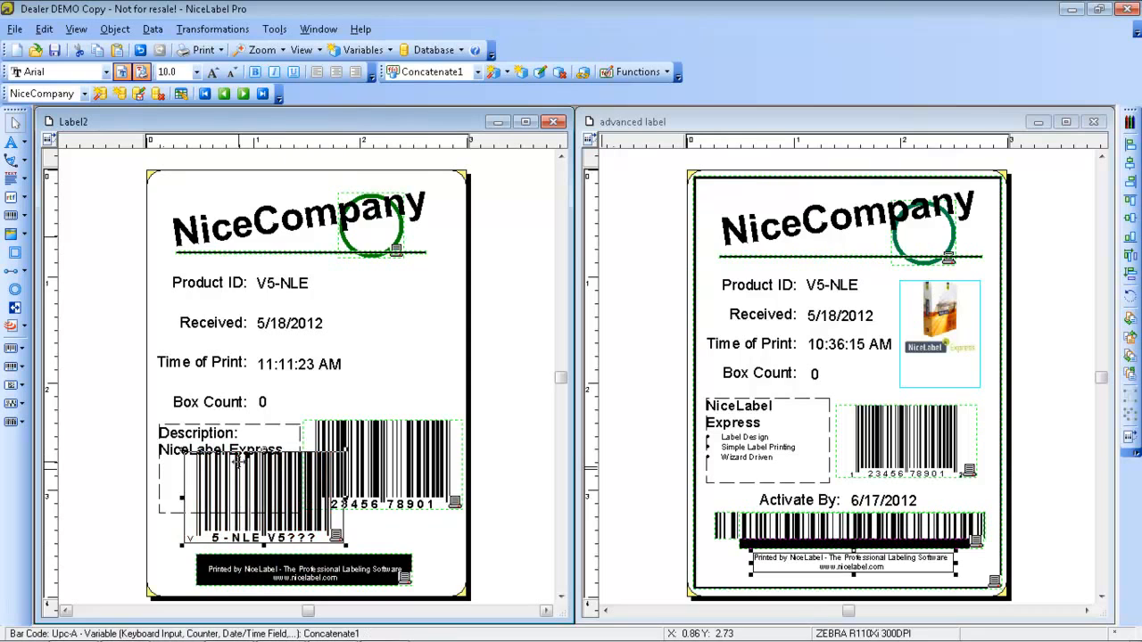
Step: Open the new Concatenate1 bar code's properties and change its bar code type to Code128
double_click(248, 511)
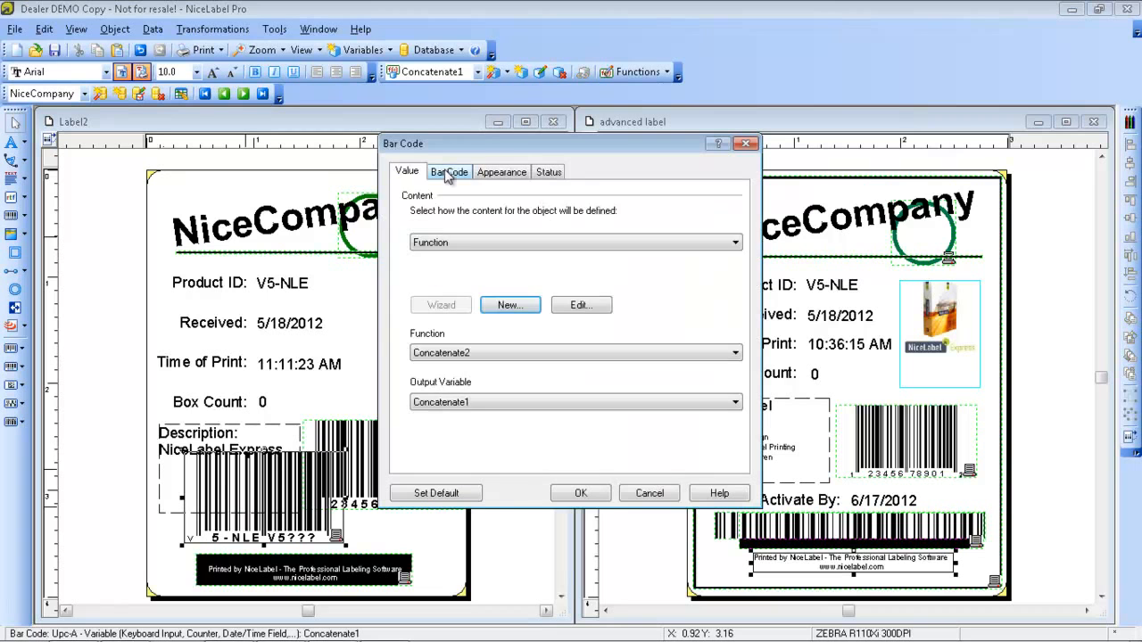
left_click(448, 173)
left_click(461, 223)
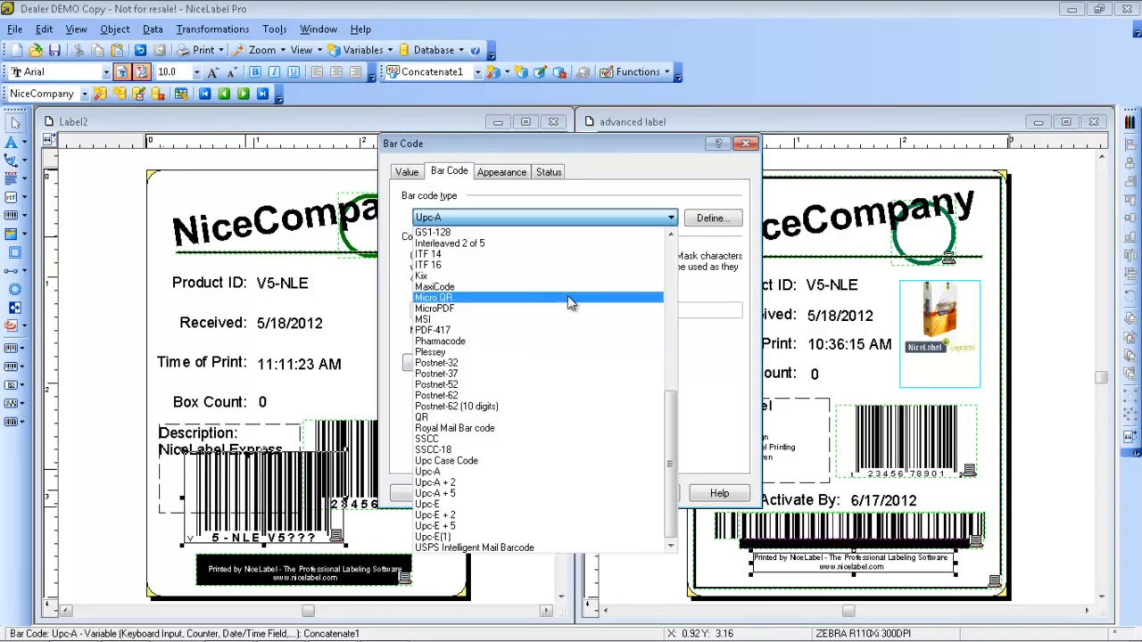
left_click_drag(670, 409, 682, 258)
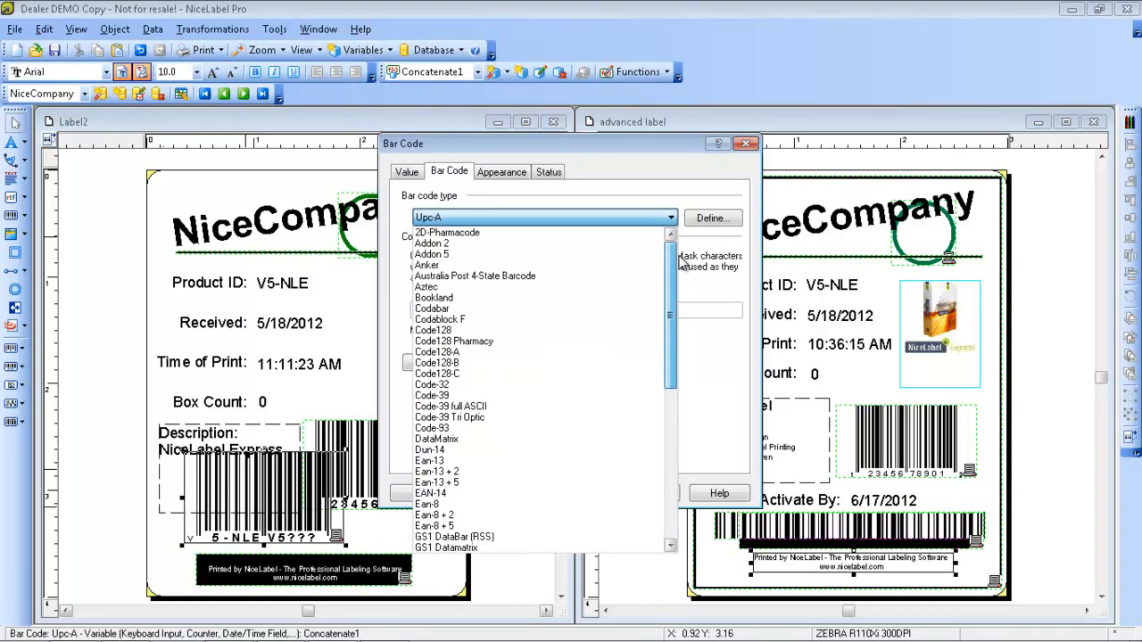
left_click(450, 330)
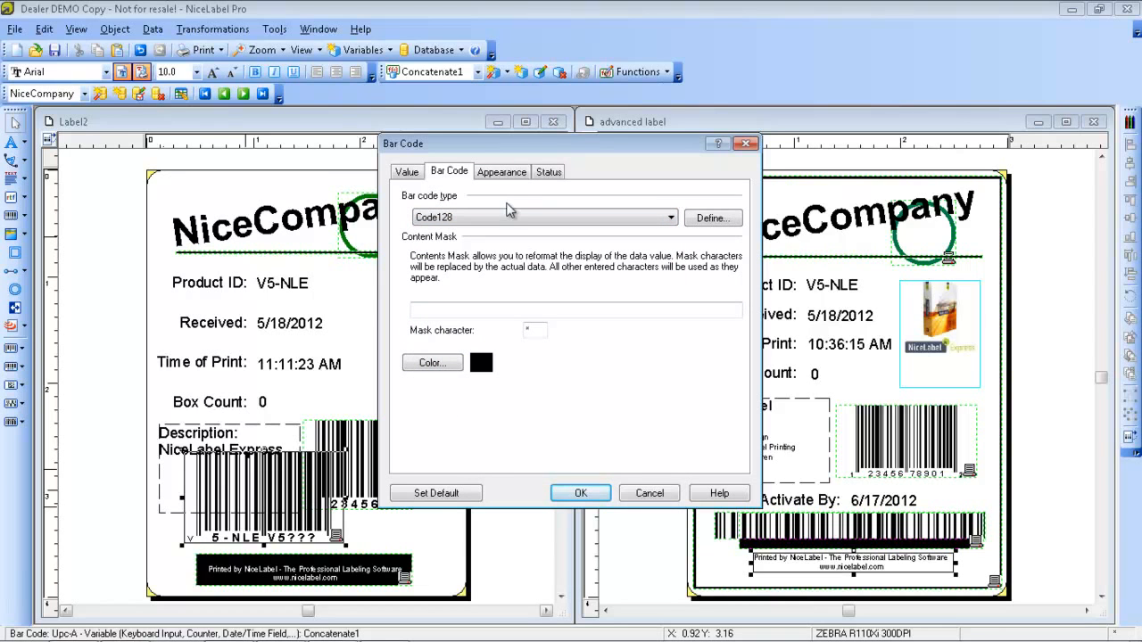
Step: Set the Code128 bar code's human-readable interpretation to No interpretation and apply the bar code settings
left_click(704, 220)
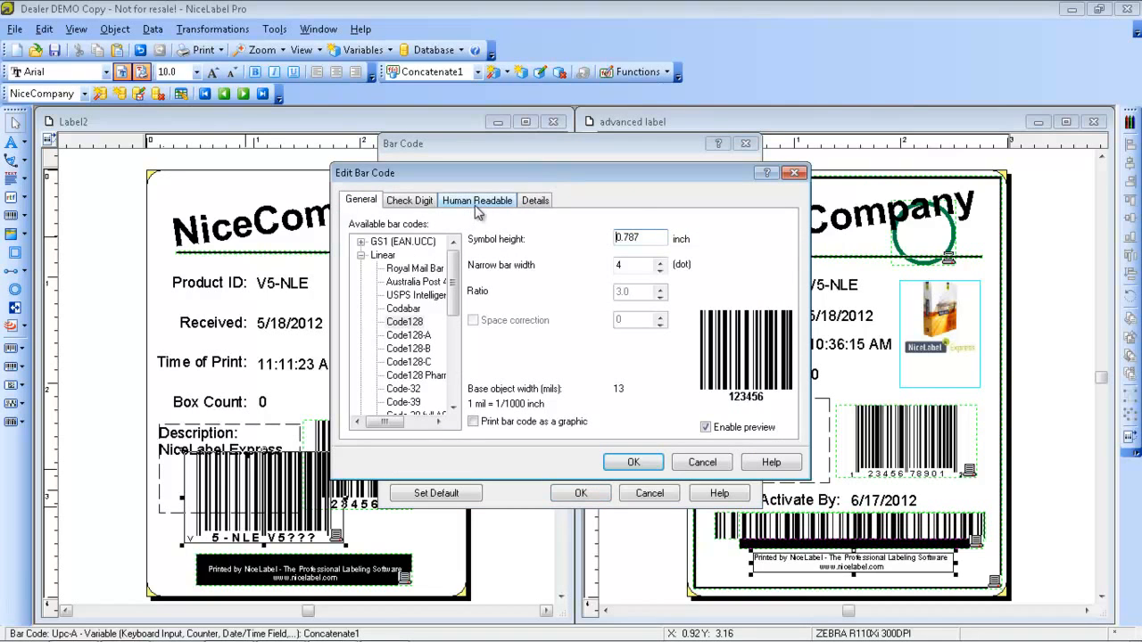
left_click(477, 202)
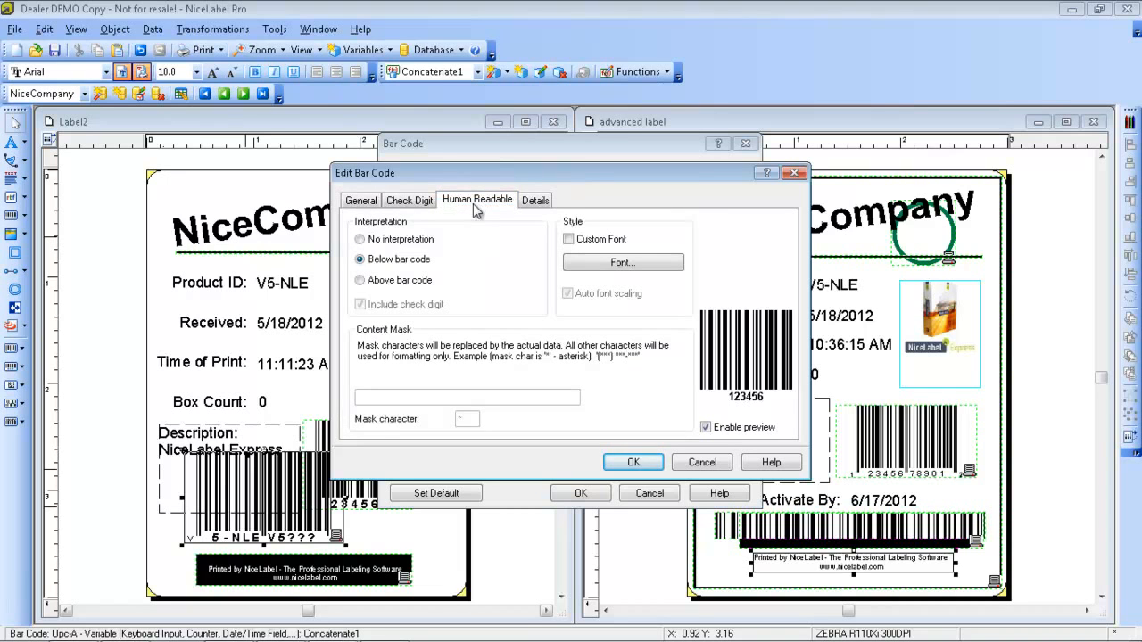
left_click(362, 240)
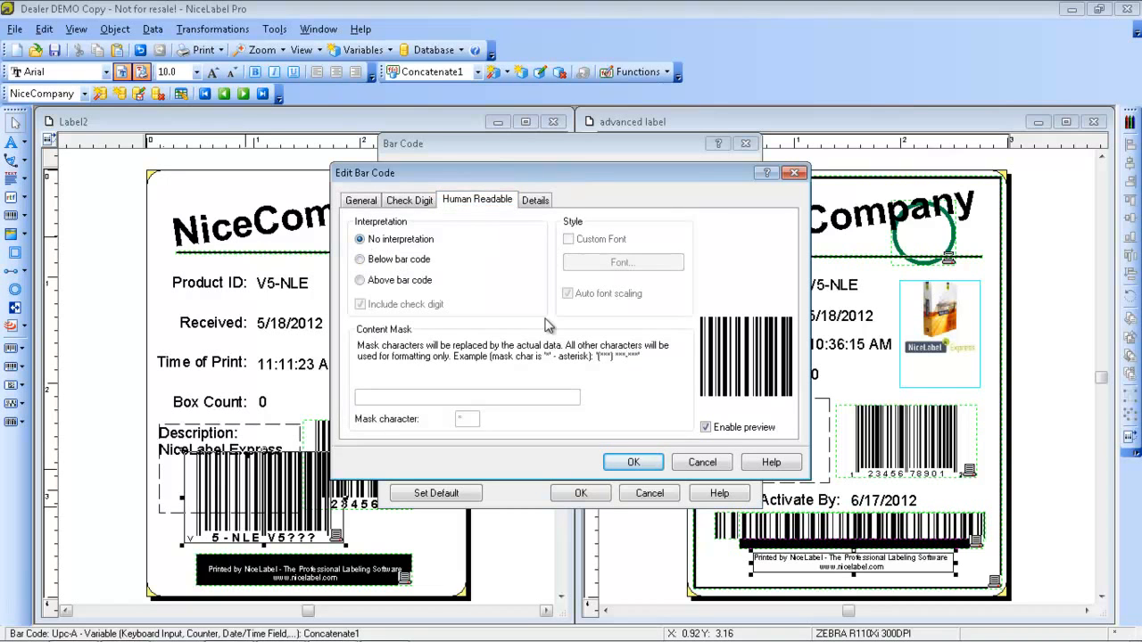
left_click(633, 462)
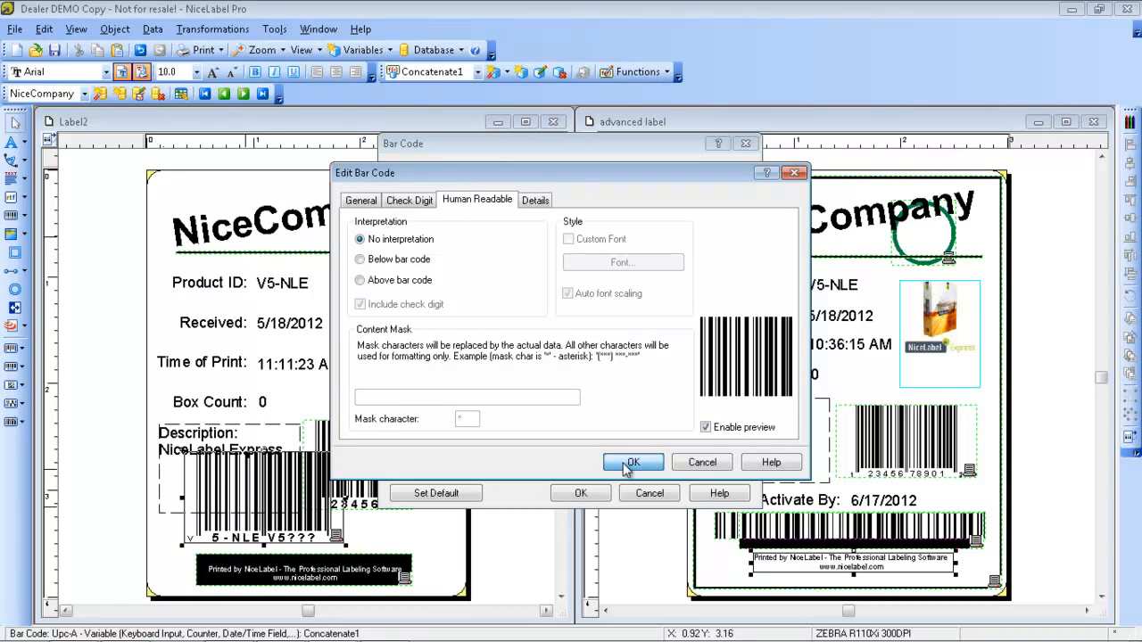
left_click(570, 496)
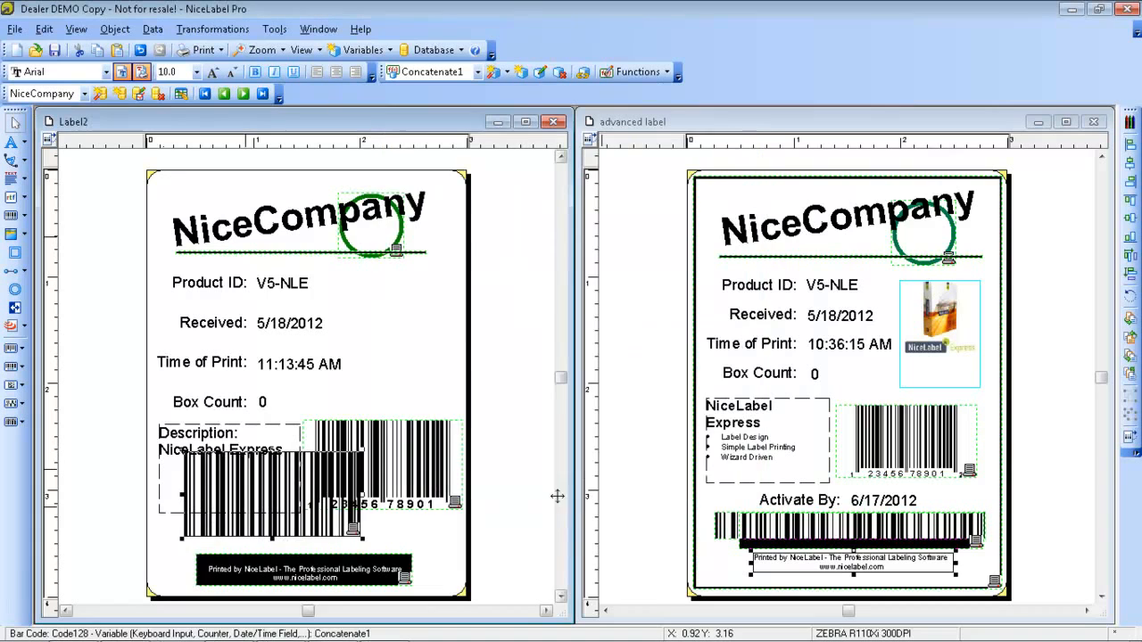
Step: Flatten and widen the Code128 bar code into a strip, centre it just above the black footer box, and deselect it
left_click_drag(312, 474, 295, 521)
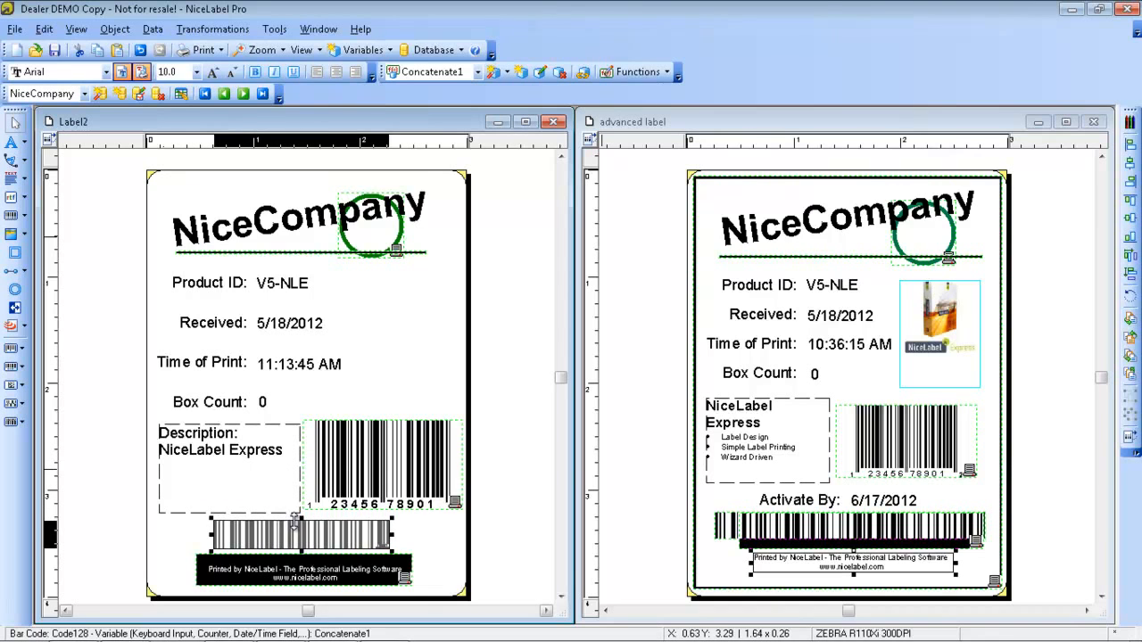
left_click(393, 520)
left_click_drag(393, 519, 470, 528)
left_click_drag(399, 531, 361, 539)
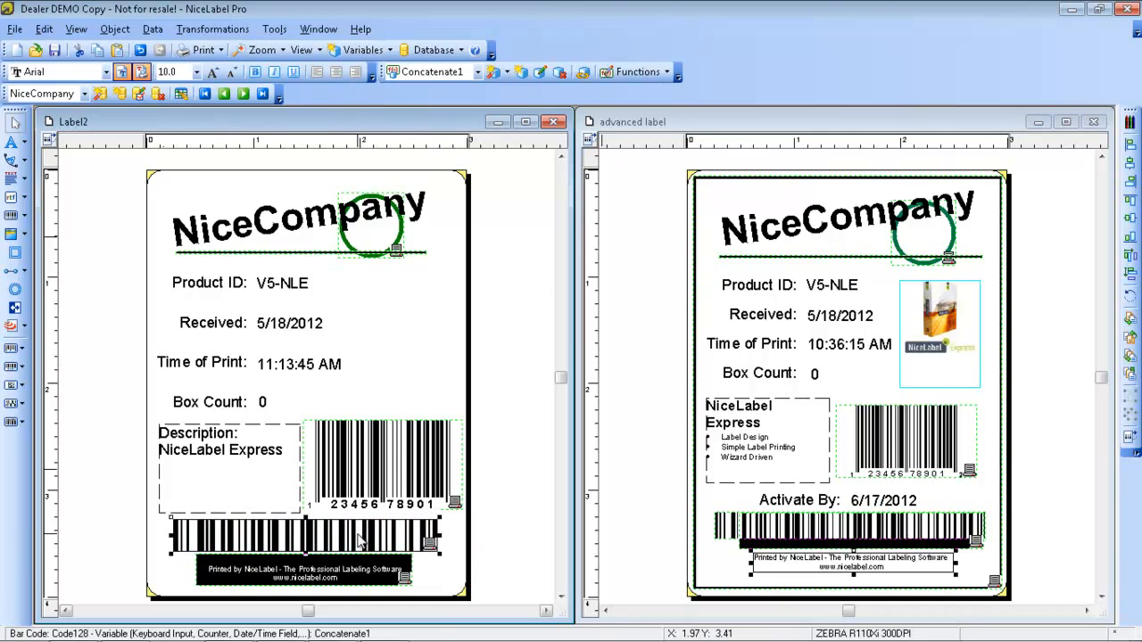
left_click(442, 574)
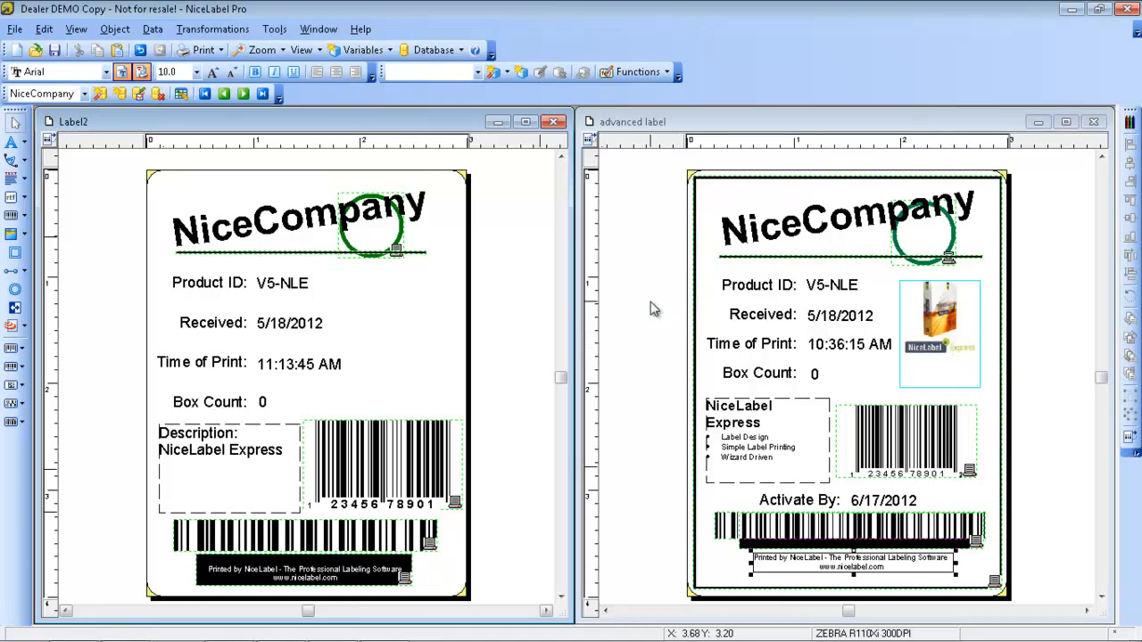
Step: Insert a picture linked to the existing NiceCompany.Picture variable beside the product details, enlarge it, and deselect it
left_click(24, 239)
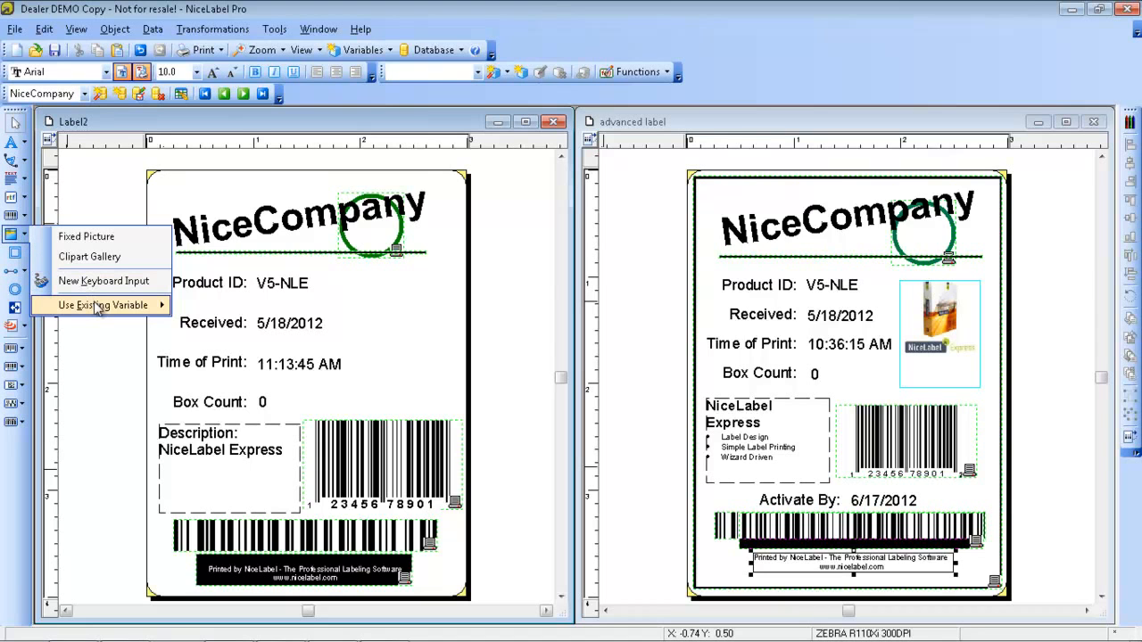
mouse_move(97, 305)
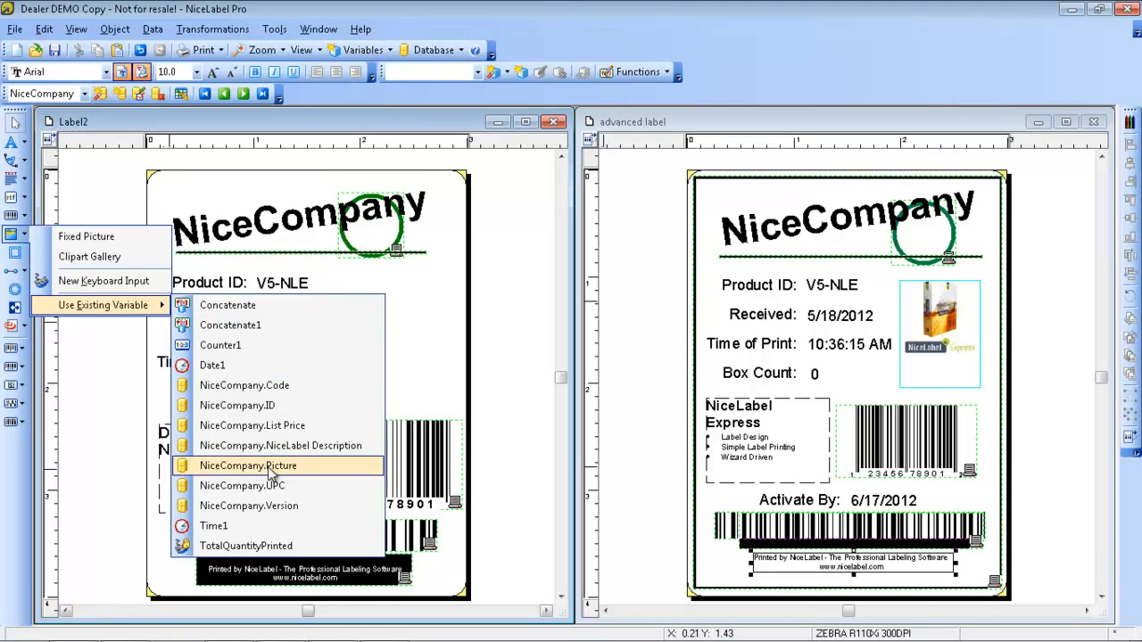
left_click(272, 465)
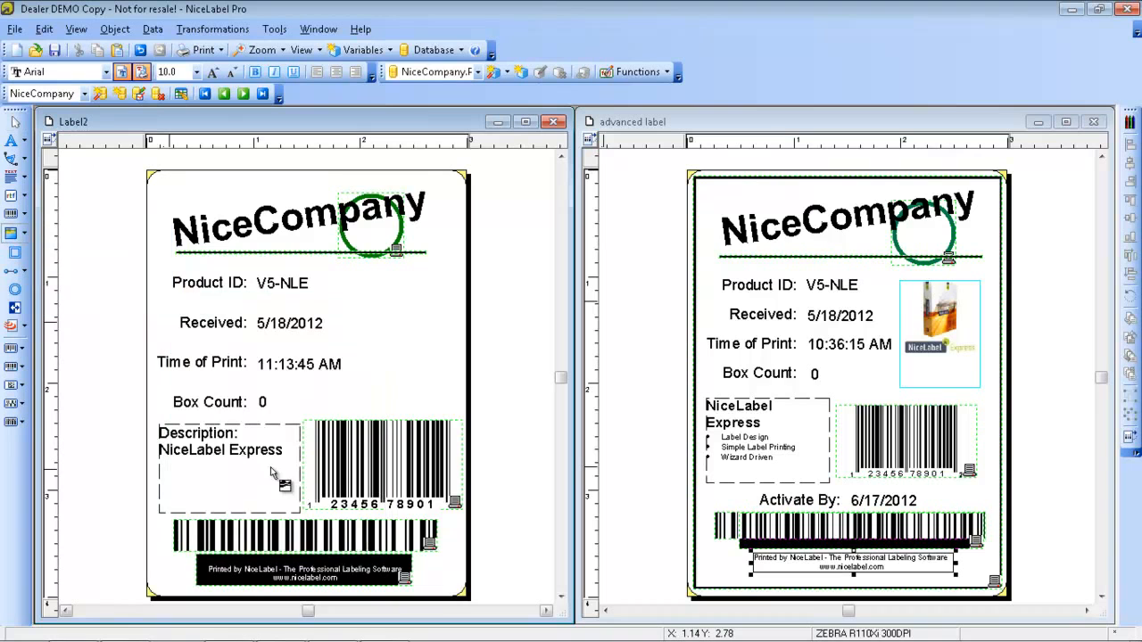
left_click(361, 292)
left_click(383, 323)
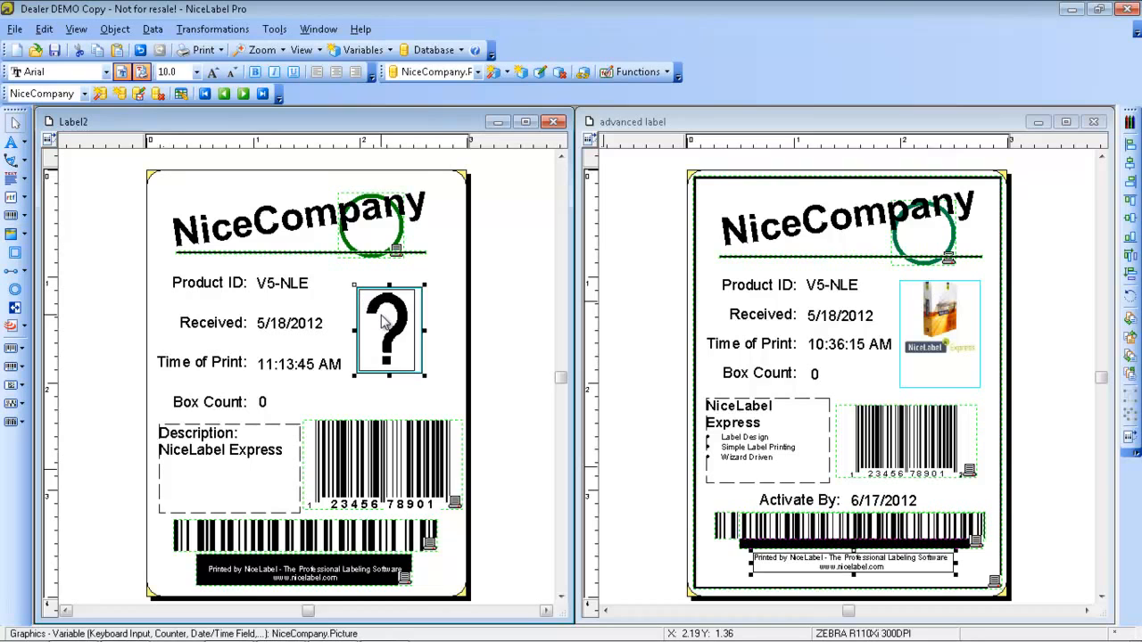
mouse_move(425, 377)
left_mouse_down()
mouse_move(461, 404)
mouse_move(424, 370)
left_mouse_up()
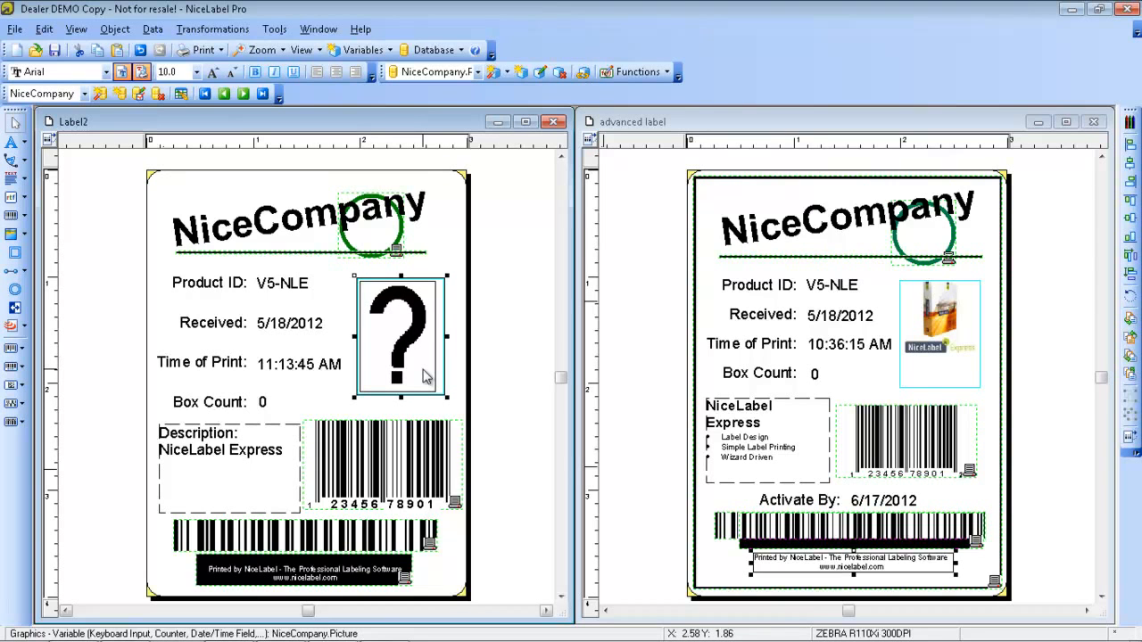
left_click(450, 261)
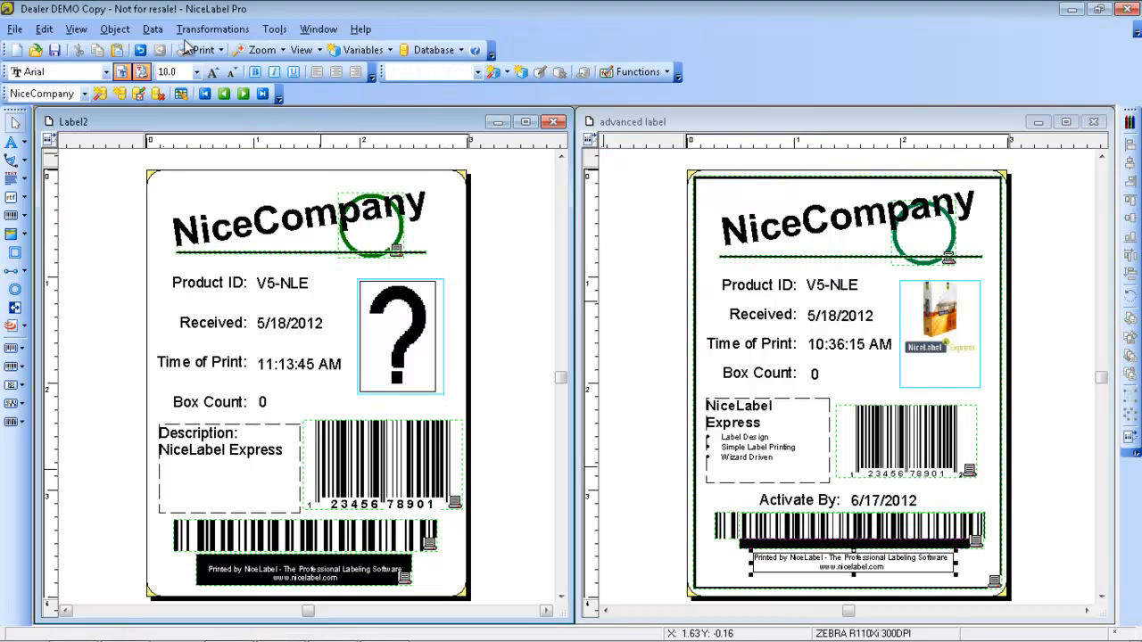
Step: Check the default Pictures folder path in the program's folder options, then close the options
left_click(275, 28)
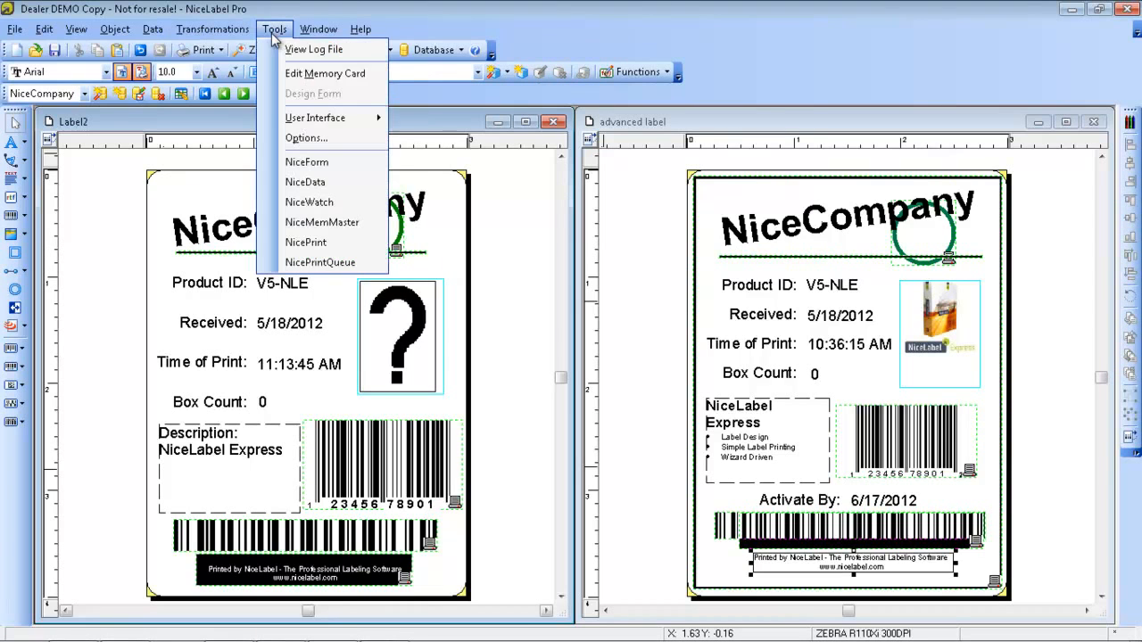
left_click(306, 138)
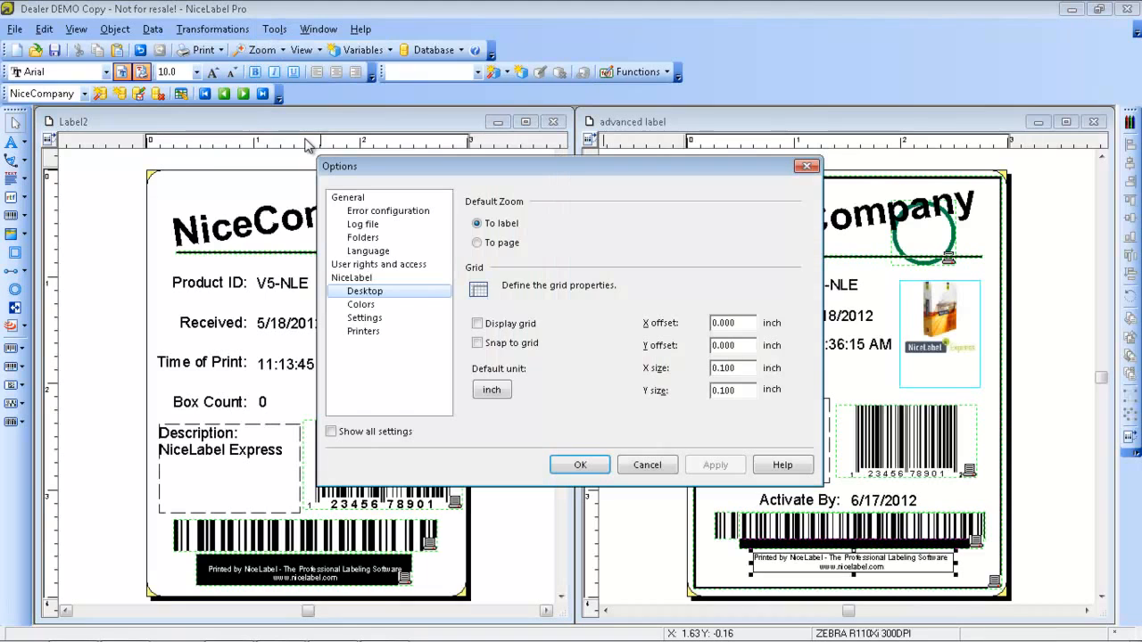
left_click(365, 238)
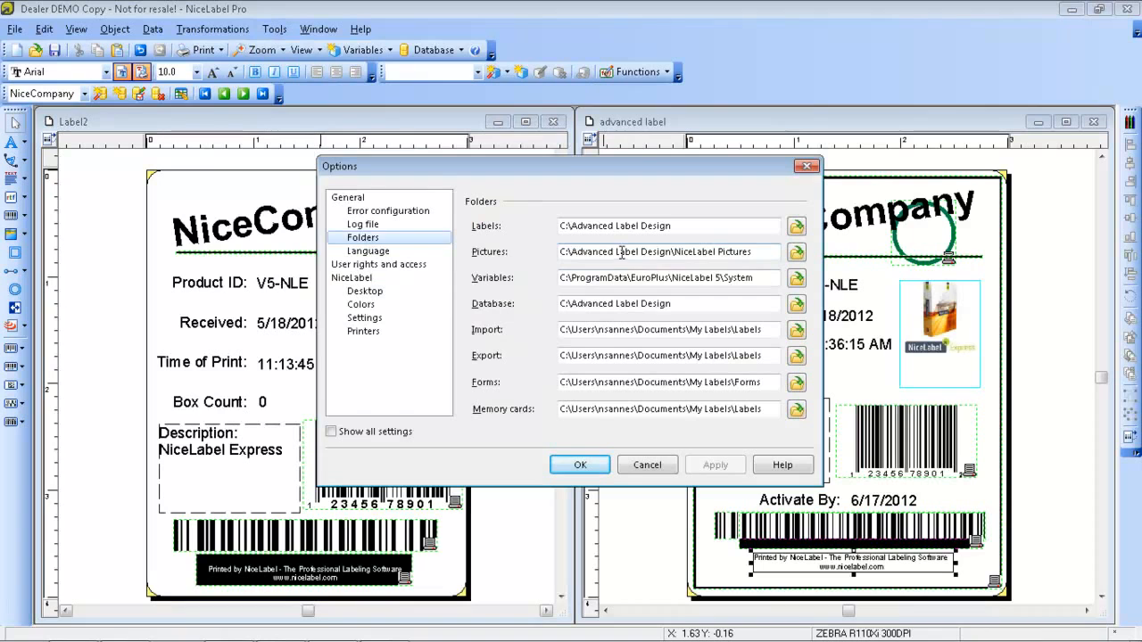
left_click_drag(572, 252, 769, 259)
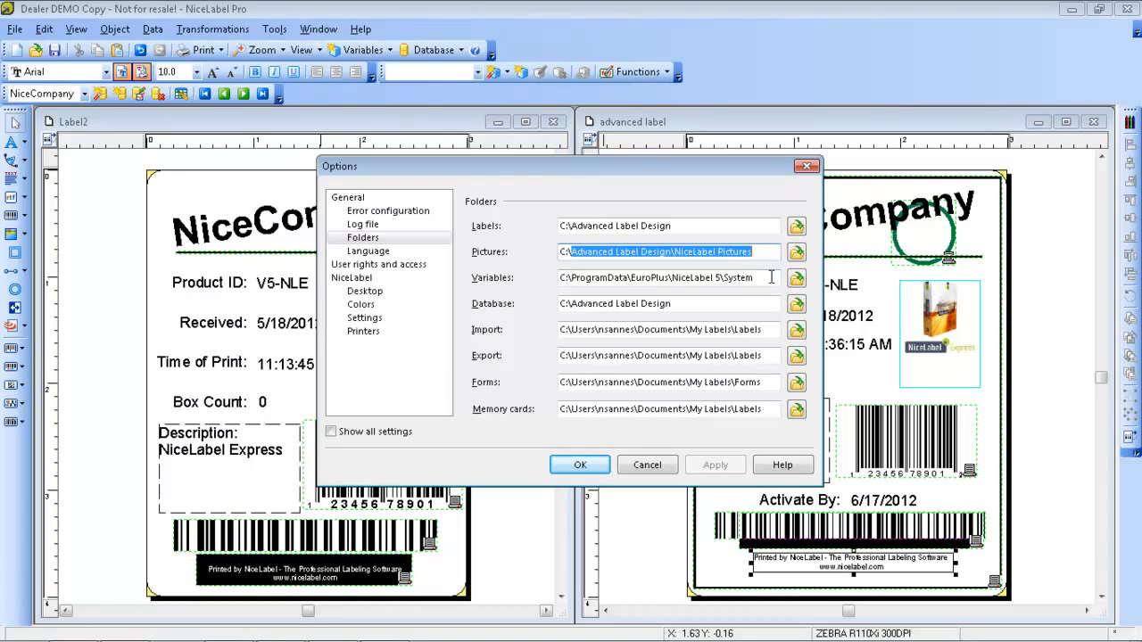
left_click(807, 168)
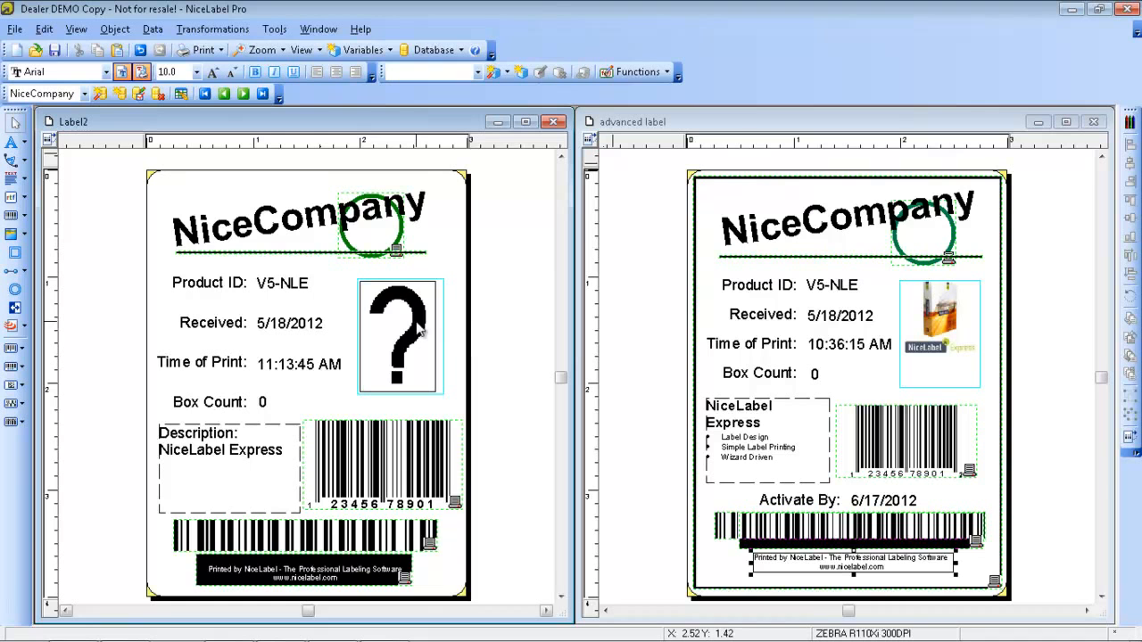
Step: Open the NiceCompany.Picture variable for editing and go to the prefix entry in its data processing settings
left_click(157, 31)
left_click(183, 49)
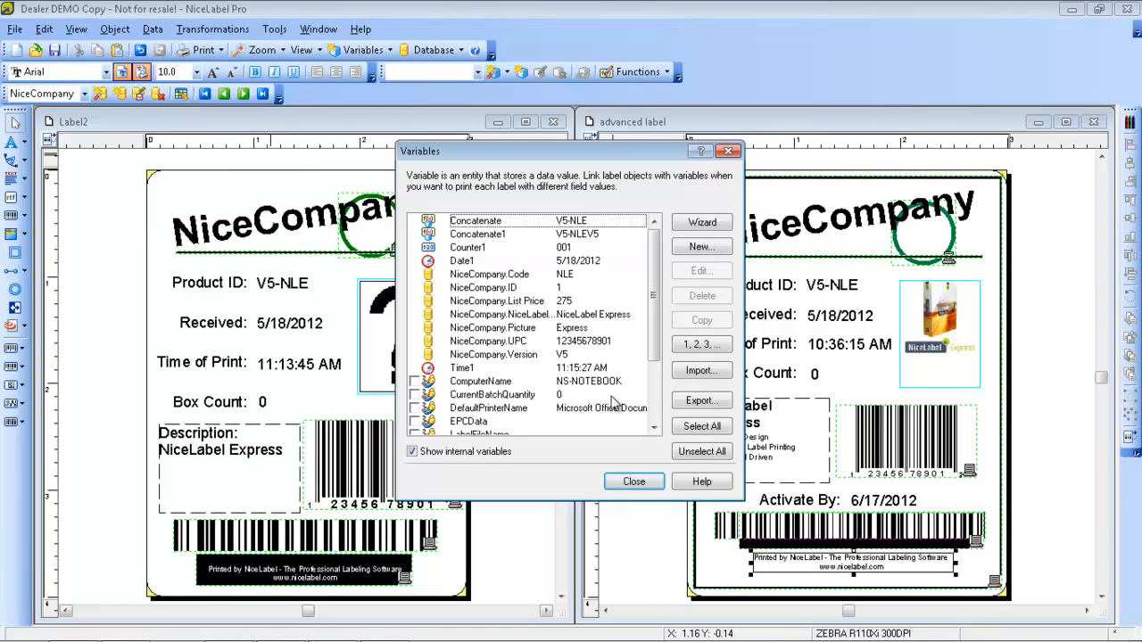
left_click(537, 330)
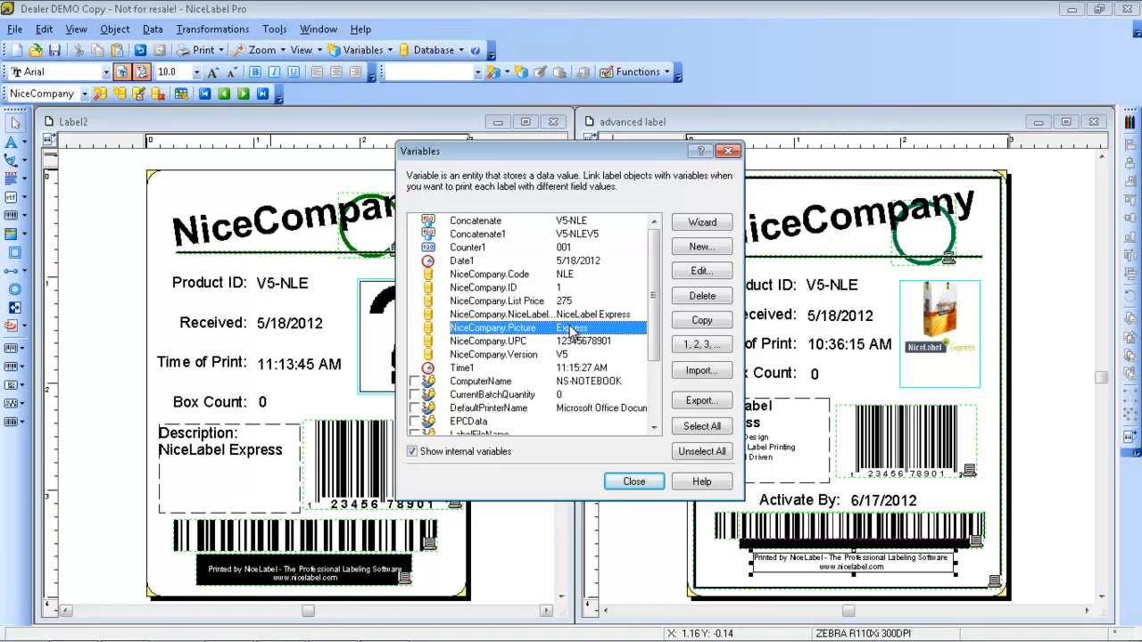
double_click(571, 330)
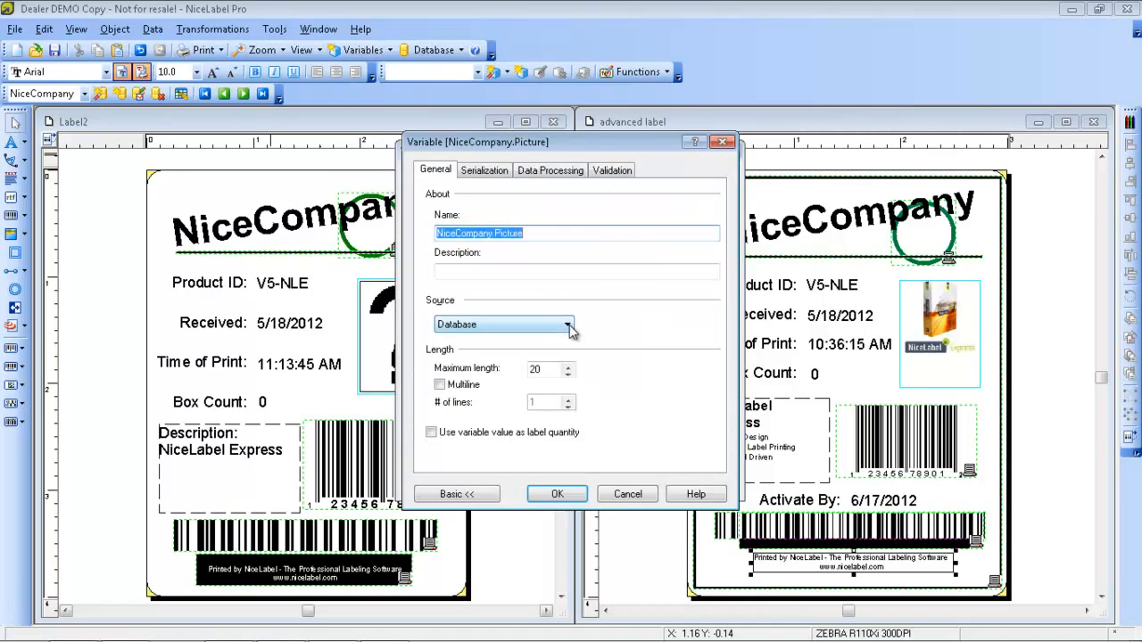
left_click(543, 173)
left_click(524, 246)
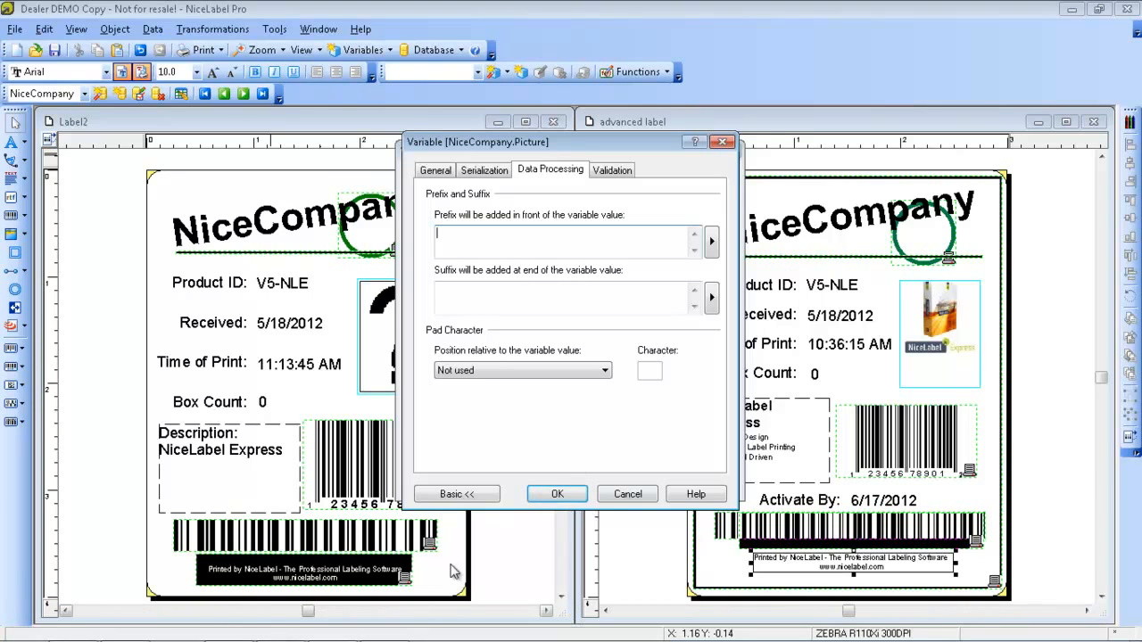
Step: Switch to Windows Explorer and open the NiceLabel Pictures folder inside Advanced Label Design to view the picture files
mouse_move(296, 628)
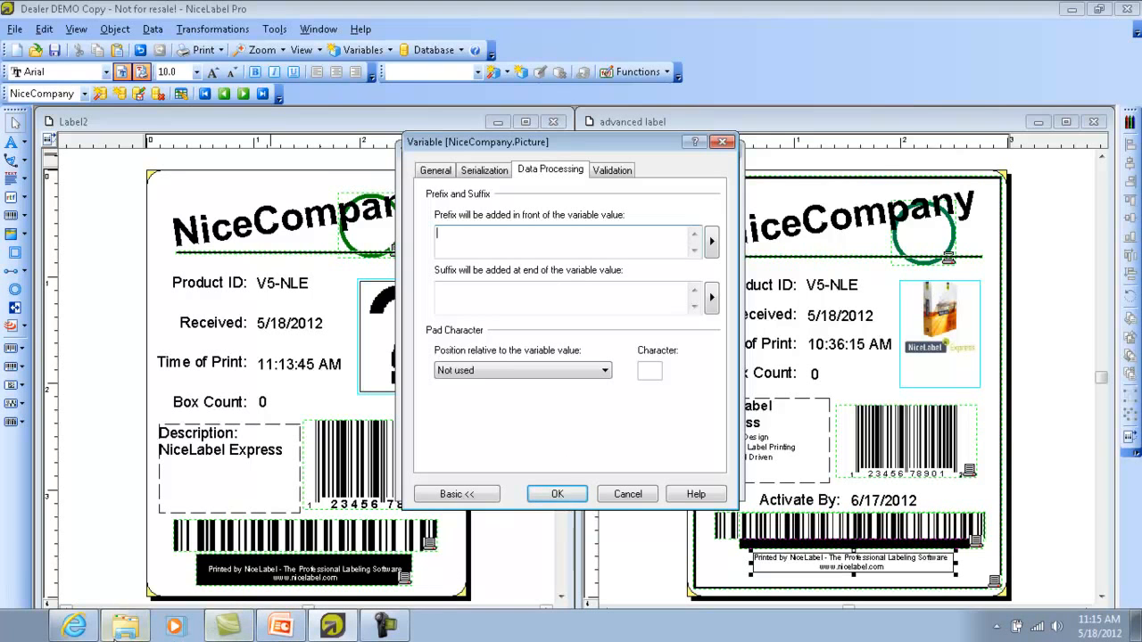
left_click(125, 626)
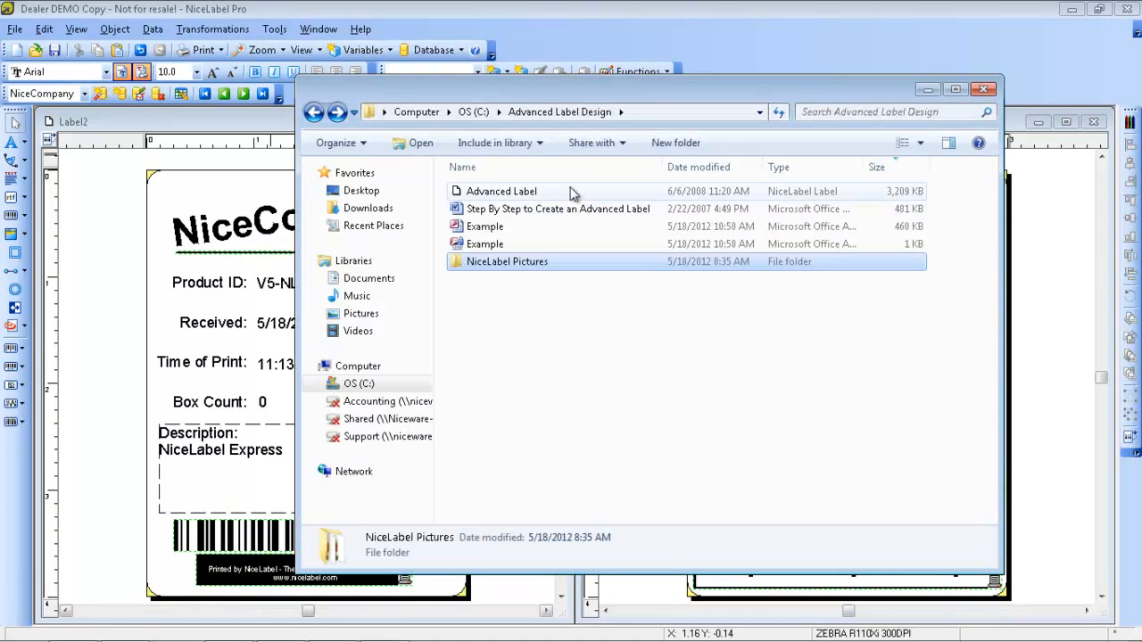
double_click(542, 261)
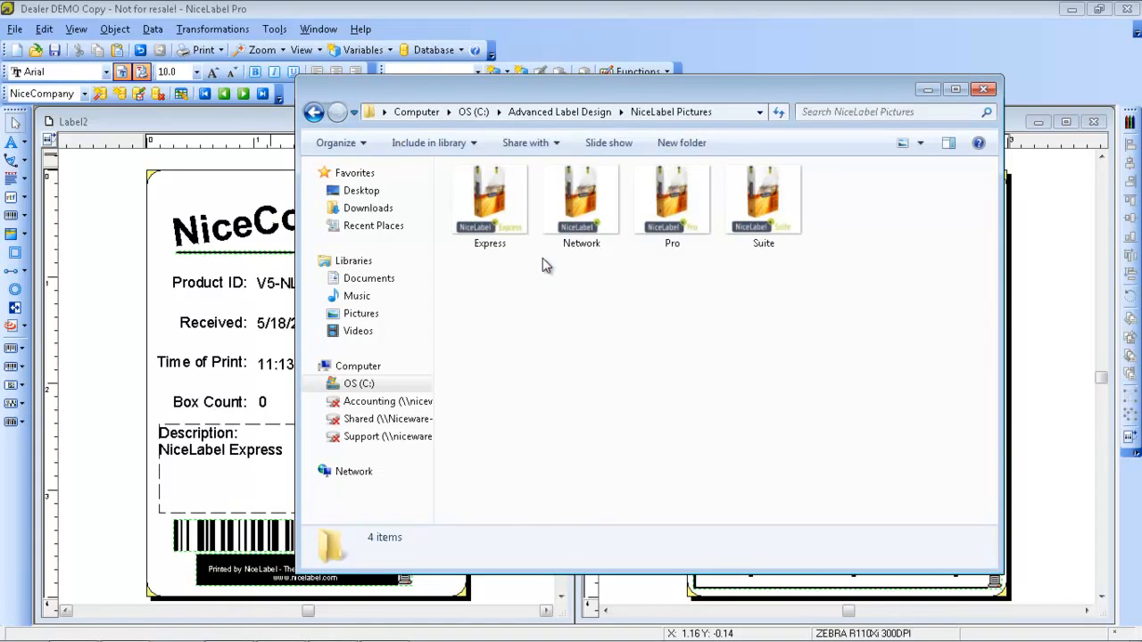
Step: Copy the NiceLabel Pictures folder path and set C:\Advanced Label Design\NiceLabel Pictures\ as the prefix of the NiceCompany.Picture variable
left_click(748, 112)
left_click_drag(618, 113, 353, 107)
key("ctrl+c")
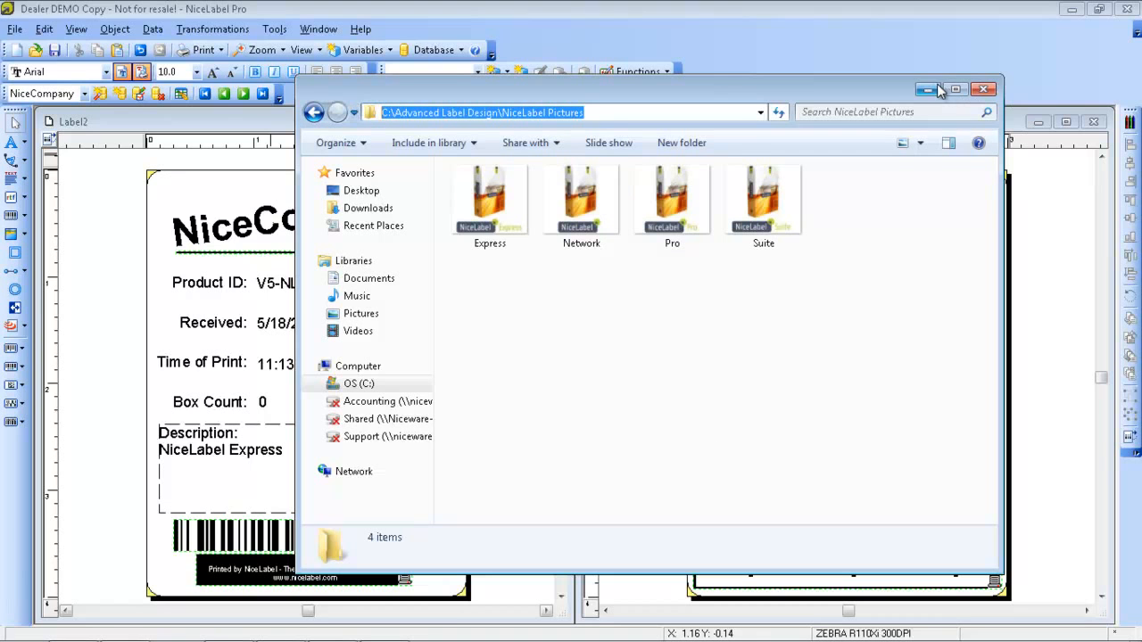
left_click(983, 90)
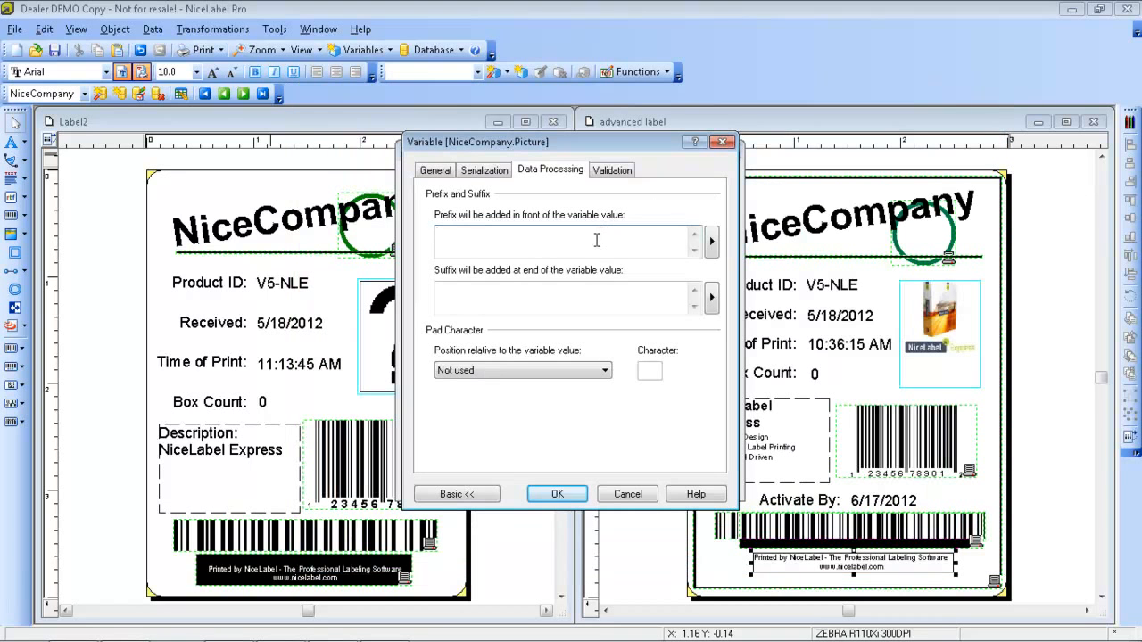
key("ctrl+v")
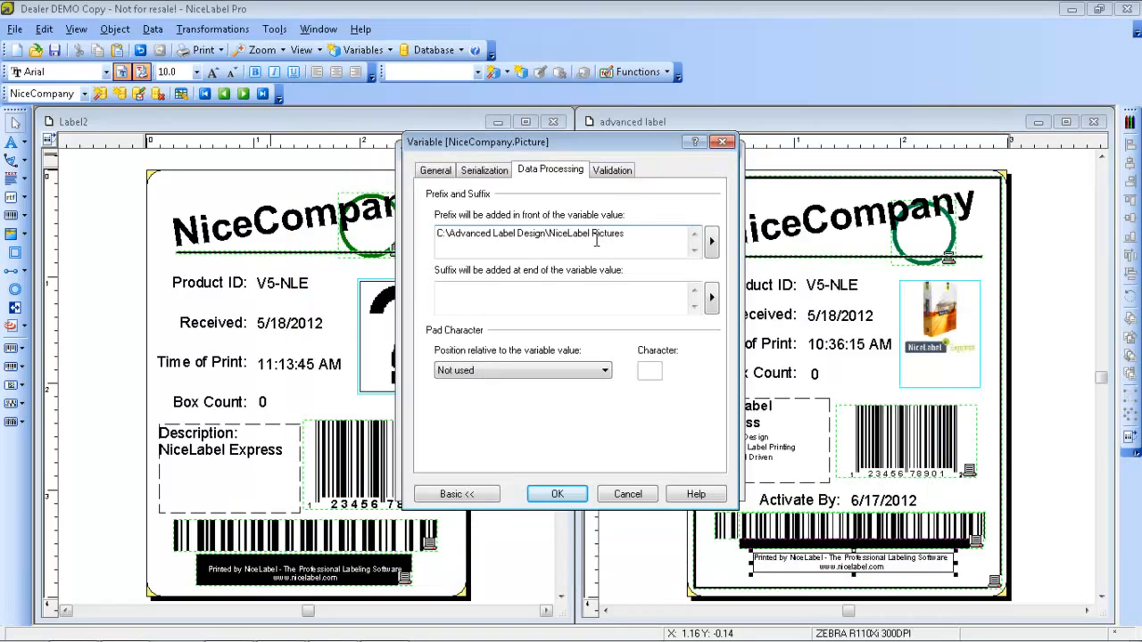
type("\\")
Step: Set the NiceCompany.Picture variable's suffix to .JPG, save the variable, and check the picture on the label
left_click(597, 290)
type(".JPG")
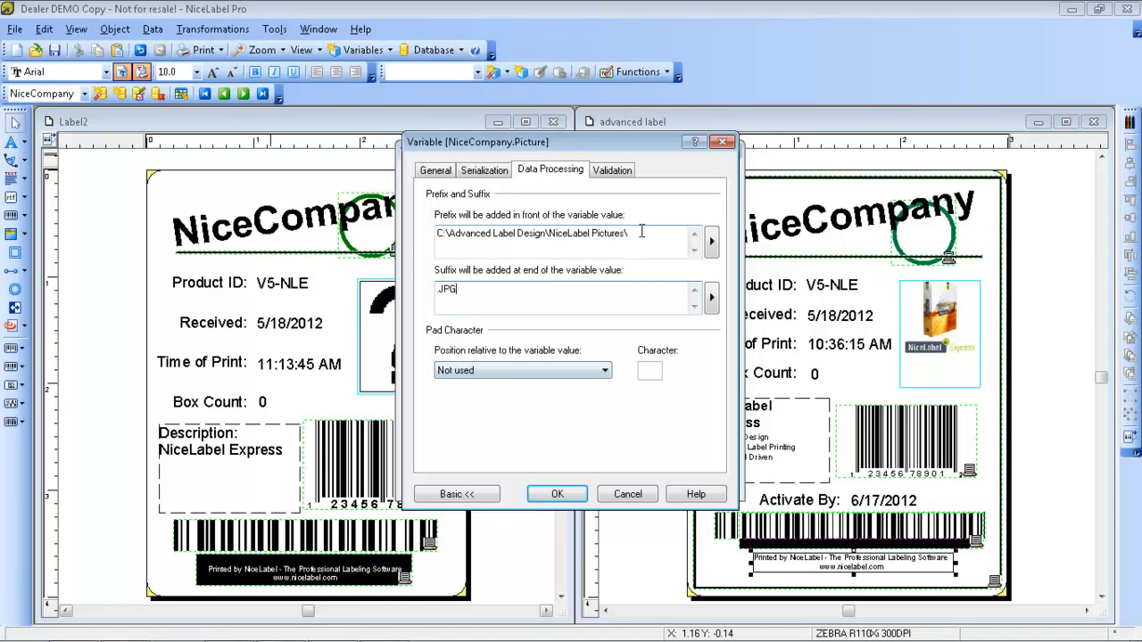
left_click(566, 493)
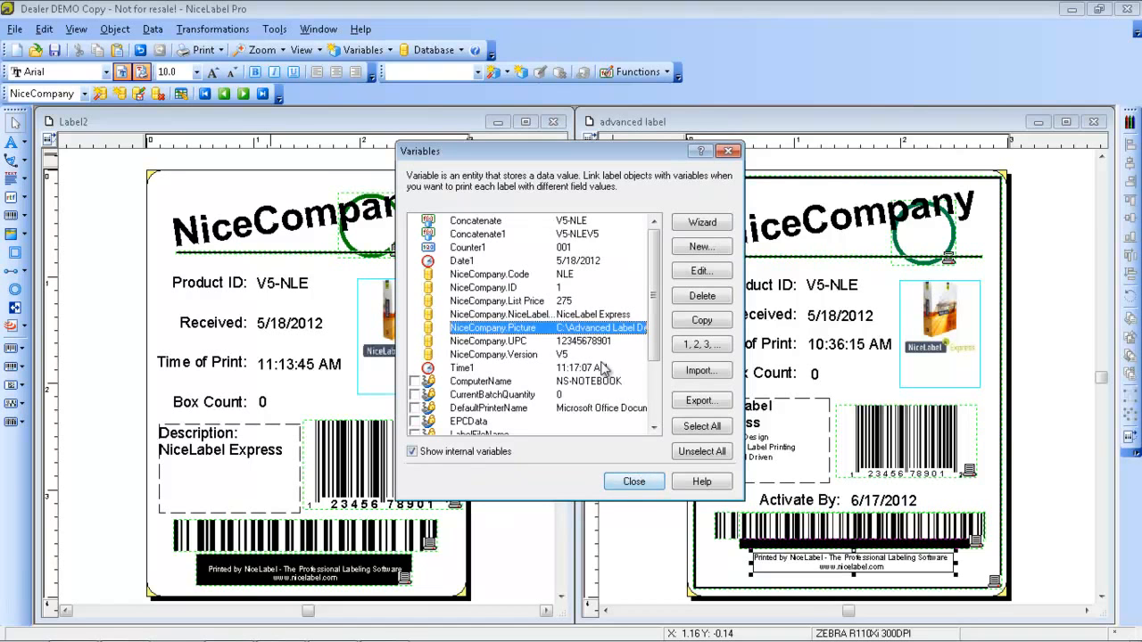
left_click(634, 482)
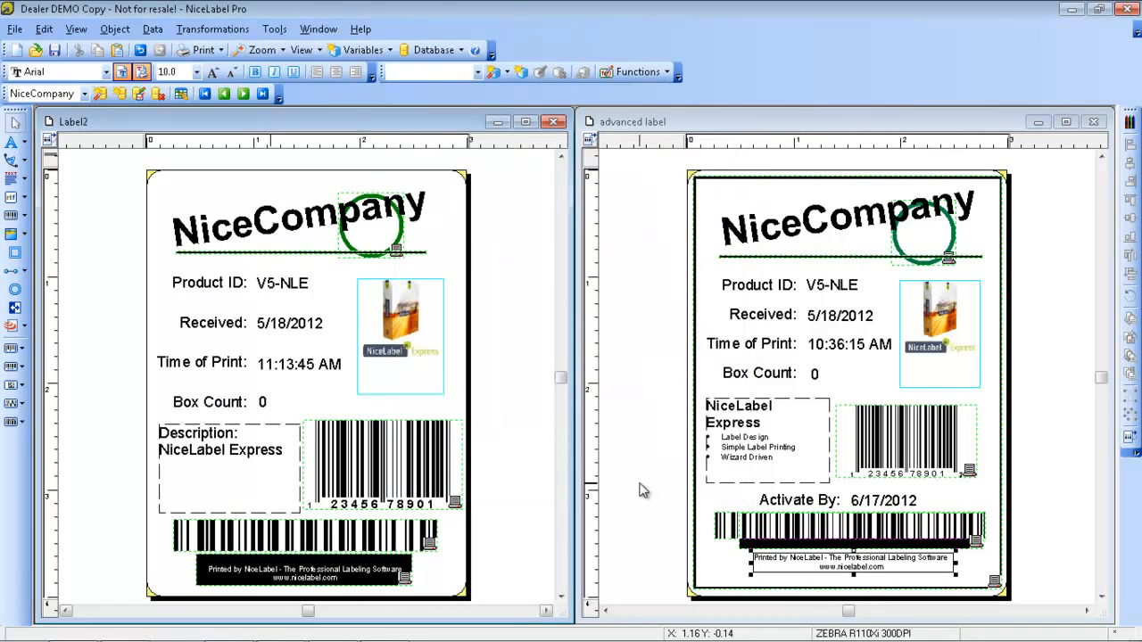
left_click(411, 357)
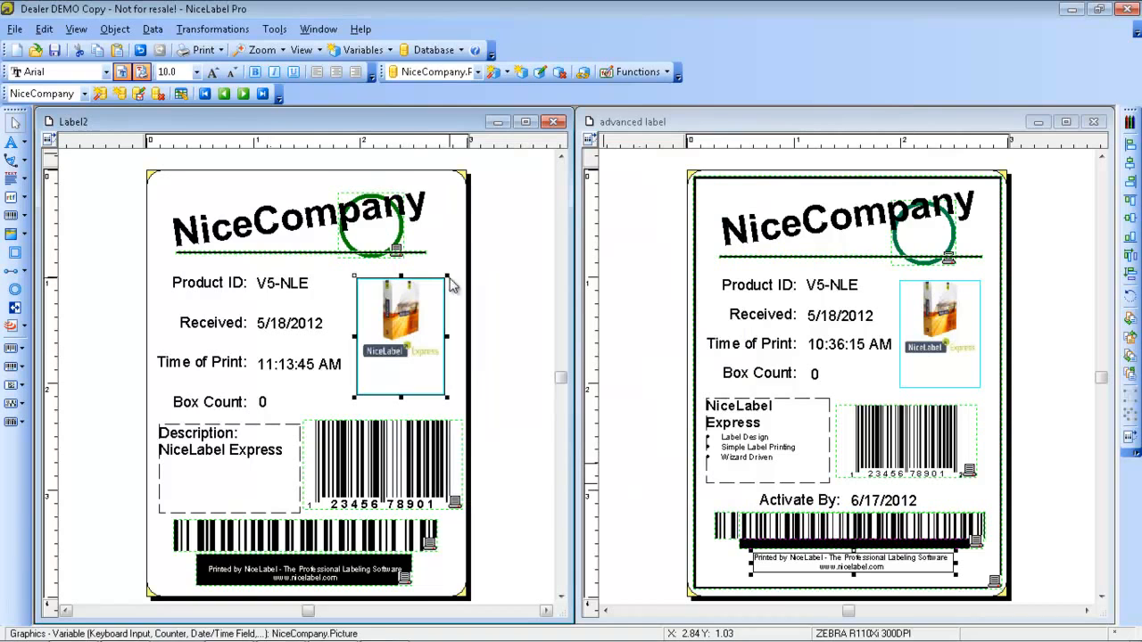
left_click(452, 235)
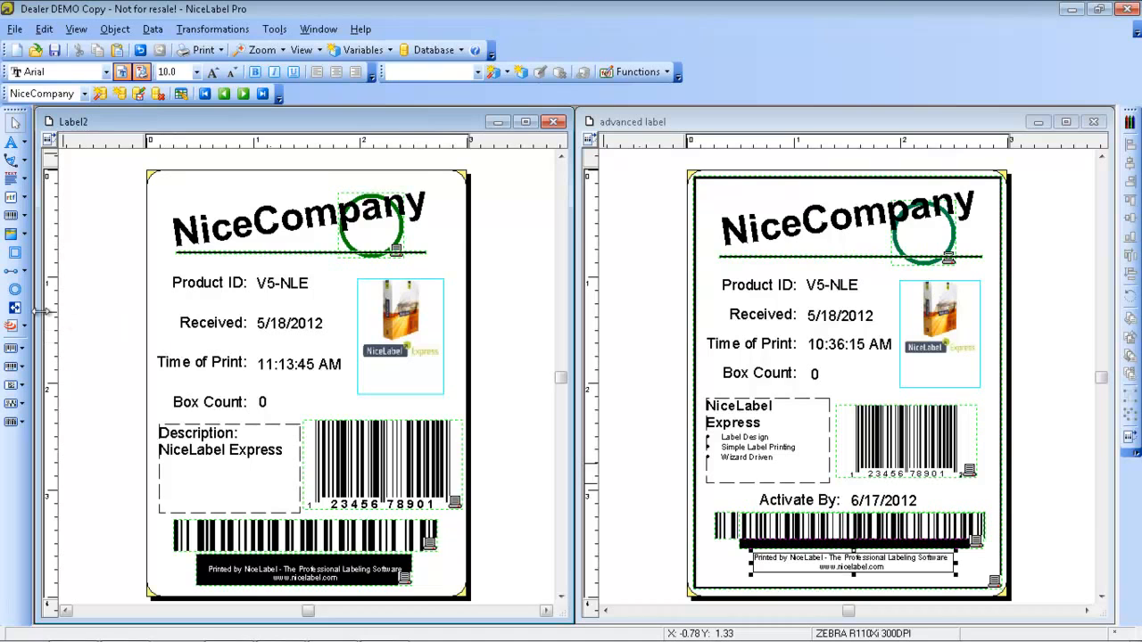
Step: Draw a rectangular frame around the whole label, look at its style settings without changing them, and delete it
left_click(15, 256)
left_click_drag(153, 178, 464, 593)
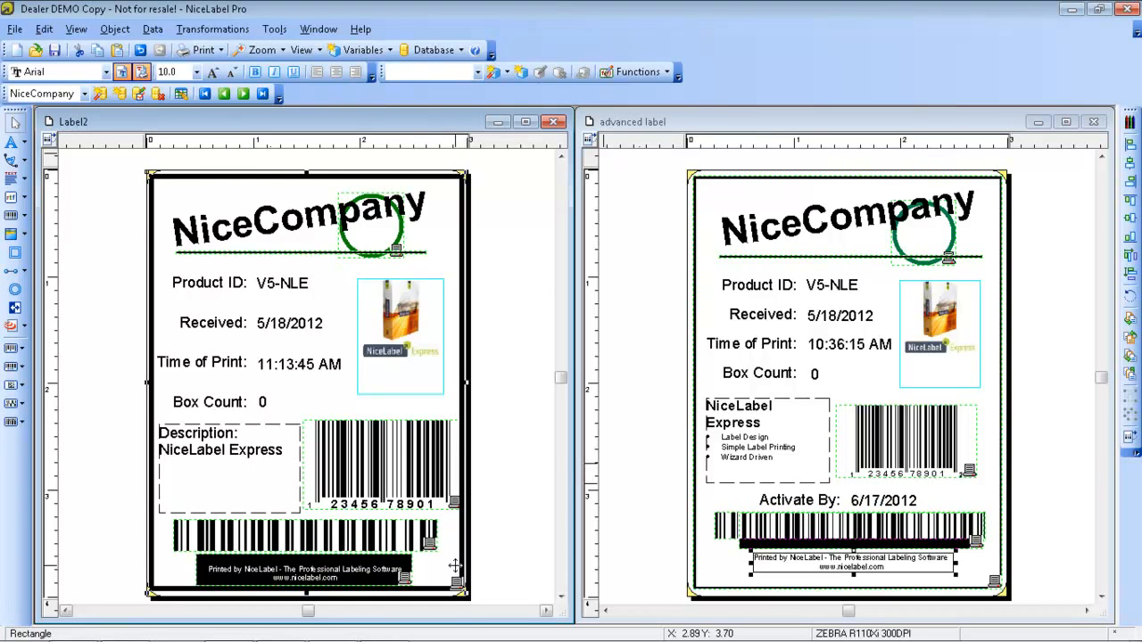
double_click(461, 572)
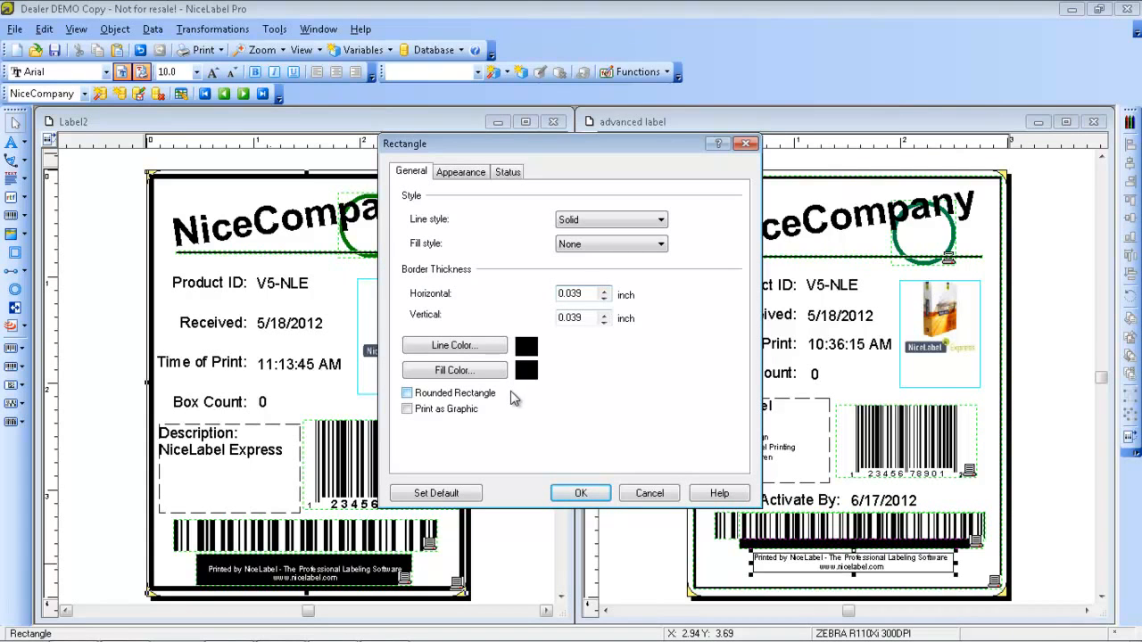
left_click(649, 493)
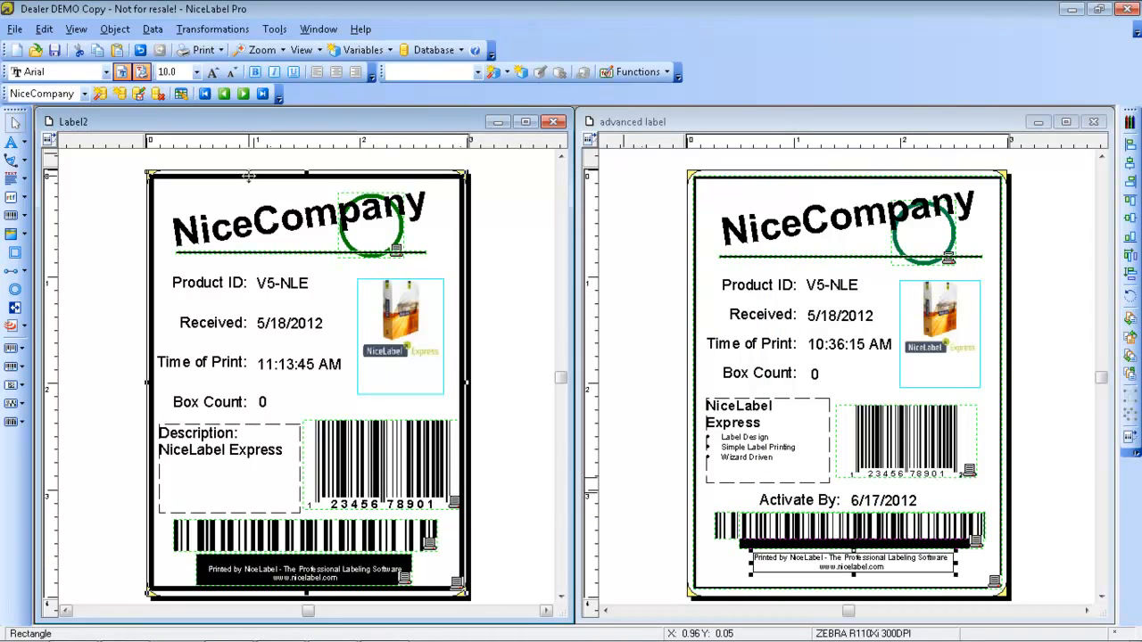
key("Delete")
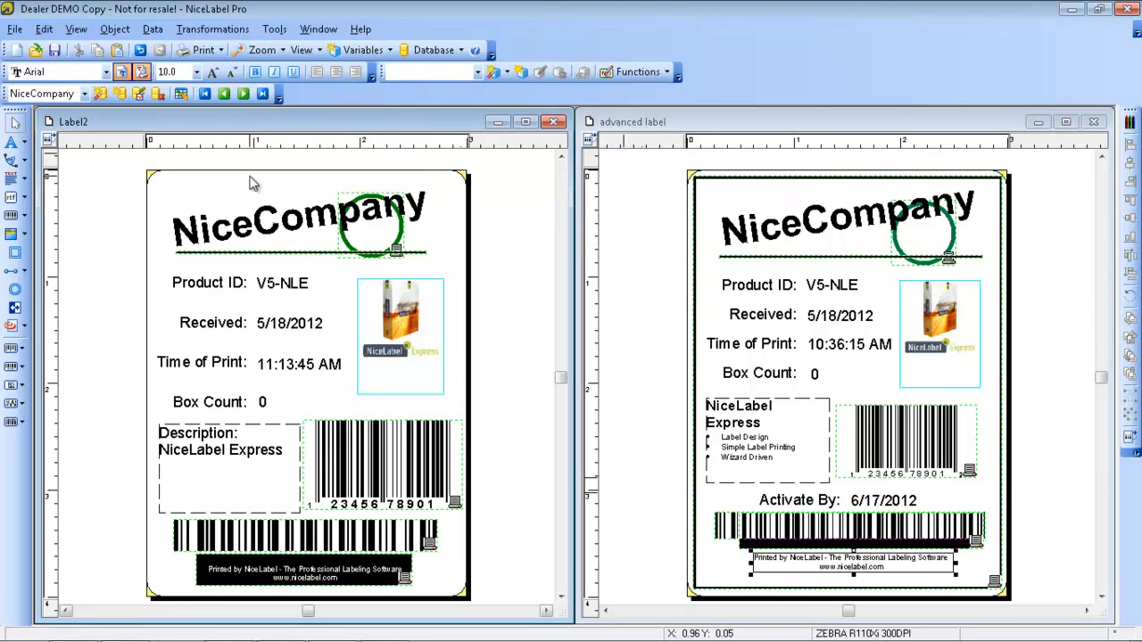
Step: Lock the position of the Product ID label text and try selecting it
double_click(188, 286)
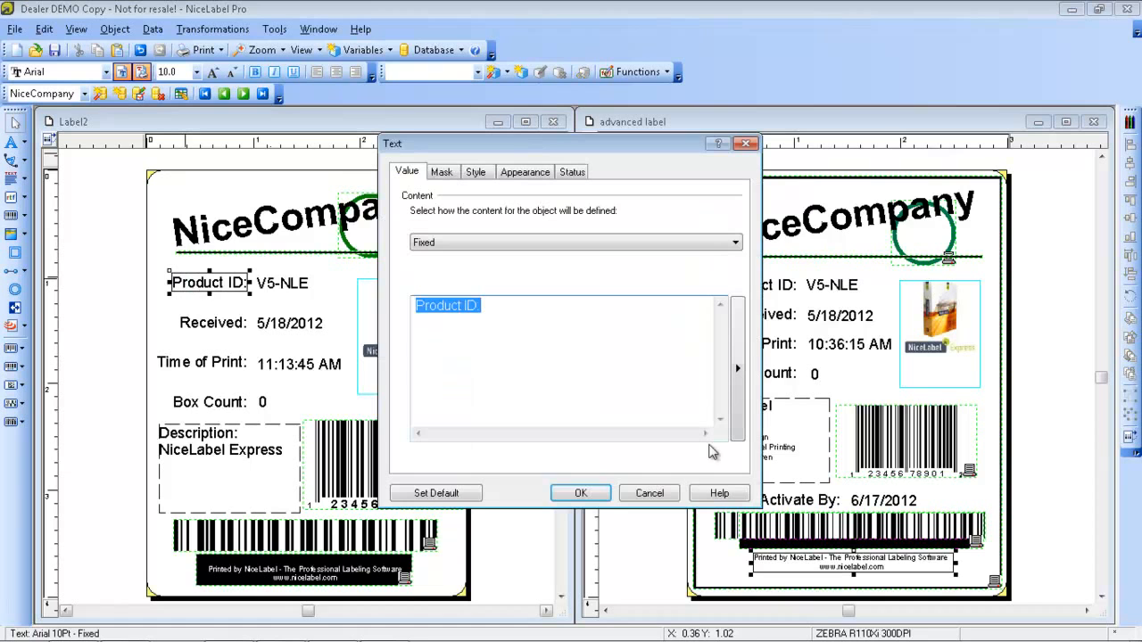
left_click(746, 144)
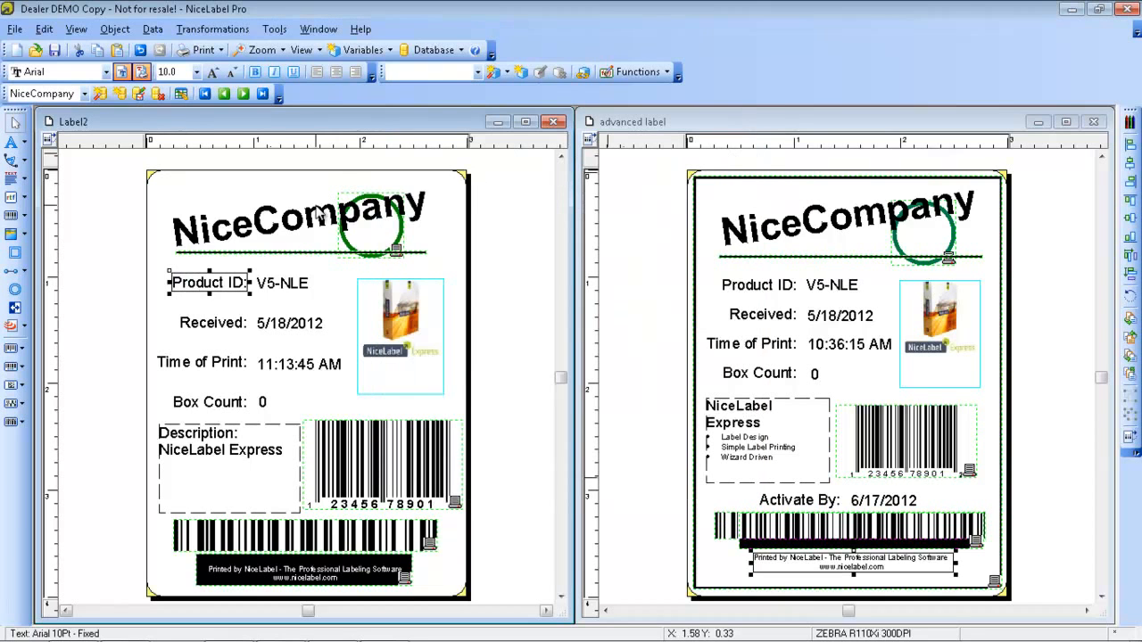
right_click(222, 281)
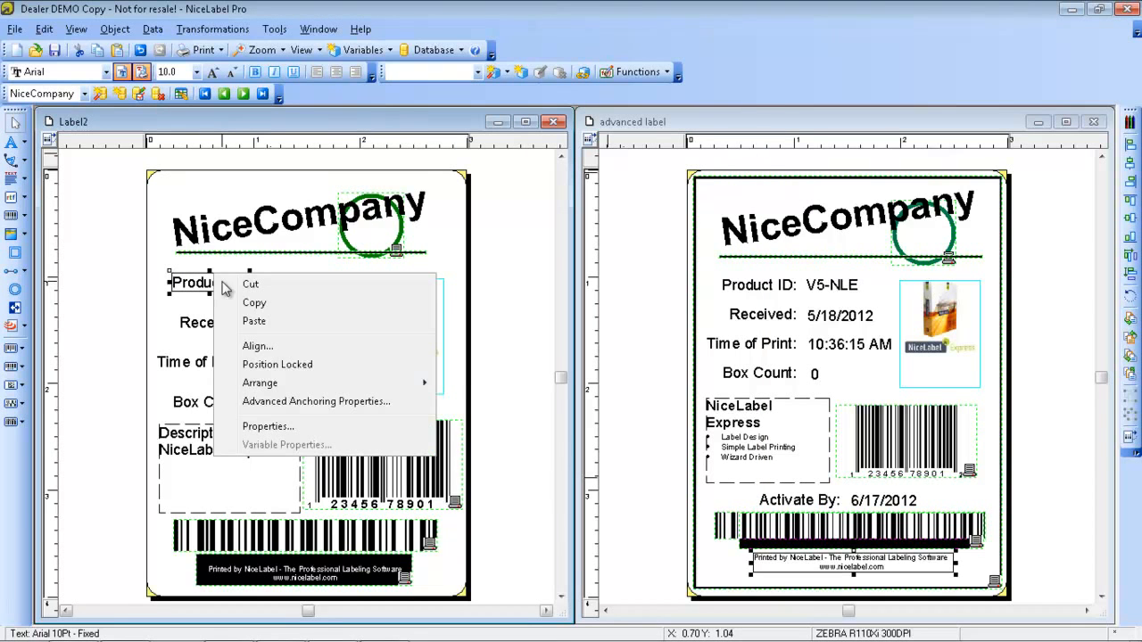
left_click(318, 365)
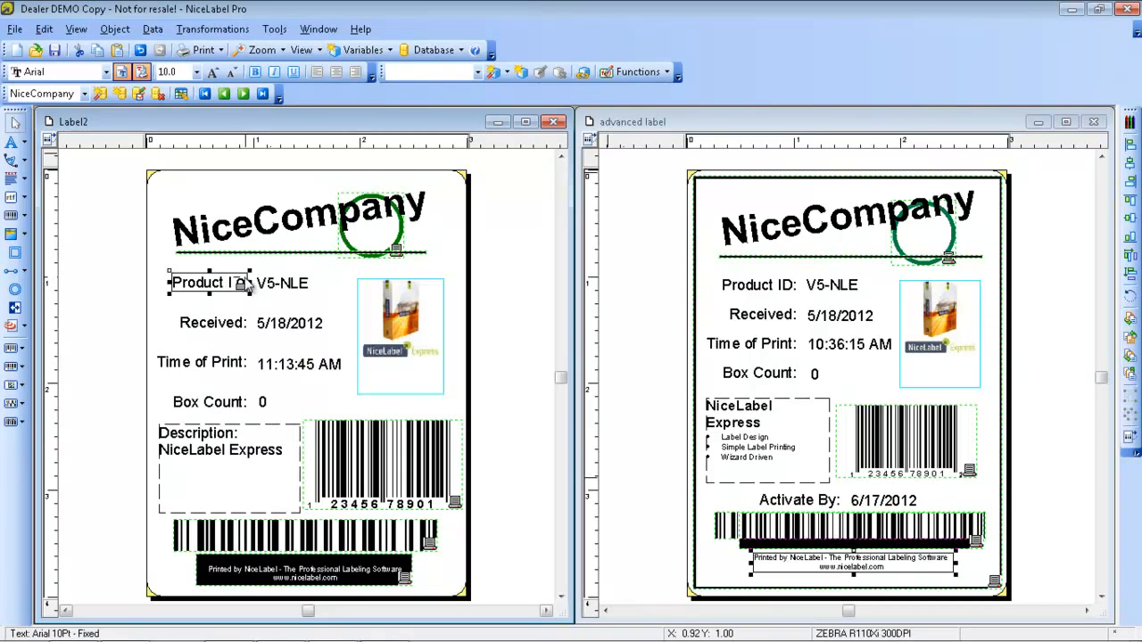
left_click(230, 314)
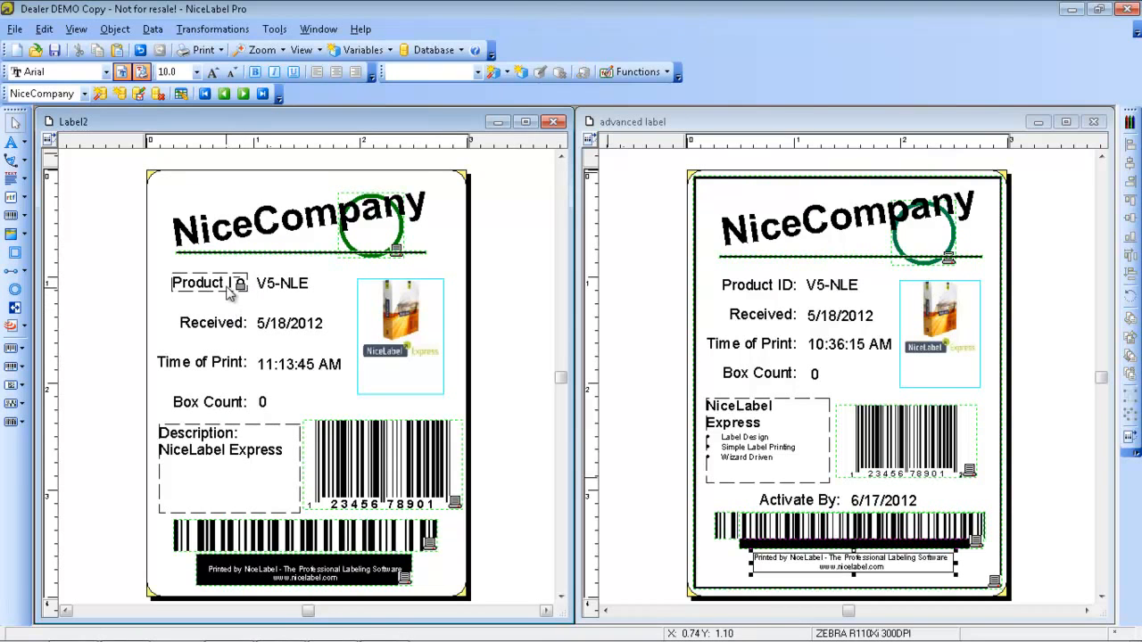
left_click(228, 298)
left_click(229, 304)
Step: Try the label lock and password protection options in the label's advanced properties, and leave both turned off
left_click(16, 29)
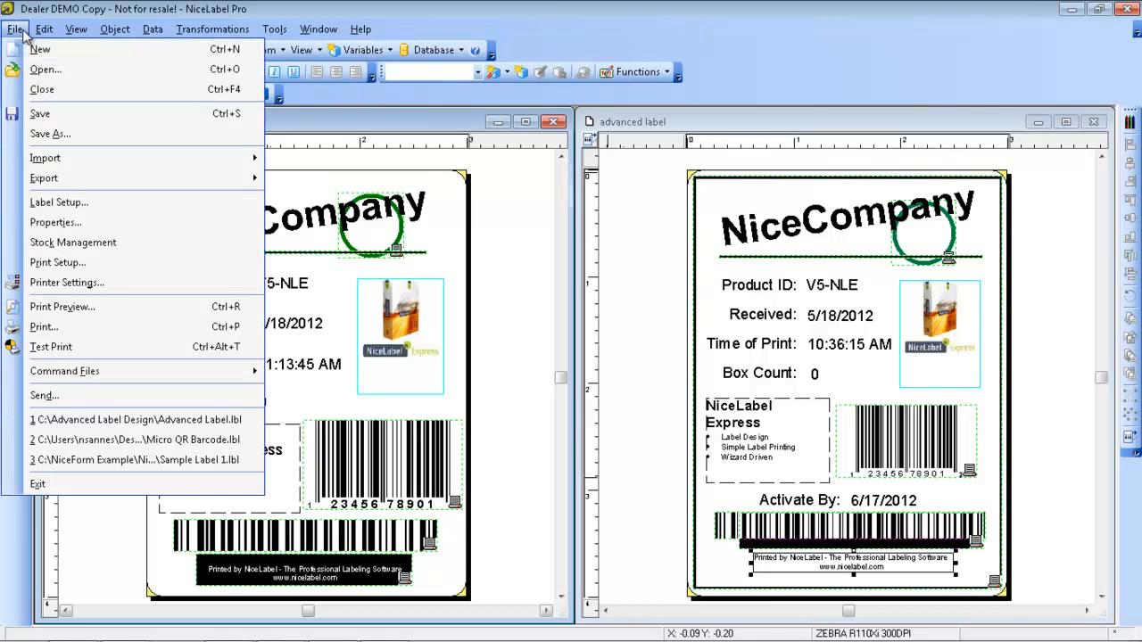
left_click(68, 223)
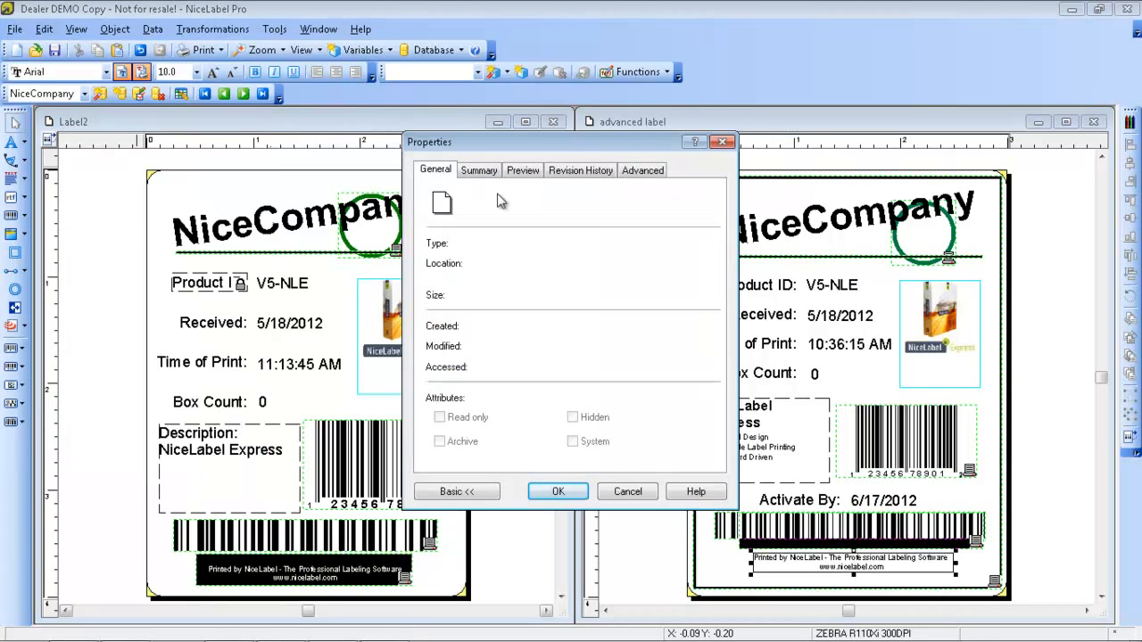
left_click(631, 173)
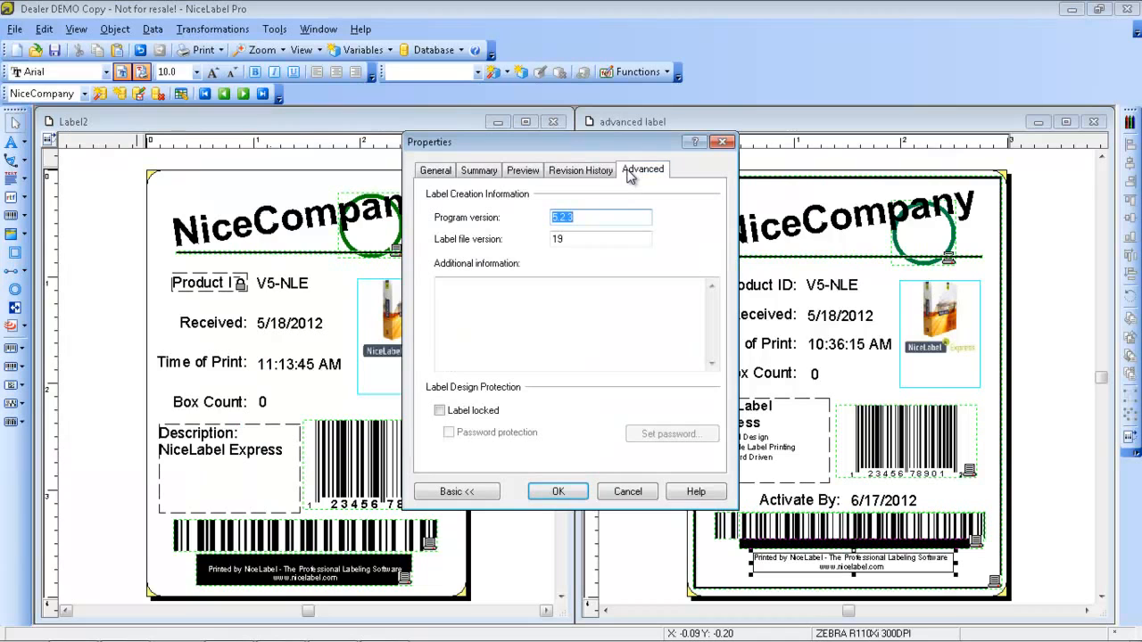
left_click(442, 411)
left_click(457, 436)
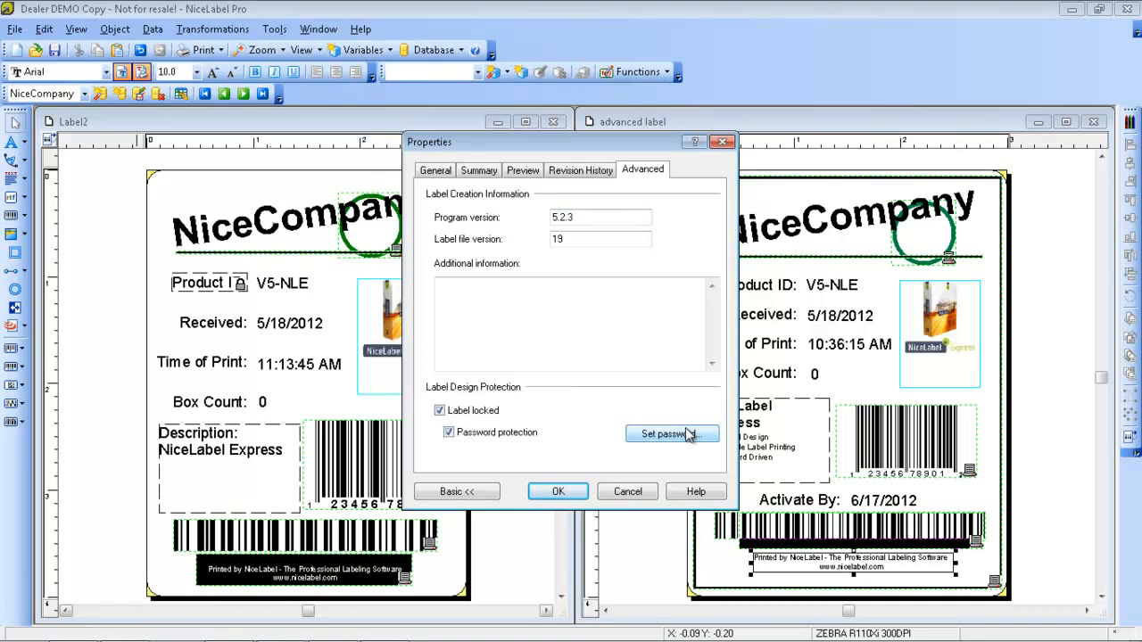
left_click(449, 433)
left_click(440, 412)
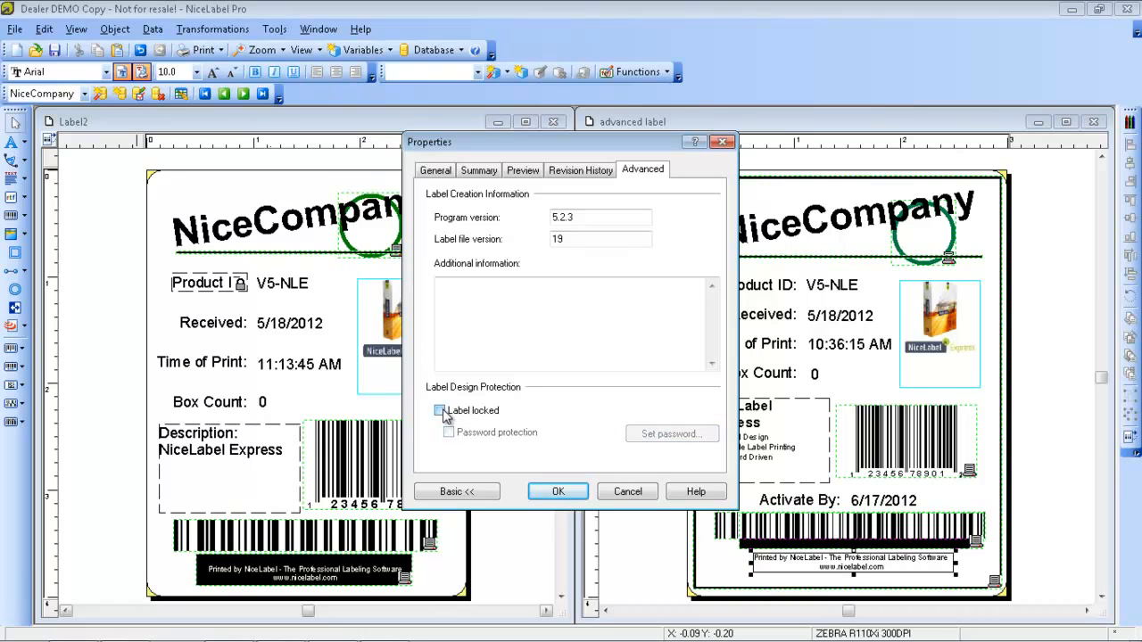
left_click(555, 494)
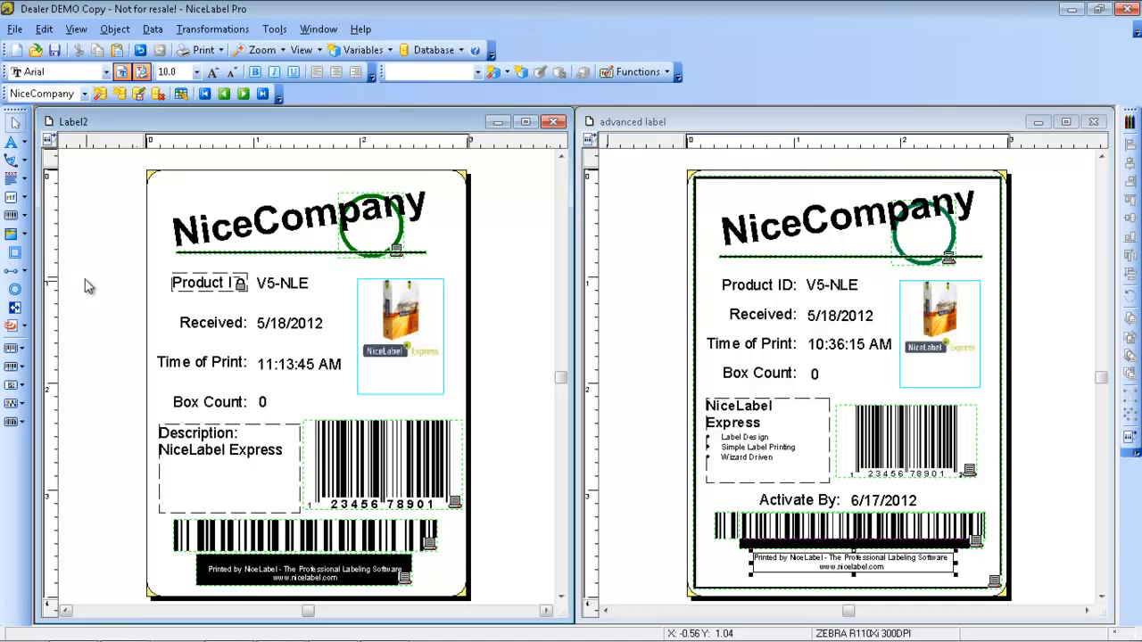
Step: Add an RFID tag of type EPC (class 1) Gen2 128bit to the label with a fixed access code data source
left_click(13, 328)
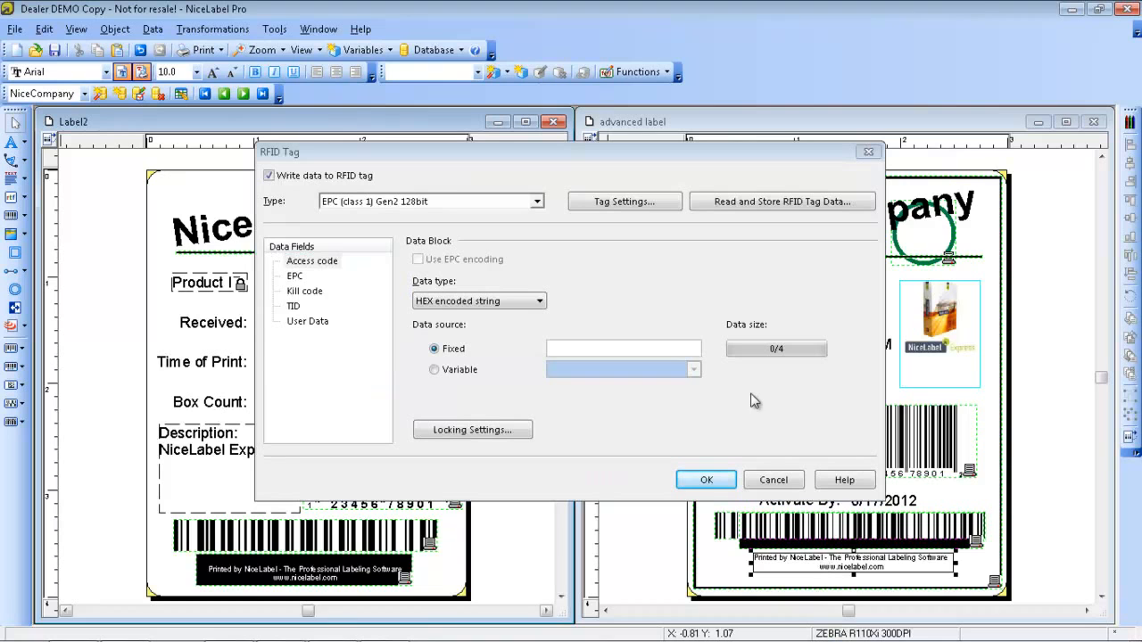
left_click(538, 202)
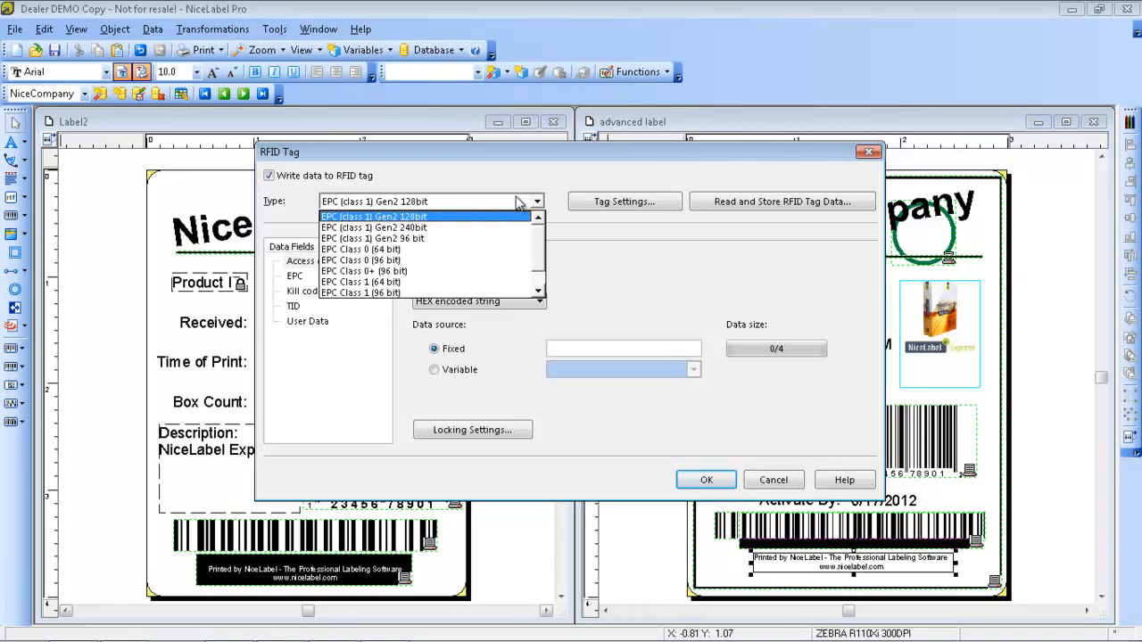
left_click(545, 191)
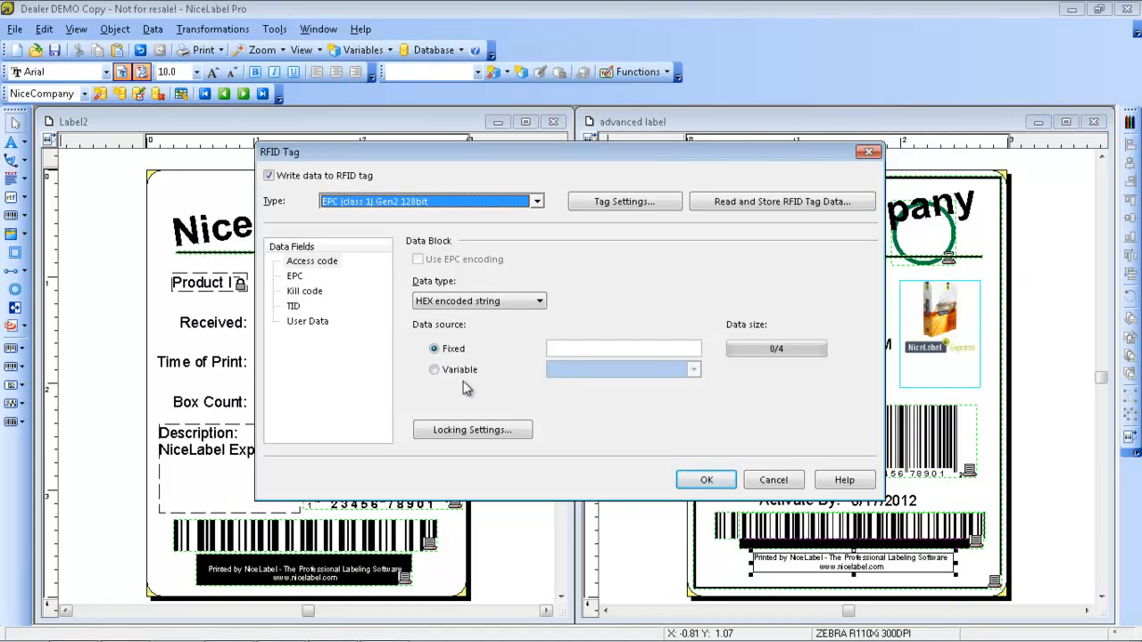
left_click(436, 370)
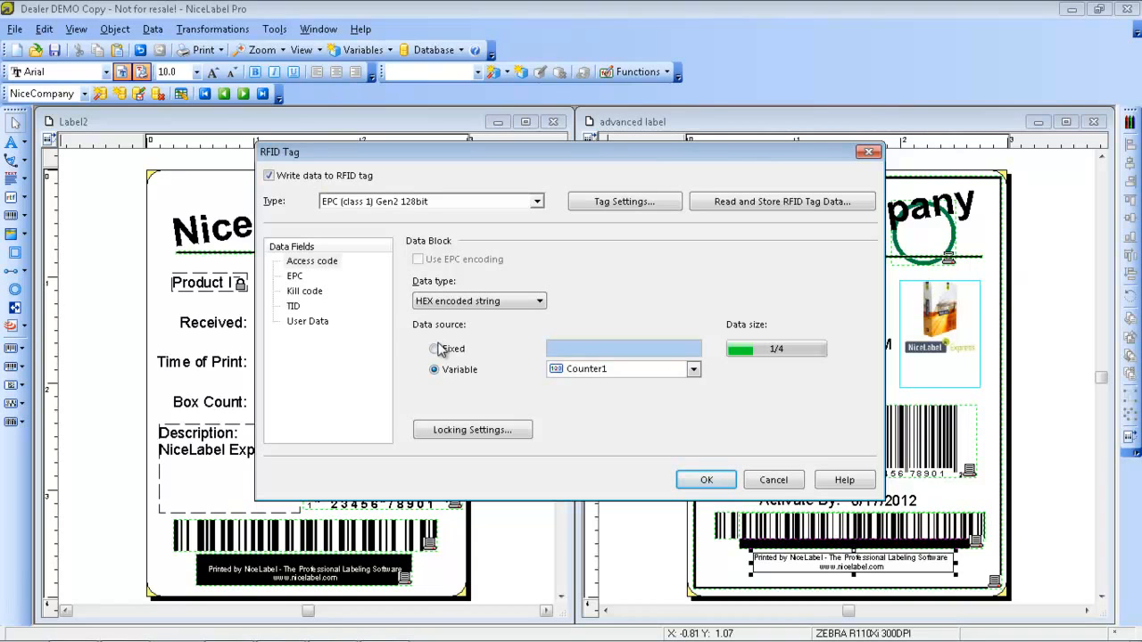
left_click(436, 348)
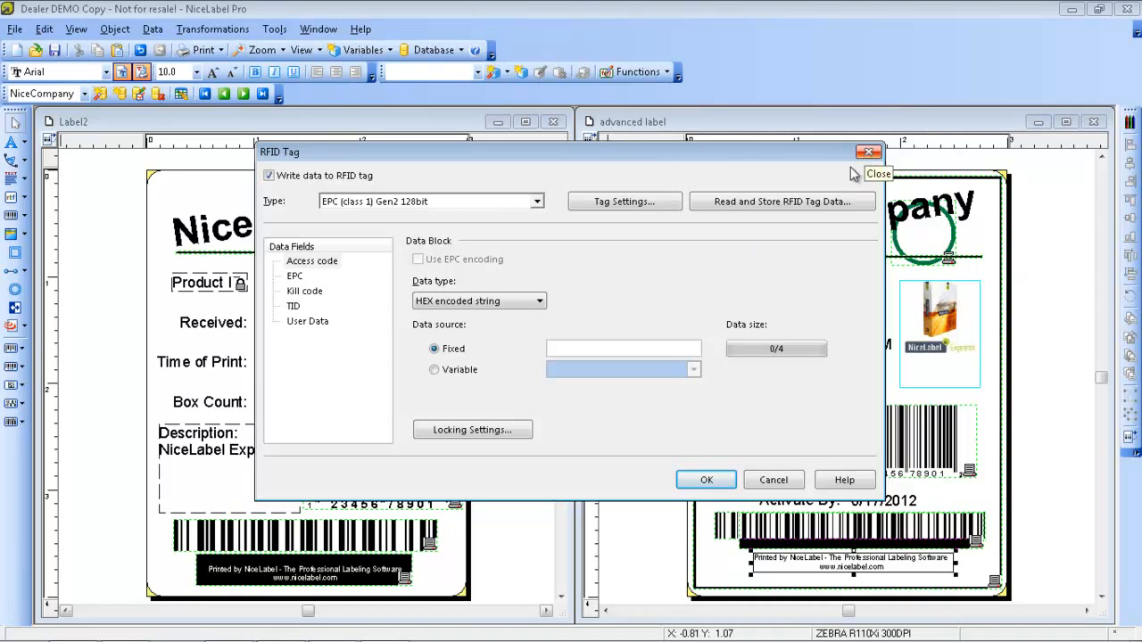
left_click(717, 480)
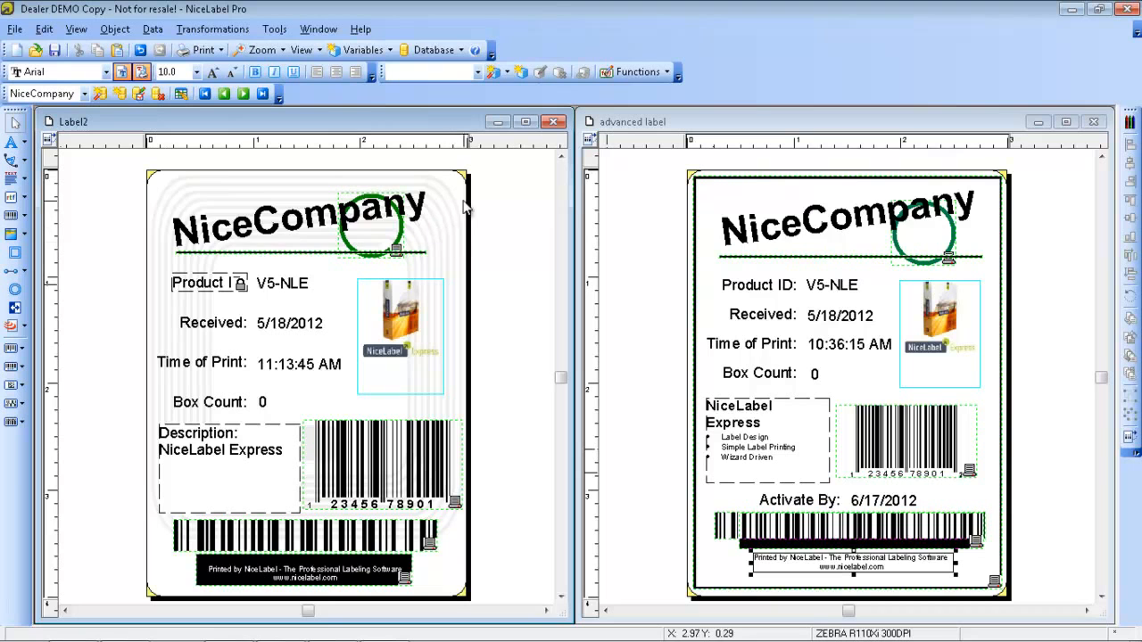
Step: Turn off writing data to the RFID tag and decline writing the data so the tag is removed from the label
left_click(25, 328)
left_click(11, 326)
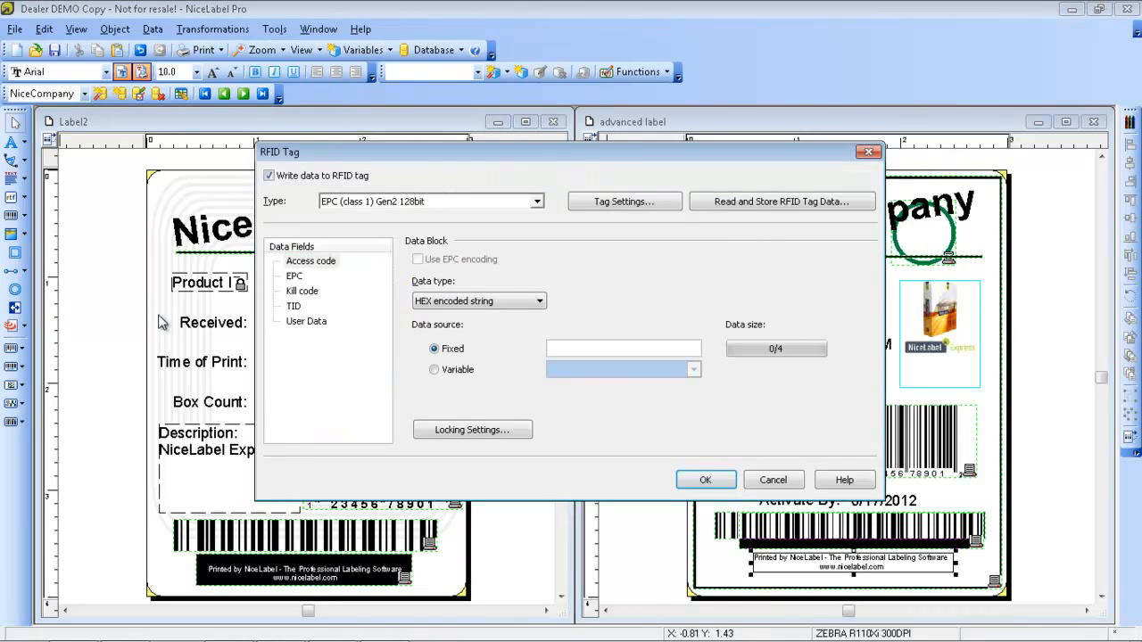
left_click(268, 176)
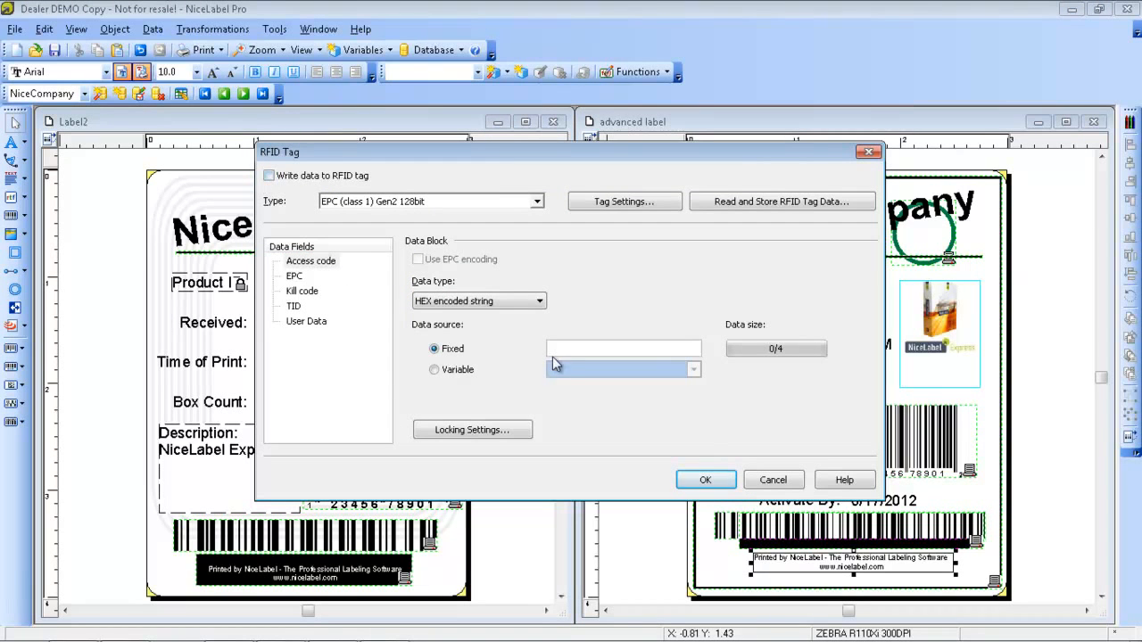
left_click(715, 483)
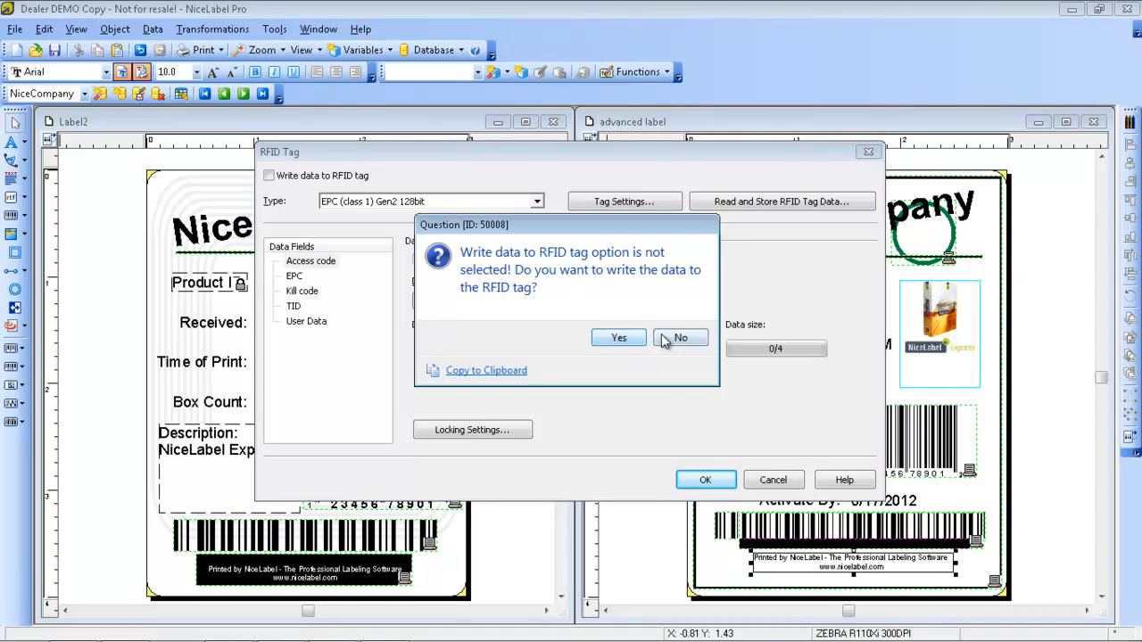
left_click(676, 338)
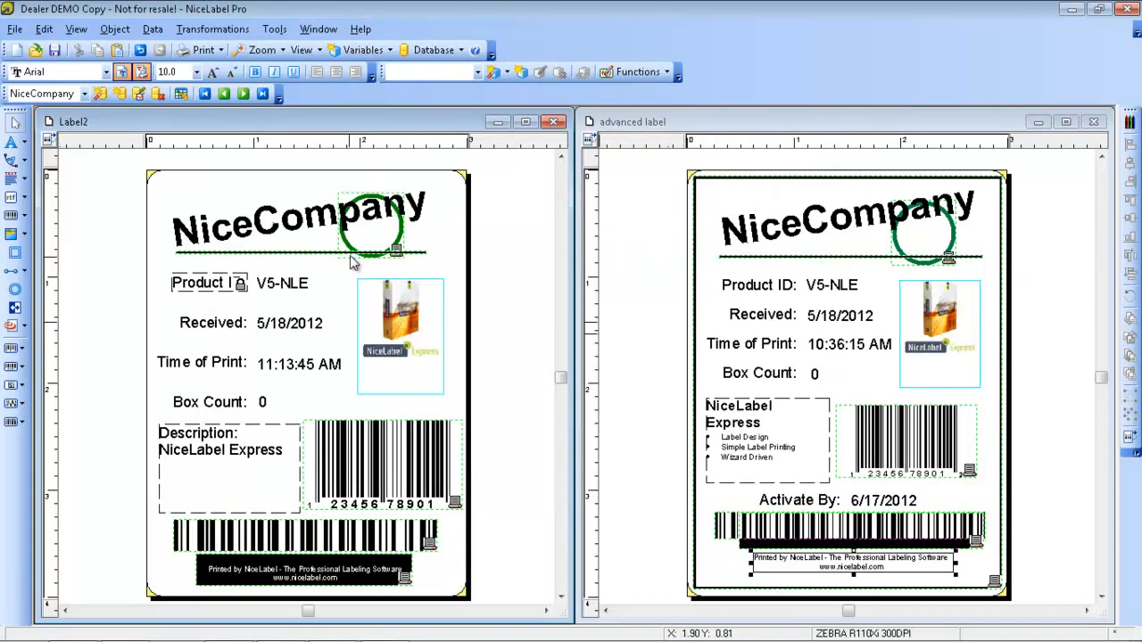